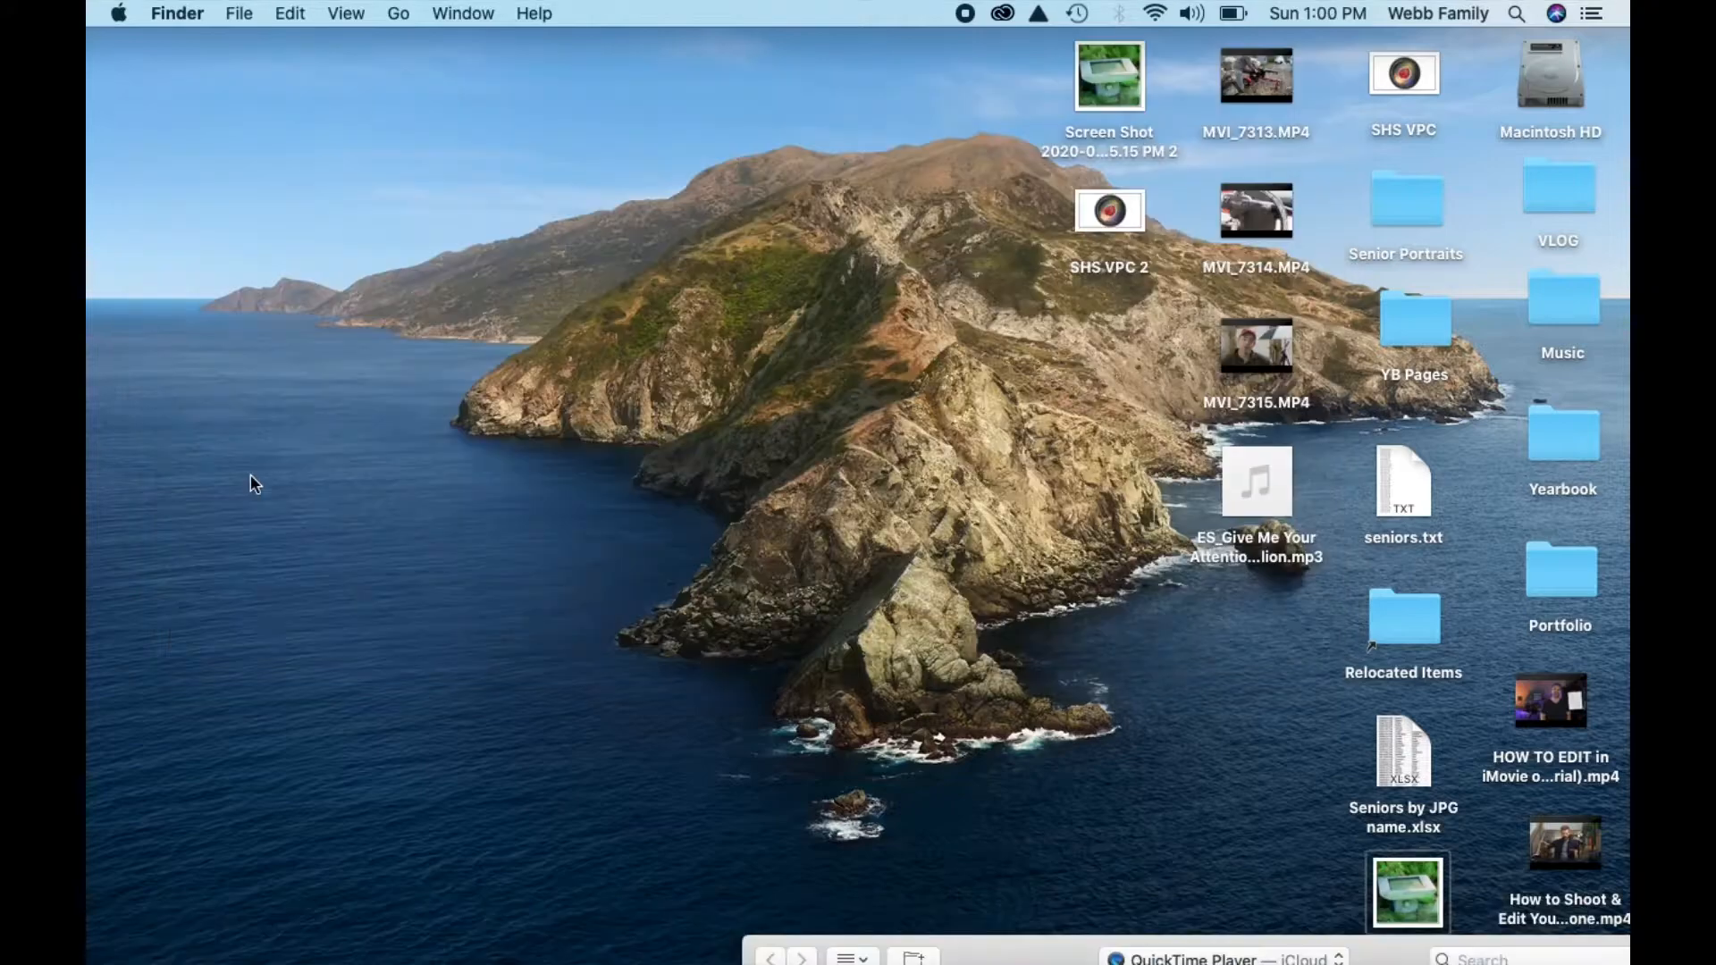
Create a new folder named Test Project on the desktop.
right_click(251, 483)
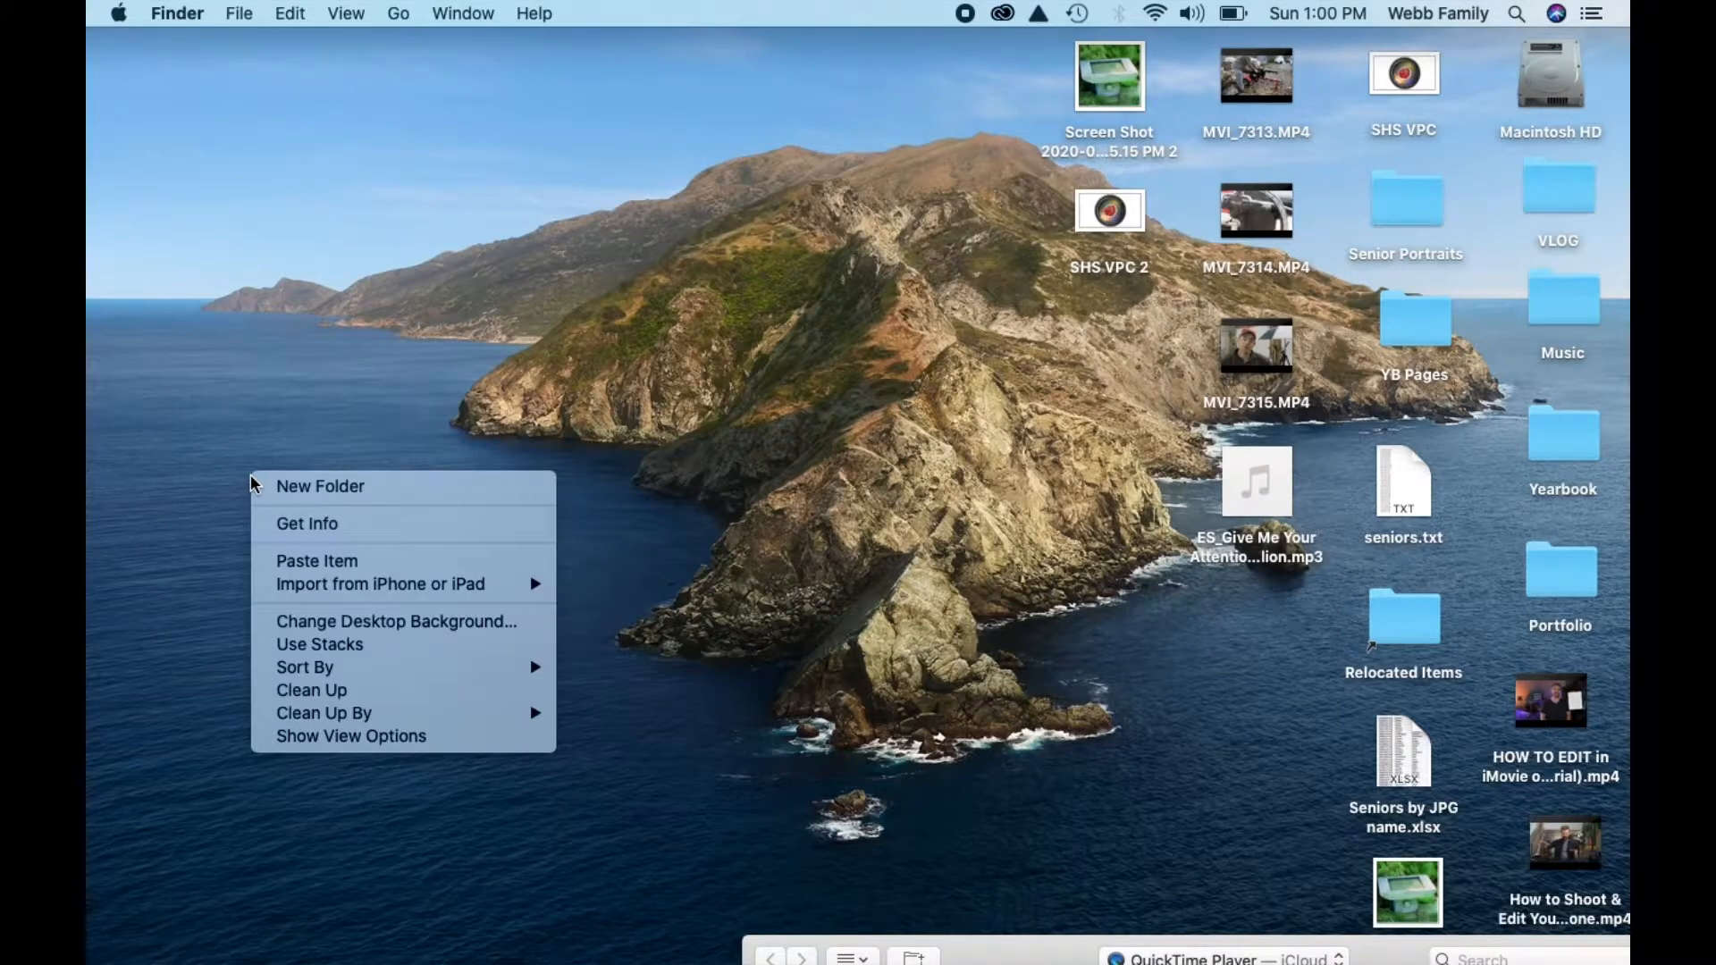
click(302, 488)
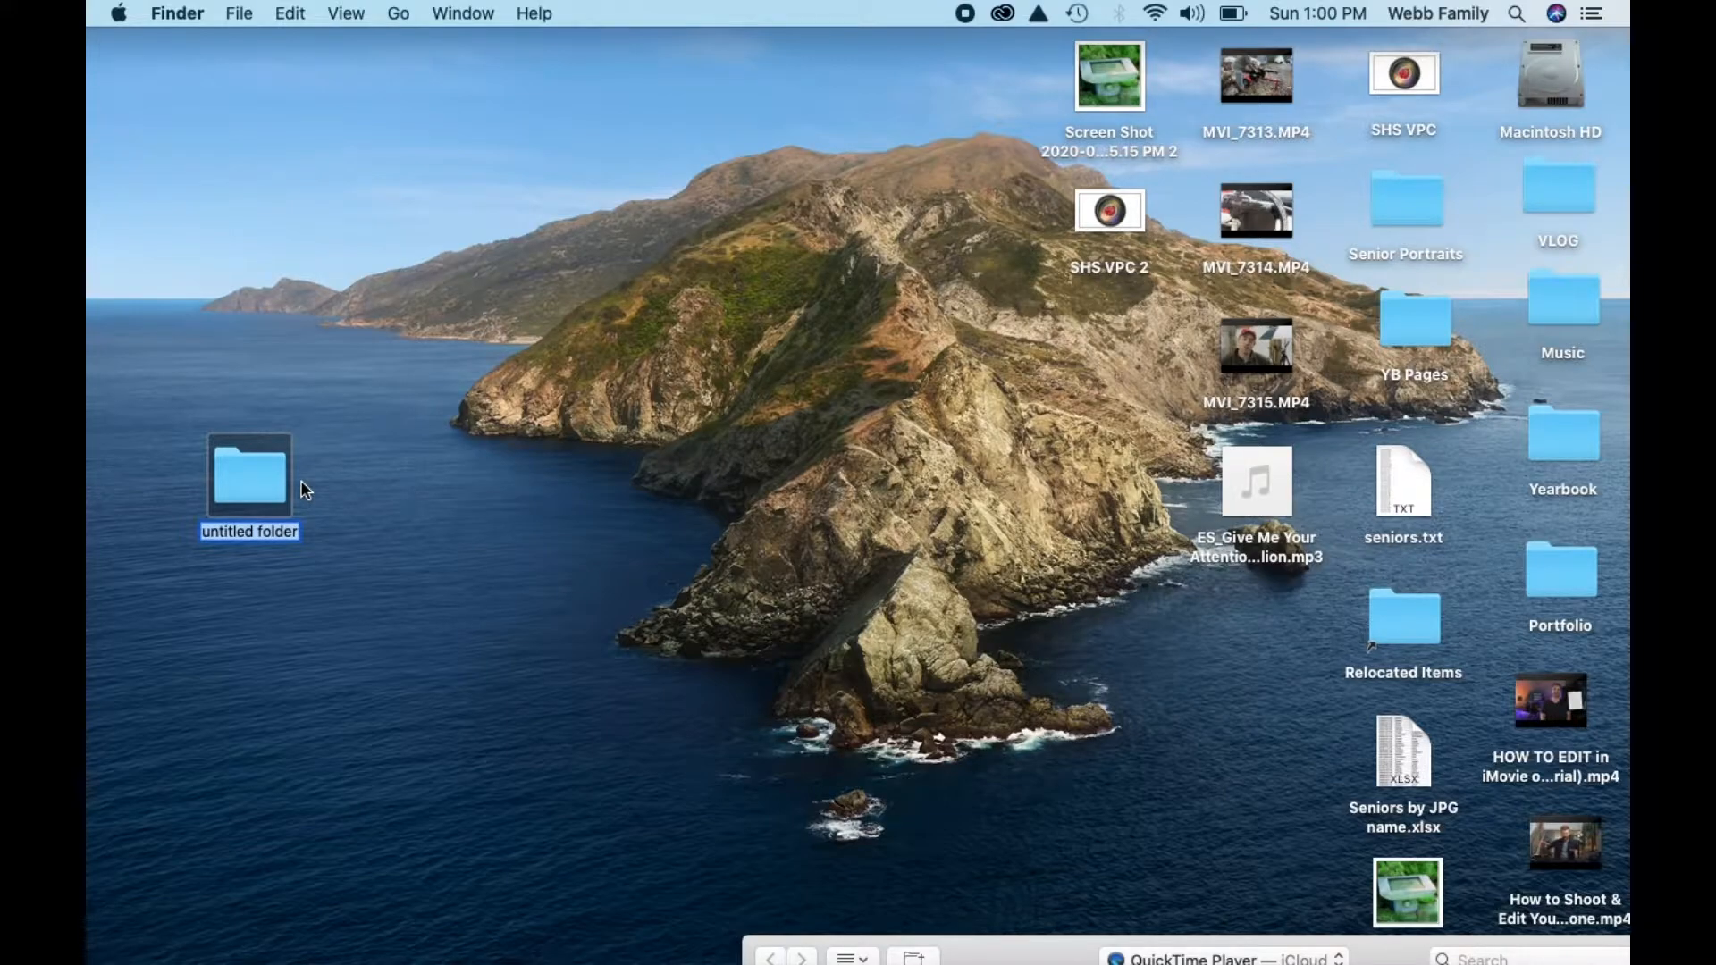
text(Test Project)
key(Return)
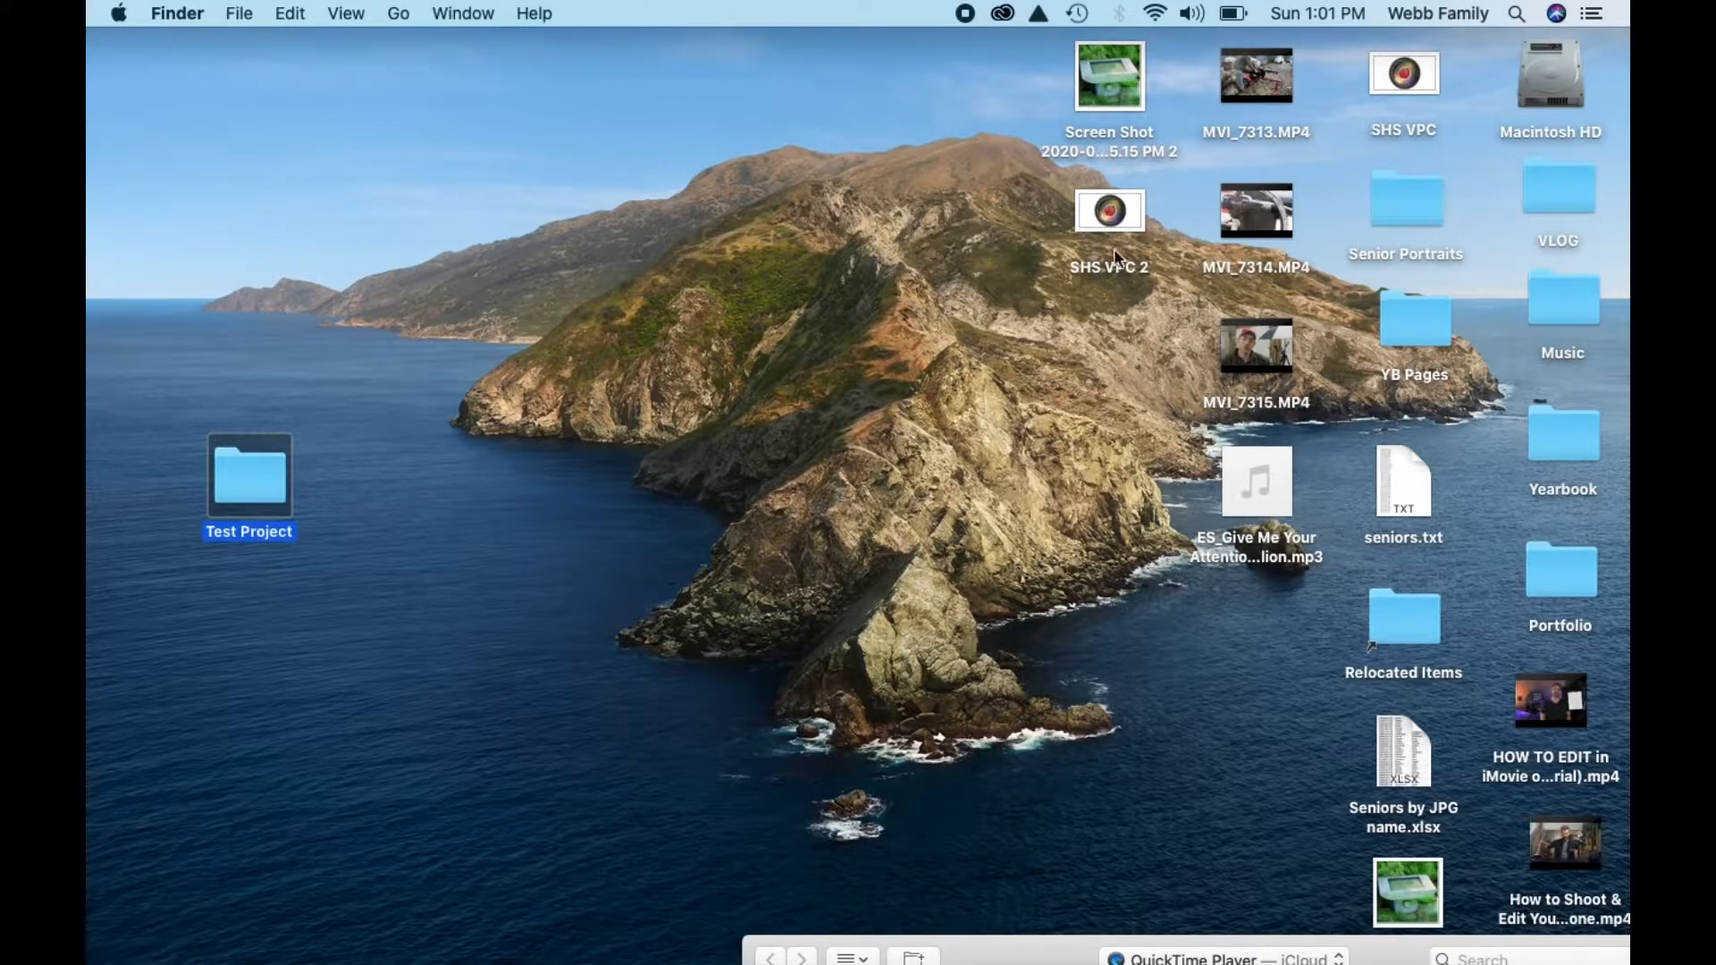
Move the three MVI clips, the Screen Shot and SHS VPC 2 images, and the mp3 track from the desktop into the Test Project folder.
drag(1204, 61, 257, 475)
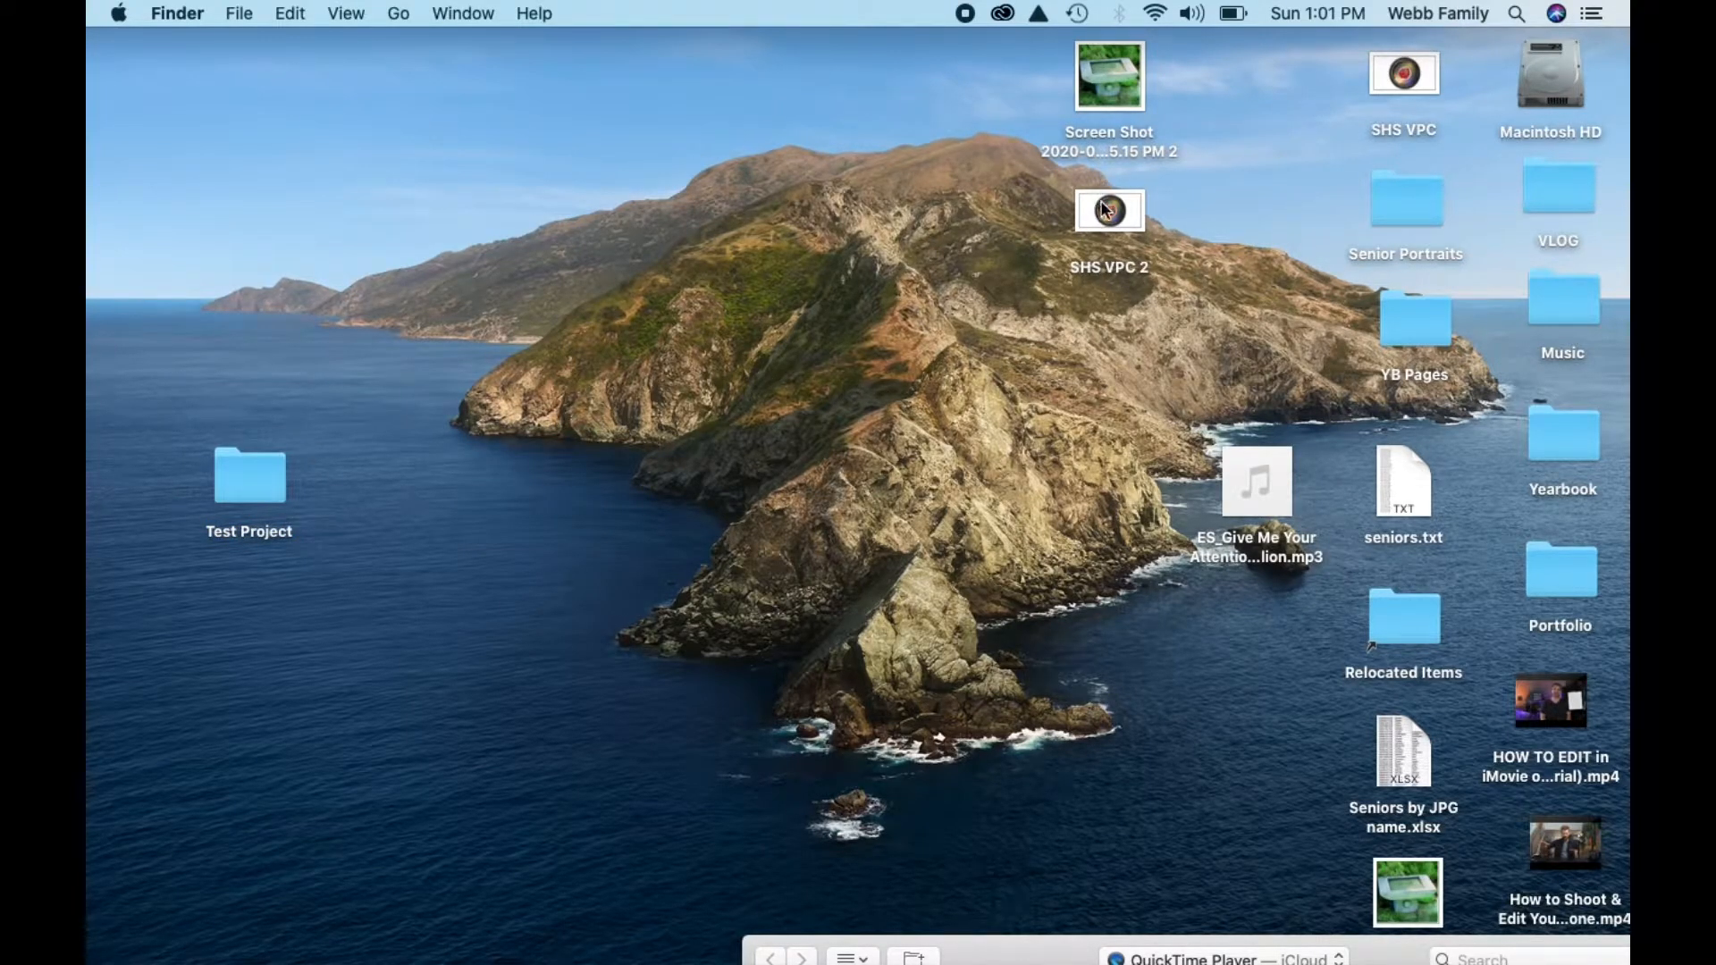
drag(1116, 299, 264, 475)
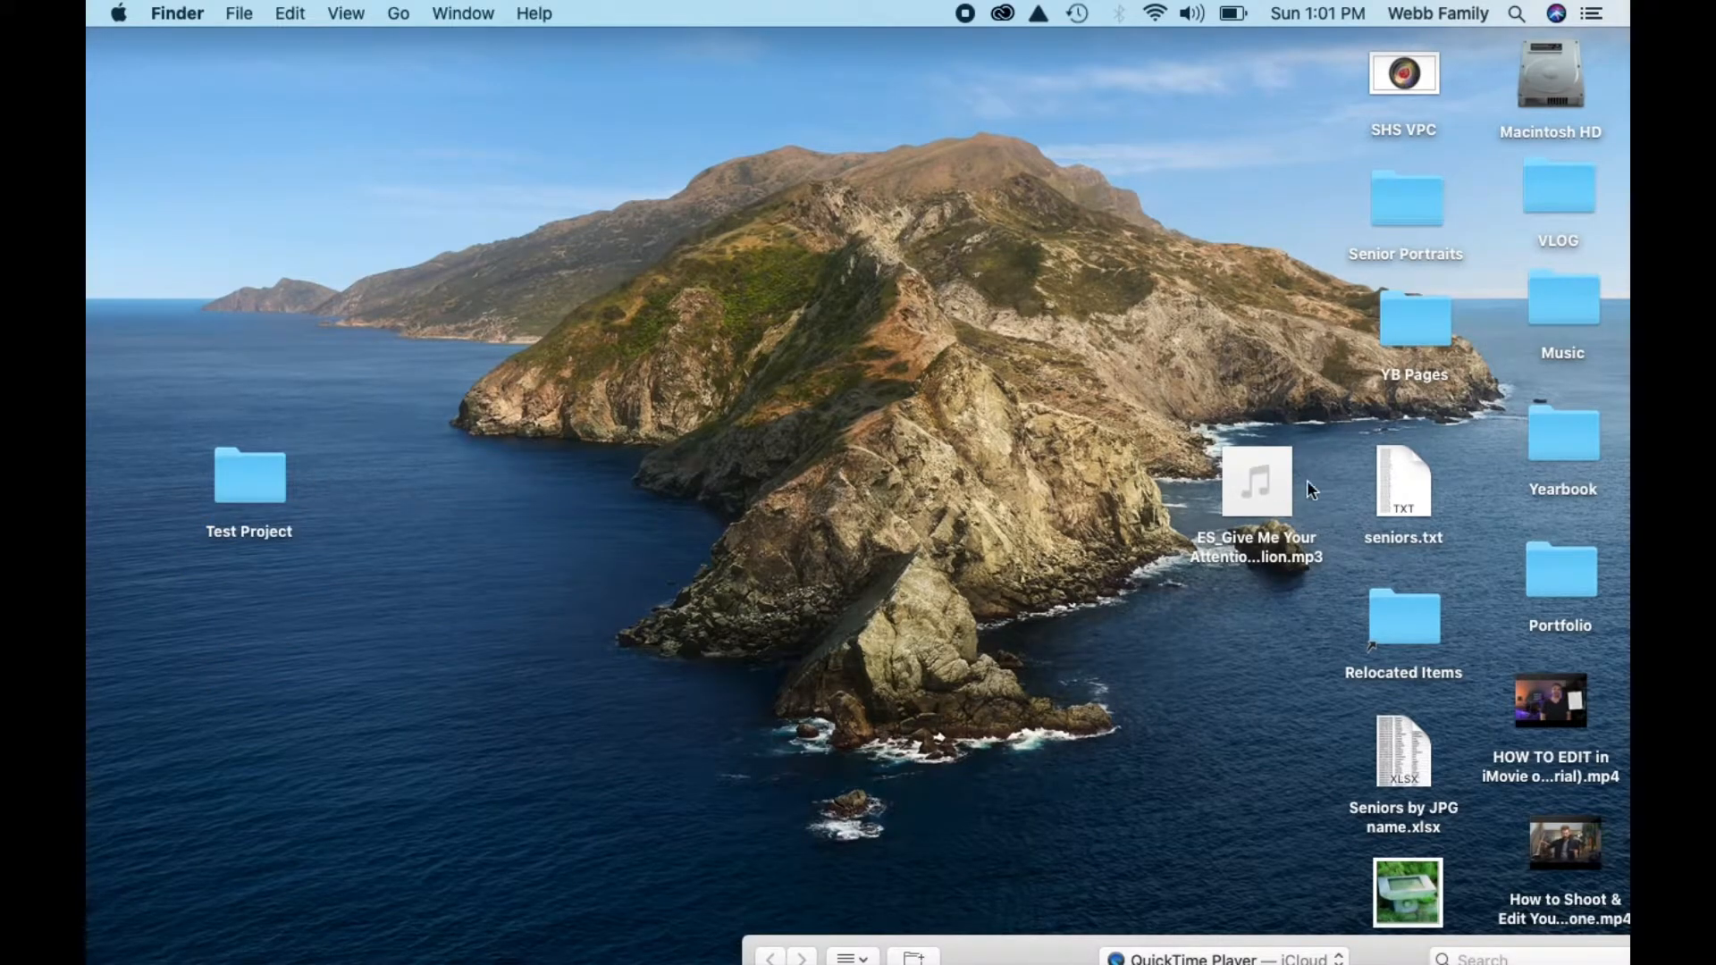
drag(1278, 485, 258, 490)
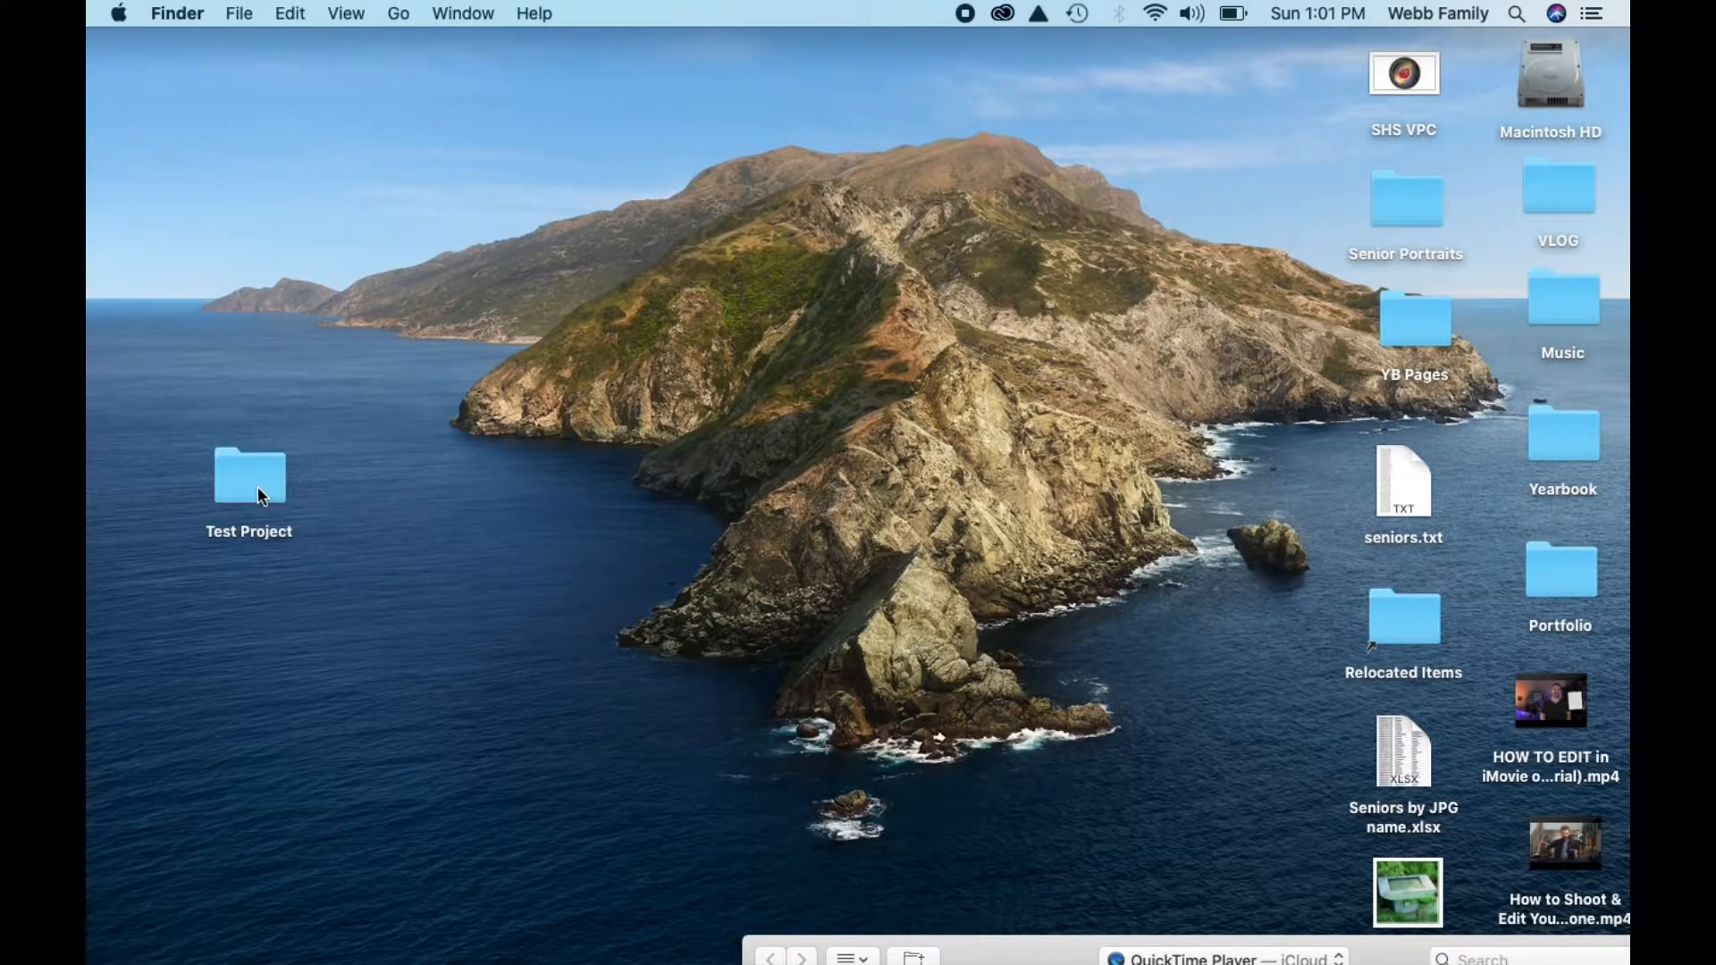
Open the Test Project folder and create a subfolder named Video in it.
double_click(258, 494)
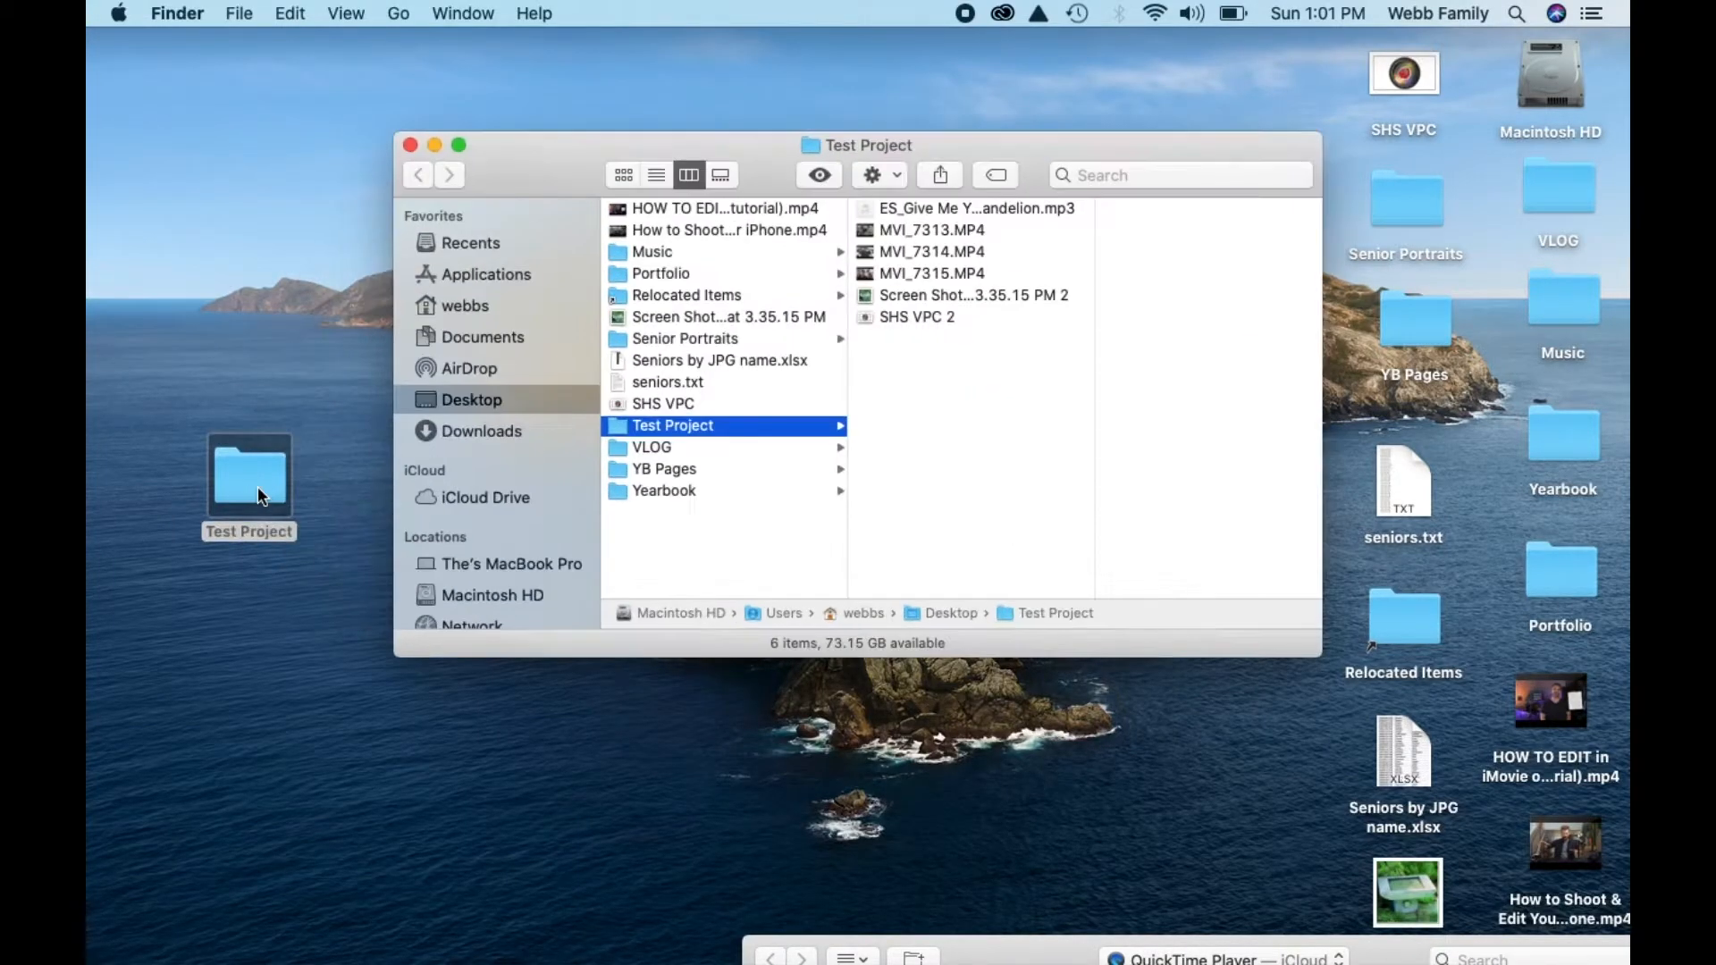
drag(765, 160, 543, 104)
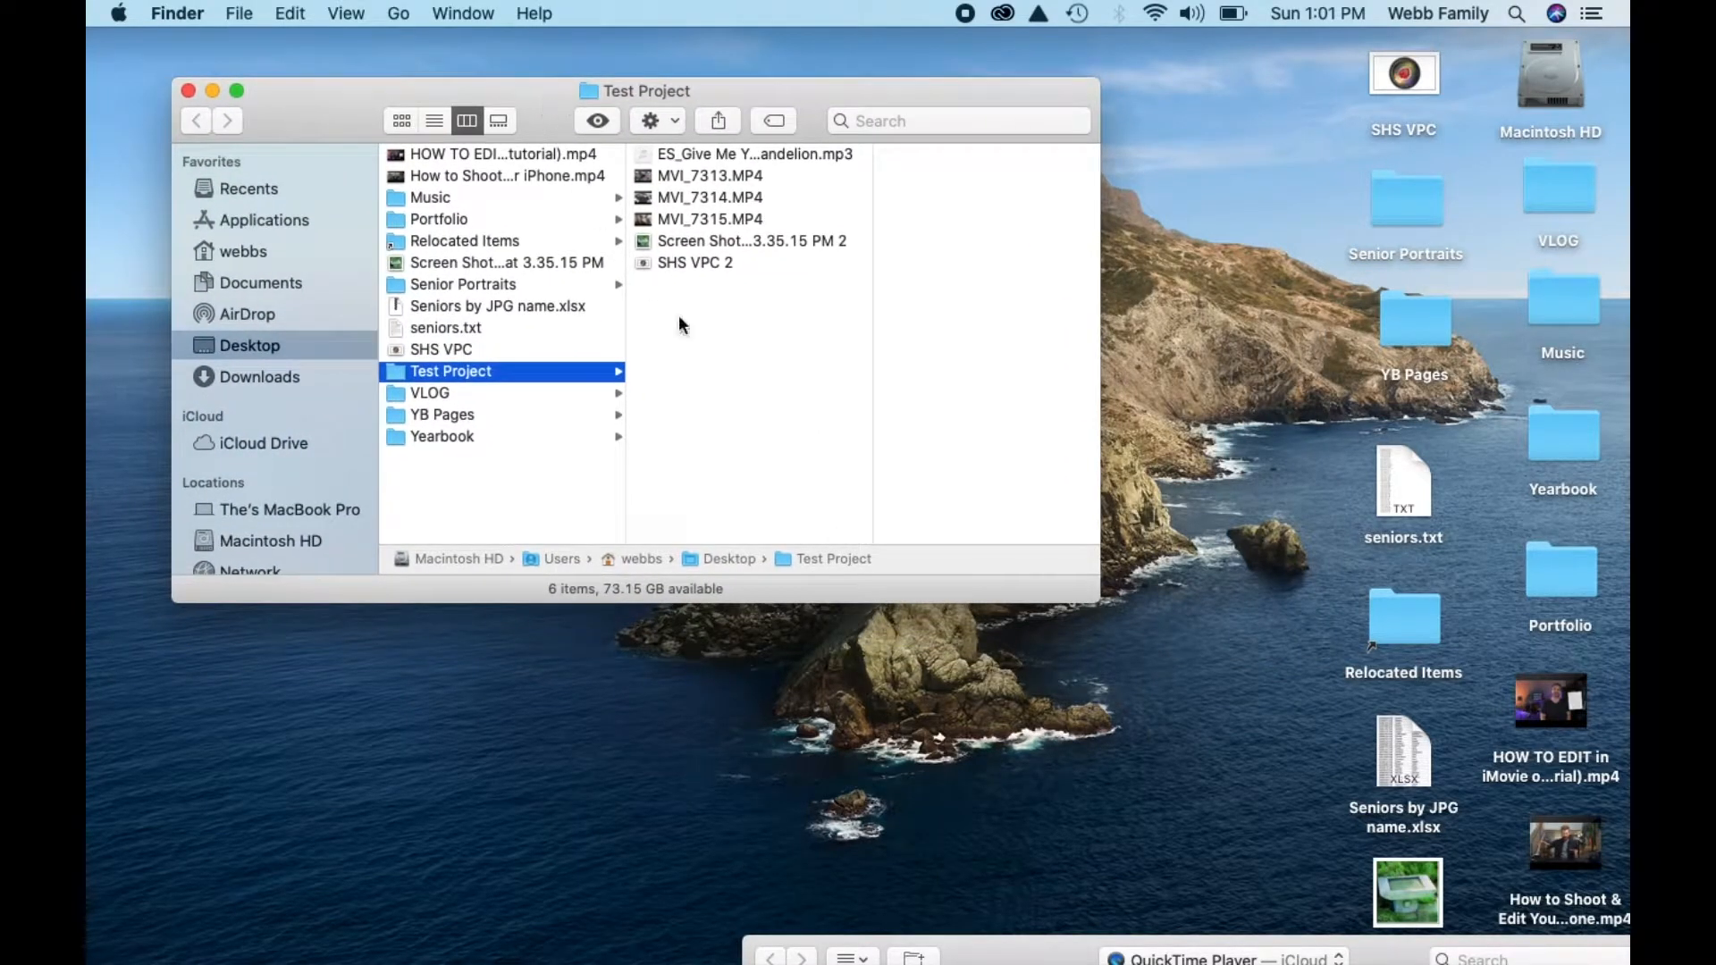
right_click(661, 372)
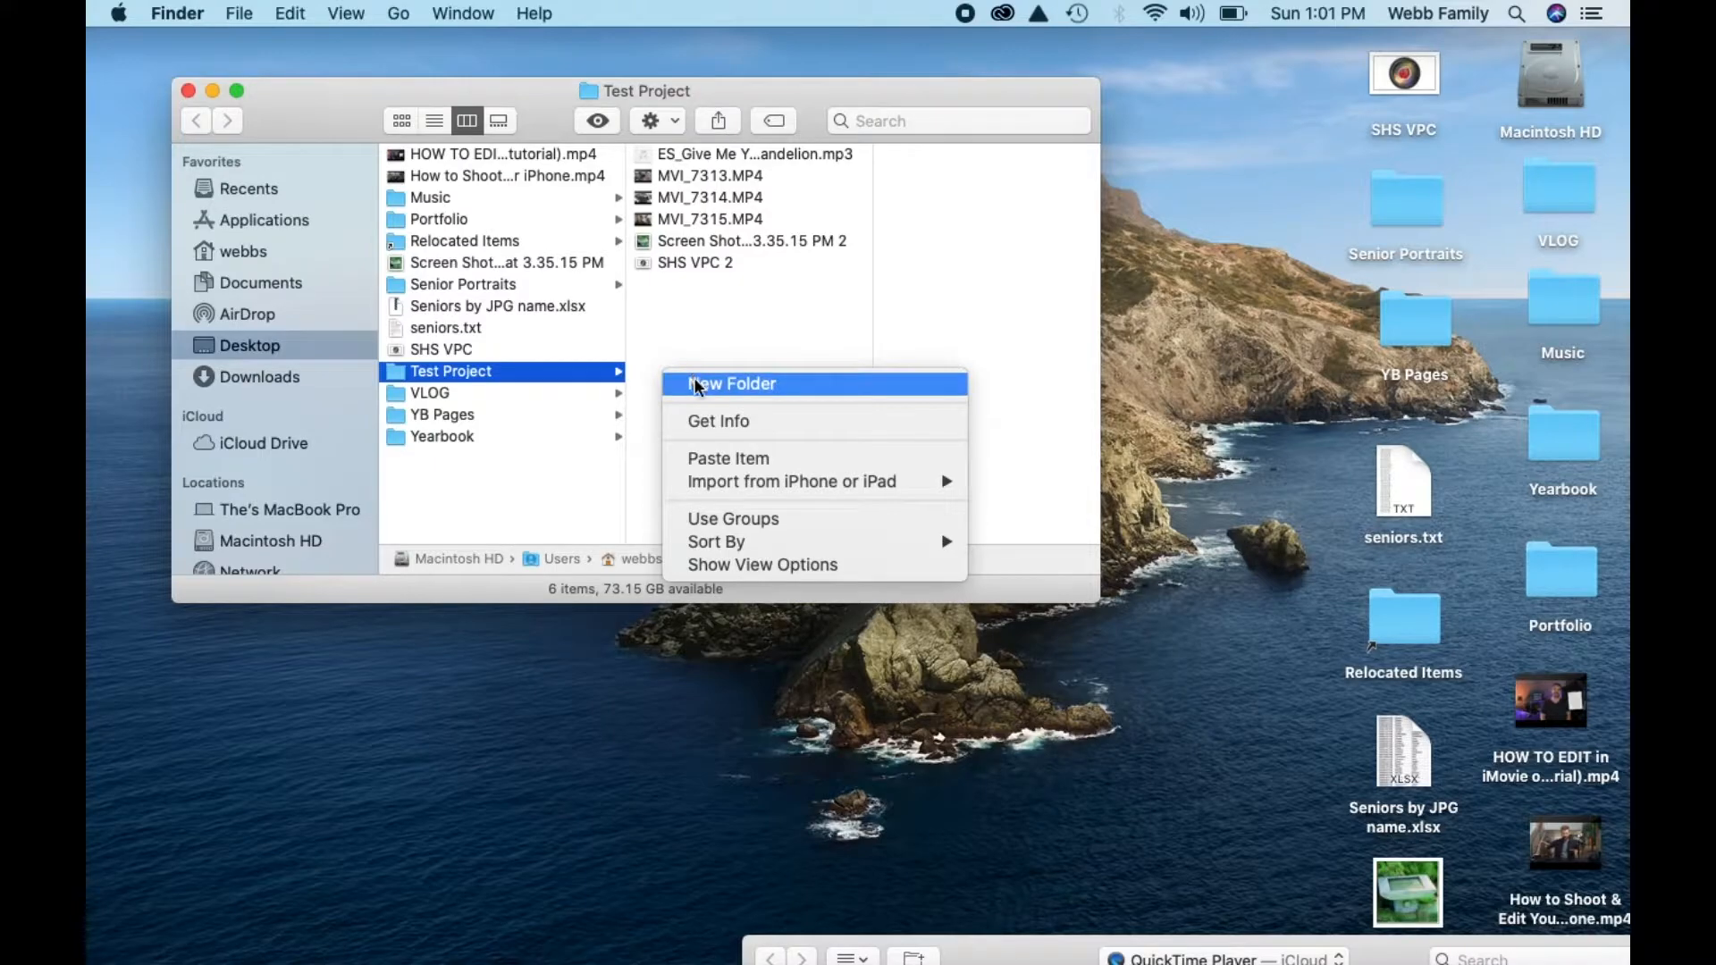
click(696, 384)
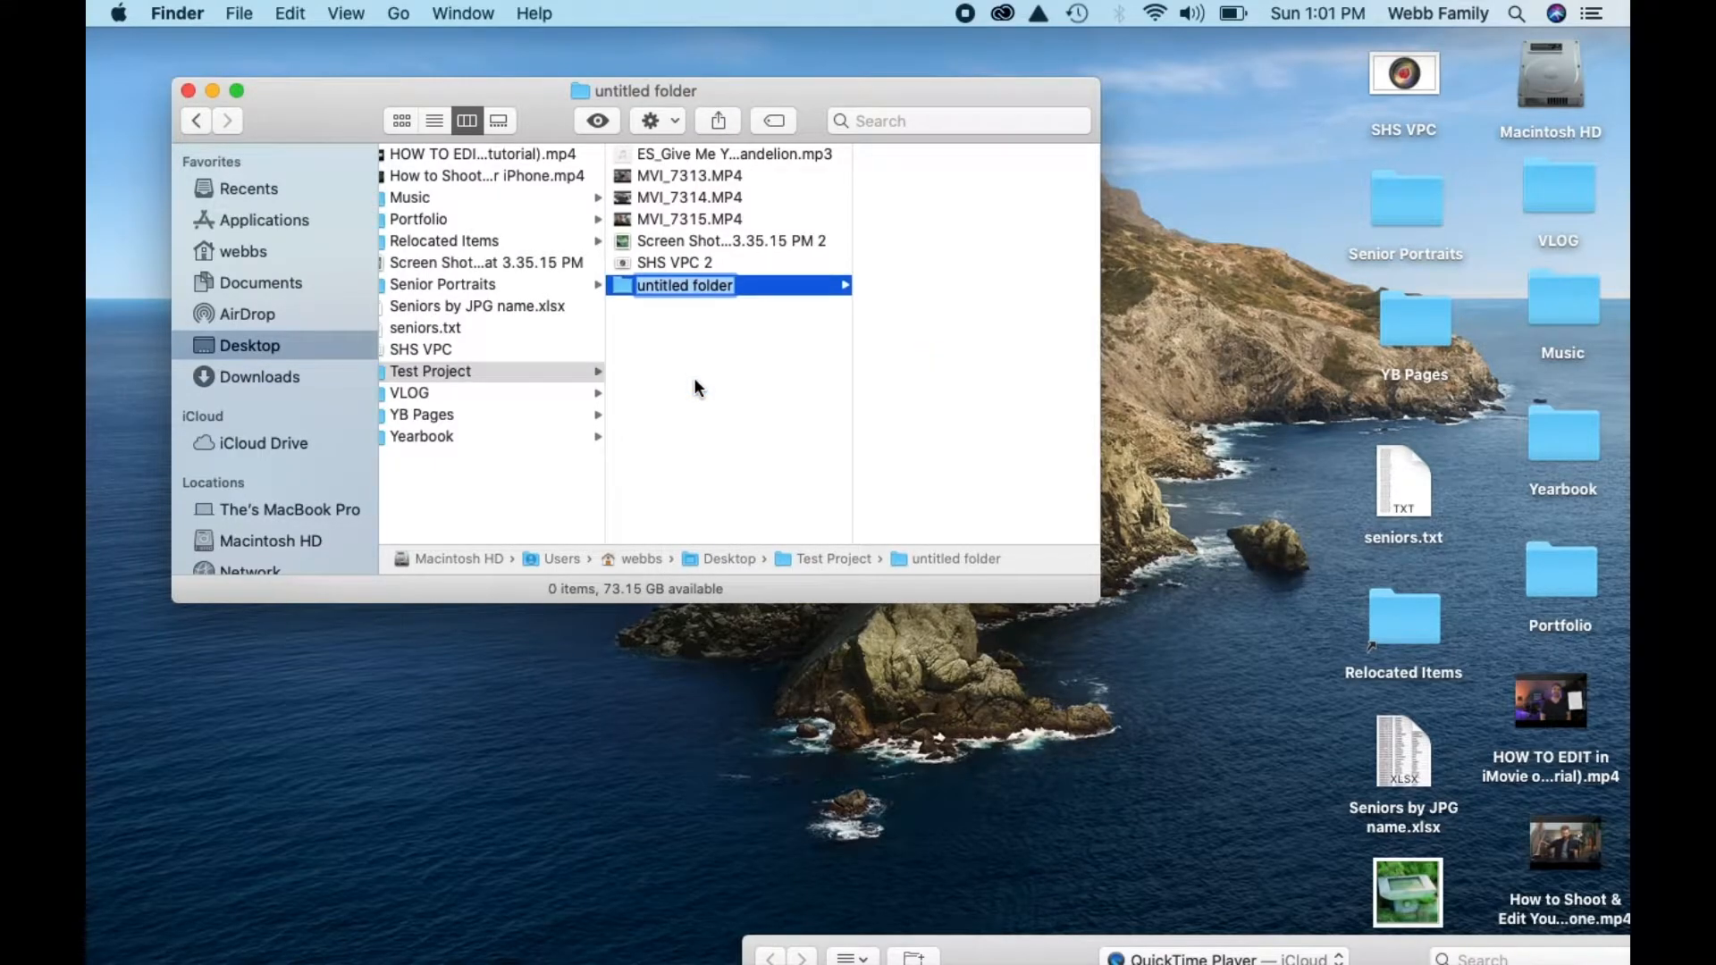
text(Video)
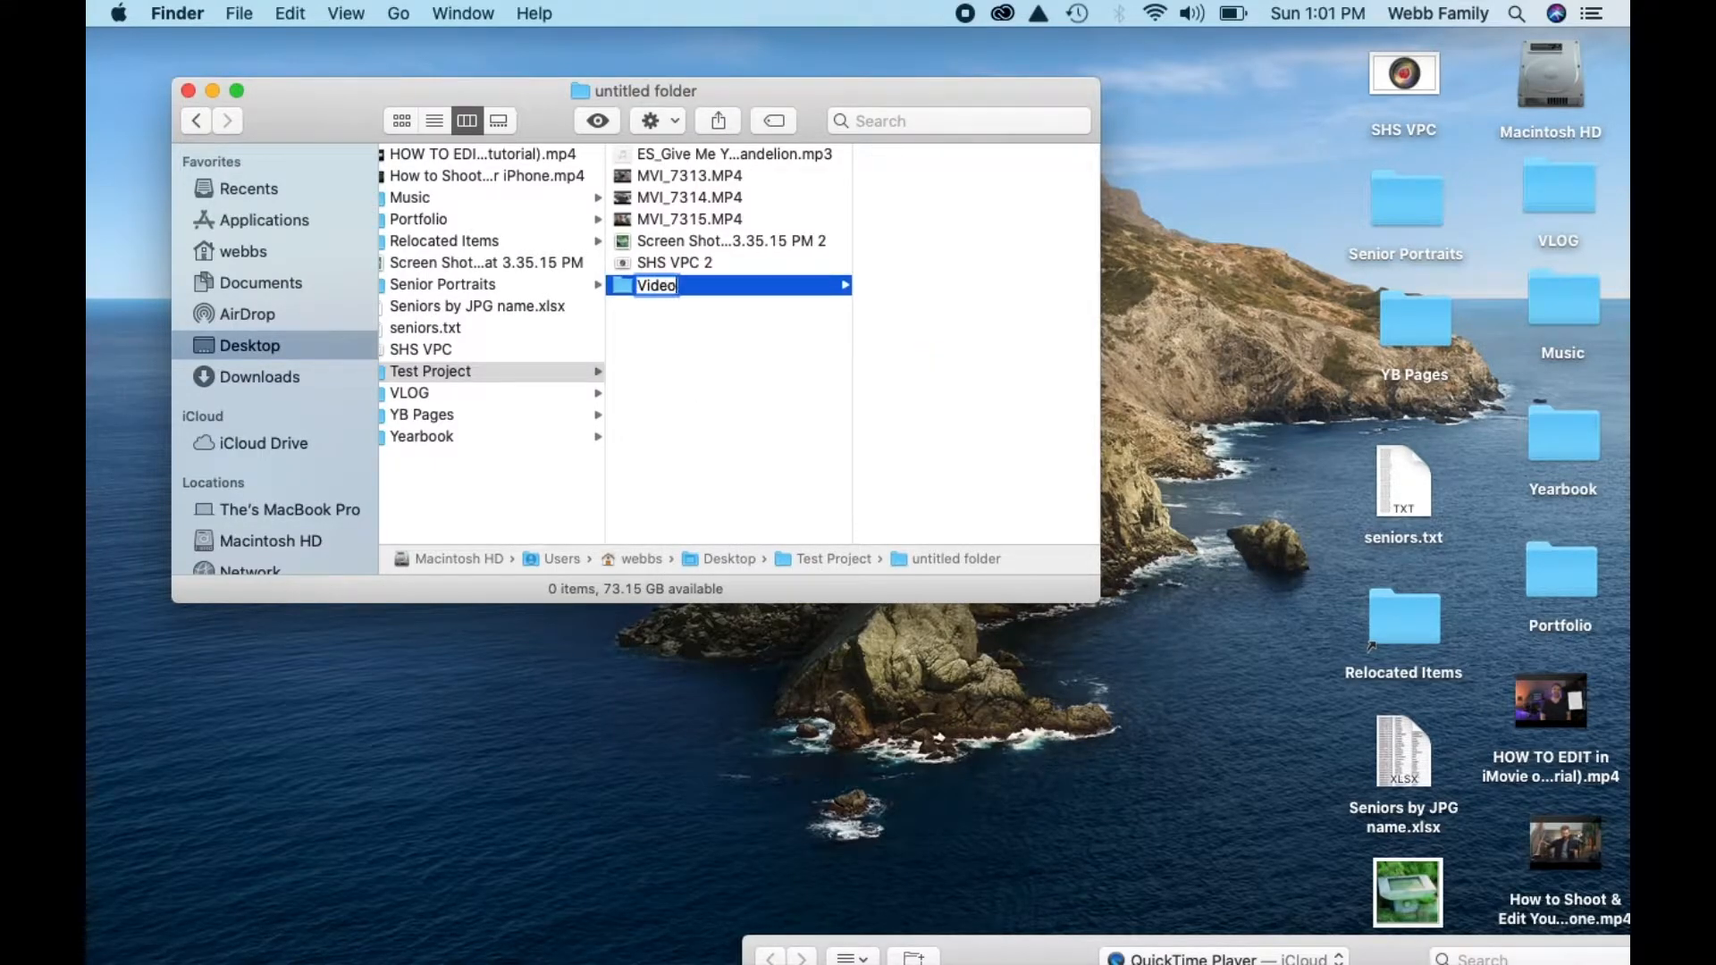
key(Return)
Create a subfolder named Pictures inside the Test Project folder.
right_click(694, 363)
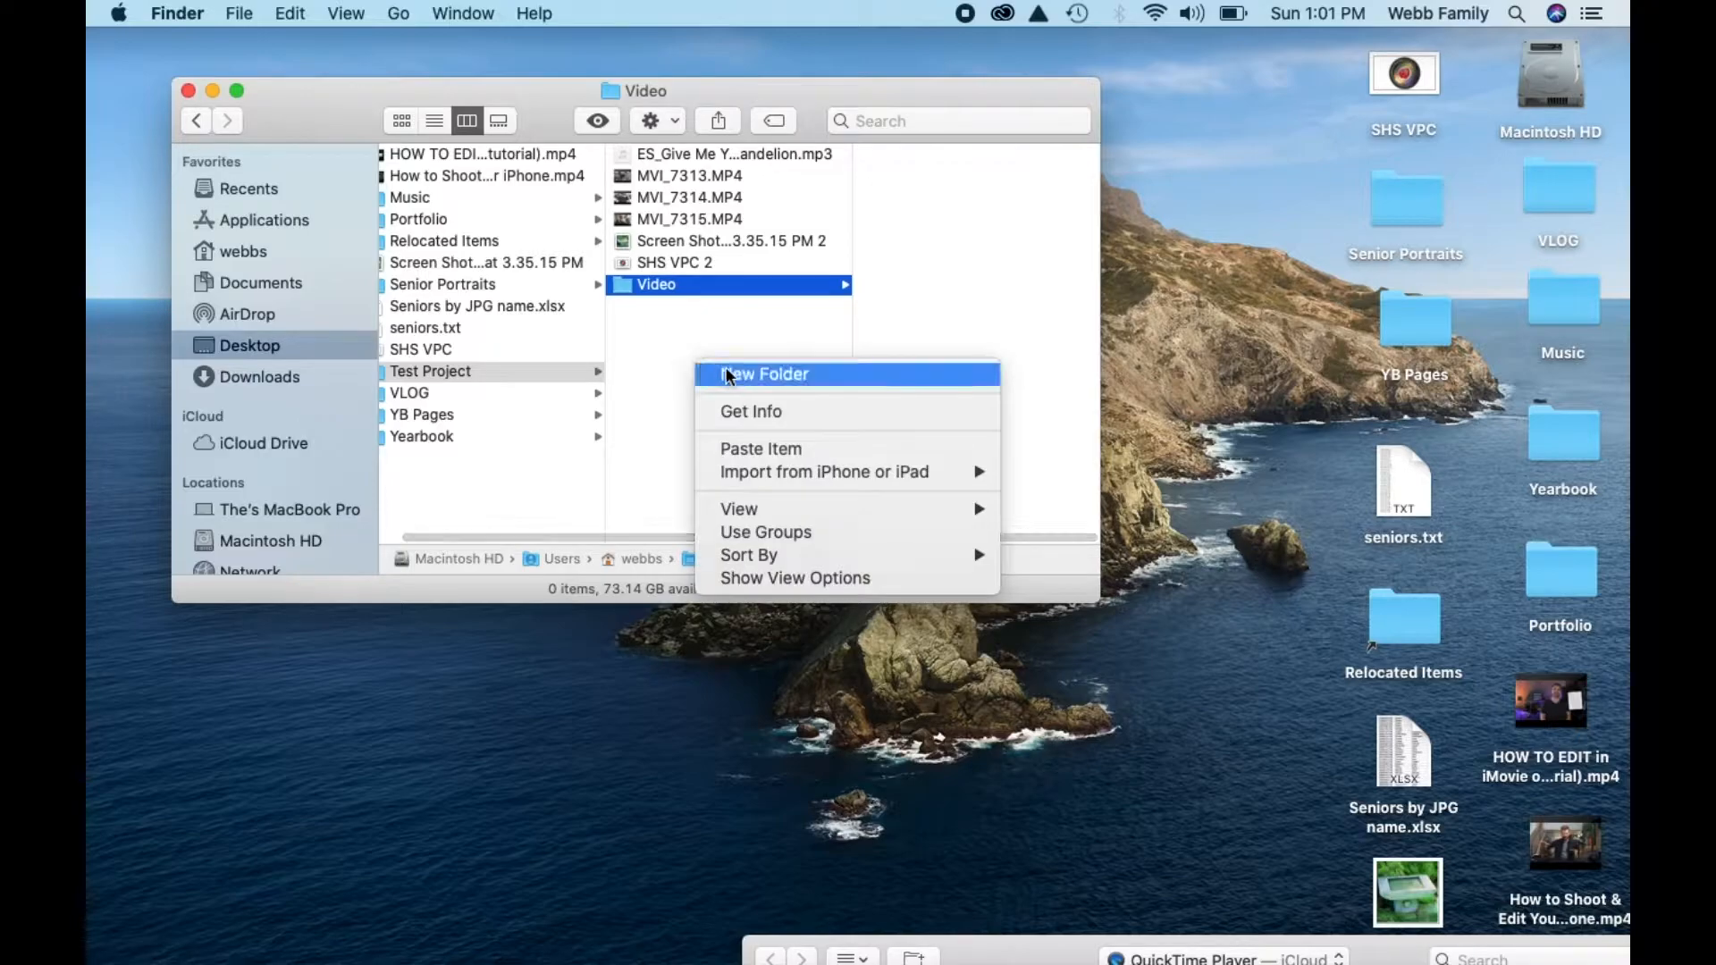
click(724, 374)
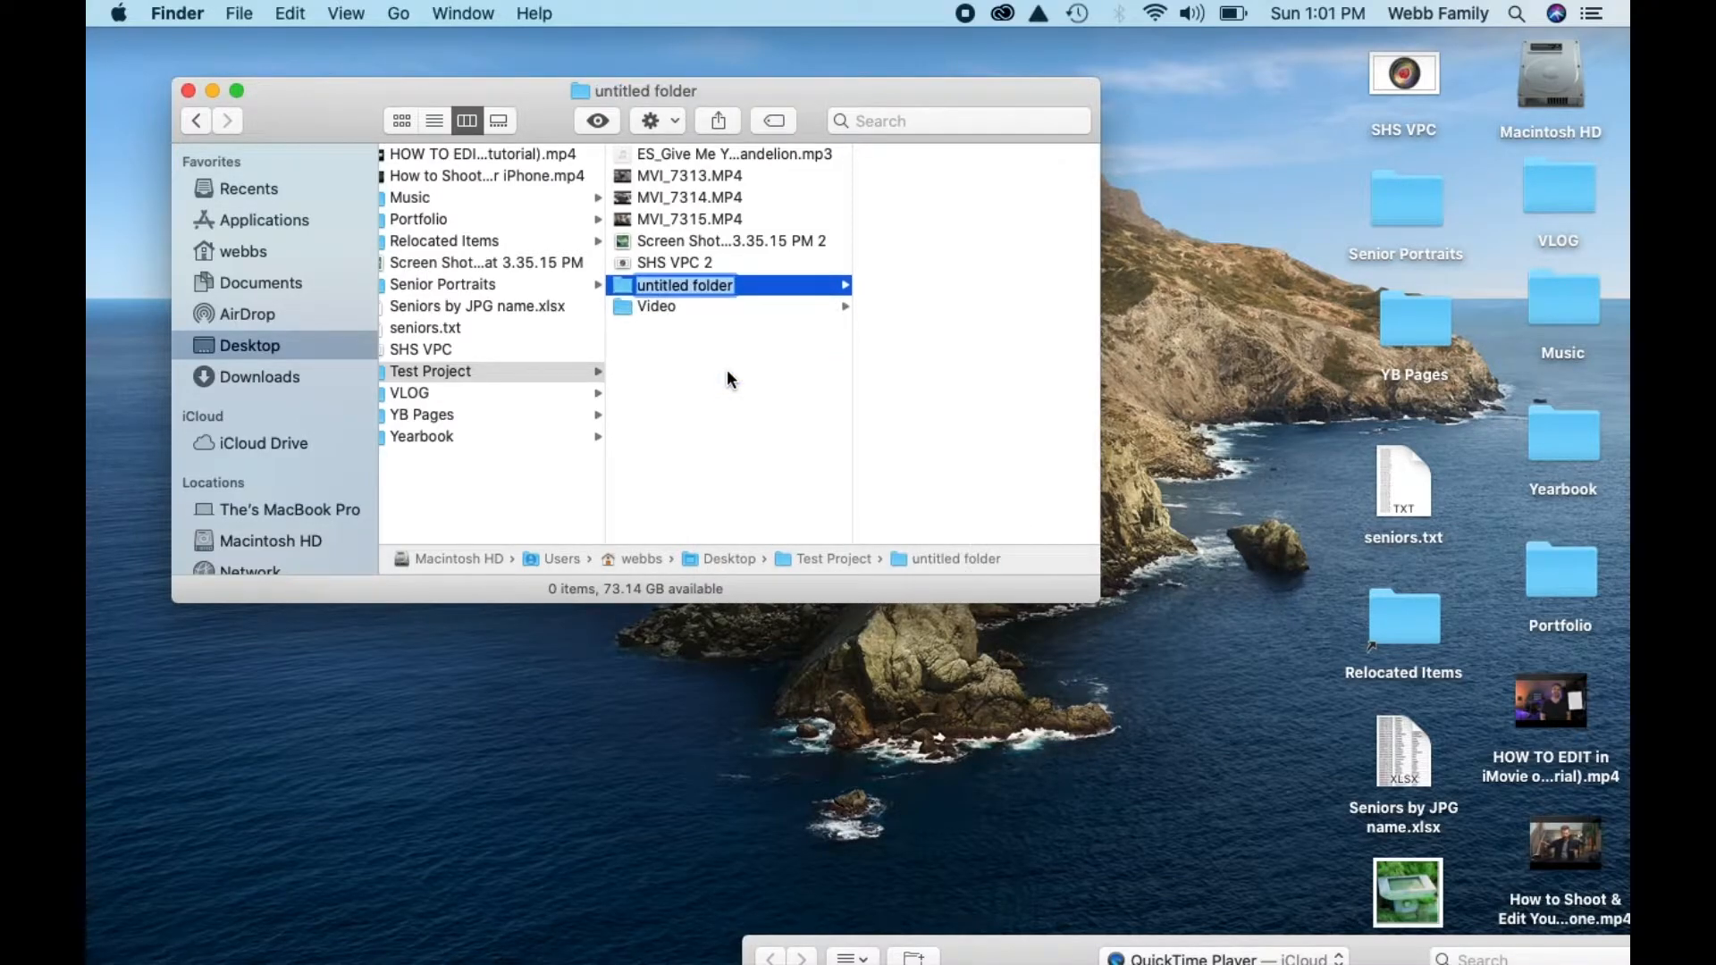
text(Pictures)
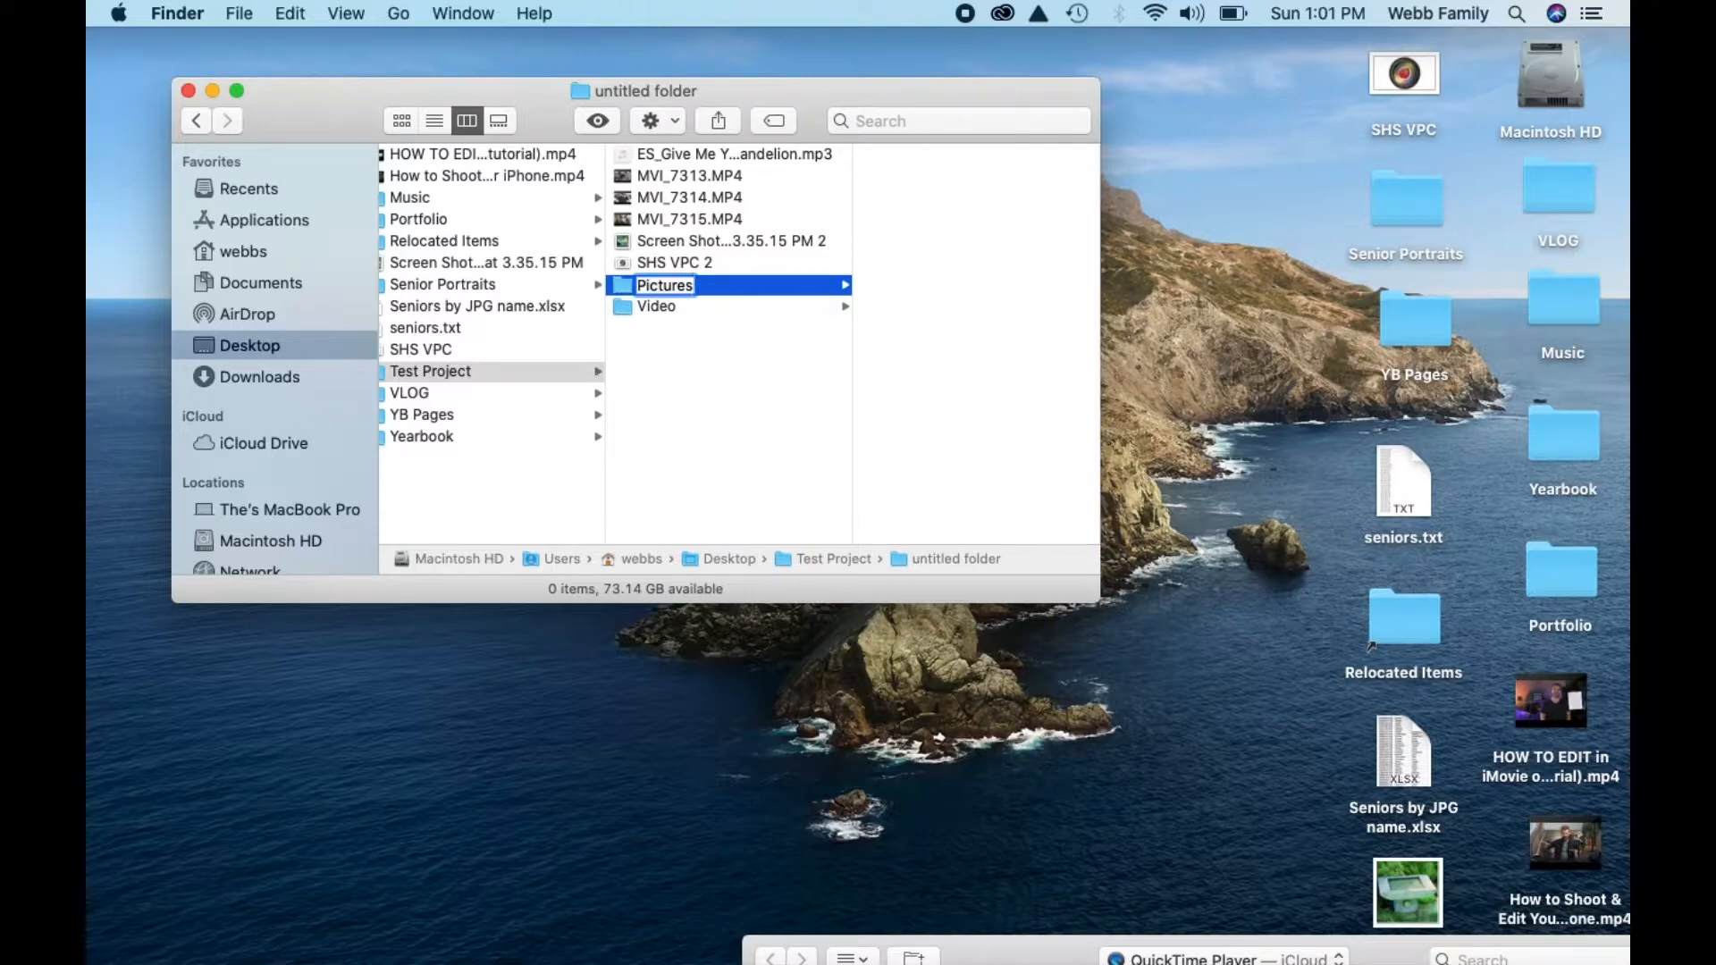
key(Return)
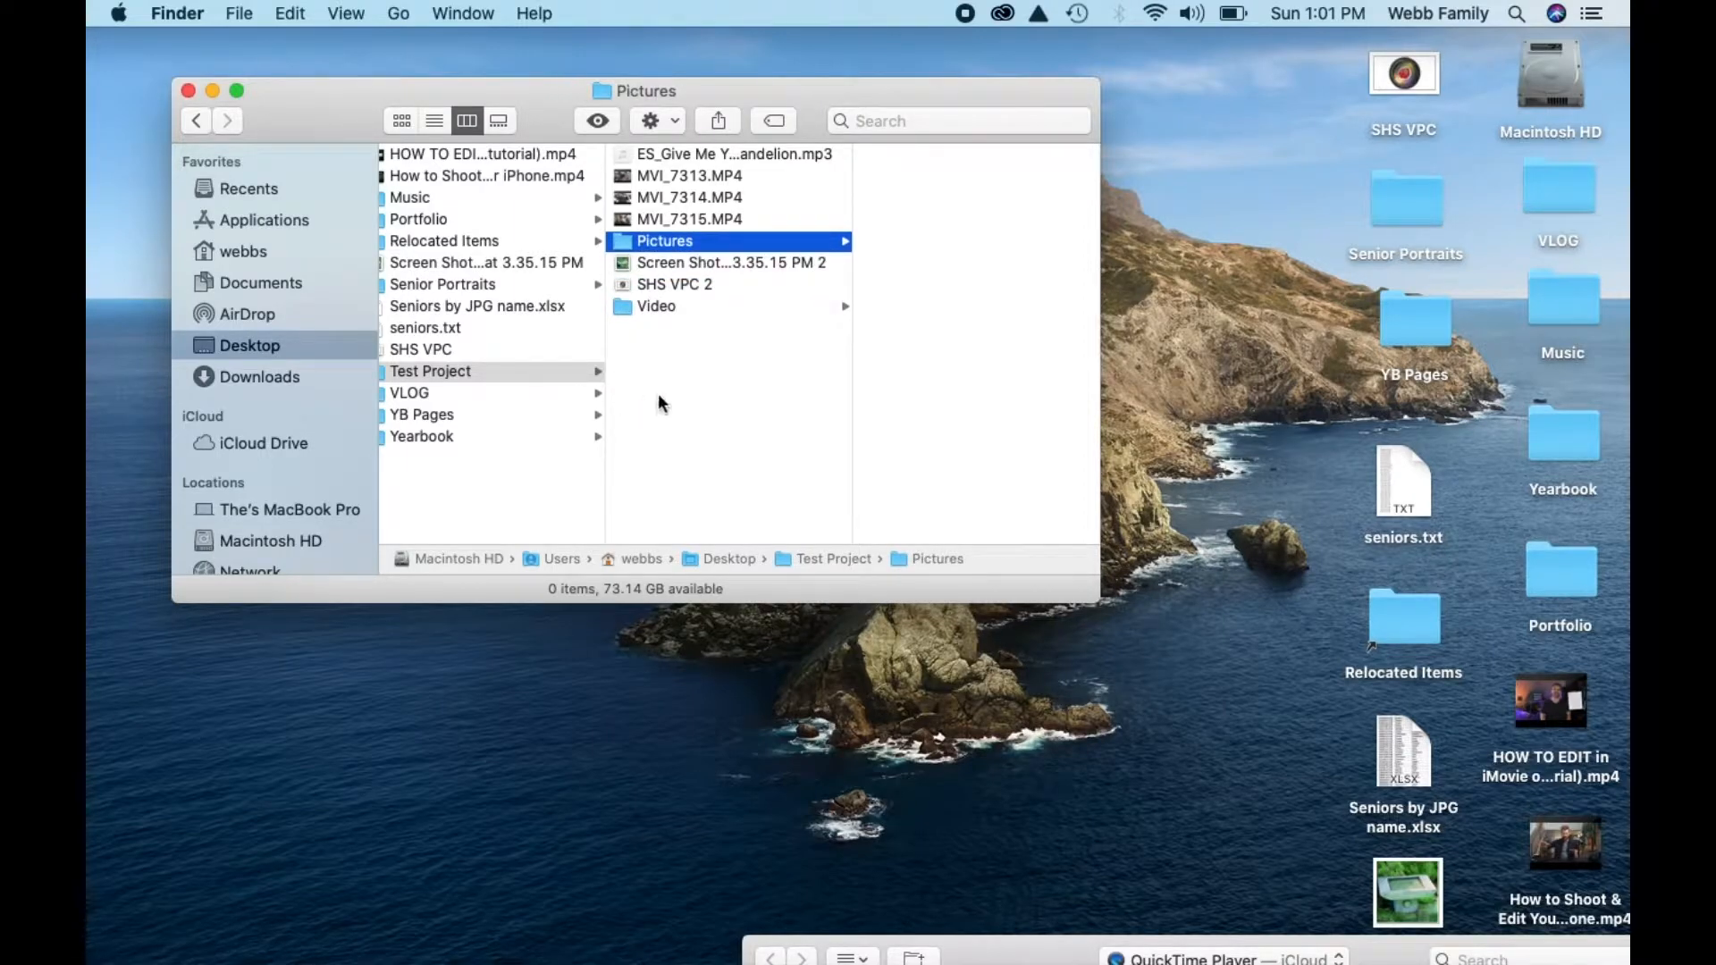
Create a subfolder named Music/audio inside the Test Project folder.
right_click(676, 390)
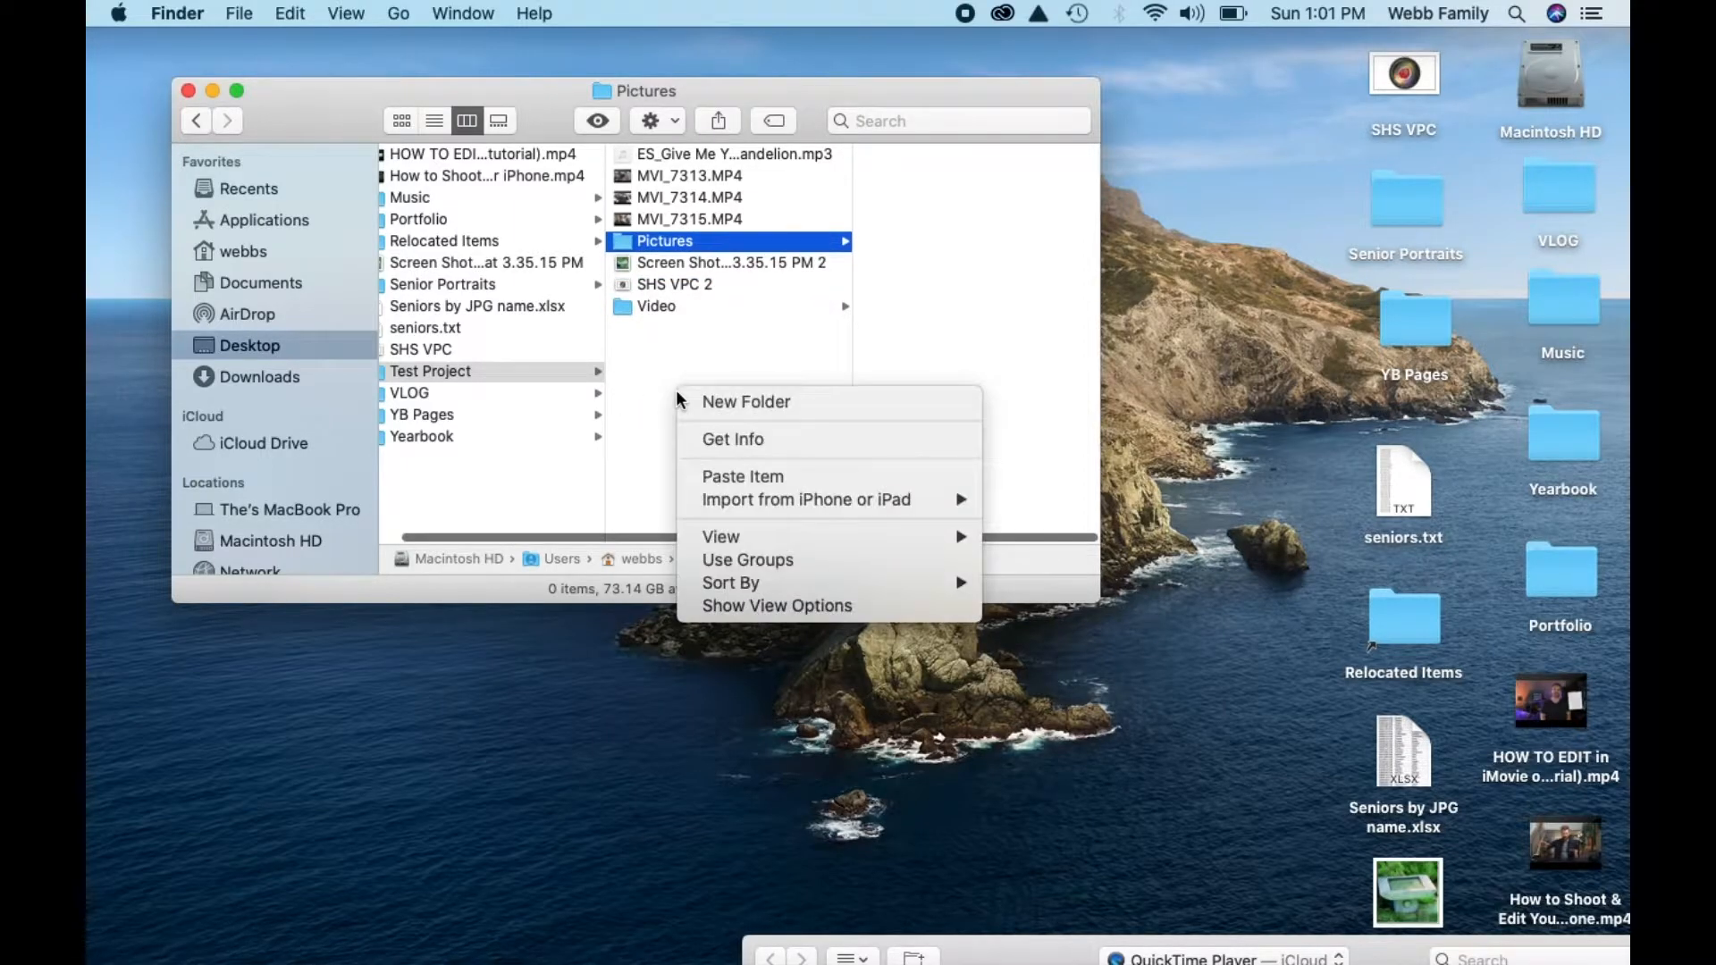
click(738, 400)
text(Music/audio)
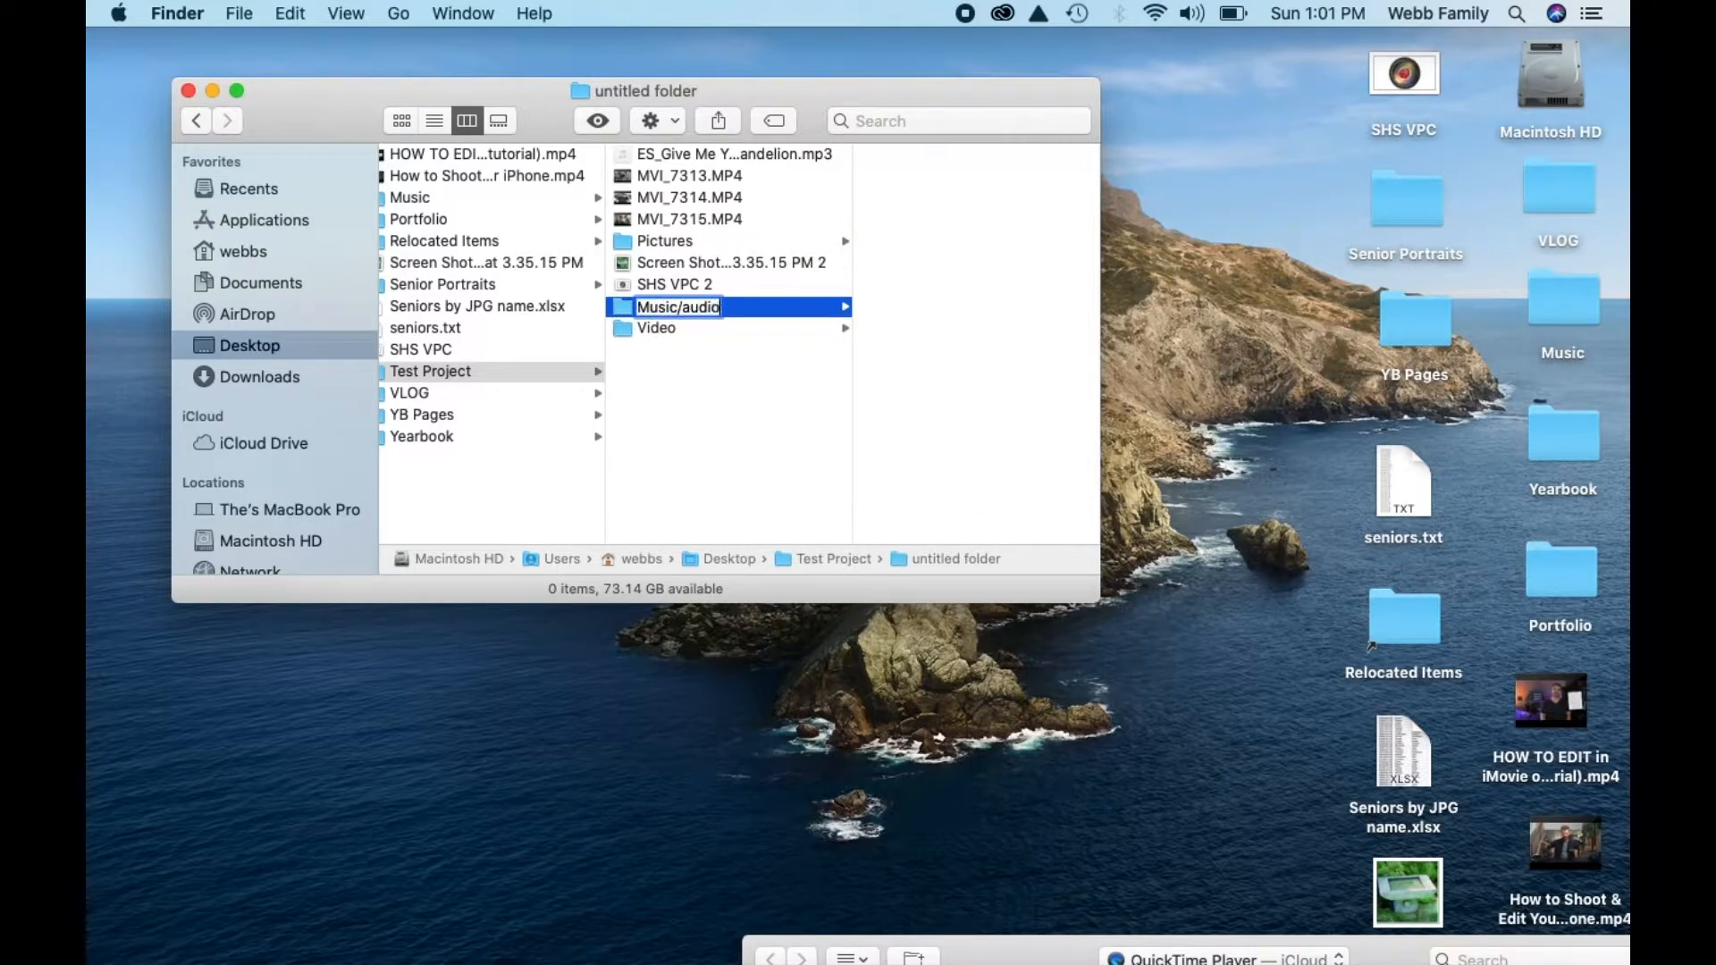
key(Return)
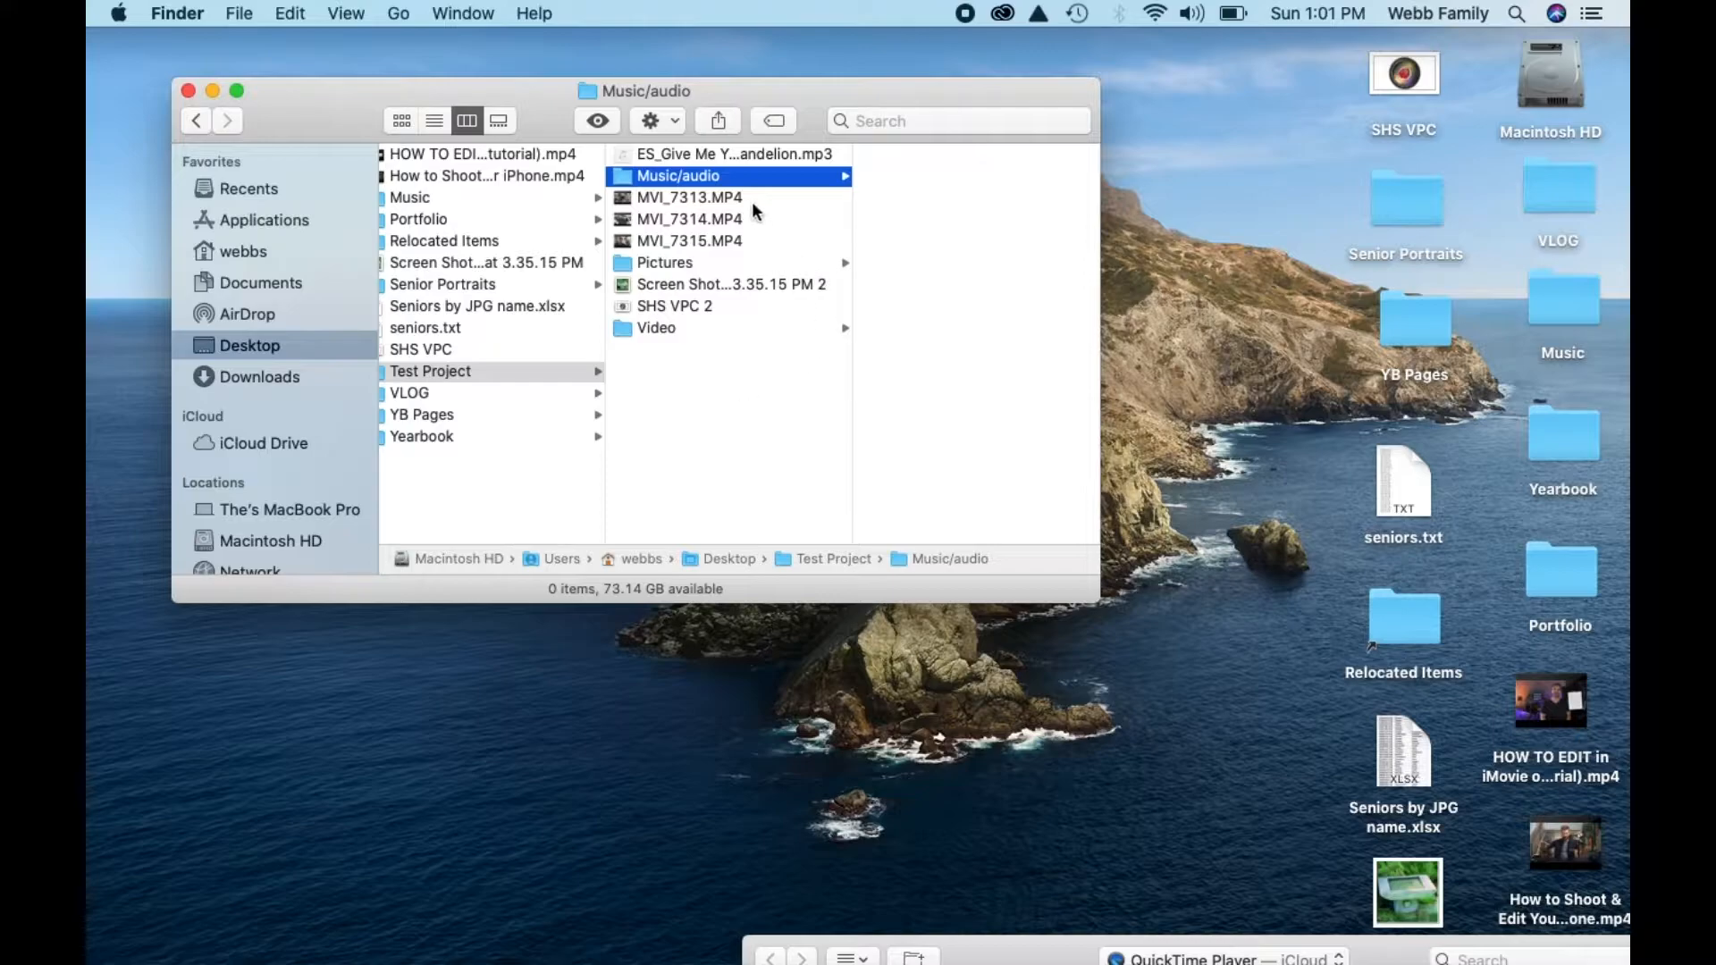
Move MVI_7313.MP4, MVI_7314.MP4 and MVI_7315.MP4 into the Video subfolder.
click(786, 197)
shift+click(725, 241)
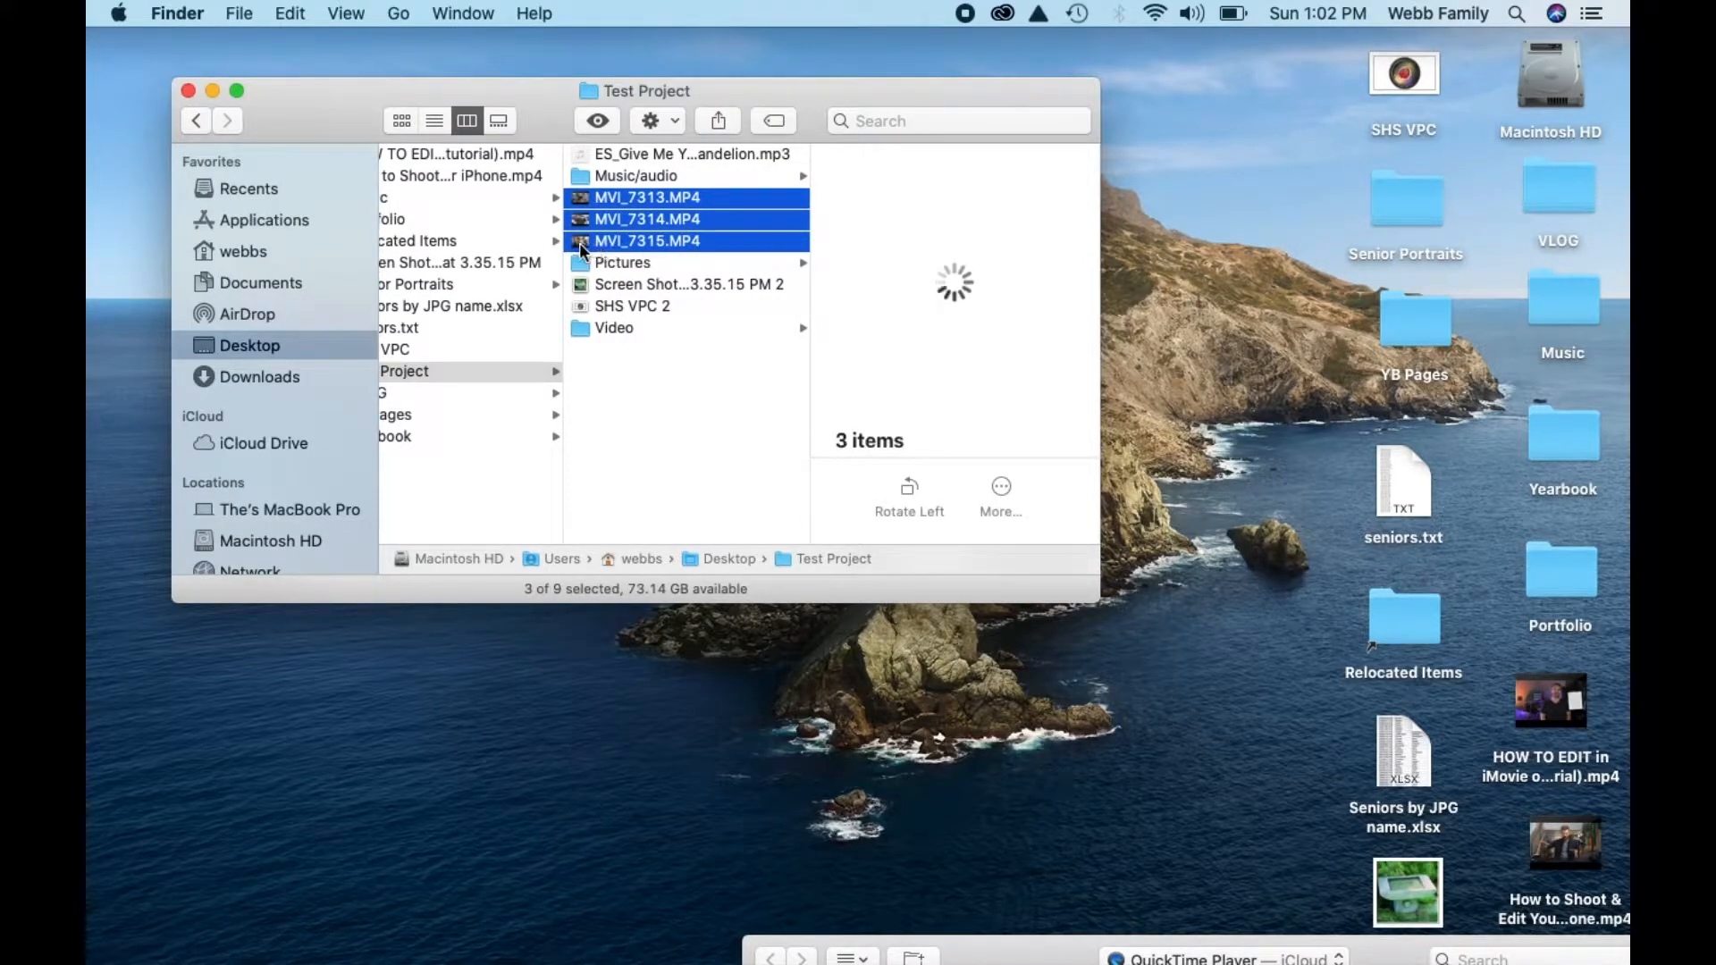
drag(582, 248, 583, 331)
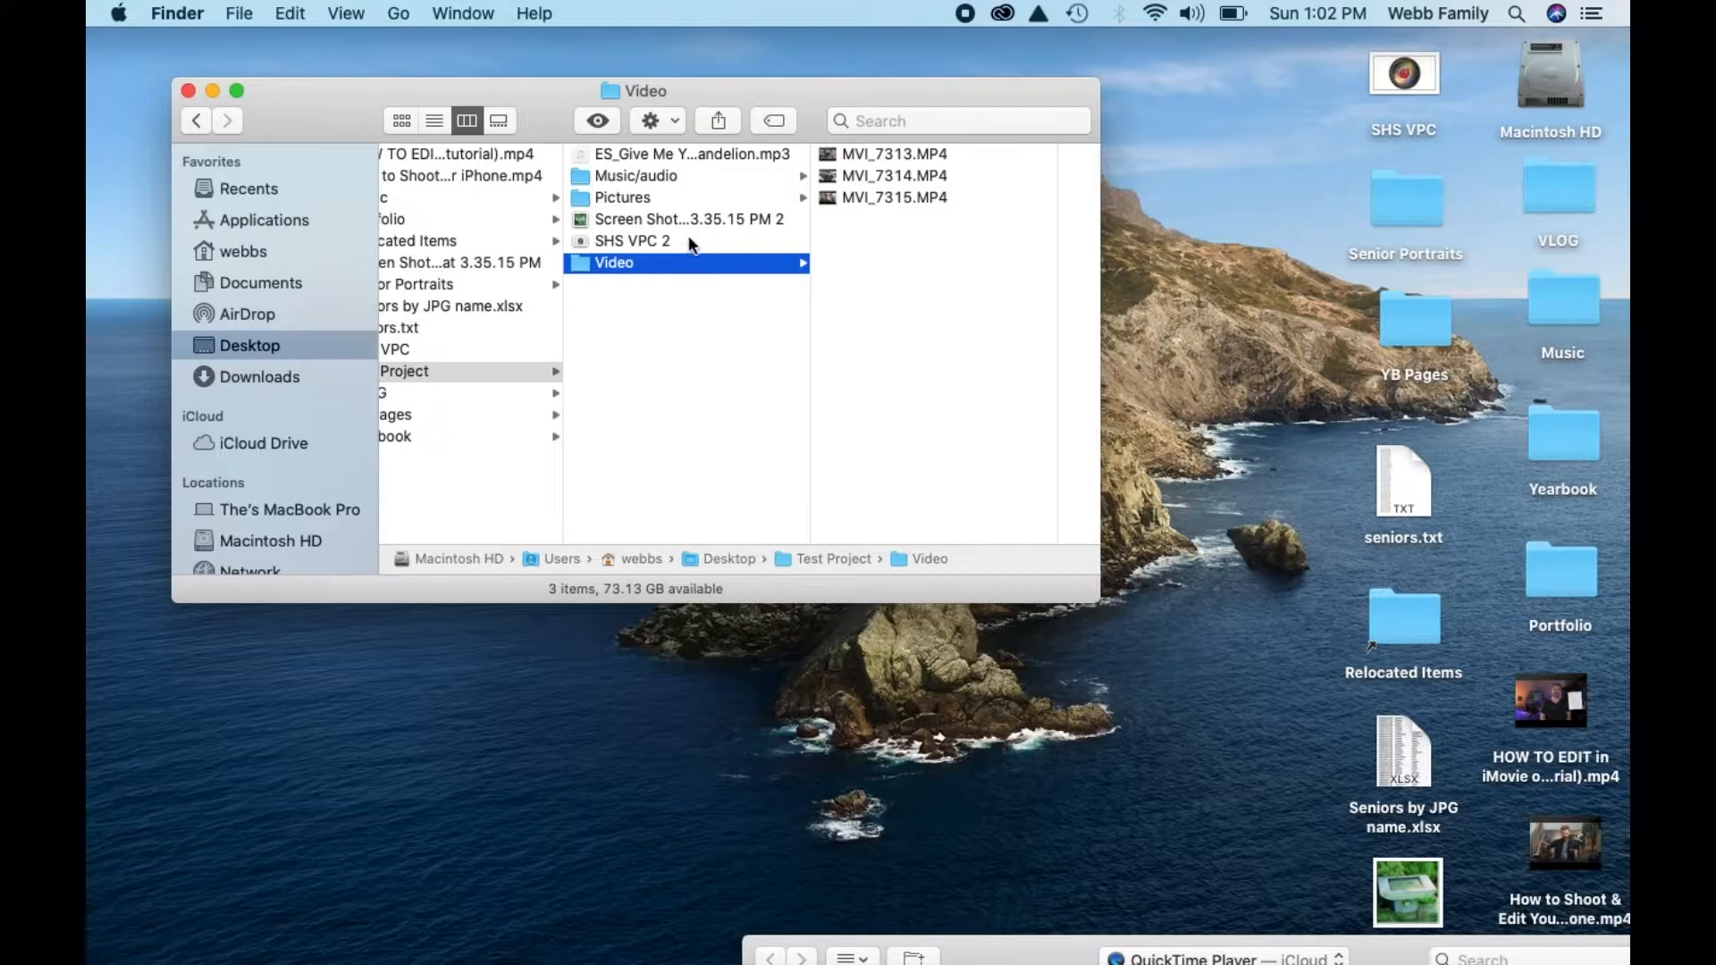
Move the Screen Shot and SHS VPC 2 images into the Pictures subfolder, and the mp3 track into Music/audio.
click(697, 241)
shift+click(627, 223)
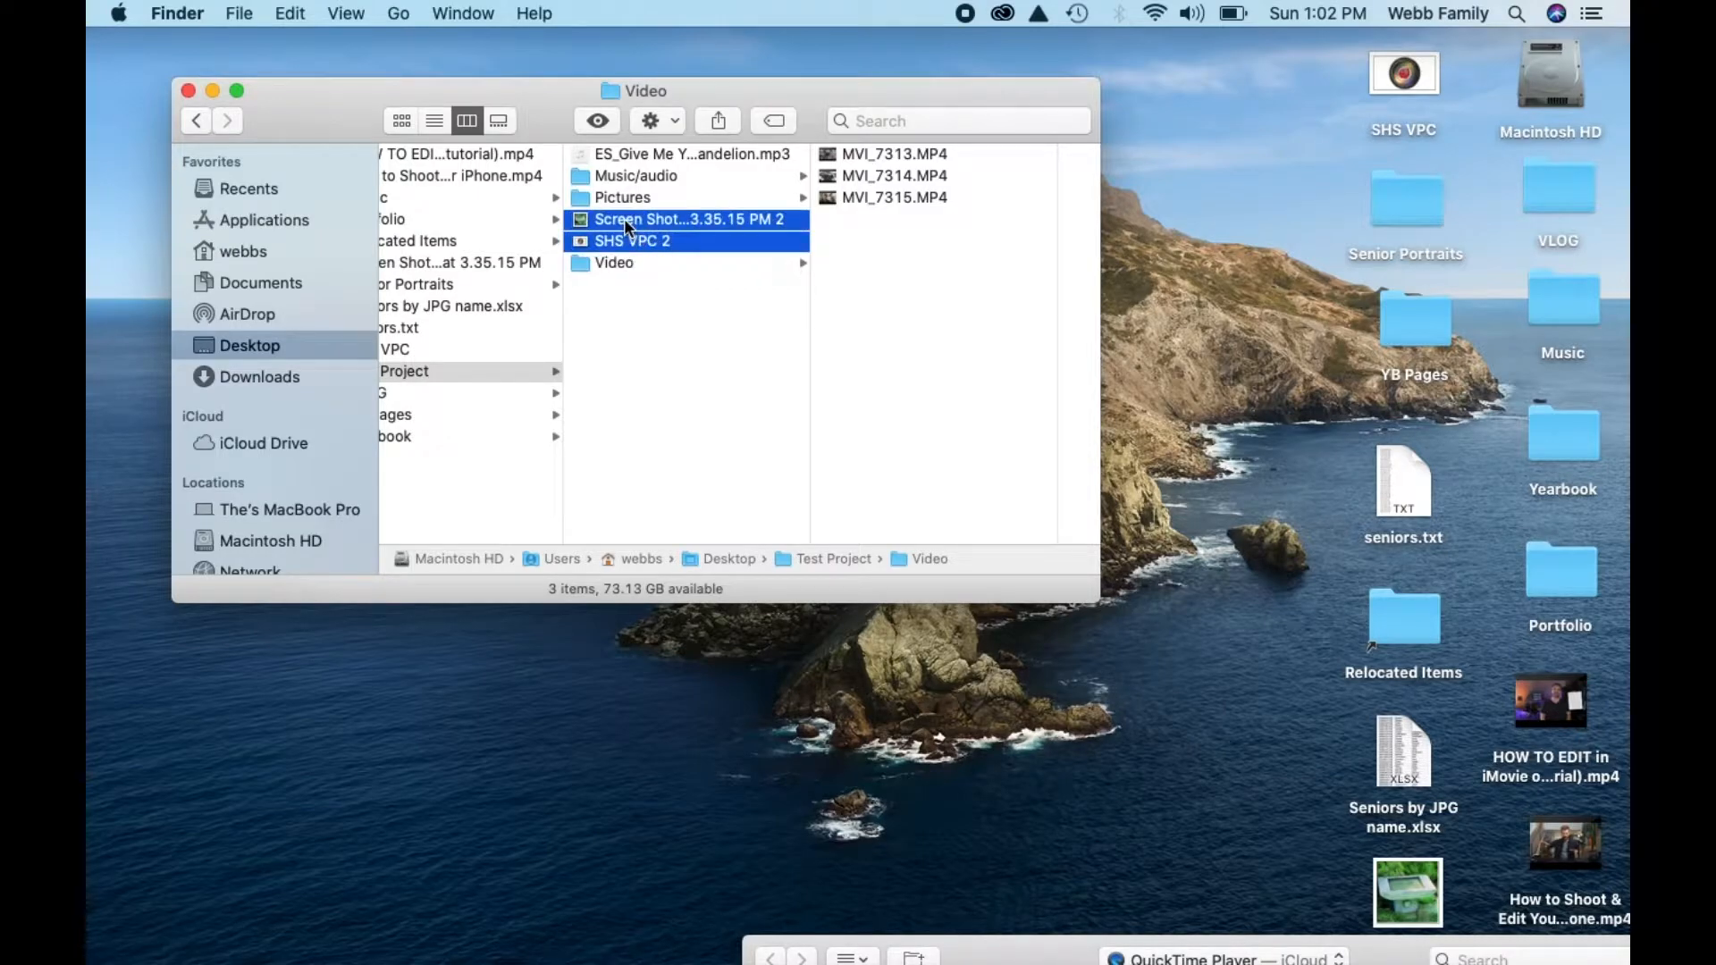
drag(582, 224, 582, 204)
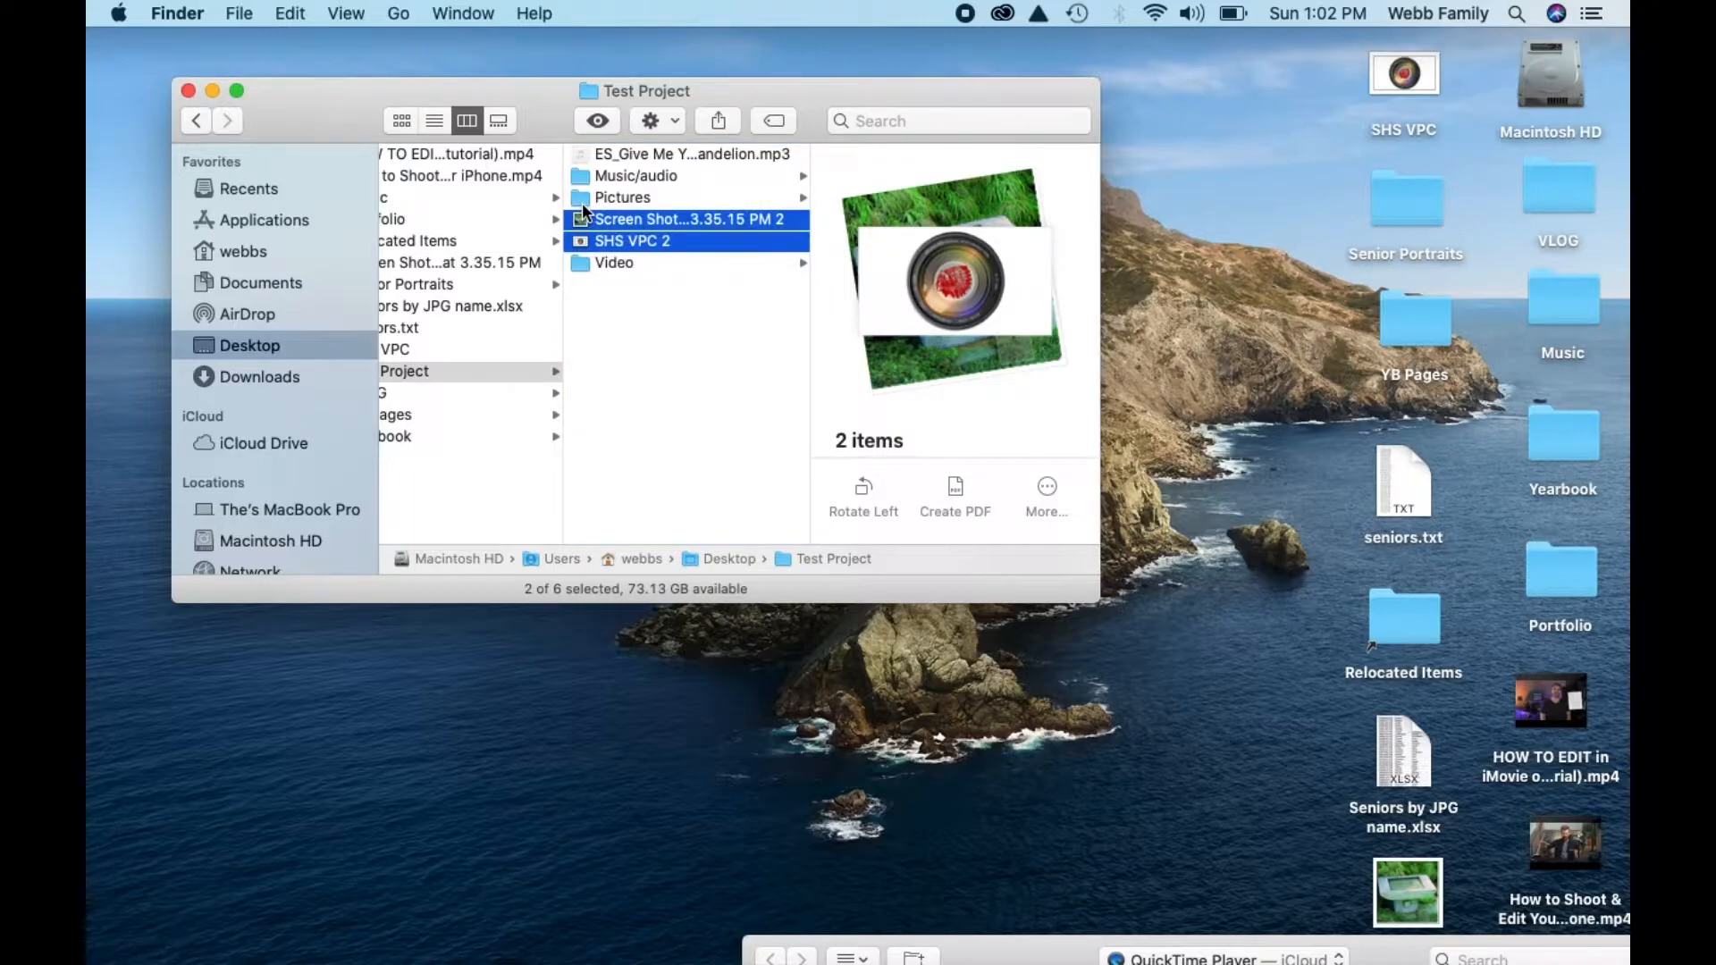
drag(582, 231, 582, 206)
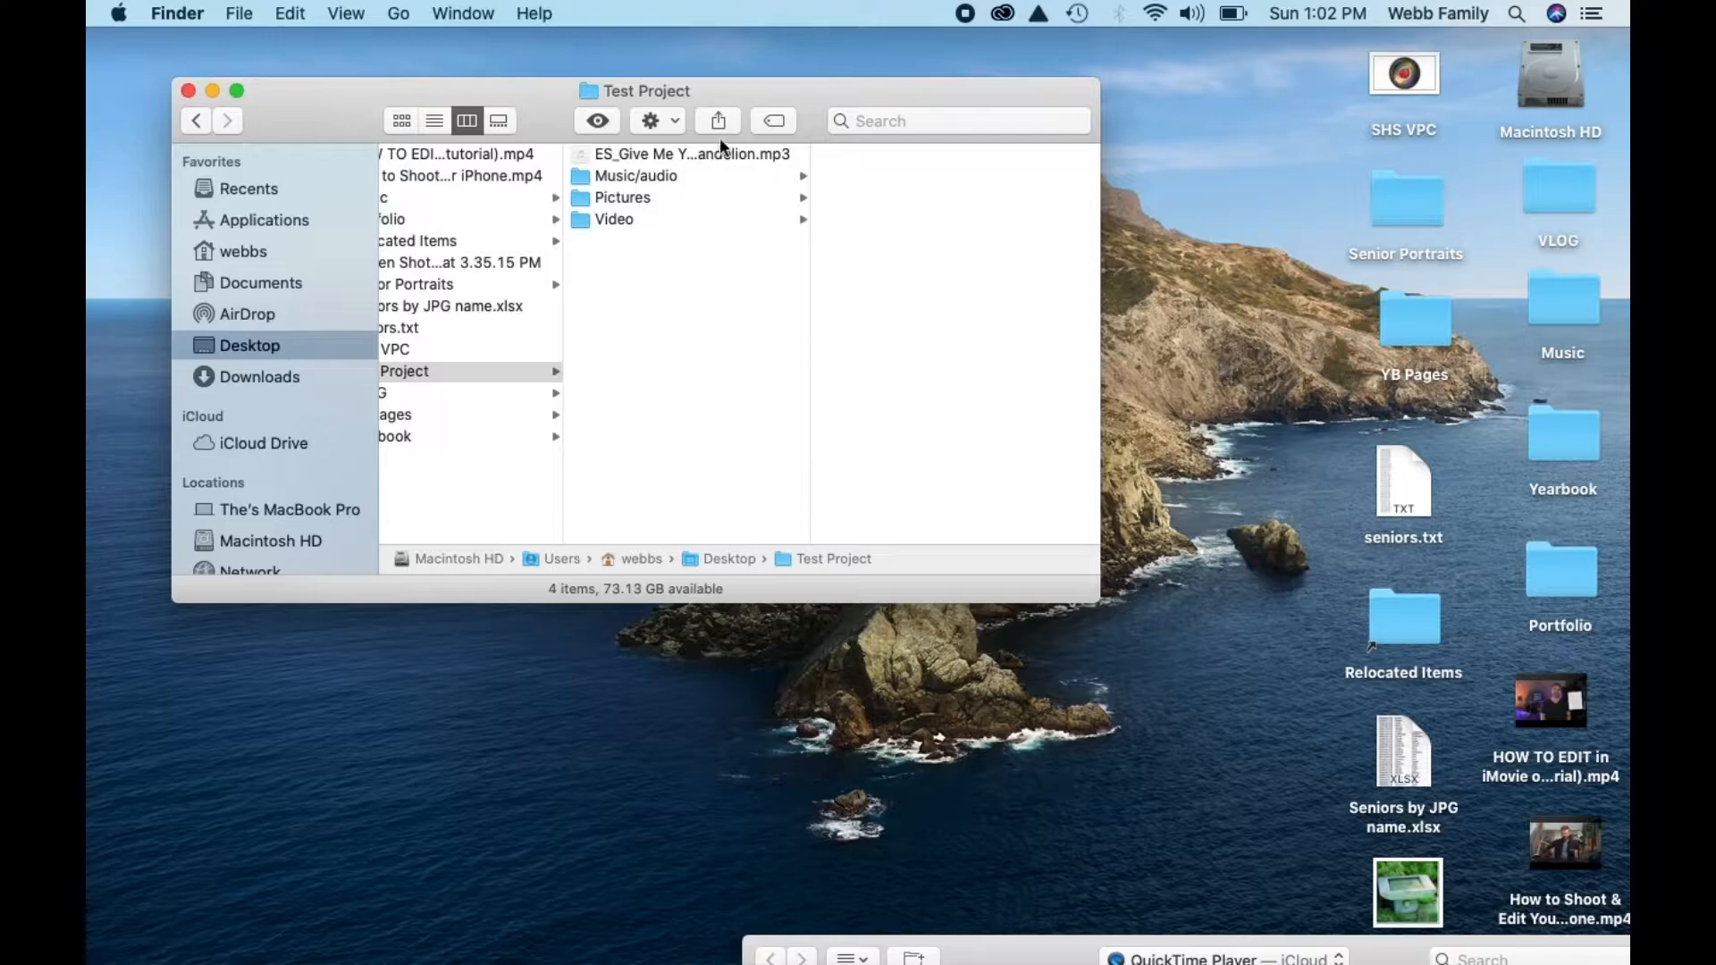
click(652, 155)
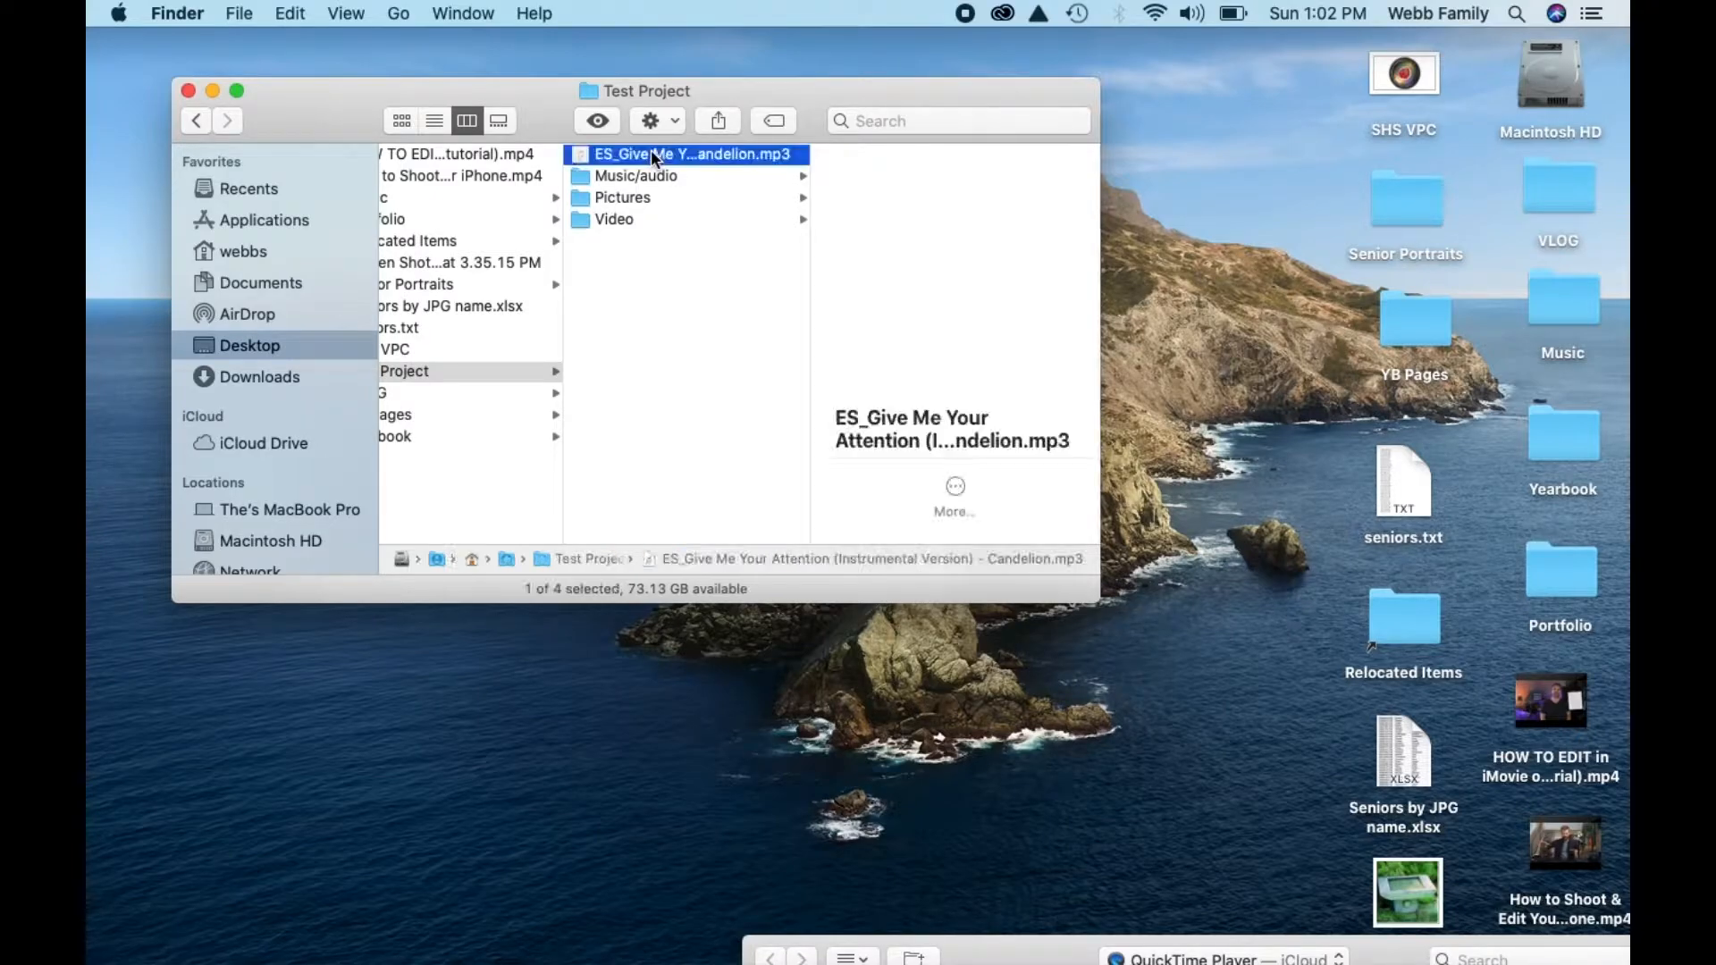
drag(624, 148, 624, 174)
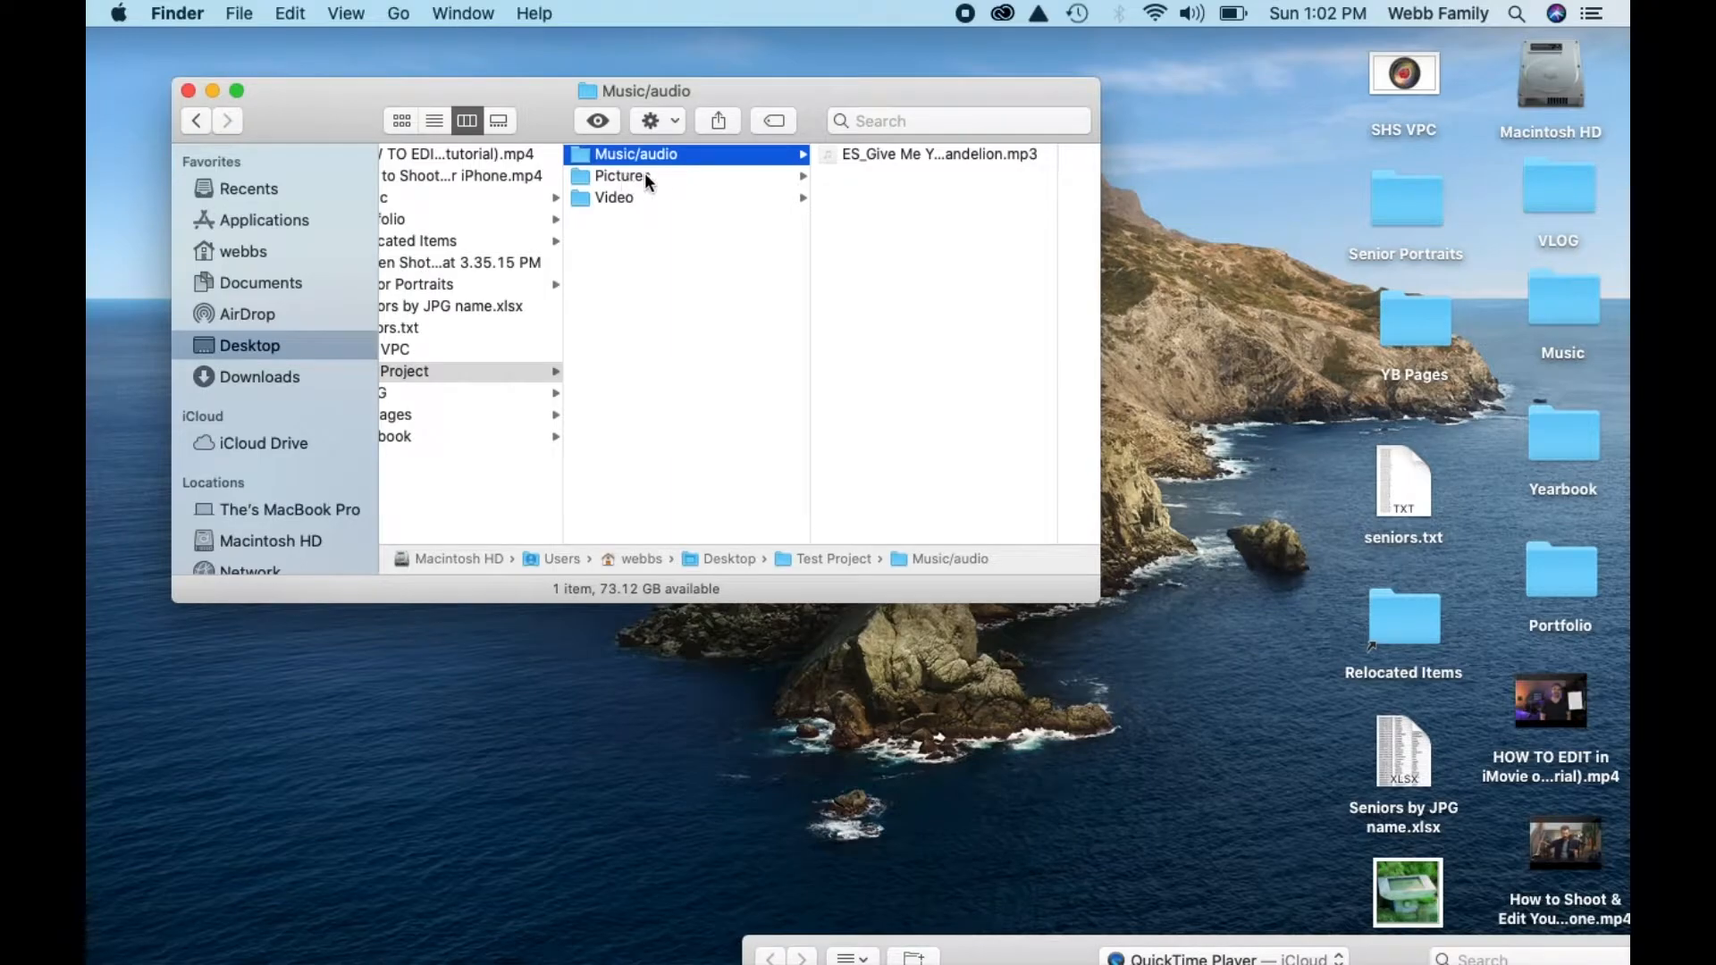
Enlarge the folder window and check the contents of the Pictures, Video and Music/audio subfolders.
click(636, 175)
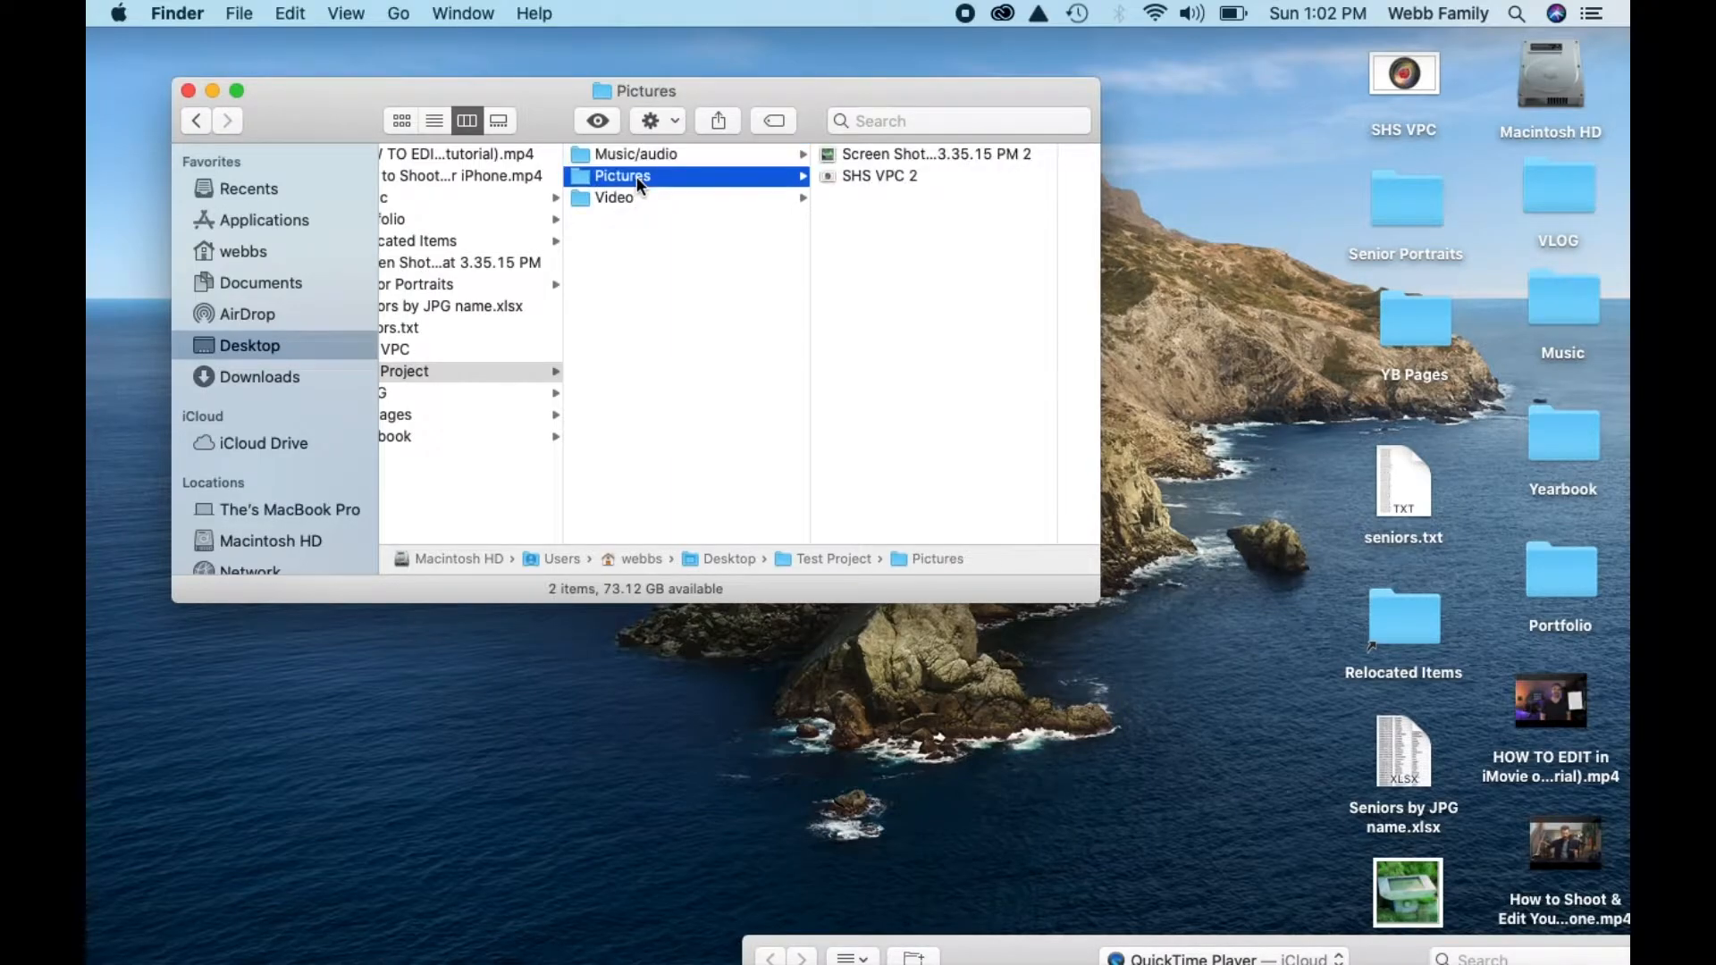
click(631, 198)
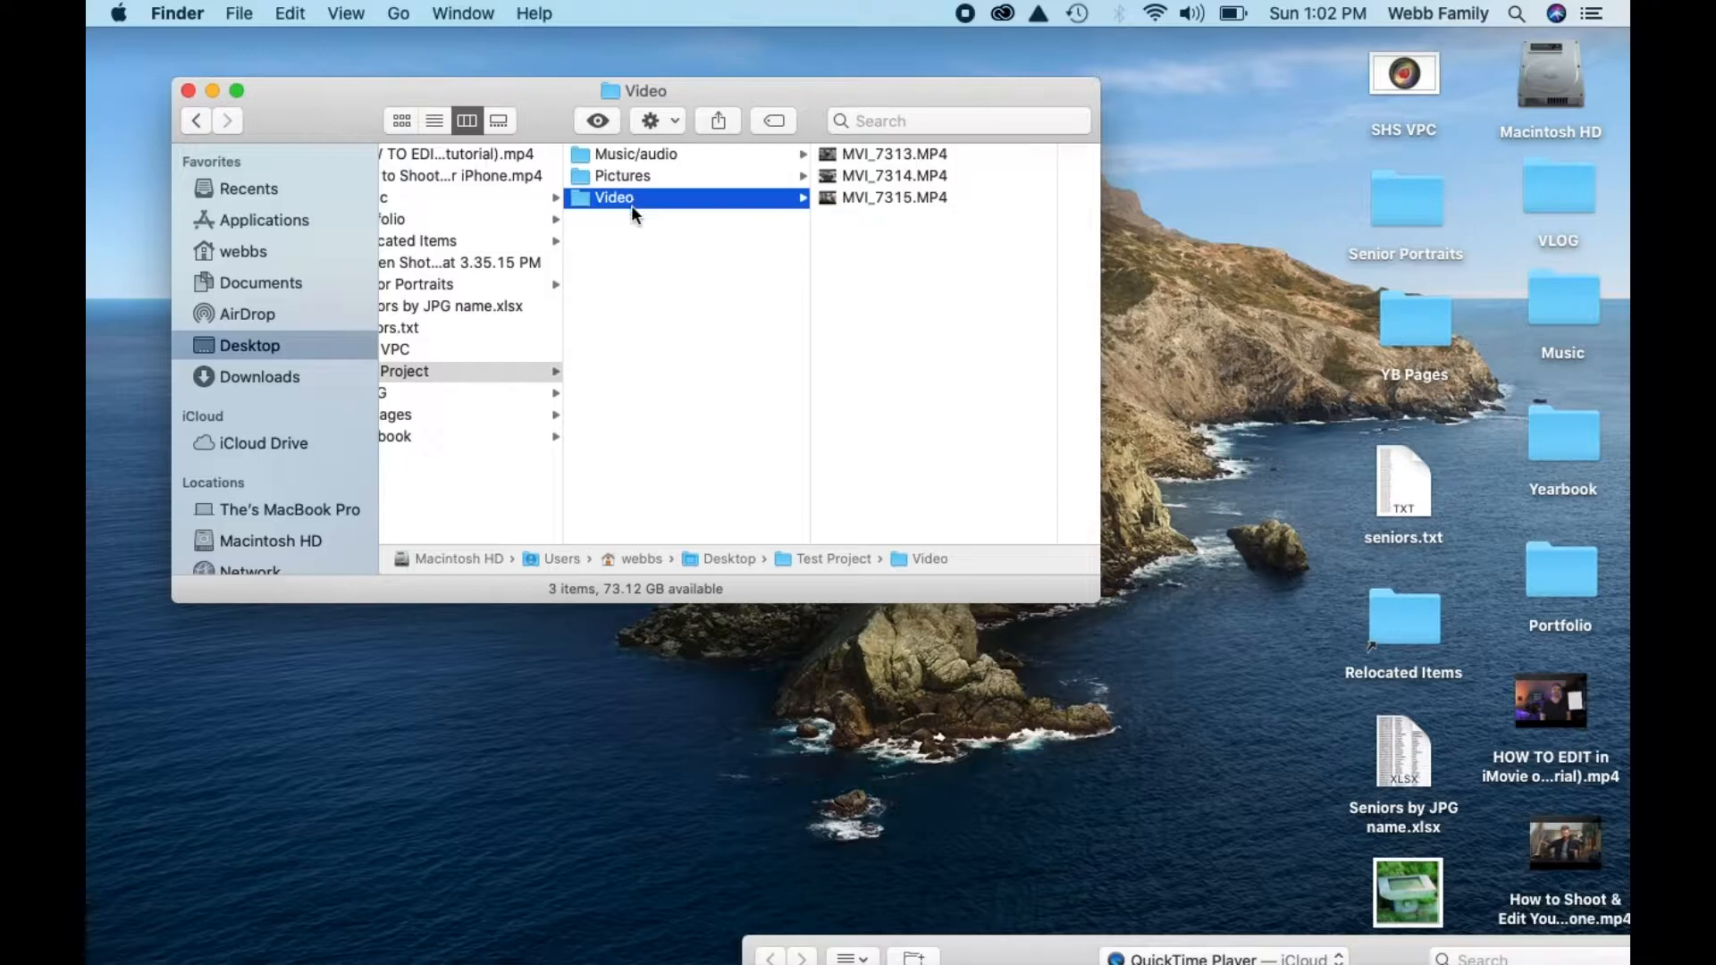
scroll(646, 236, left, 1)
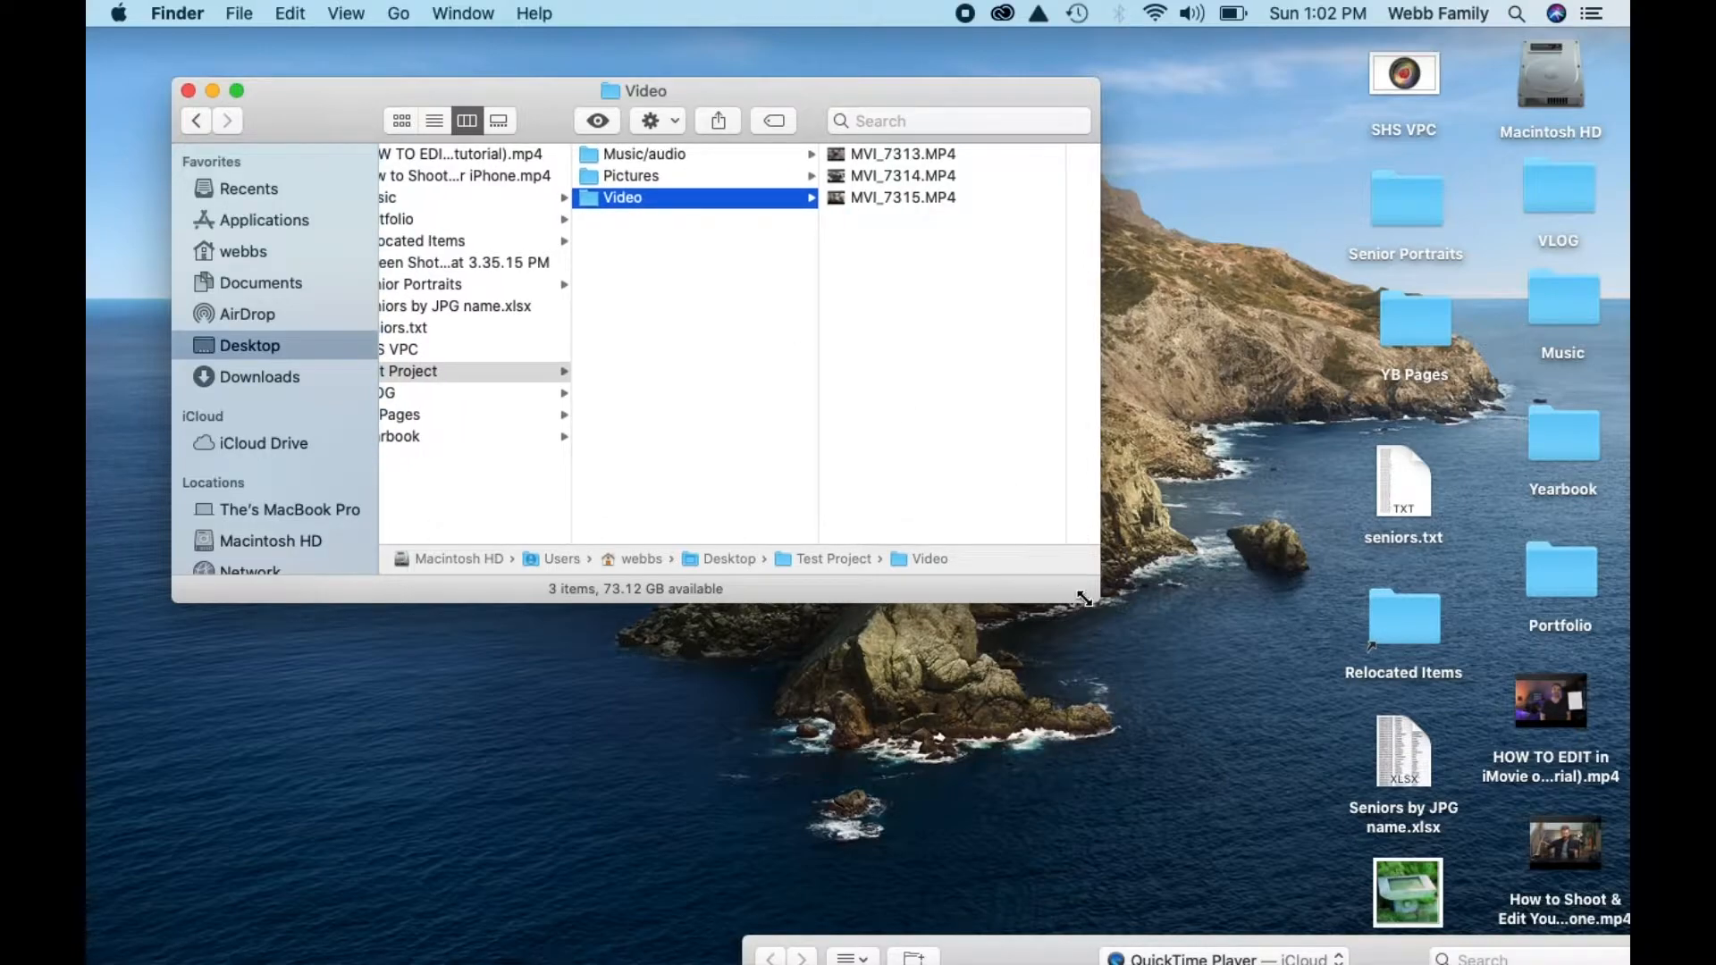
drag(1084, 599, 1321, 652)
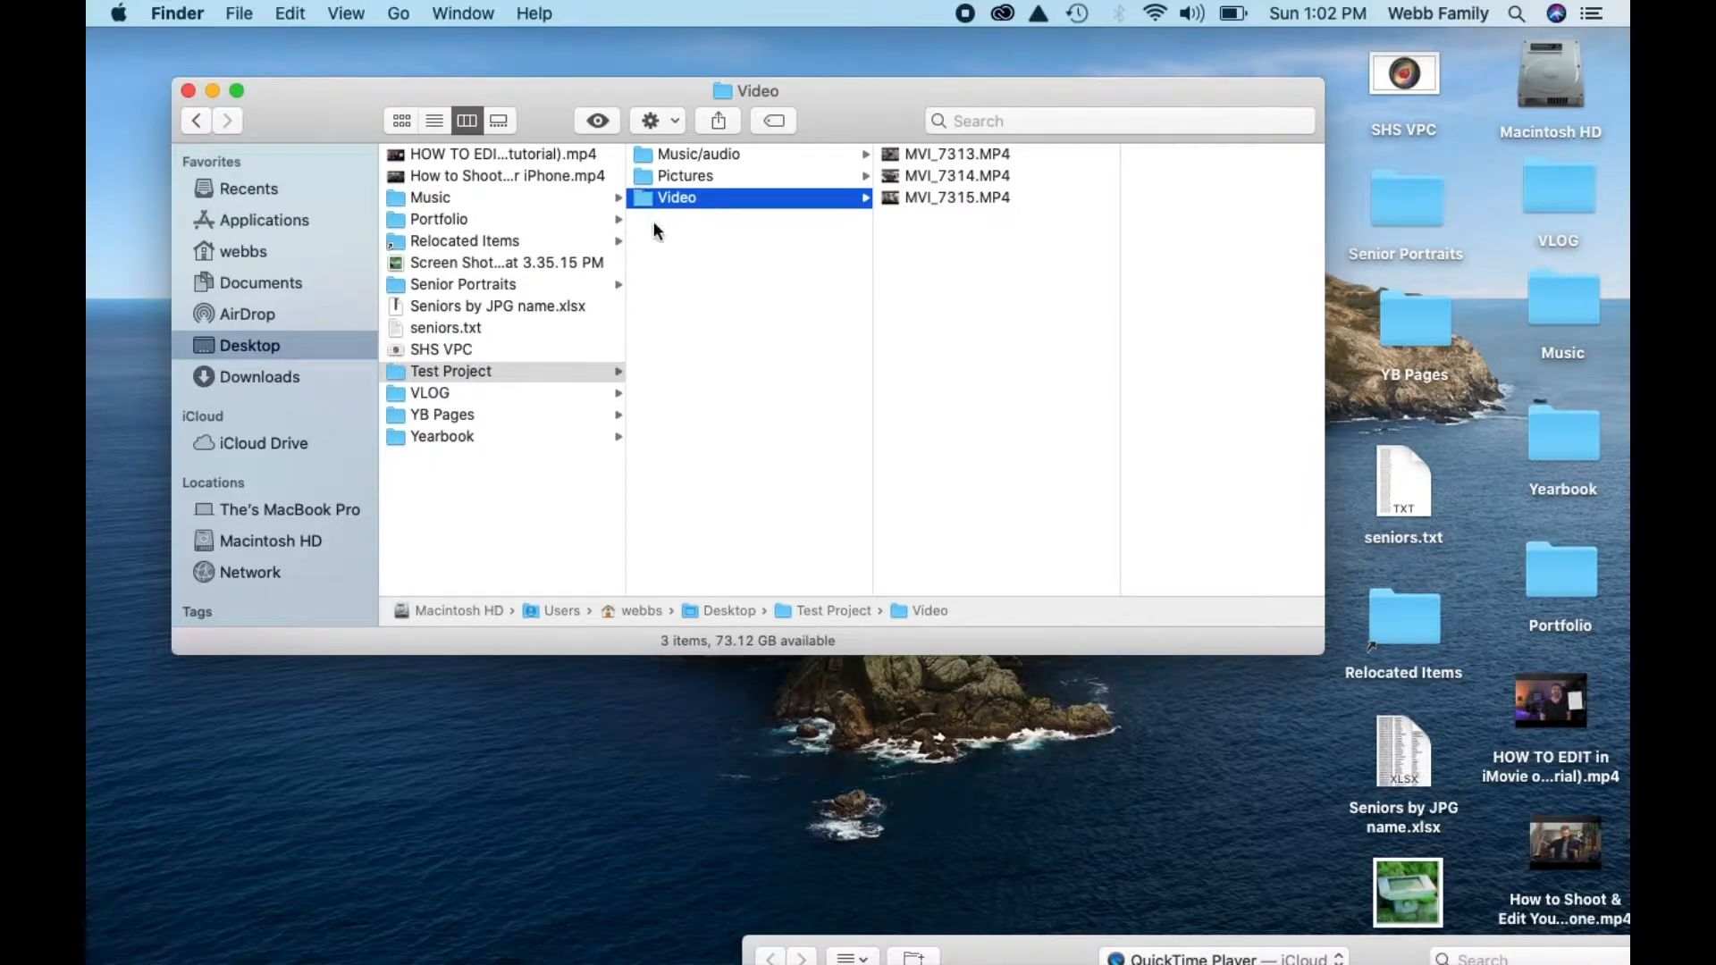
click(782, 175)
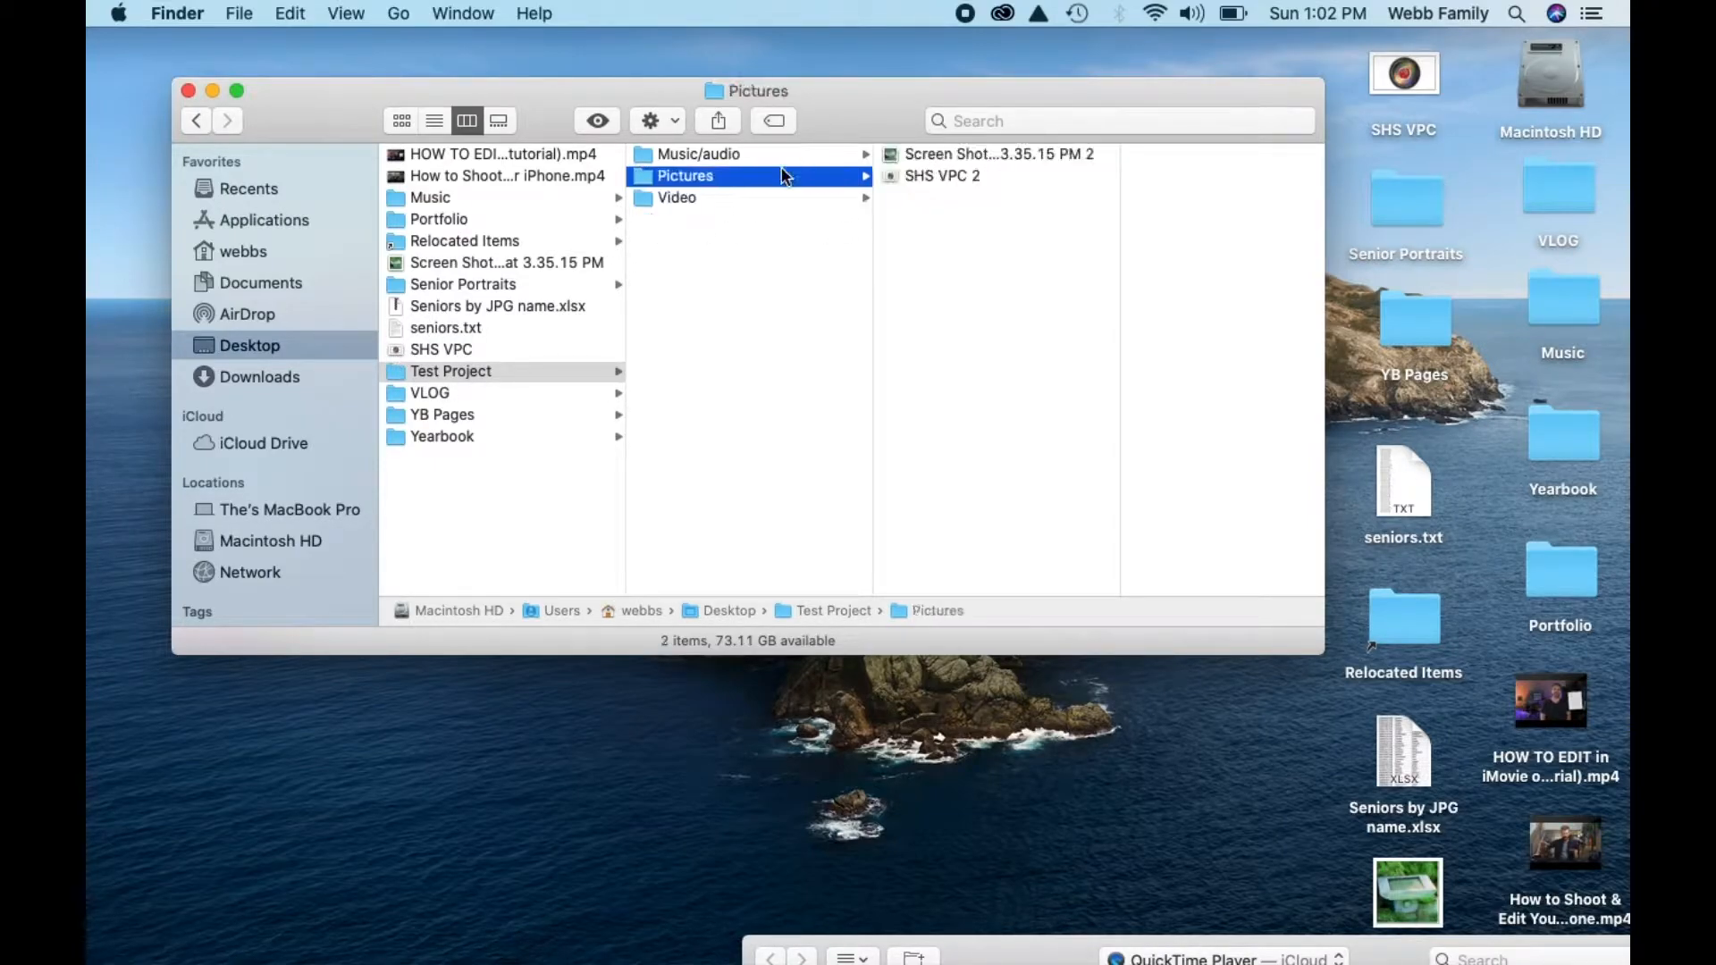
click(777, 157)
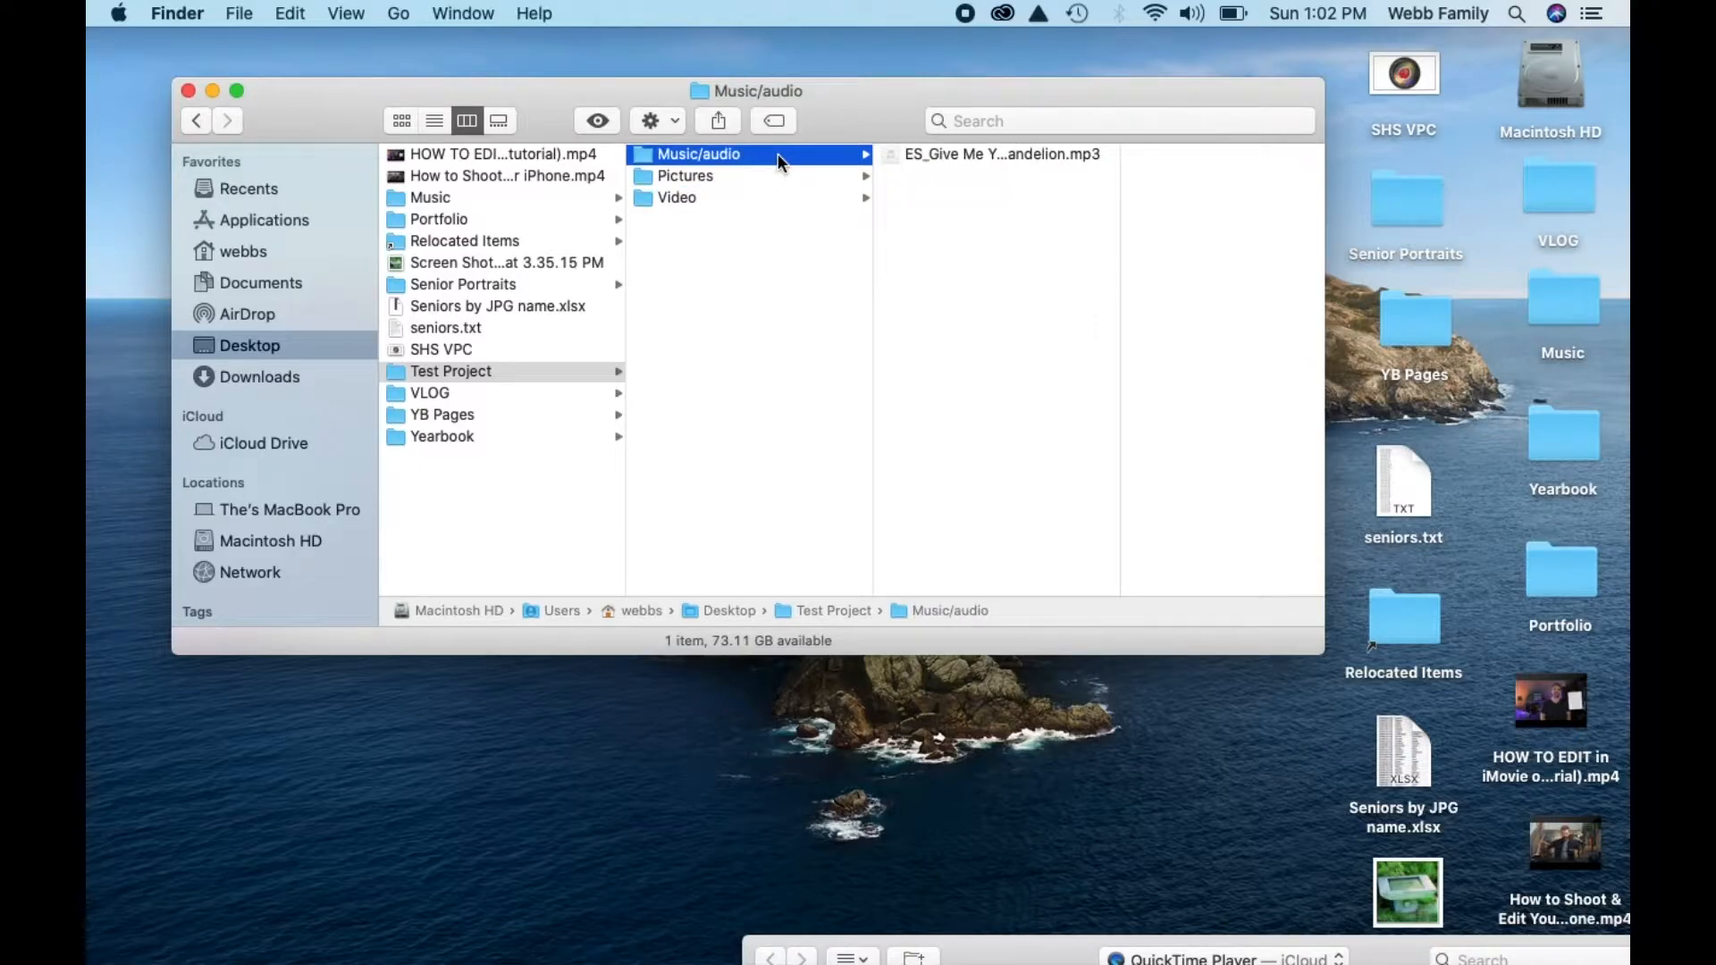
Move the open file dialog off the desktop, and start a new project in Premiere Pro.
mouse_move(1064, 935)
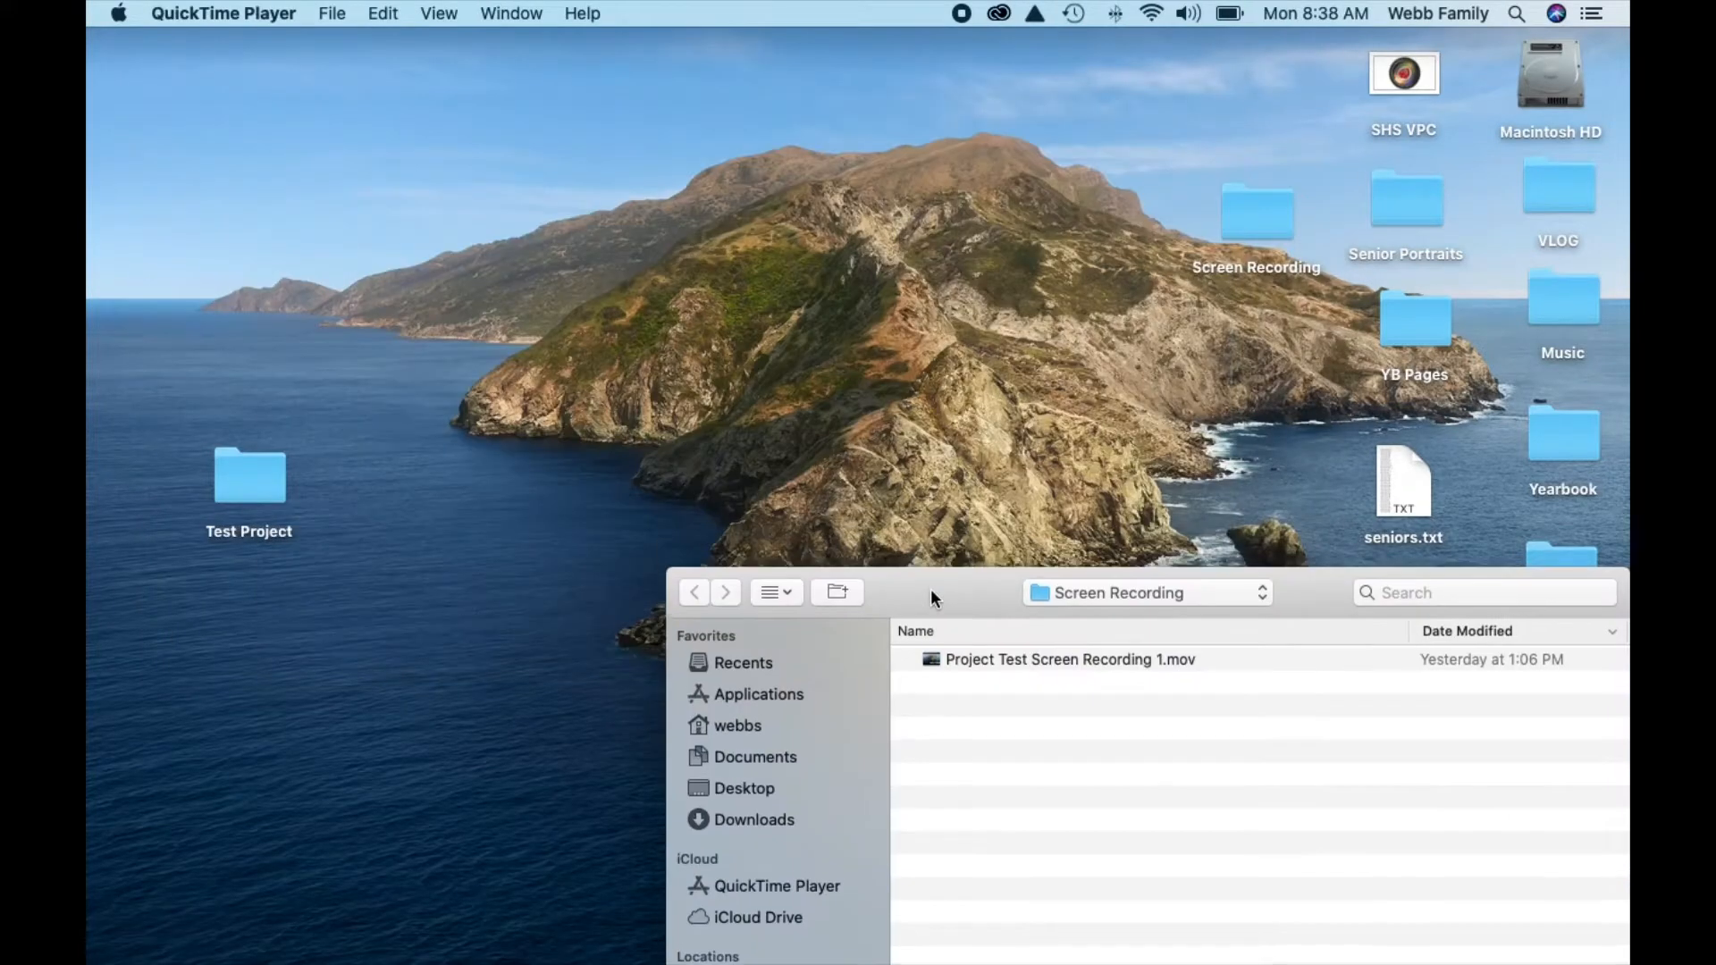
drag(930, 589, 984, 958)
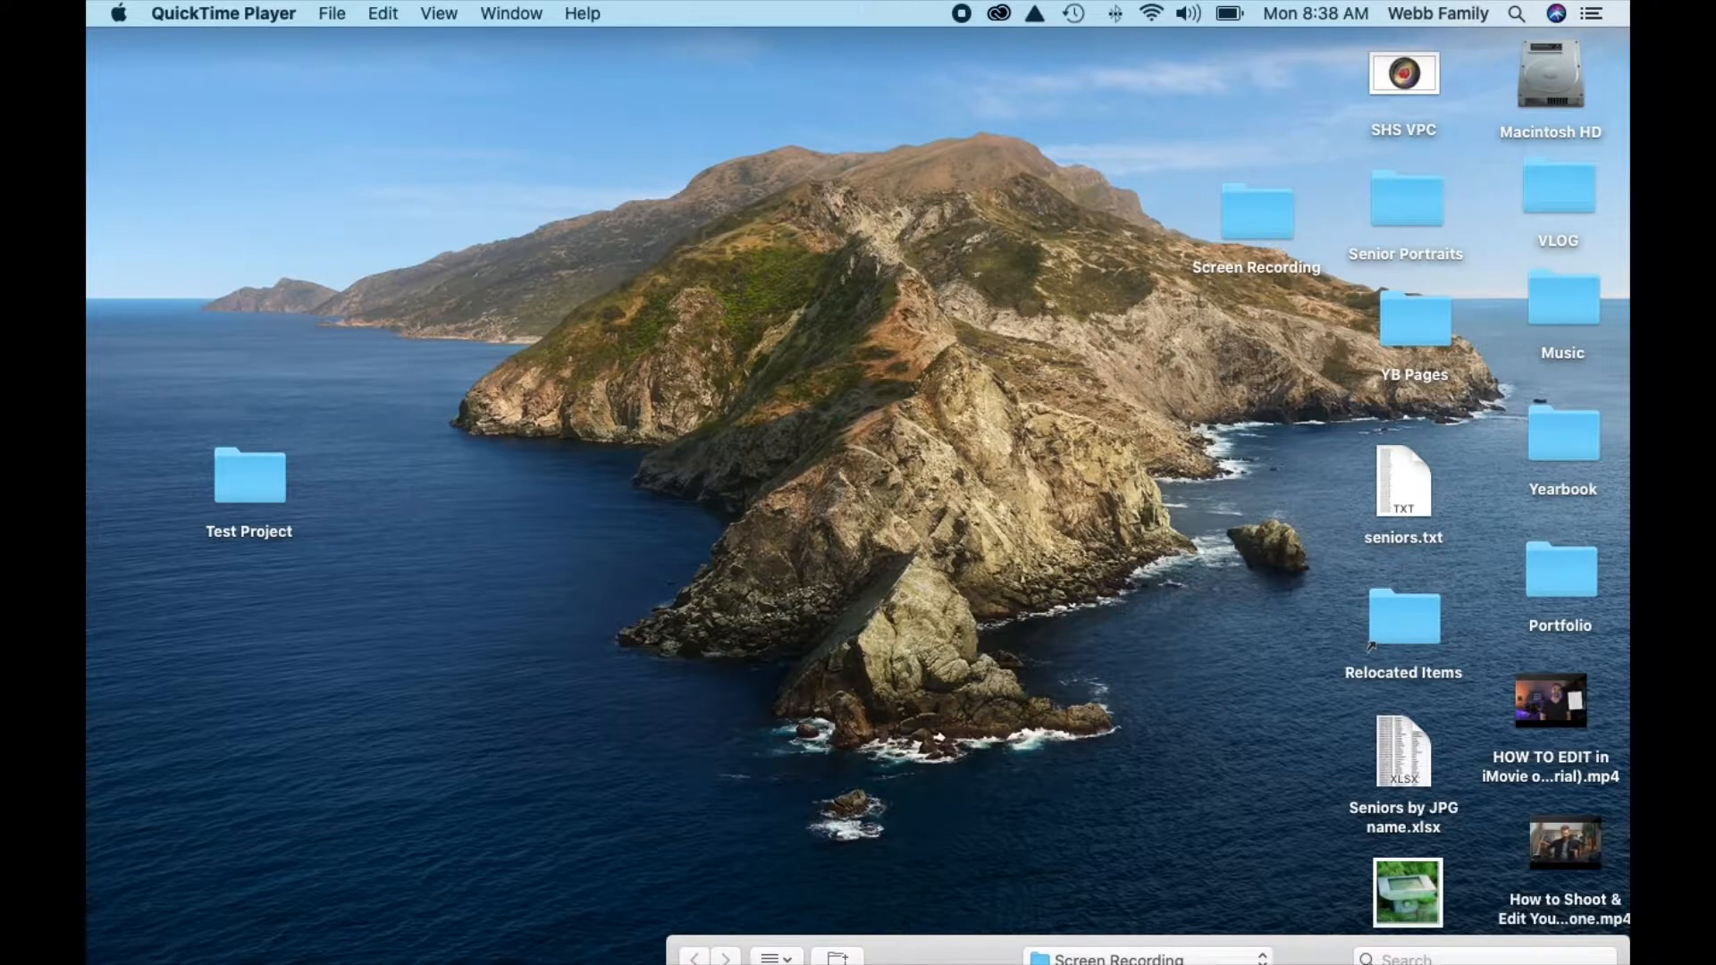
click(1077, 947)
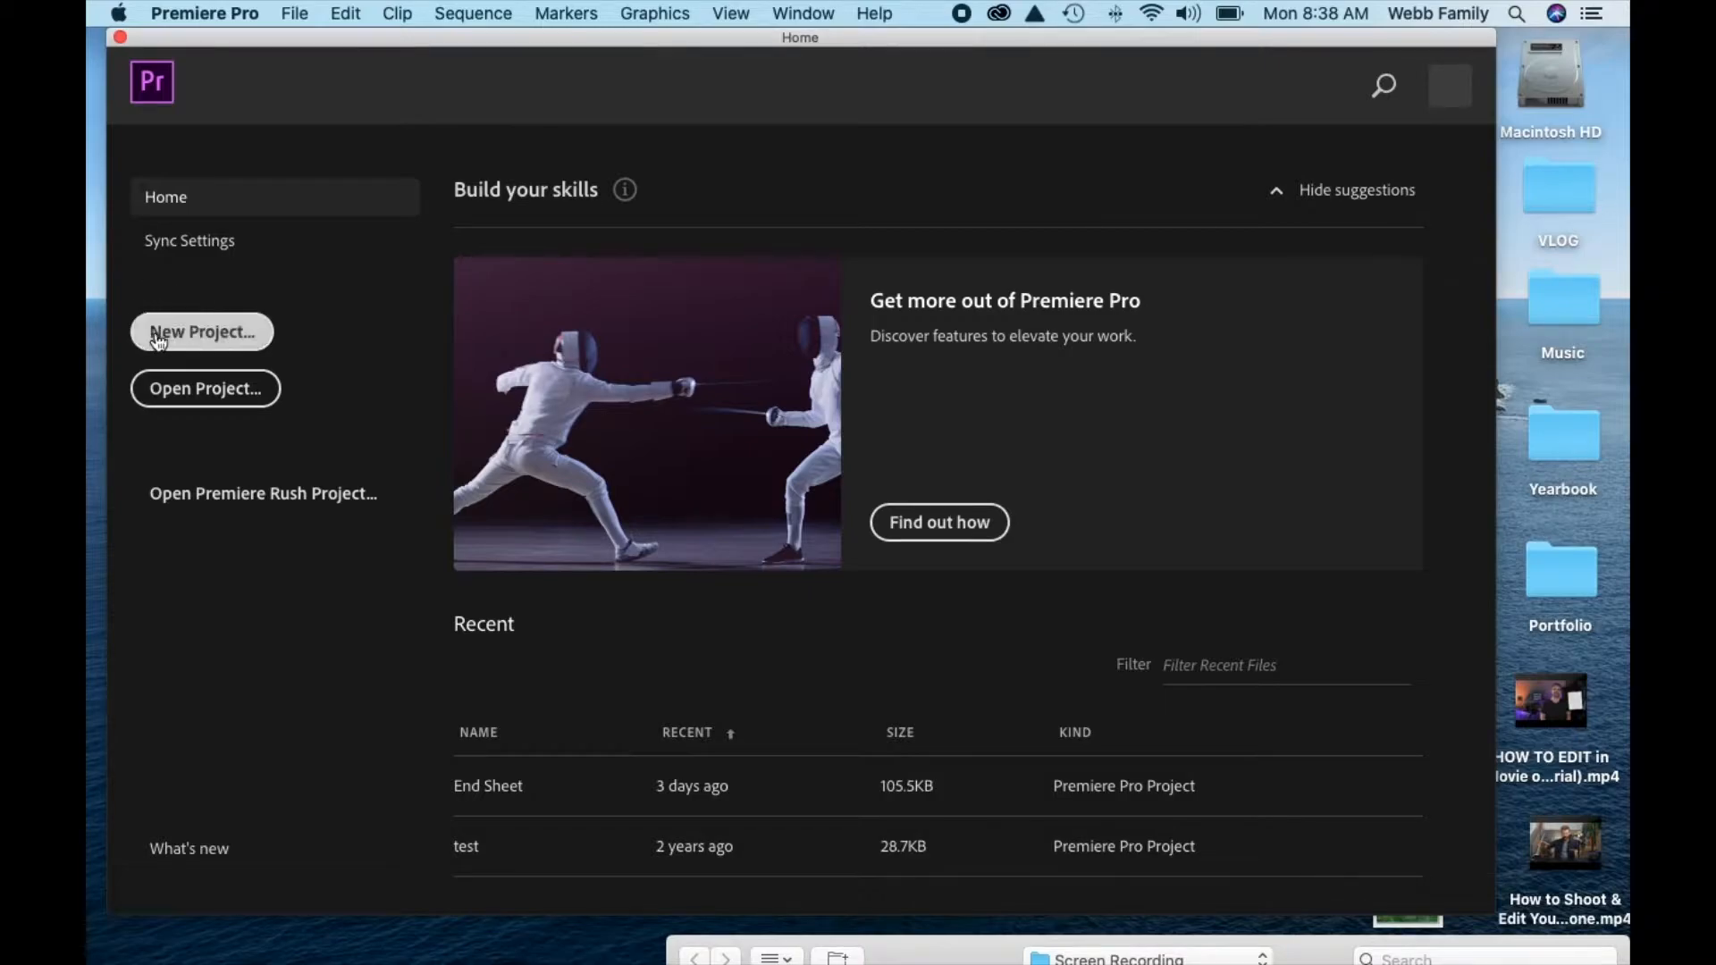
click(203, 330)
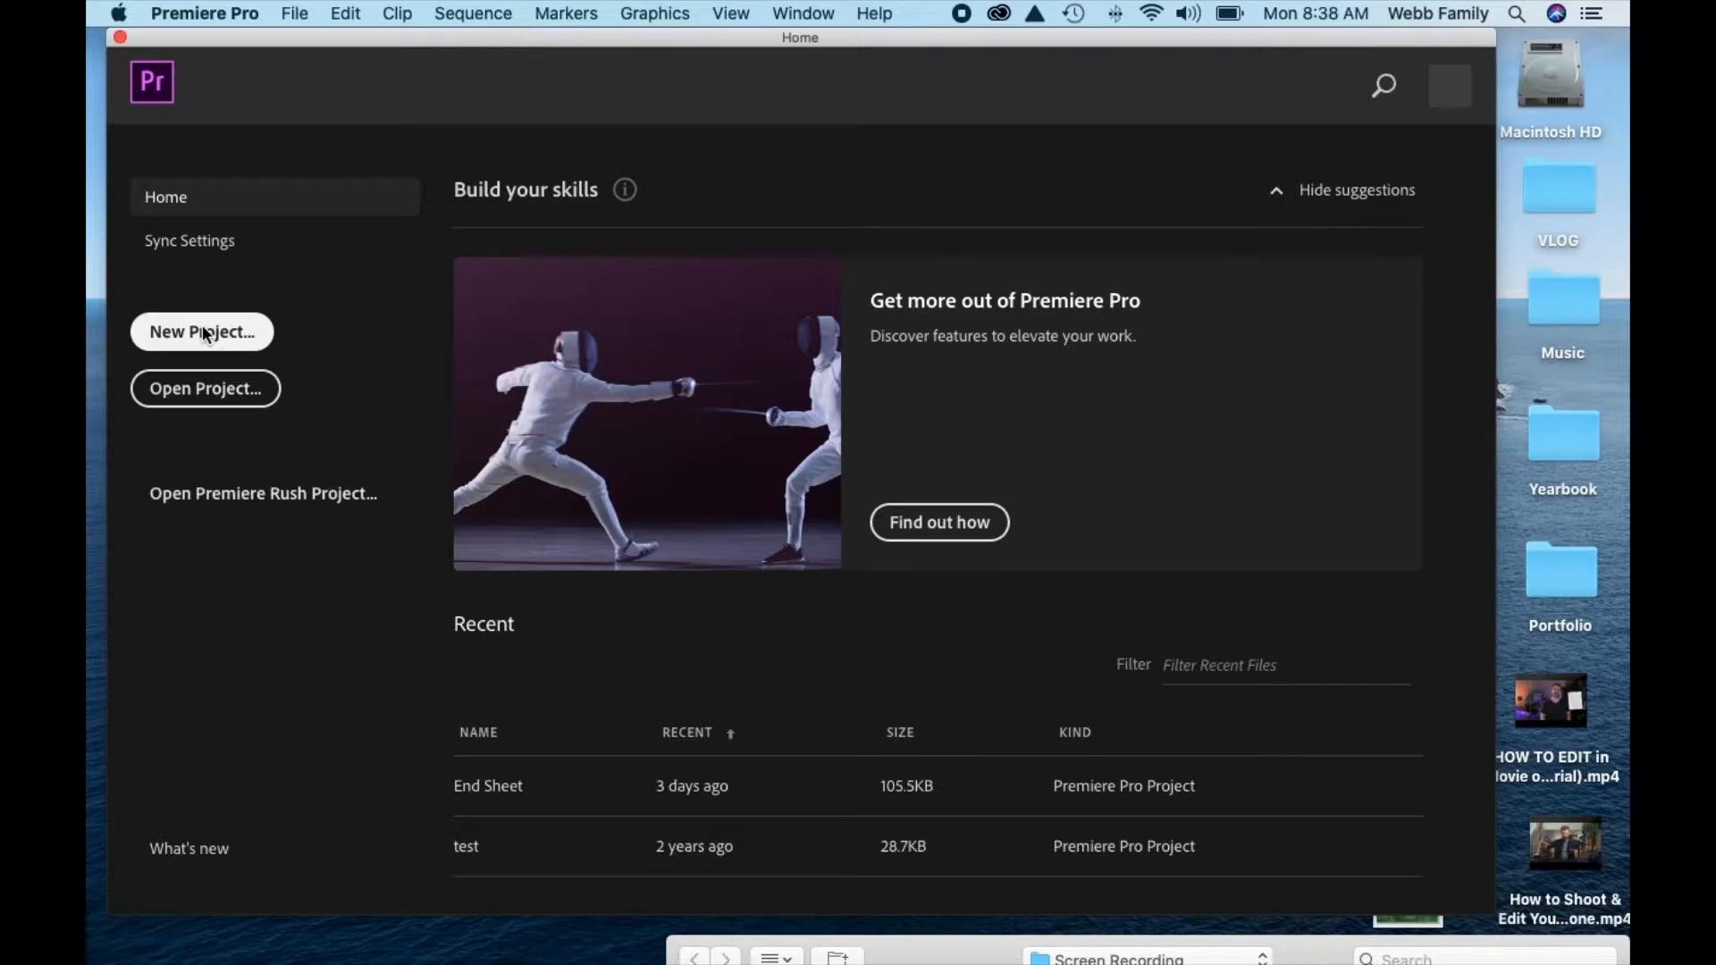
click(203, 332)
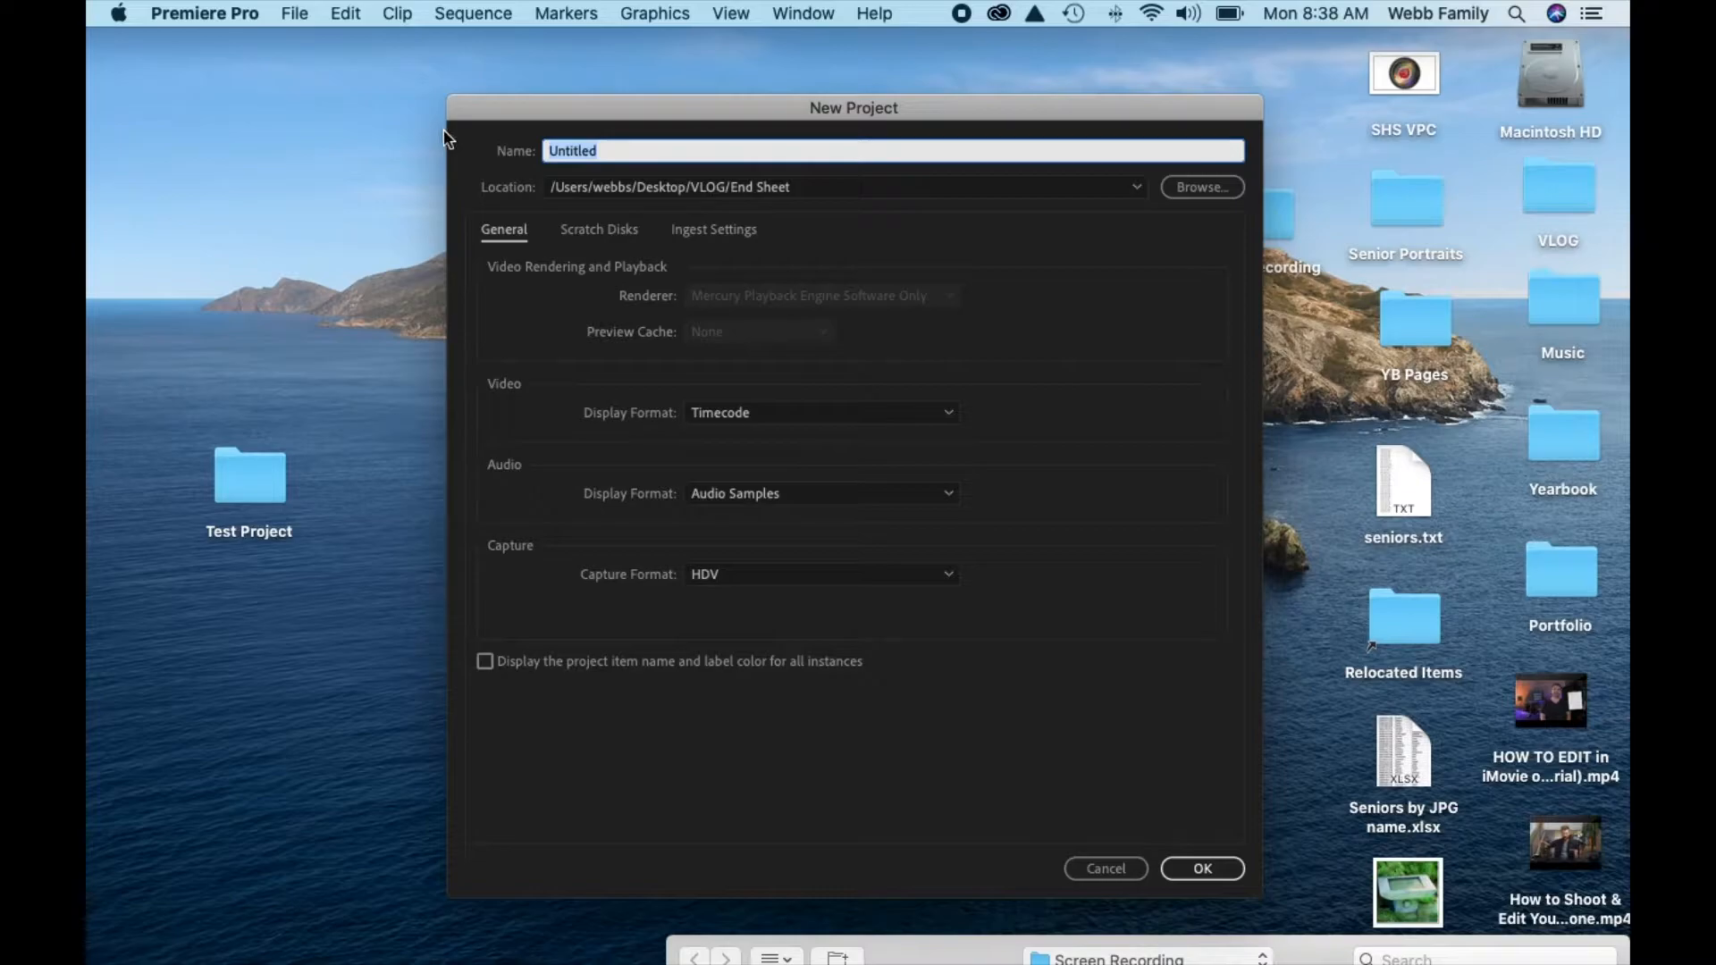
Name the new project Test Project.
click(610, 154)
drag(594, 150, 531, 149)
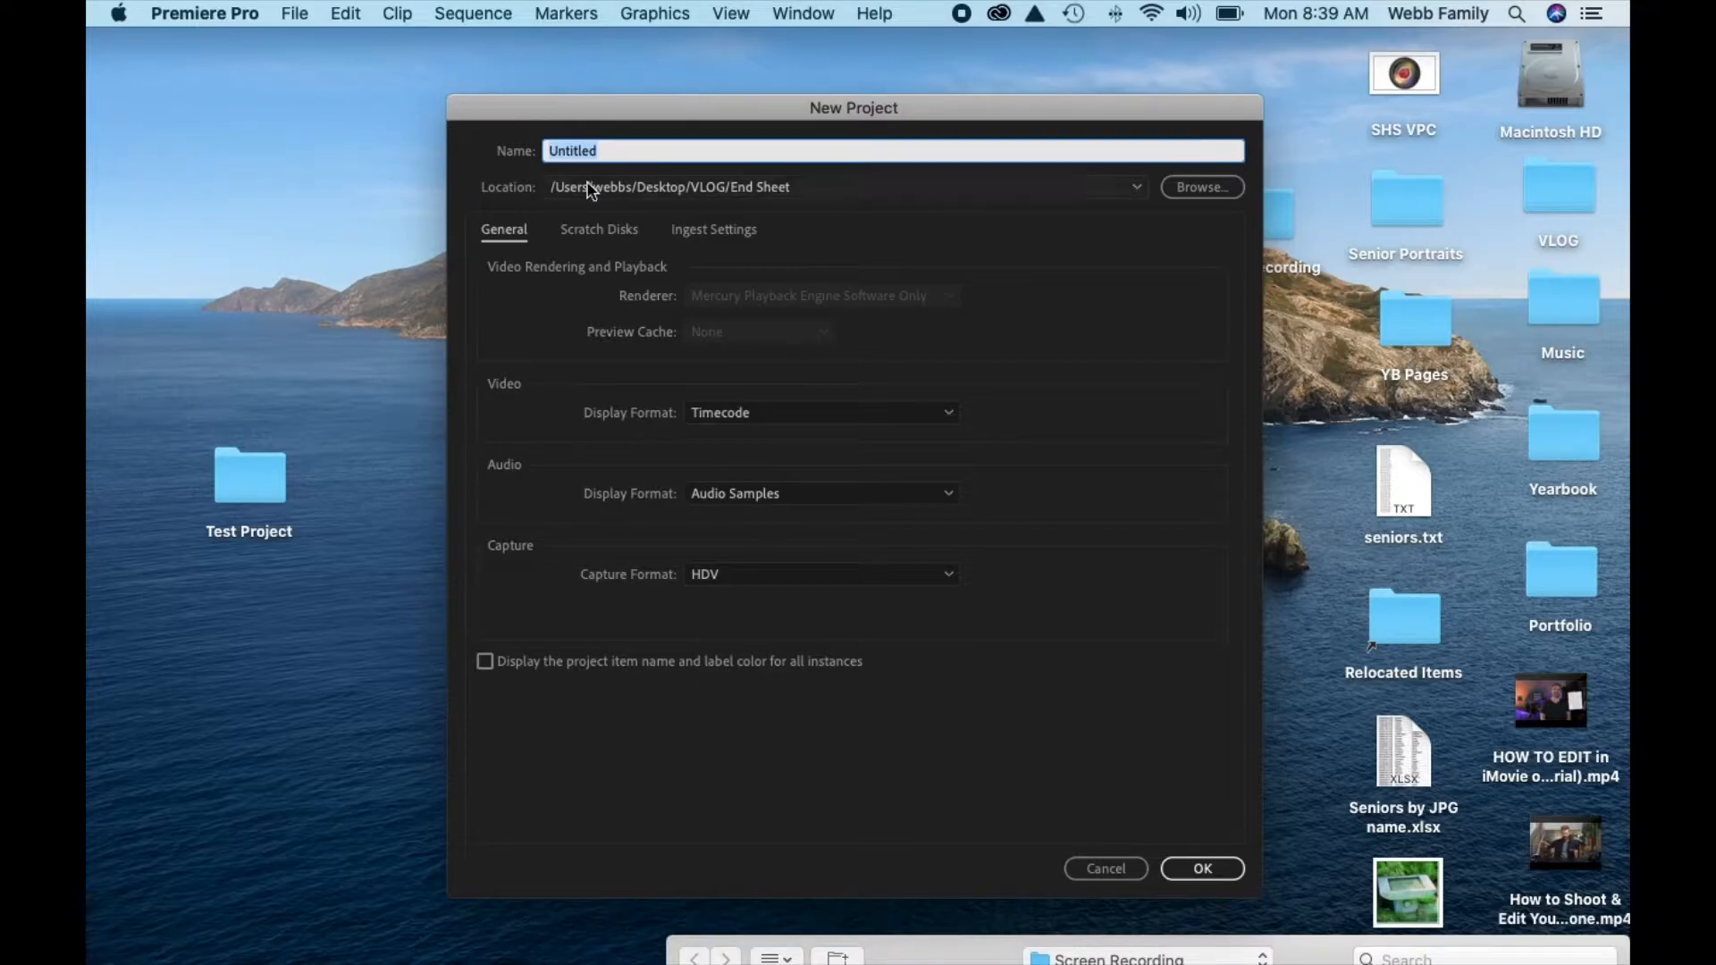
text(Test Po)
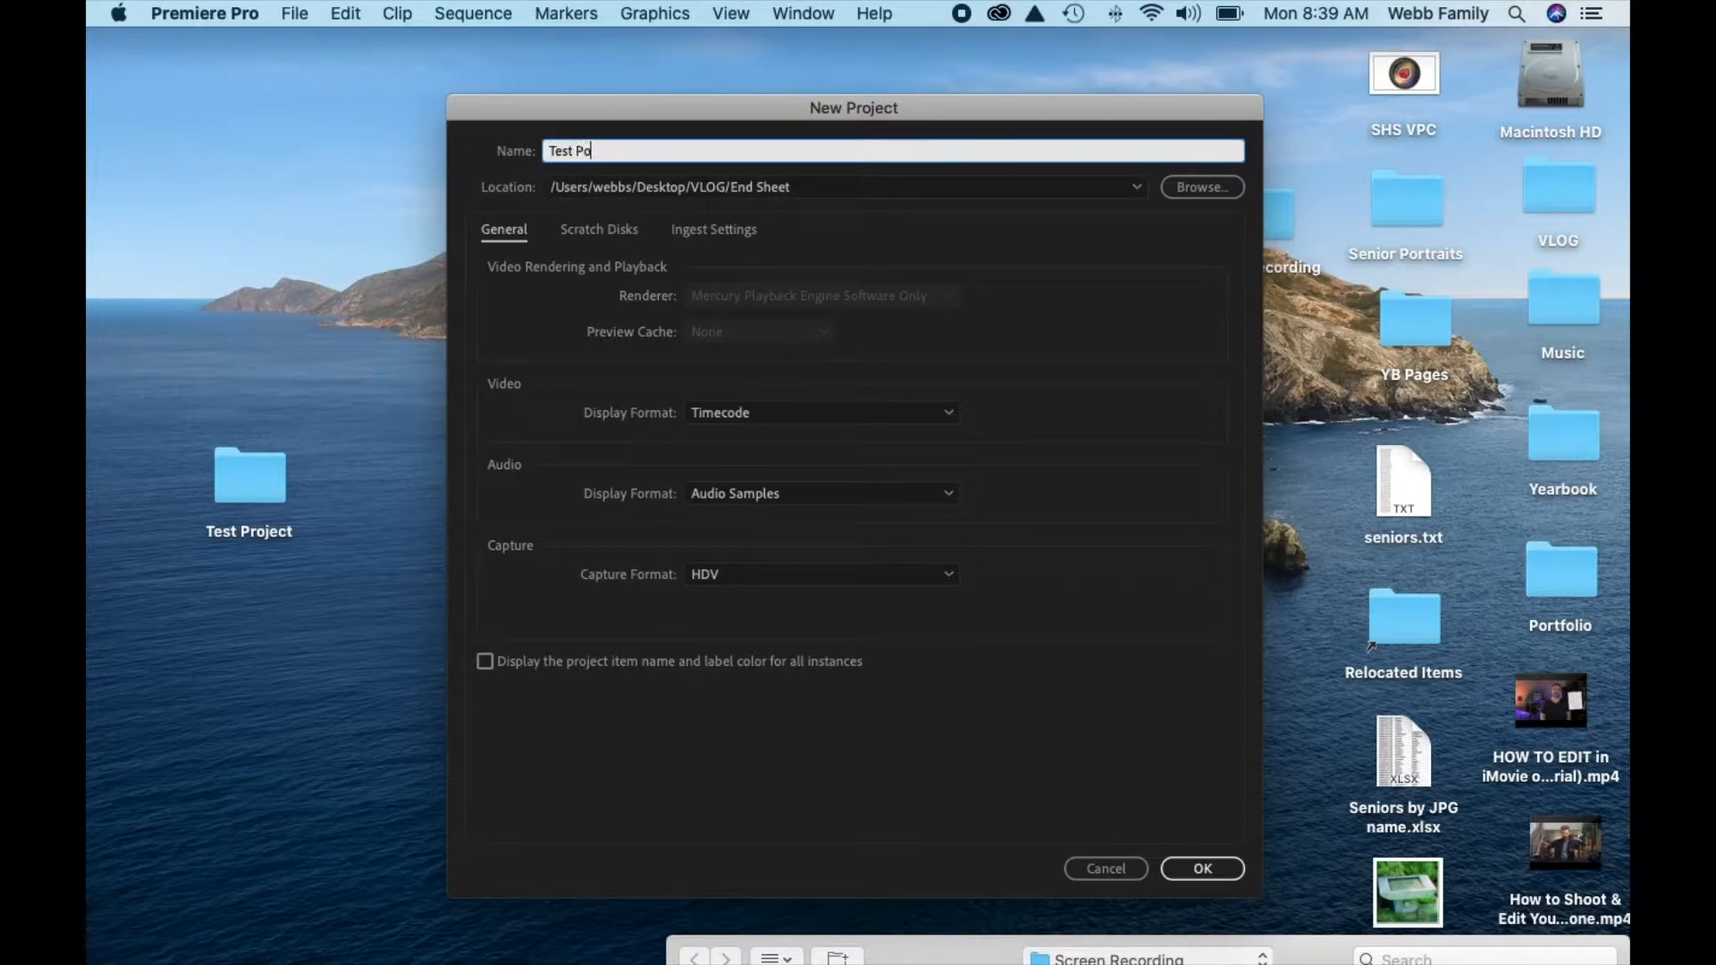
key(BackSpace)
text(roject)
Set the project location to the Test Project folder on the Desktop and create the project.
click(1138, 190)
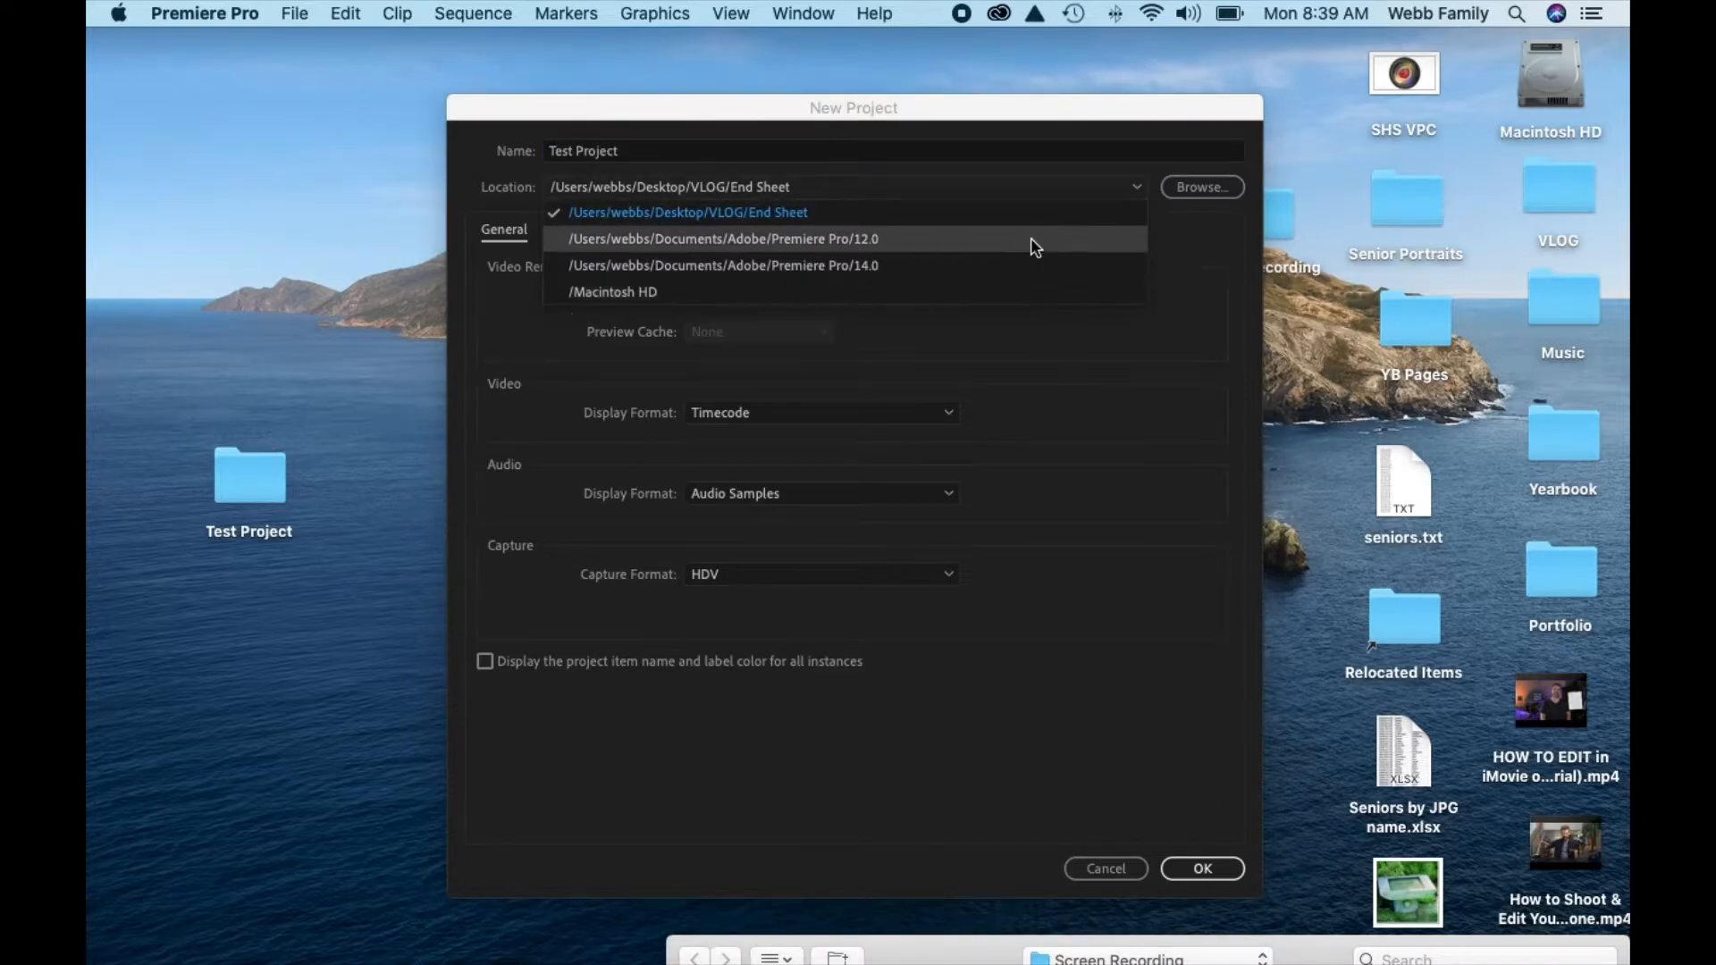
click(1188, 190)
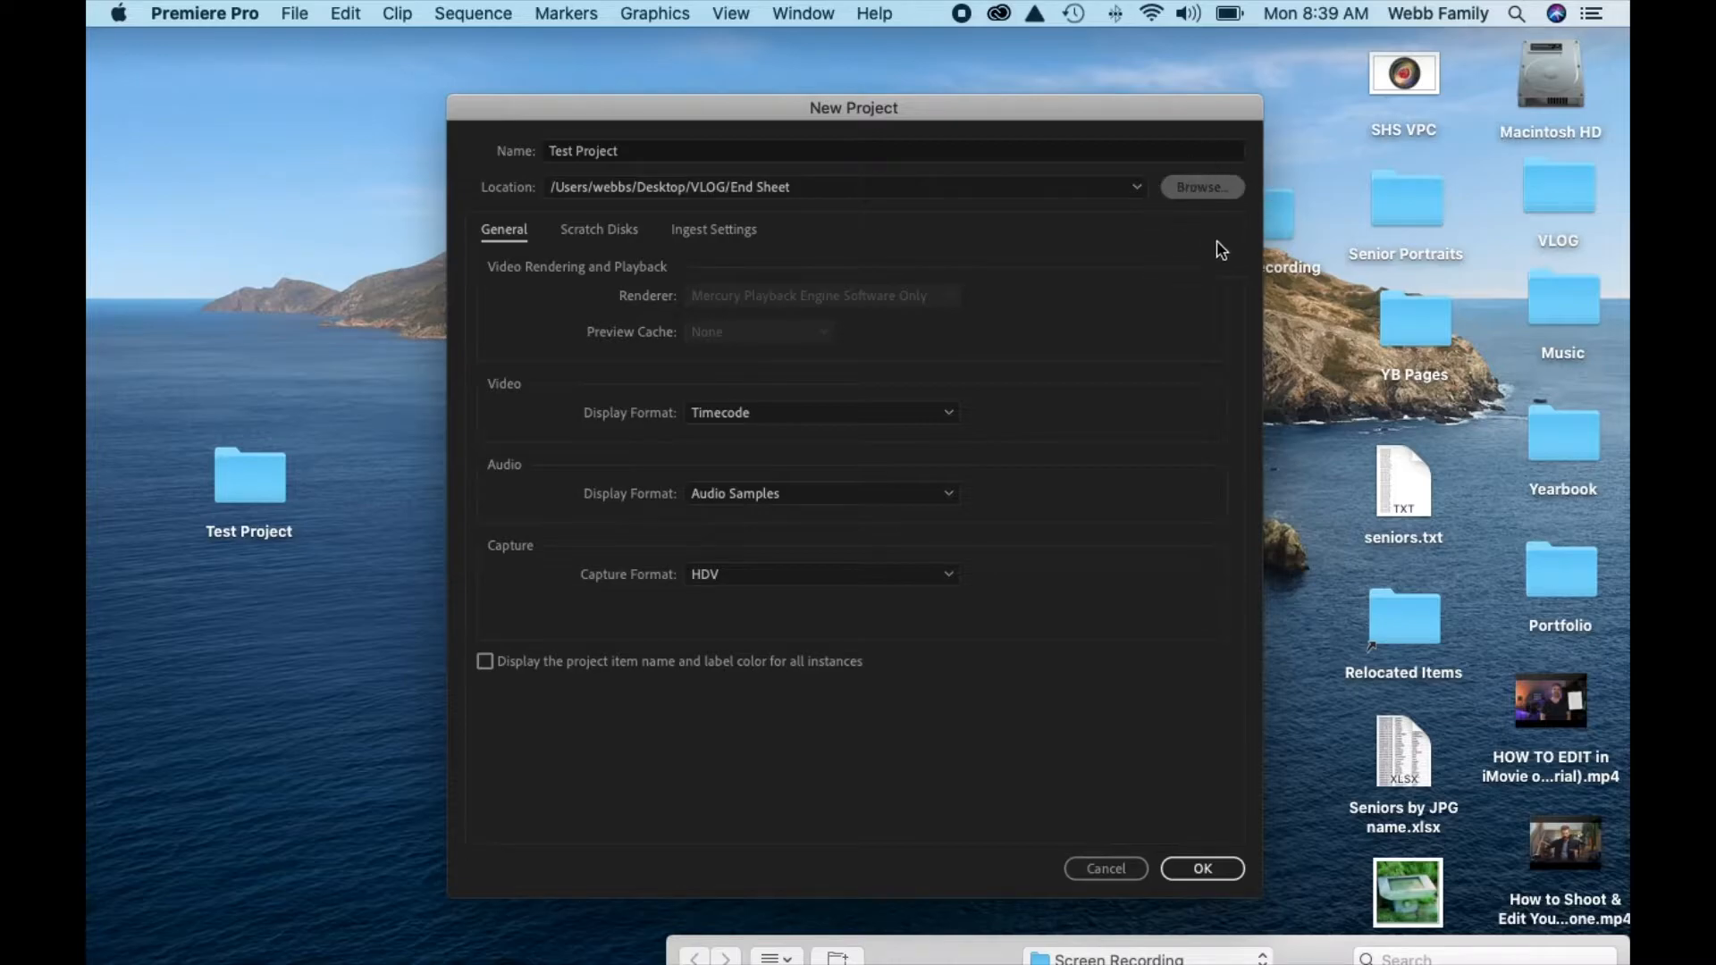
click(1202, 187)
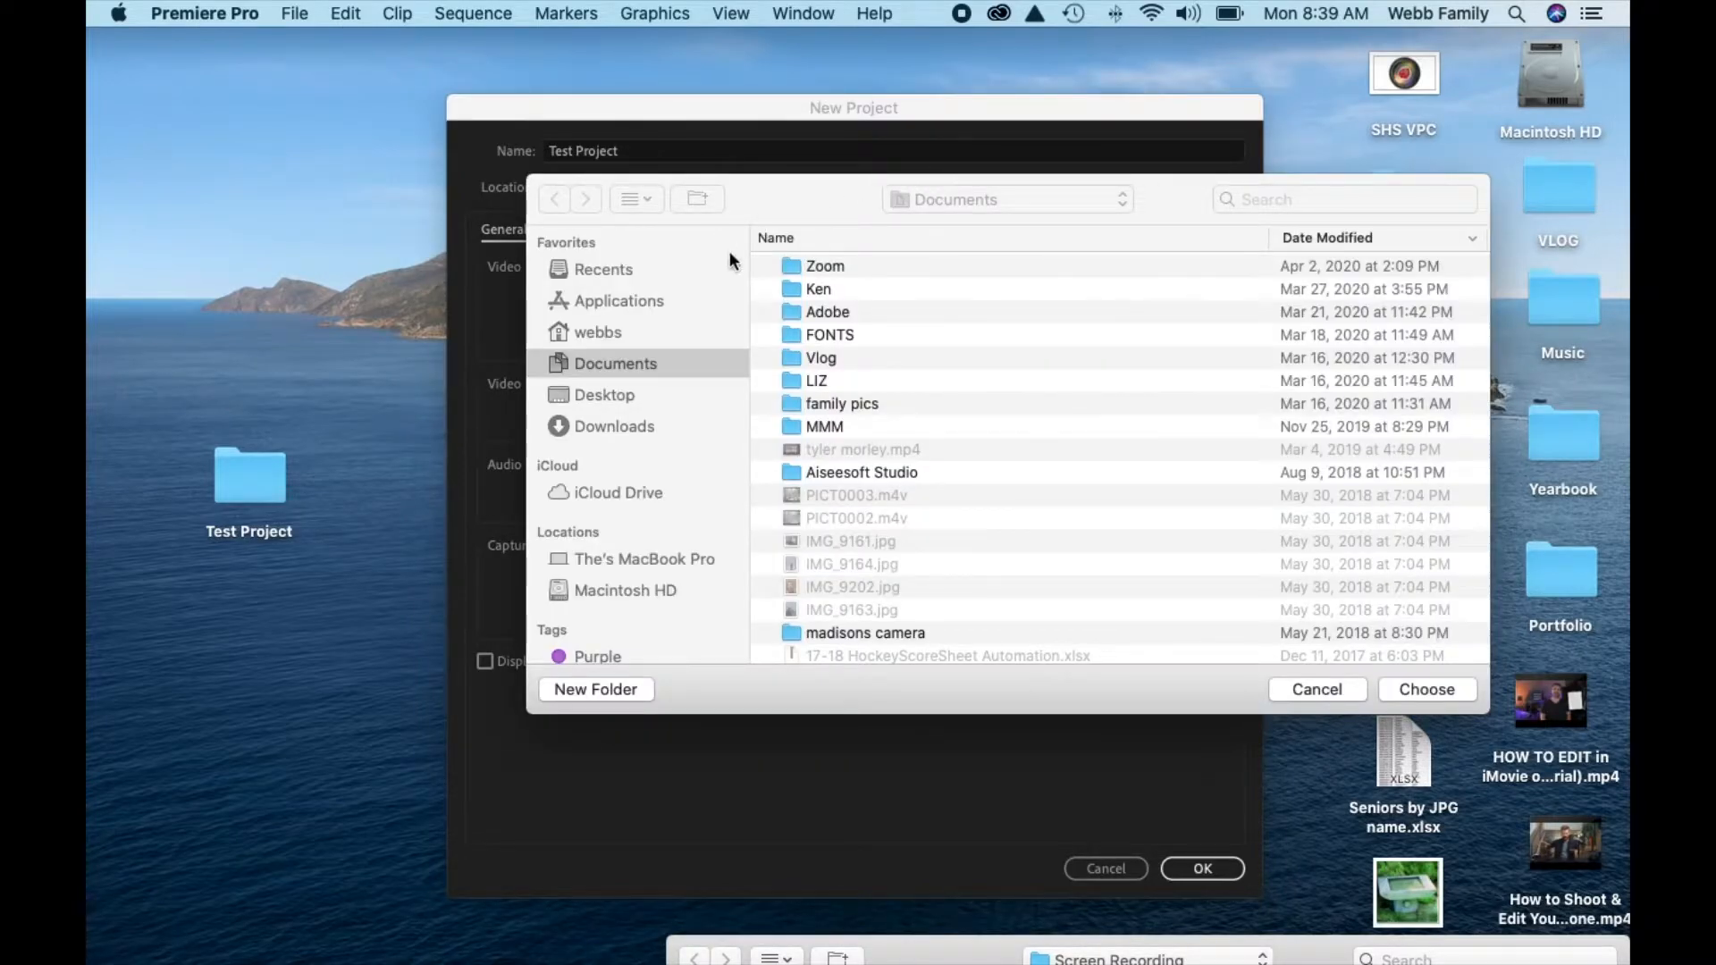
click(587, 396)
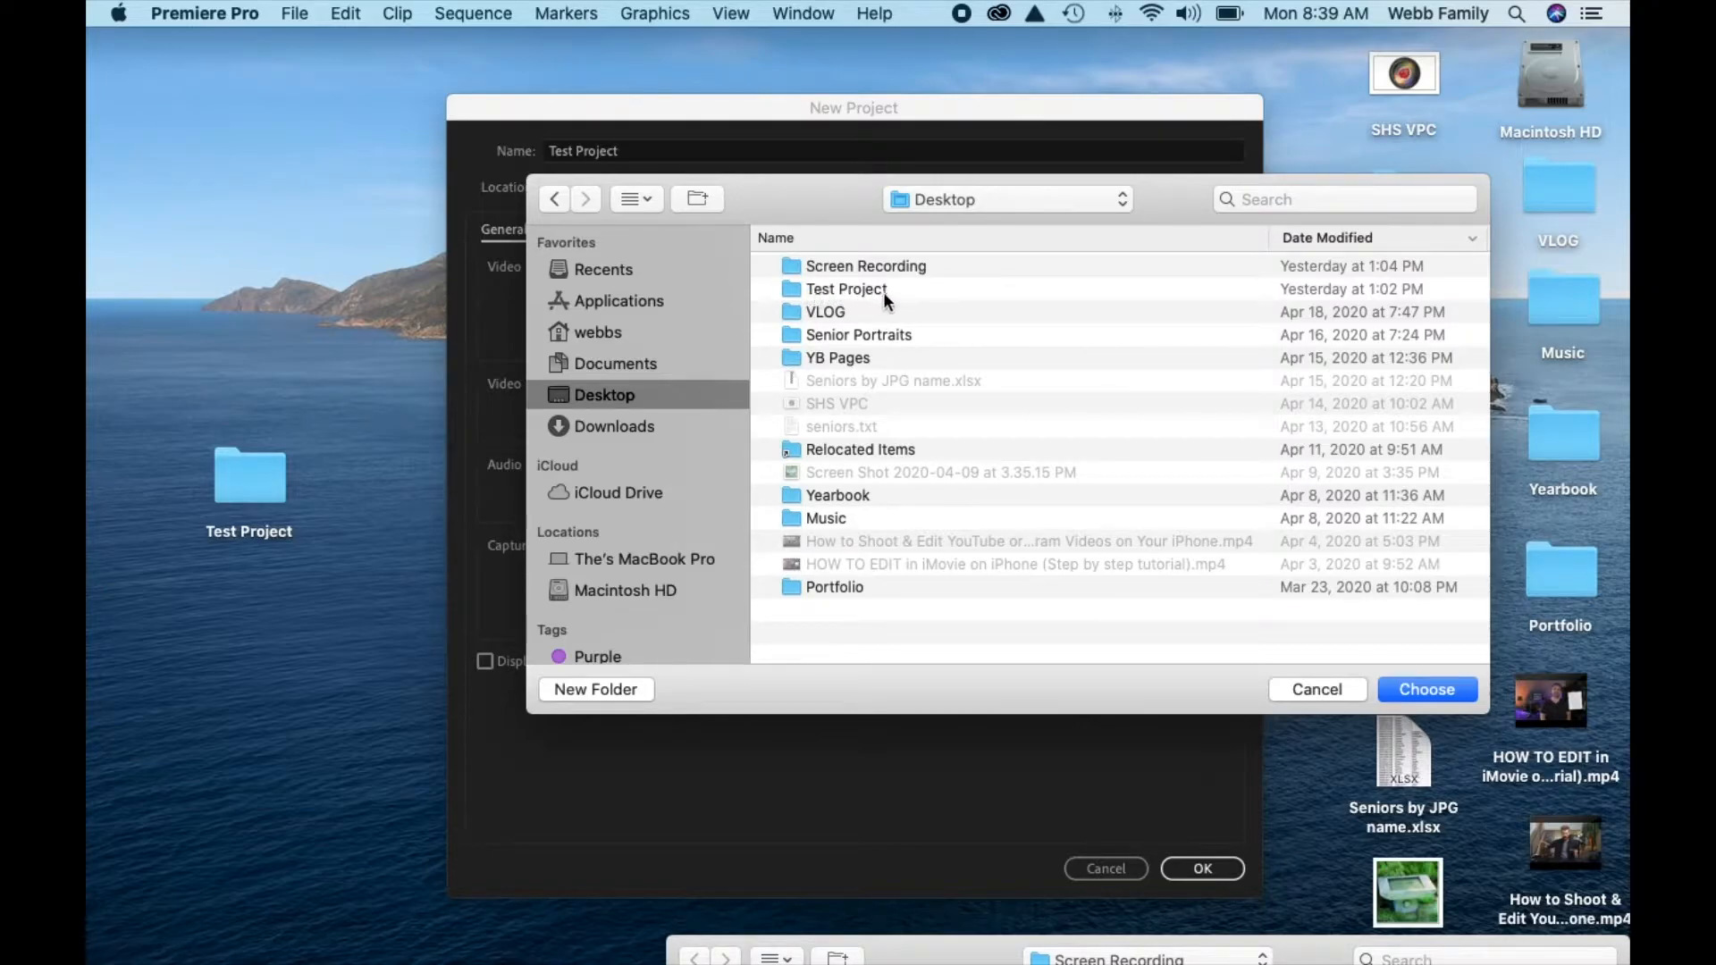
double_click(792, 288)
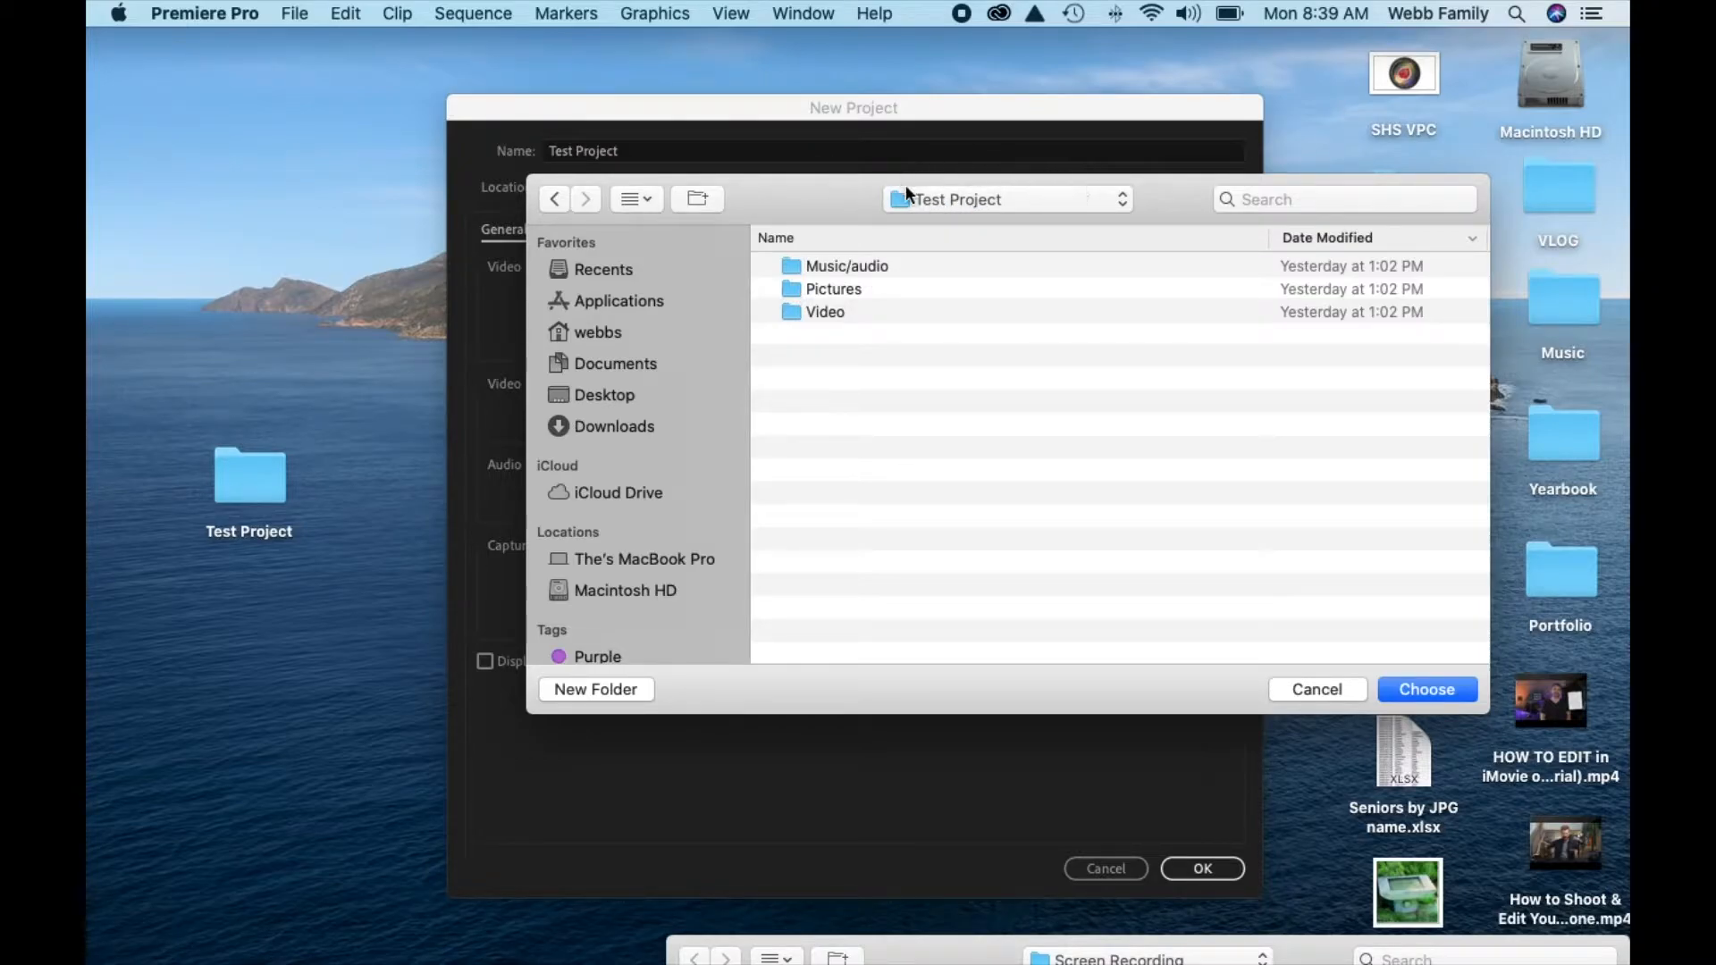
click(1418, 689)
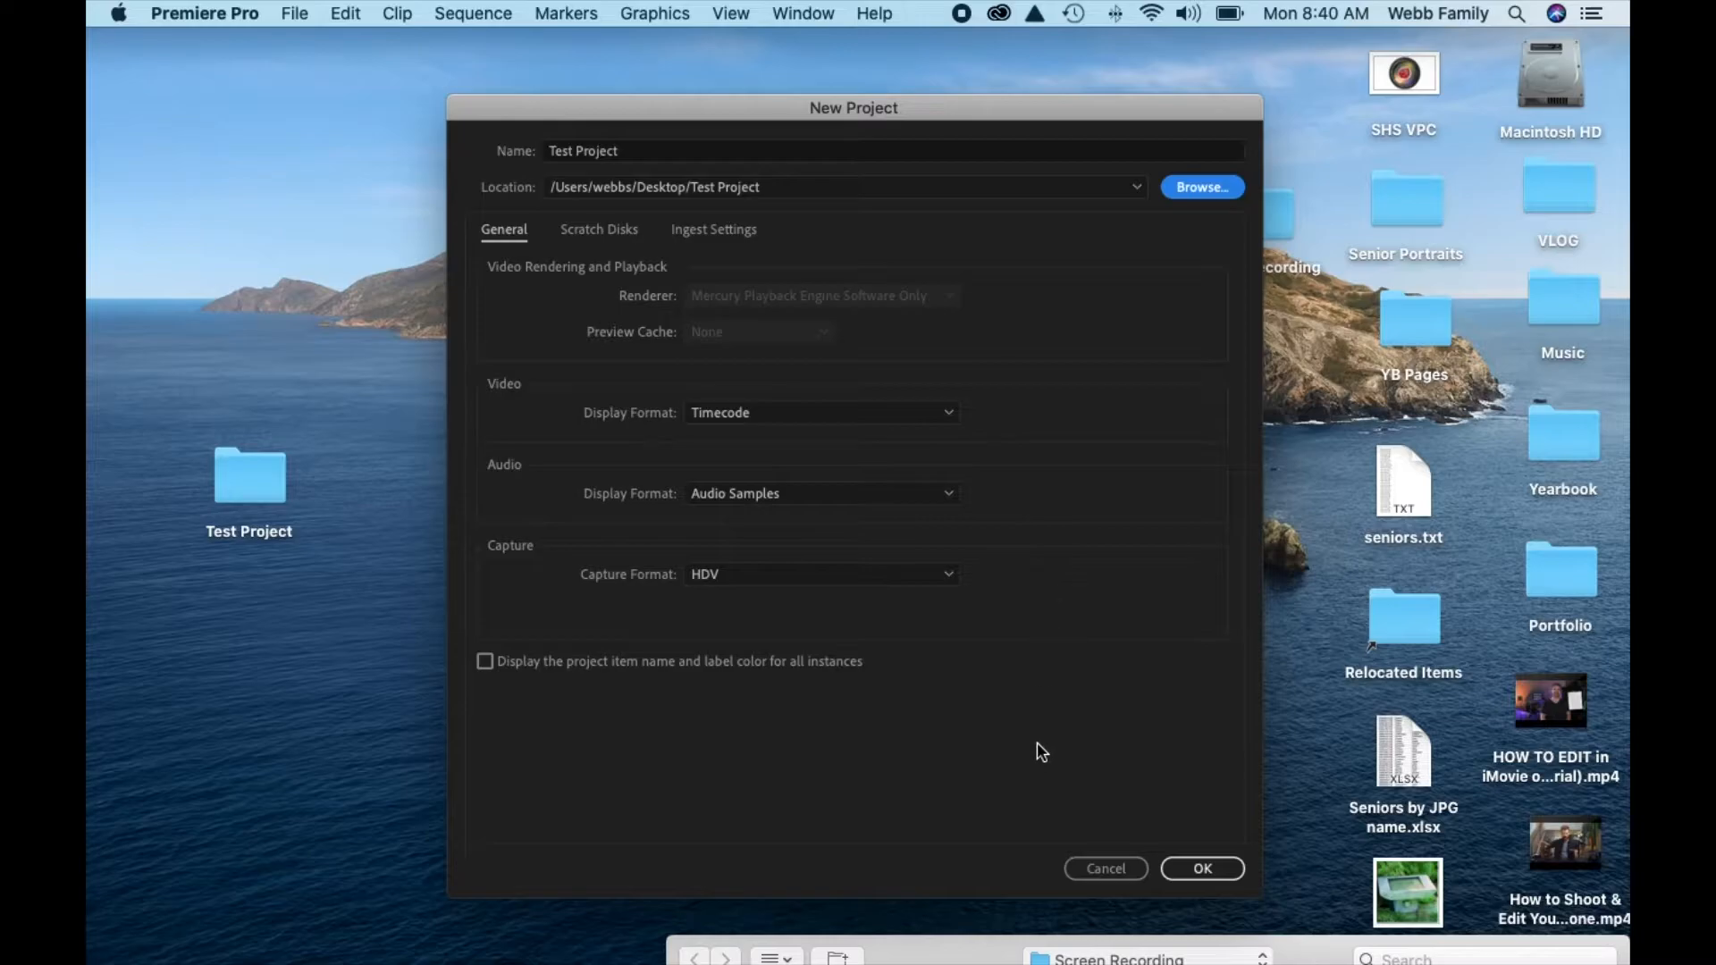
click(1191, 871)
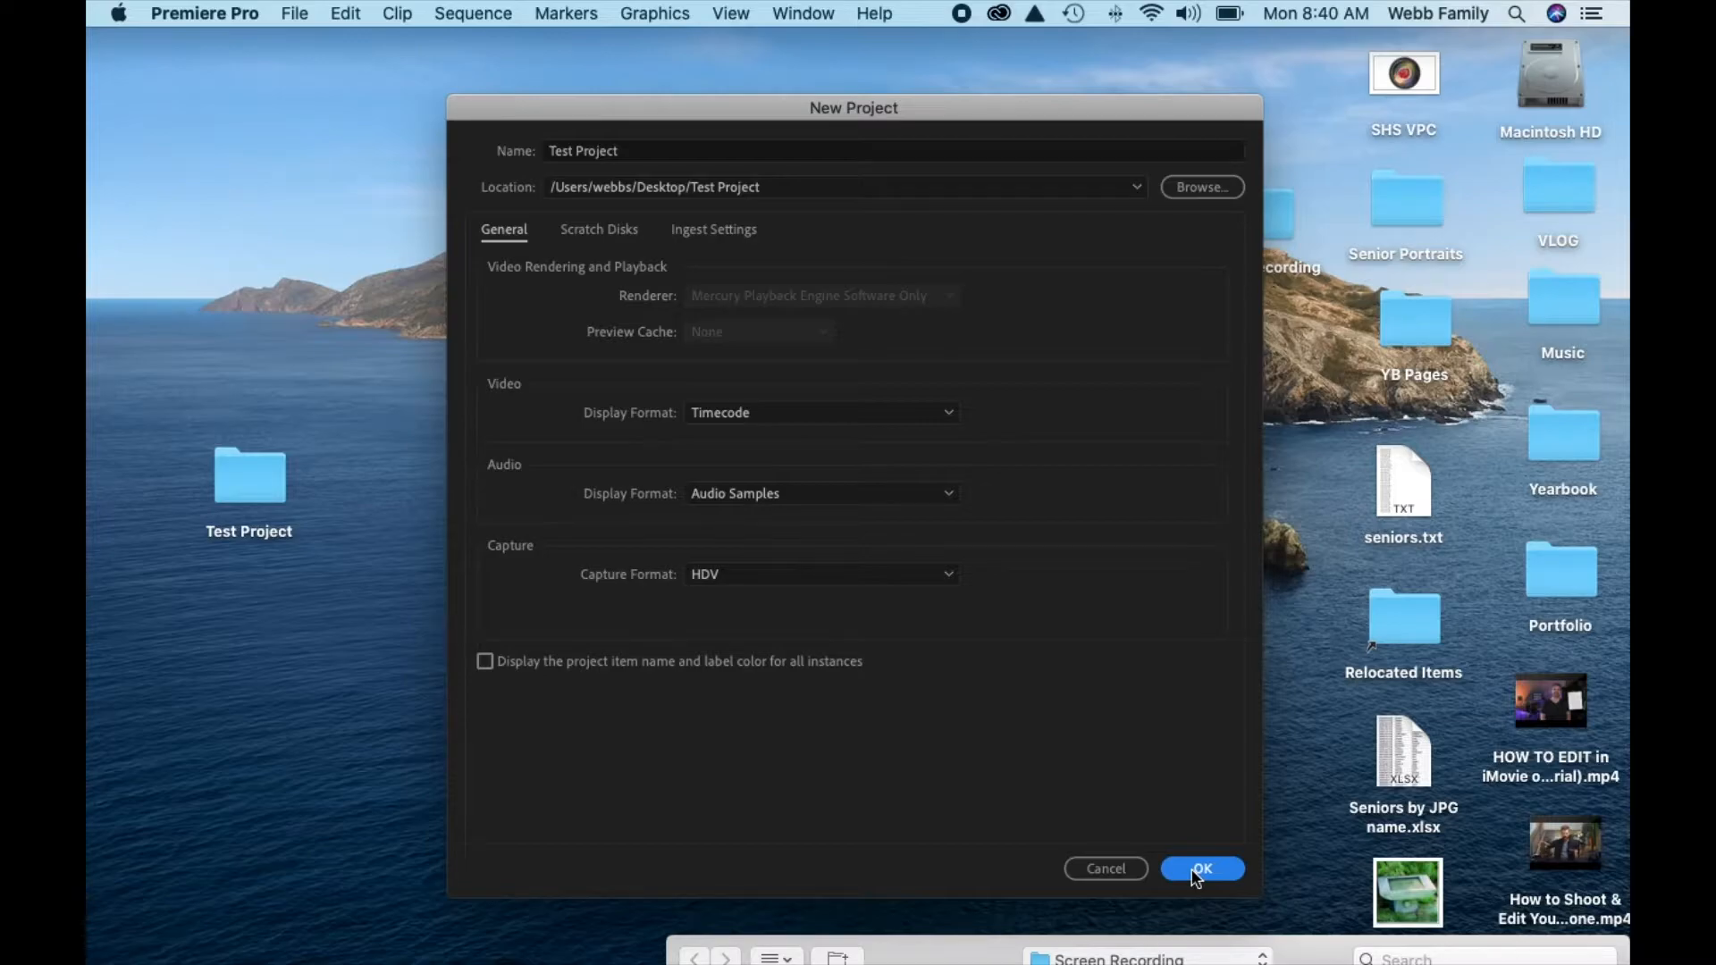
click(1194, 871)
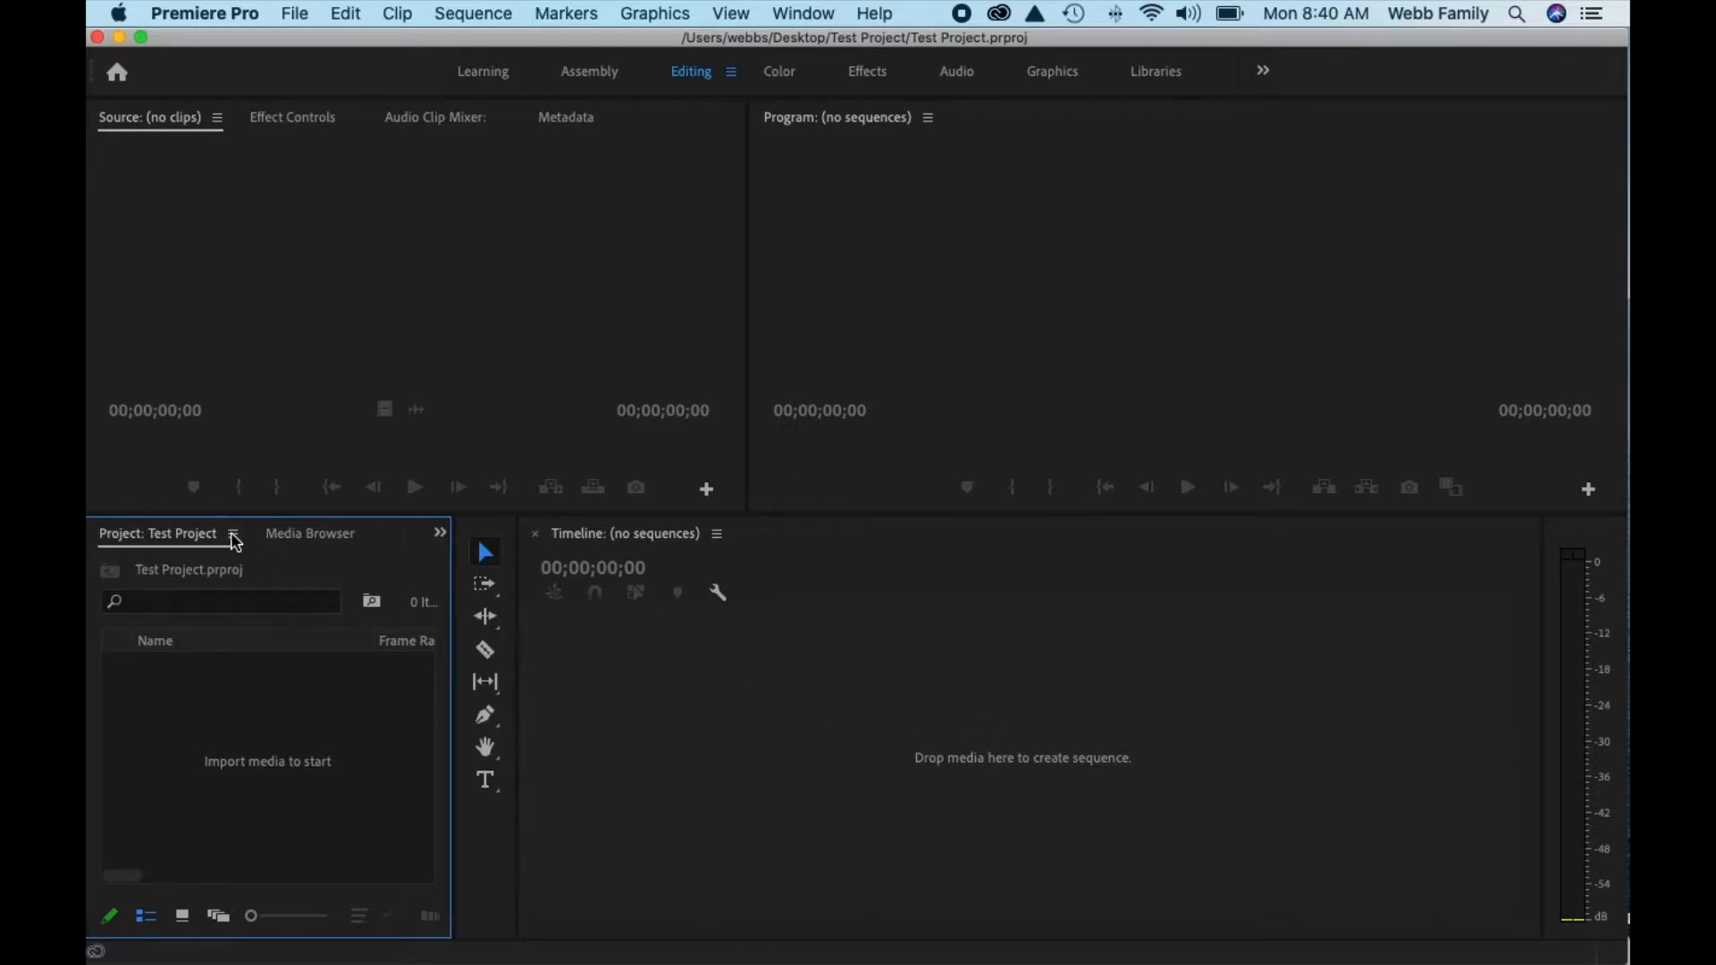
Import the Music/audio, Pictures and Video folders from the Desktop's Test Project folder into the project.
double_click(257, 757)
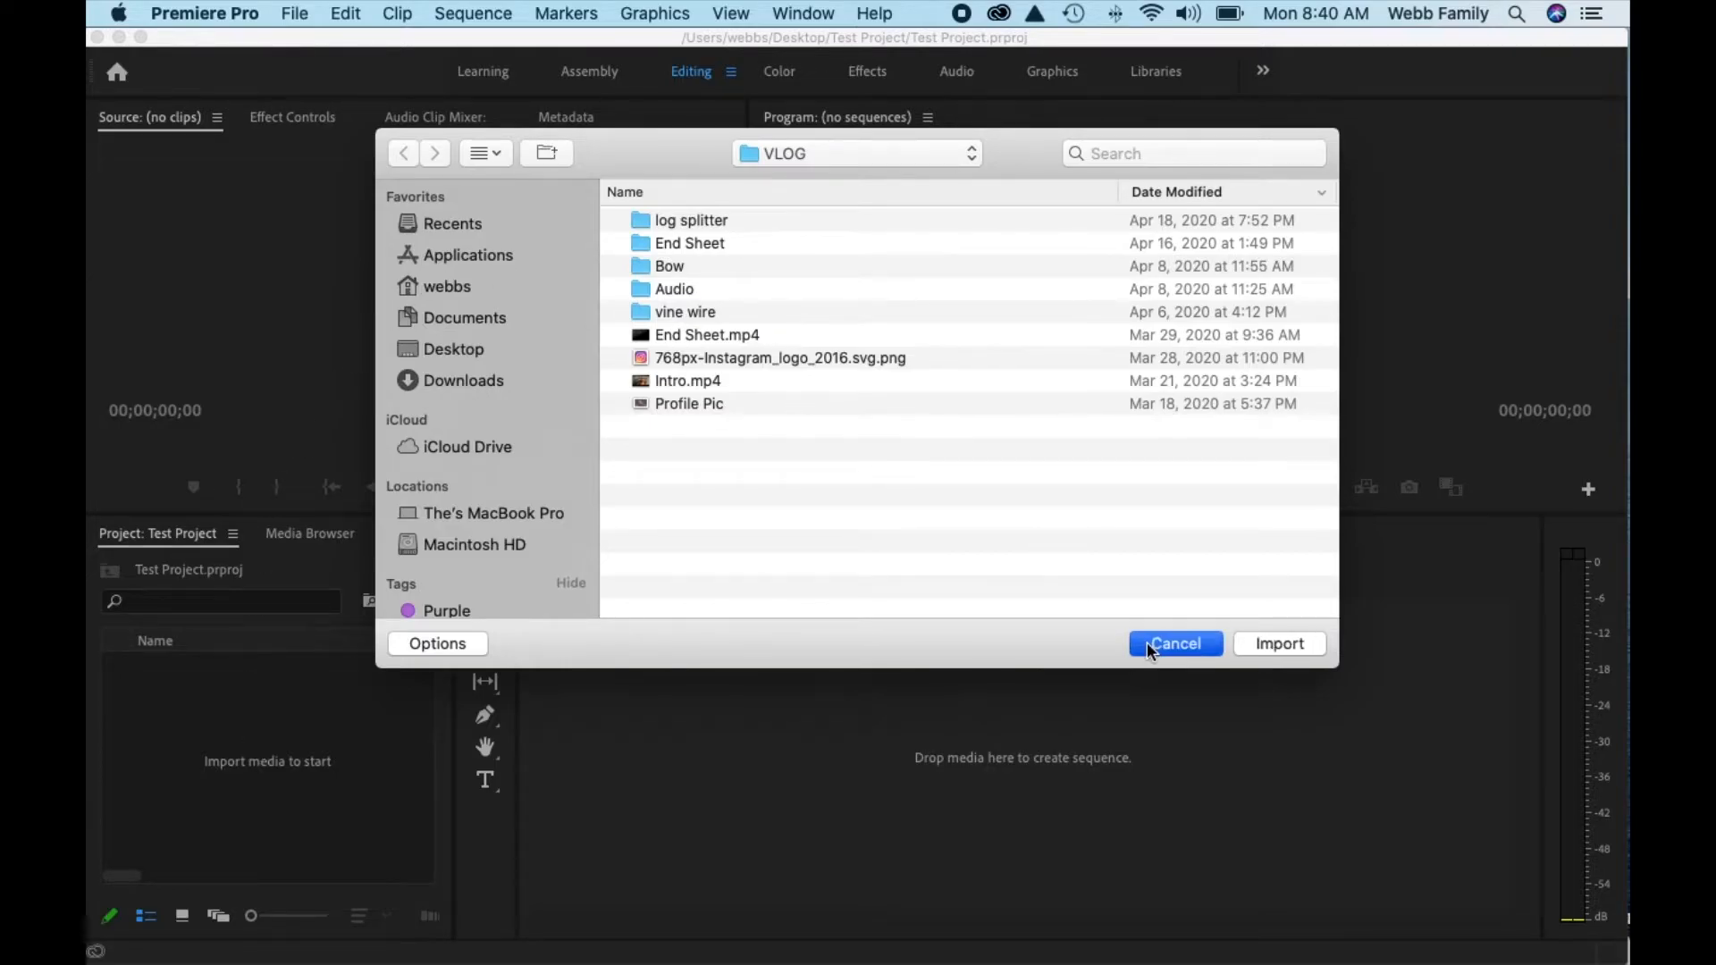
click(1175, 644)
click(297, 16)
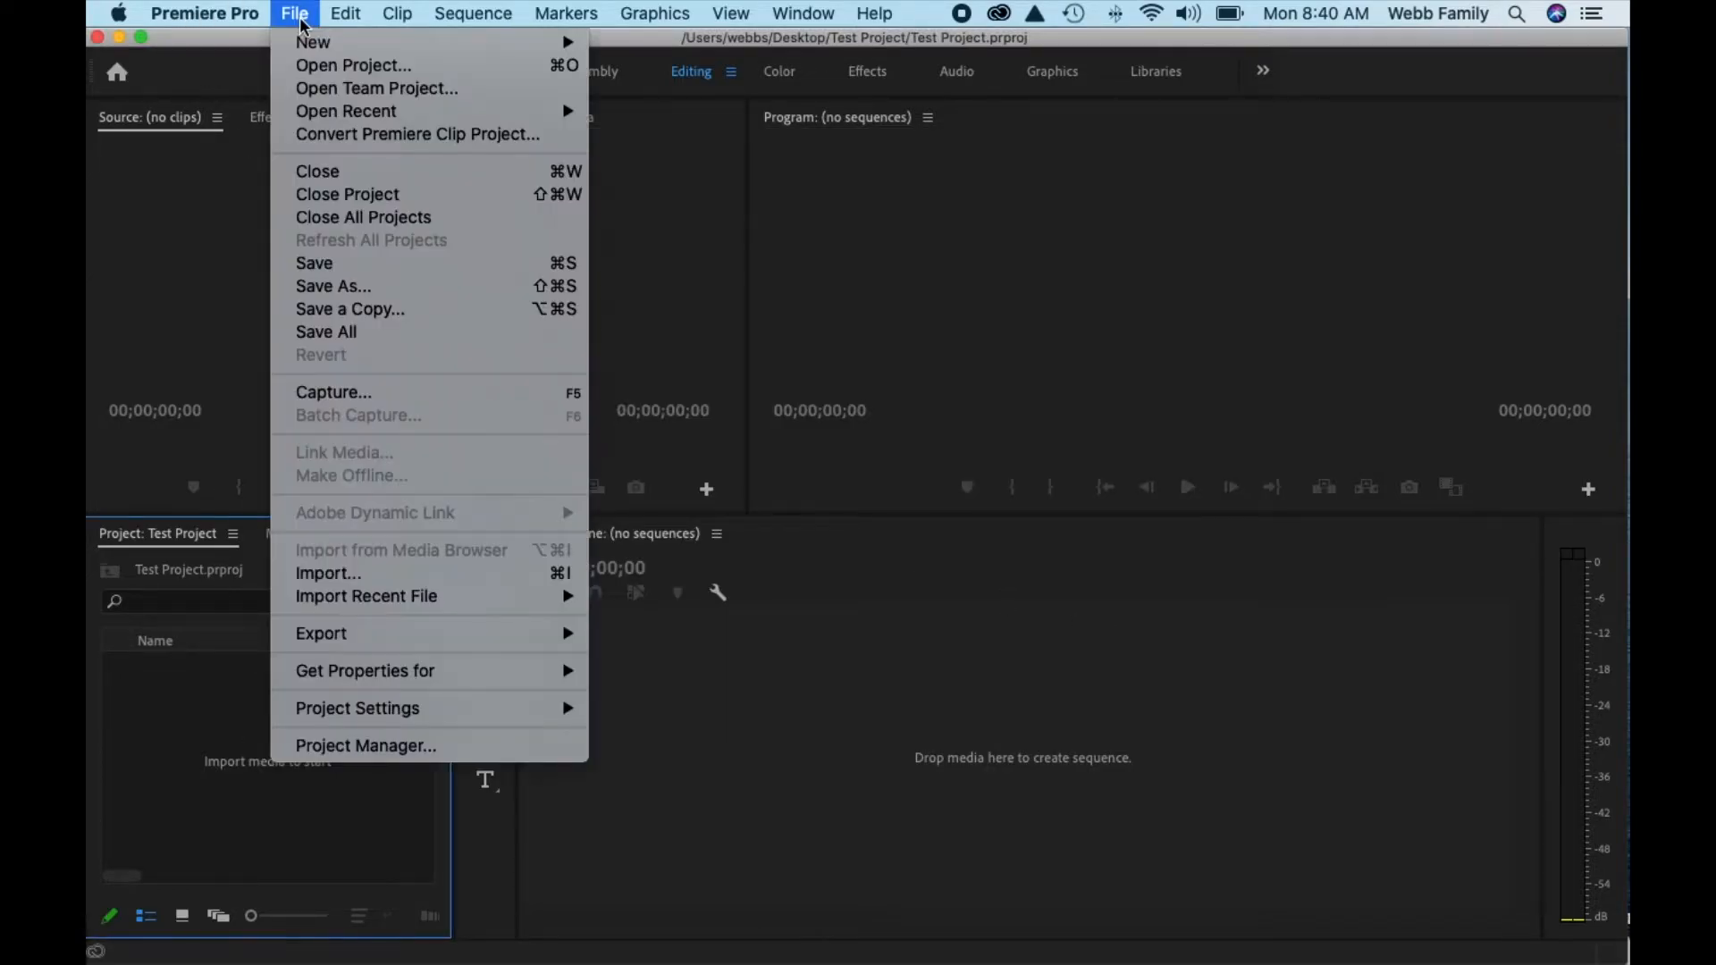
click(364, 574)
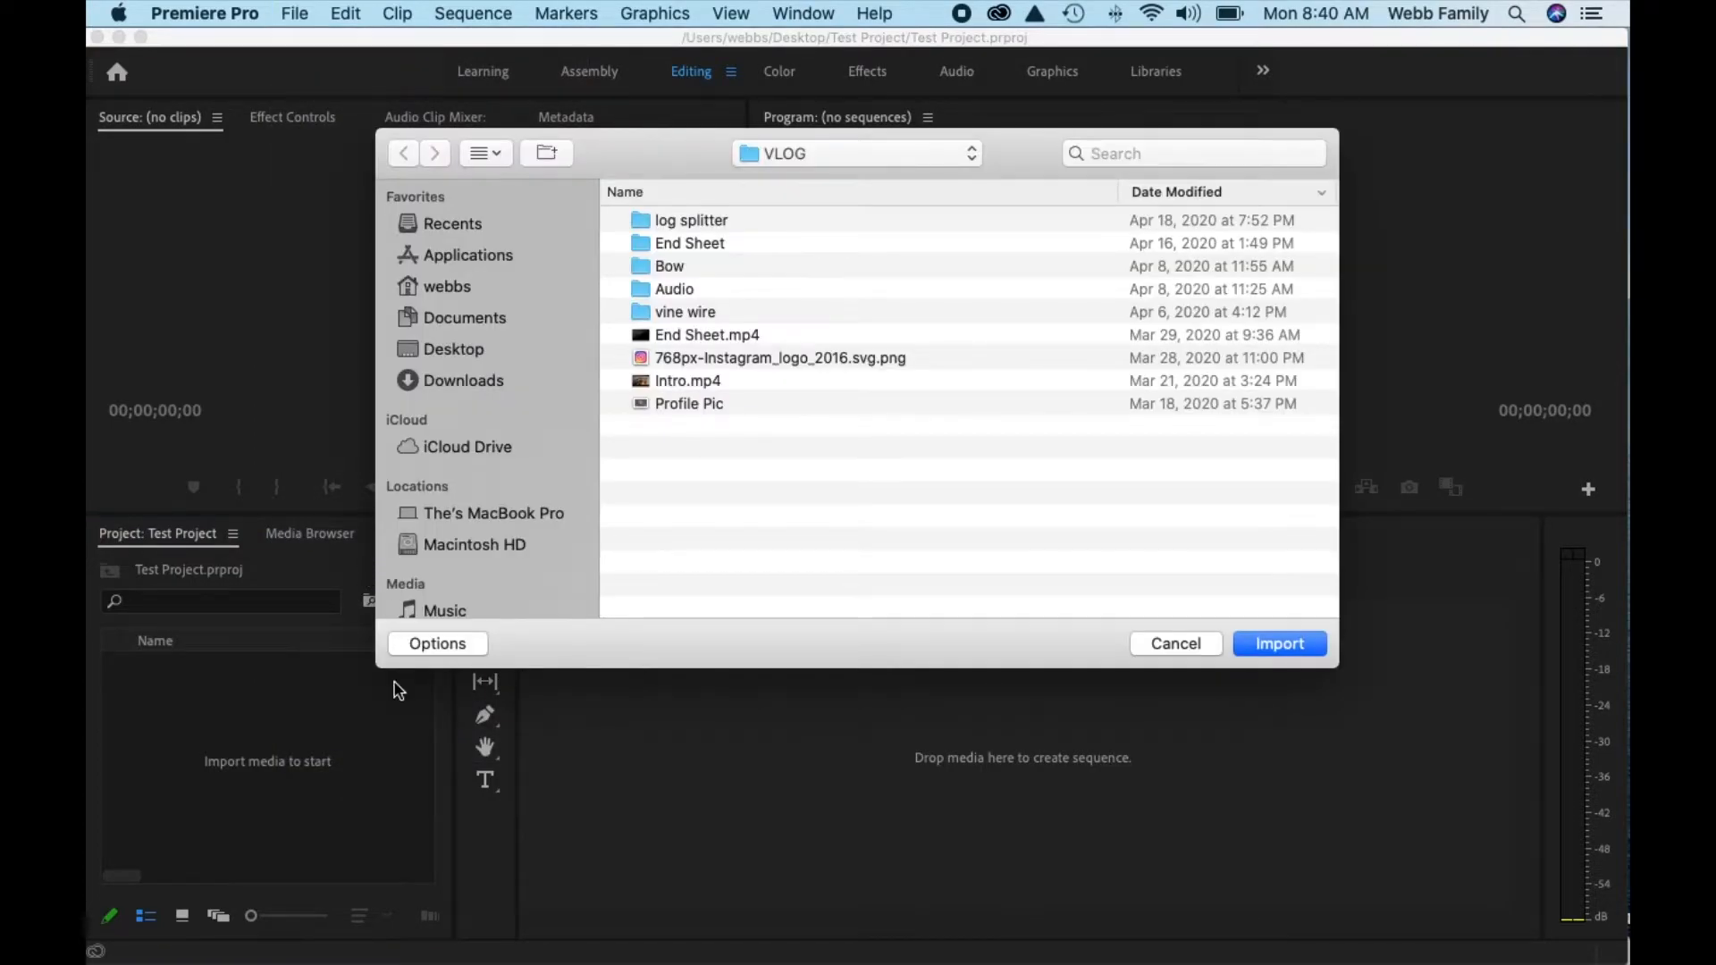
click(431, 348)
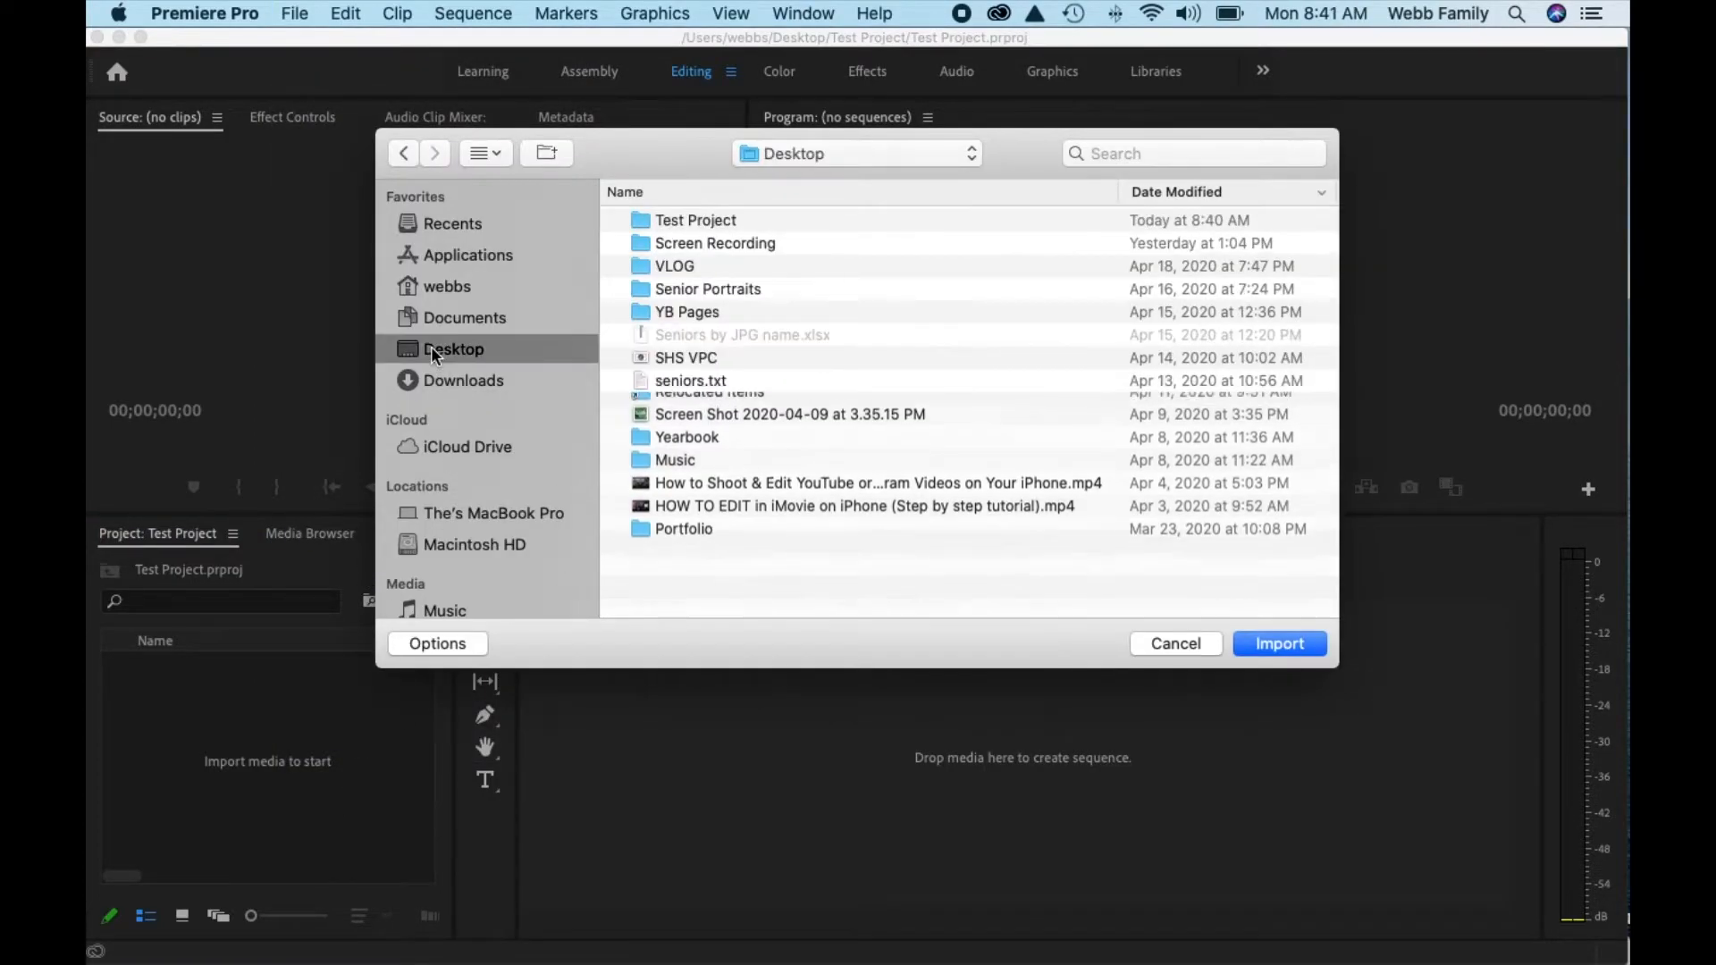
click(641, 225)
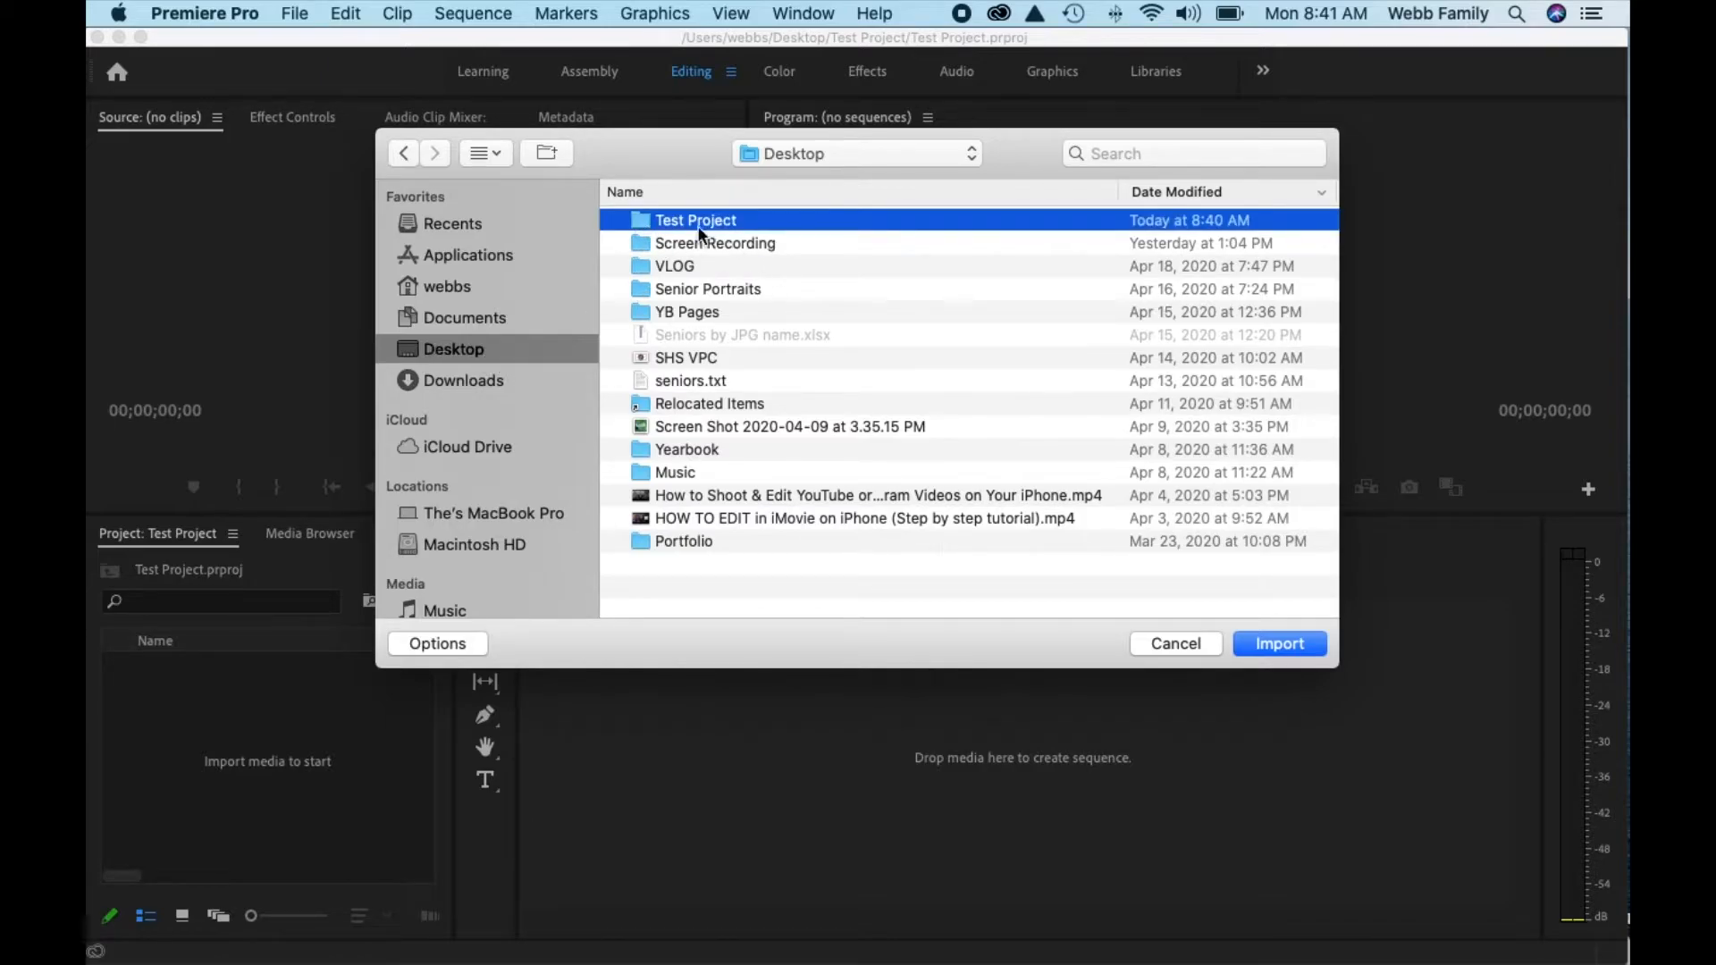
double_click(644, 229)
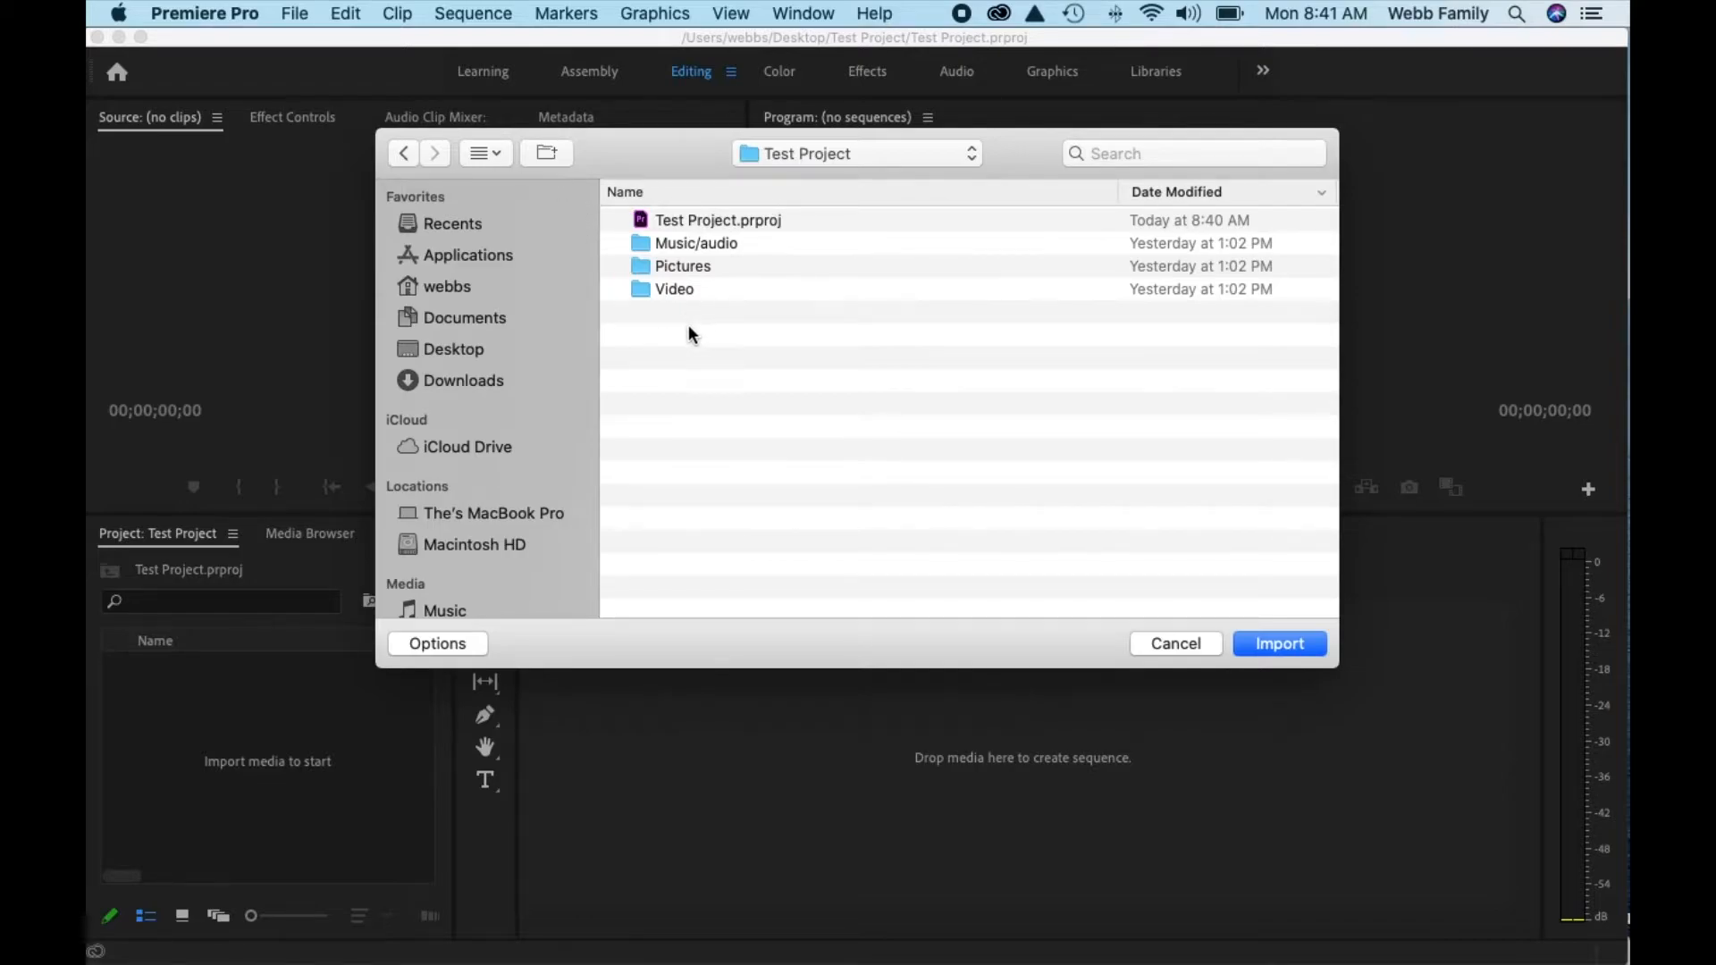
drag(689, 333, 642, 255)
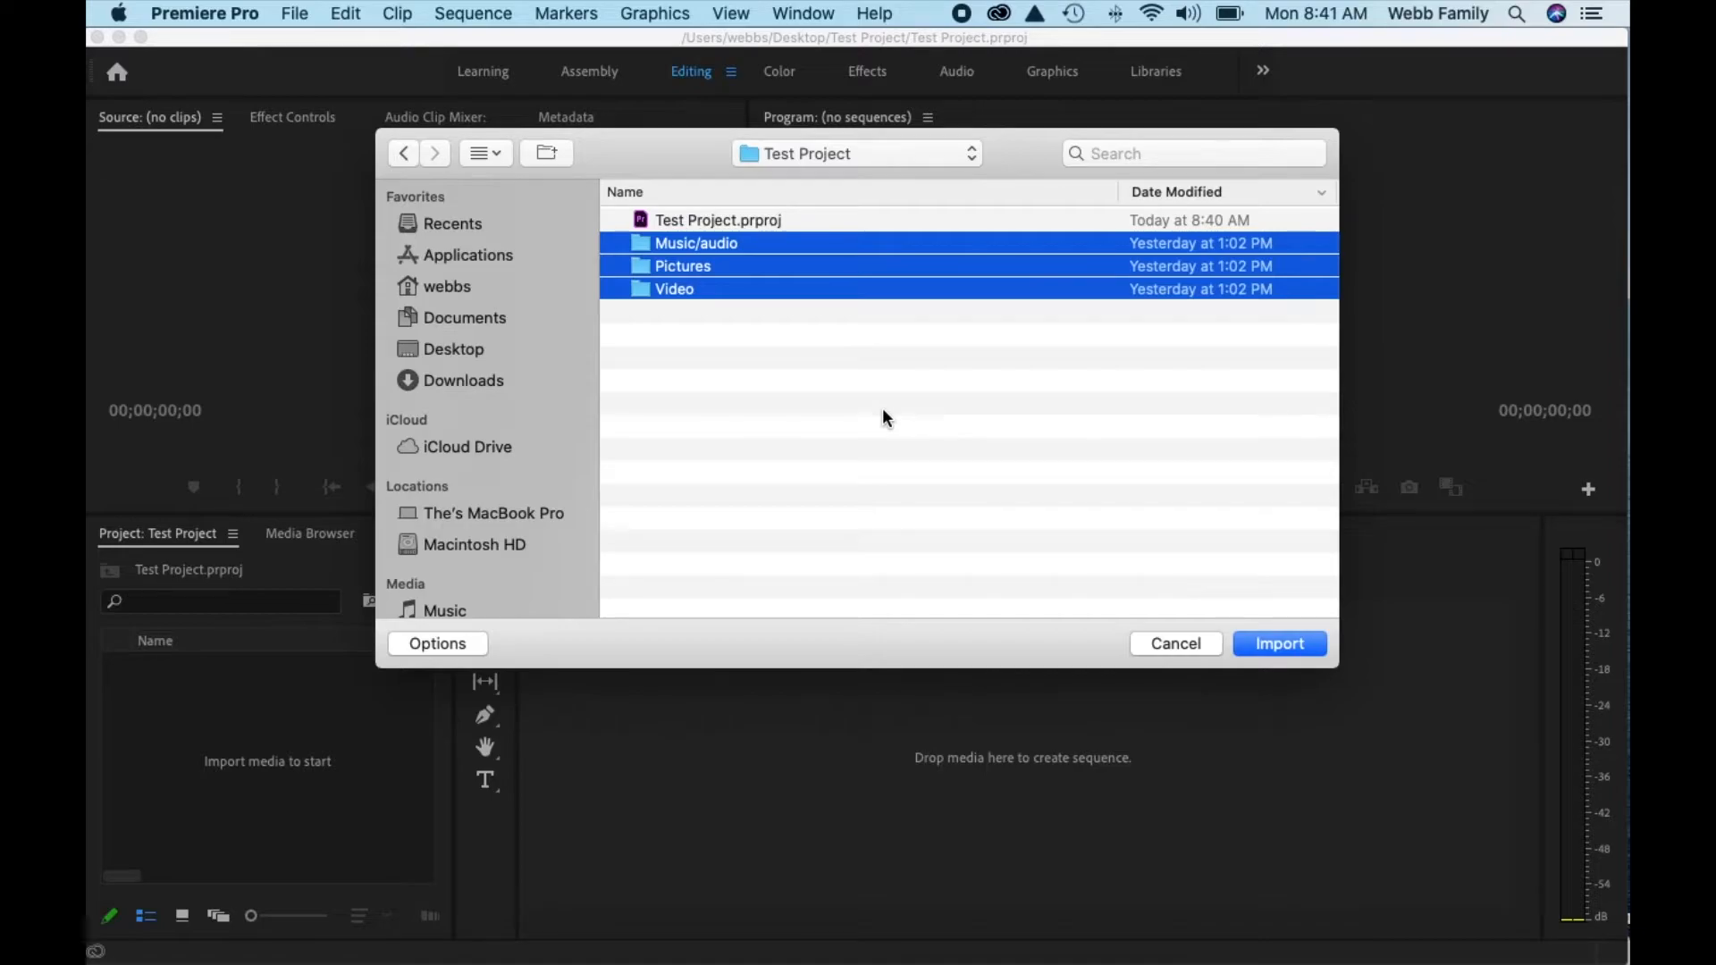
click(1274, 644)
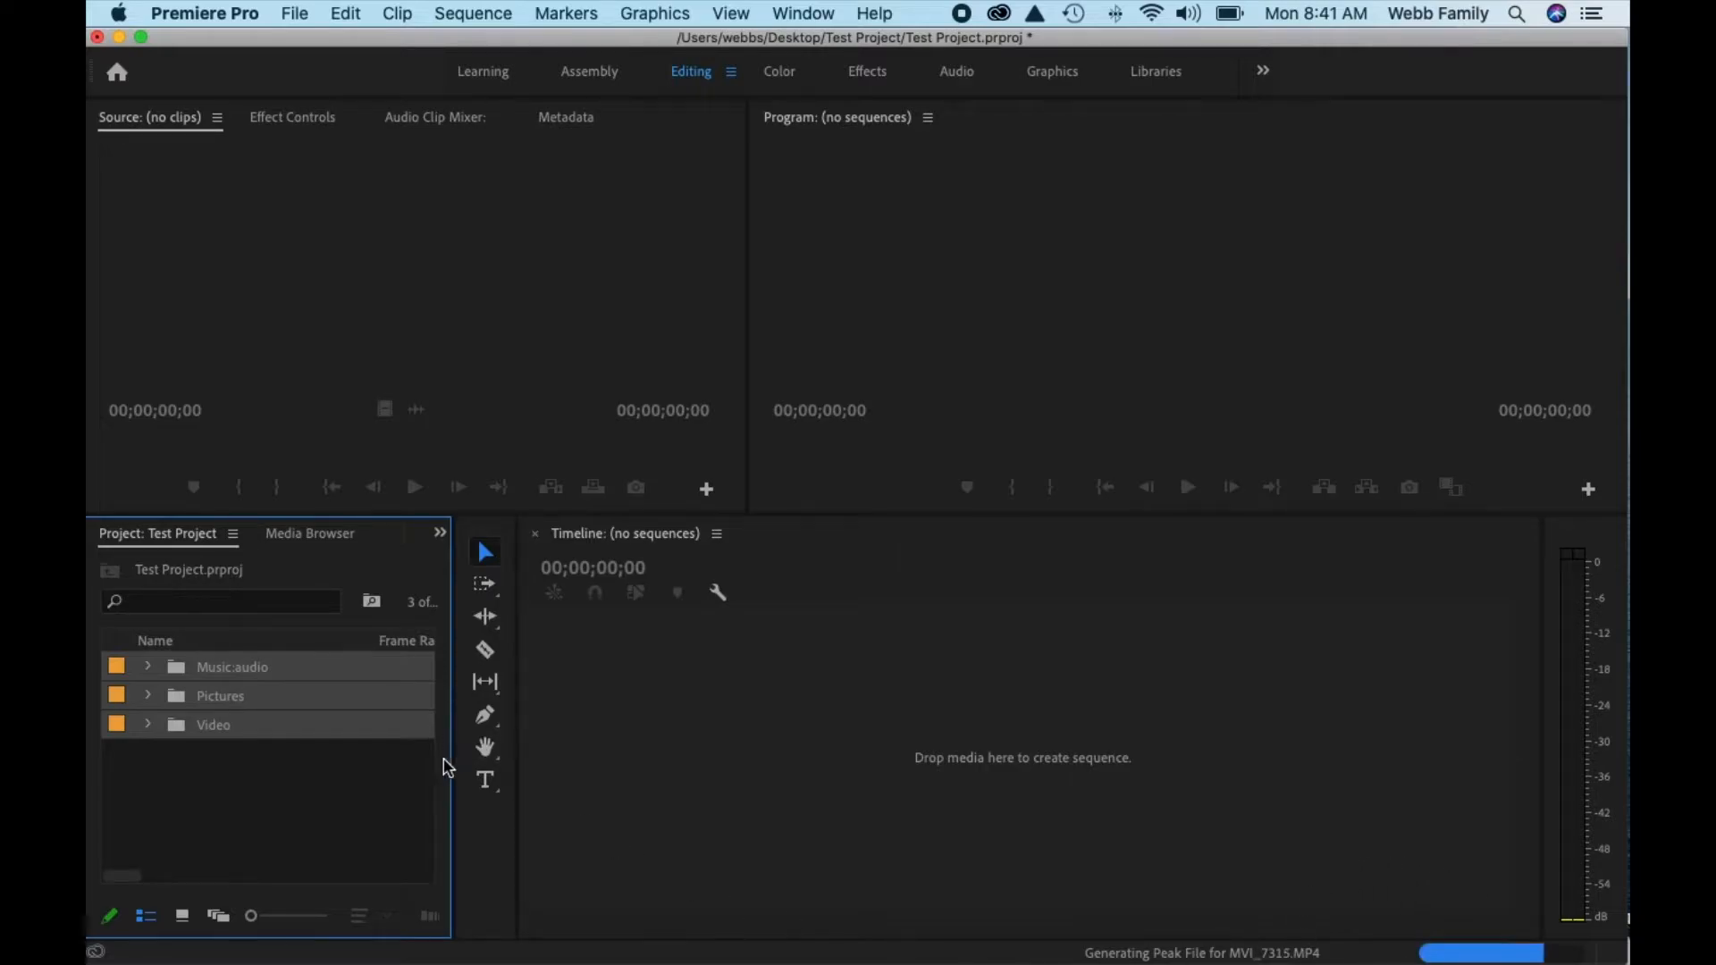
Check the contents of the imported music, Pictures and Video bins, collapsing each one again.
click(149, 667)
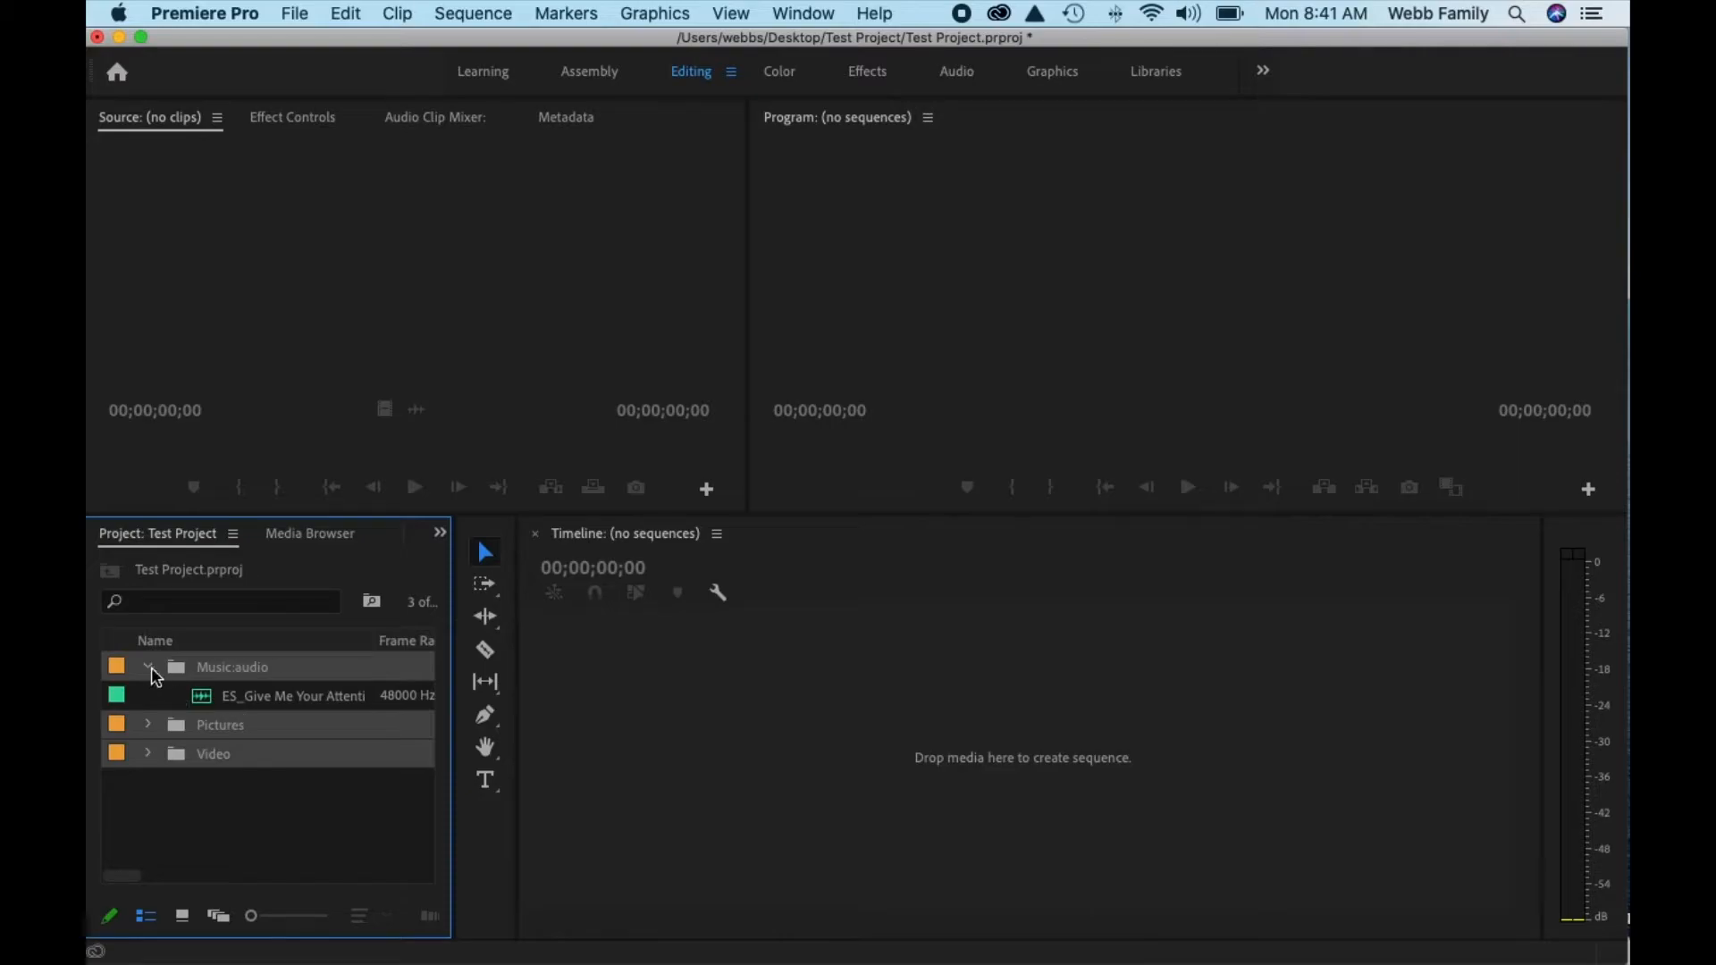
click(150, 667)
click(148, 696)
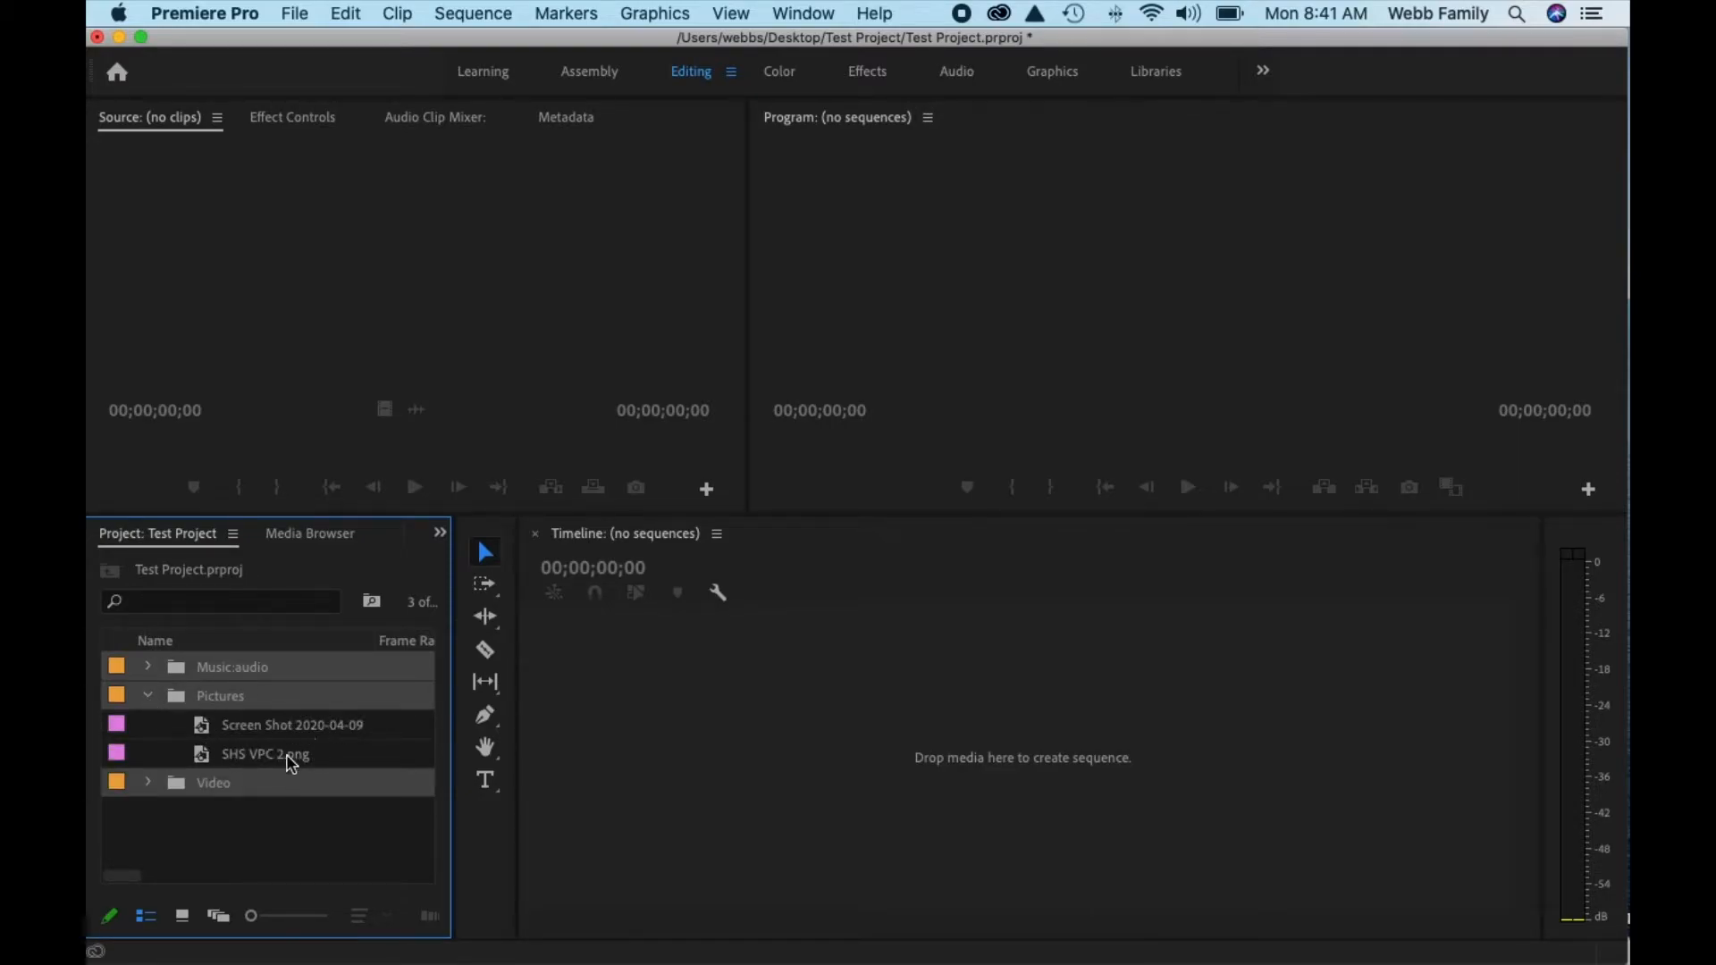
click(147, 696)
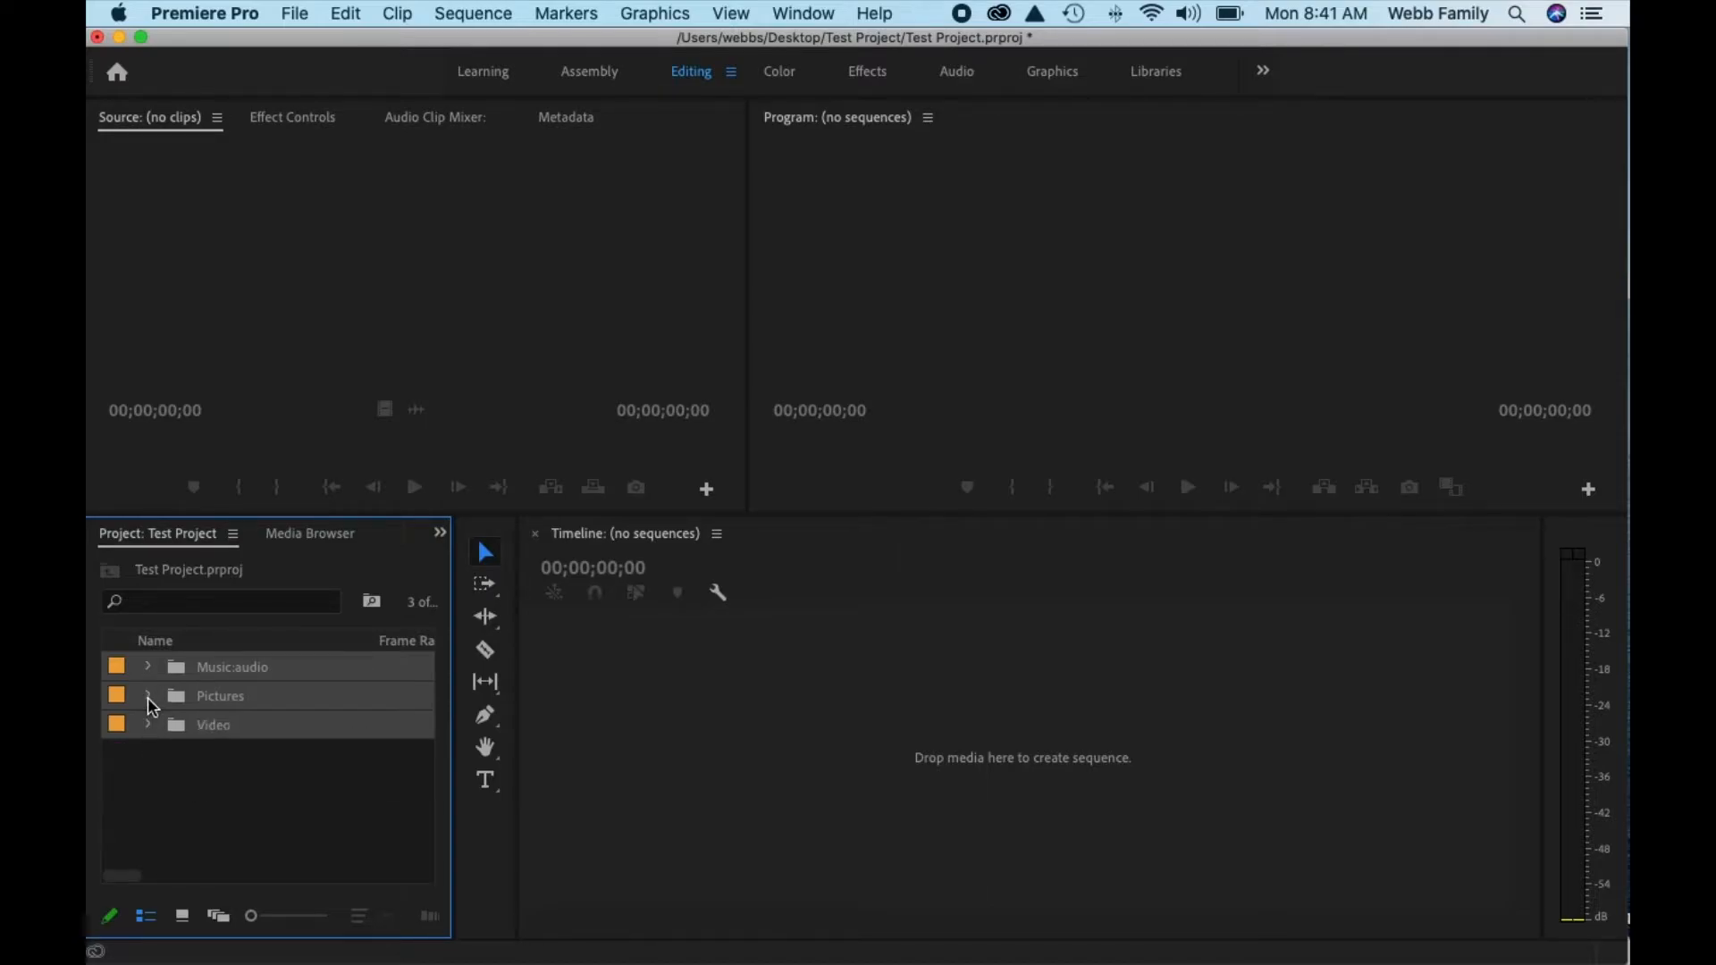
click(148, 724)
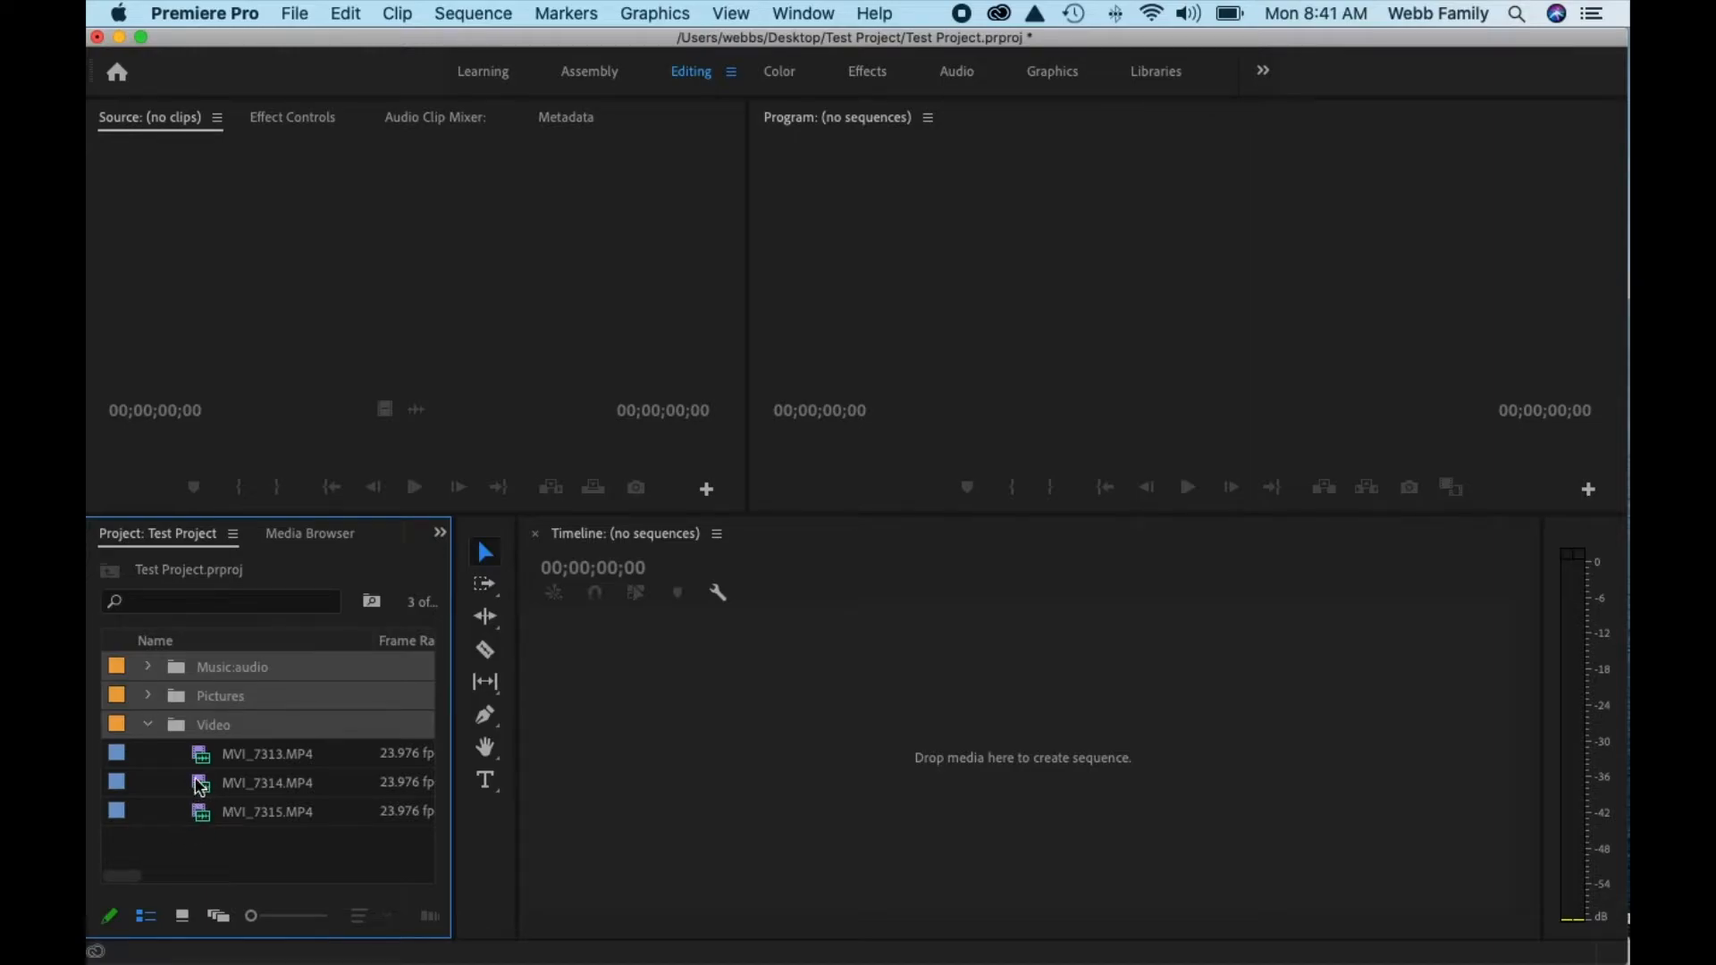
click(149, 724)
click(148, 696)
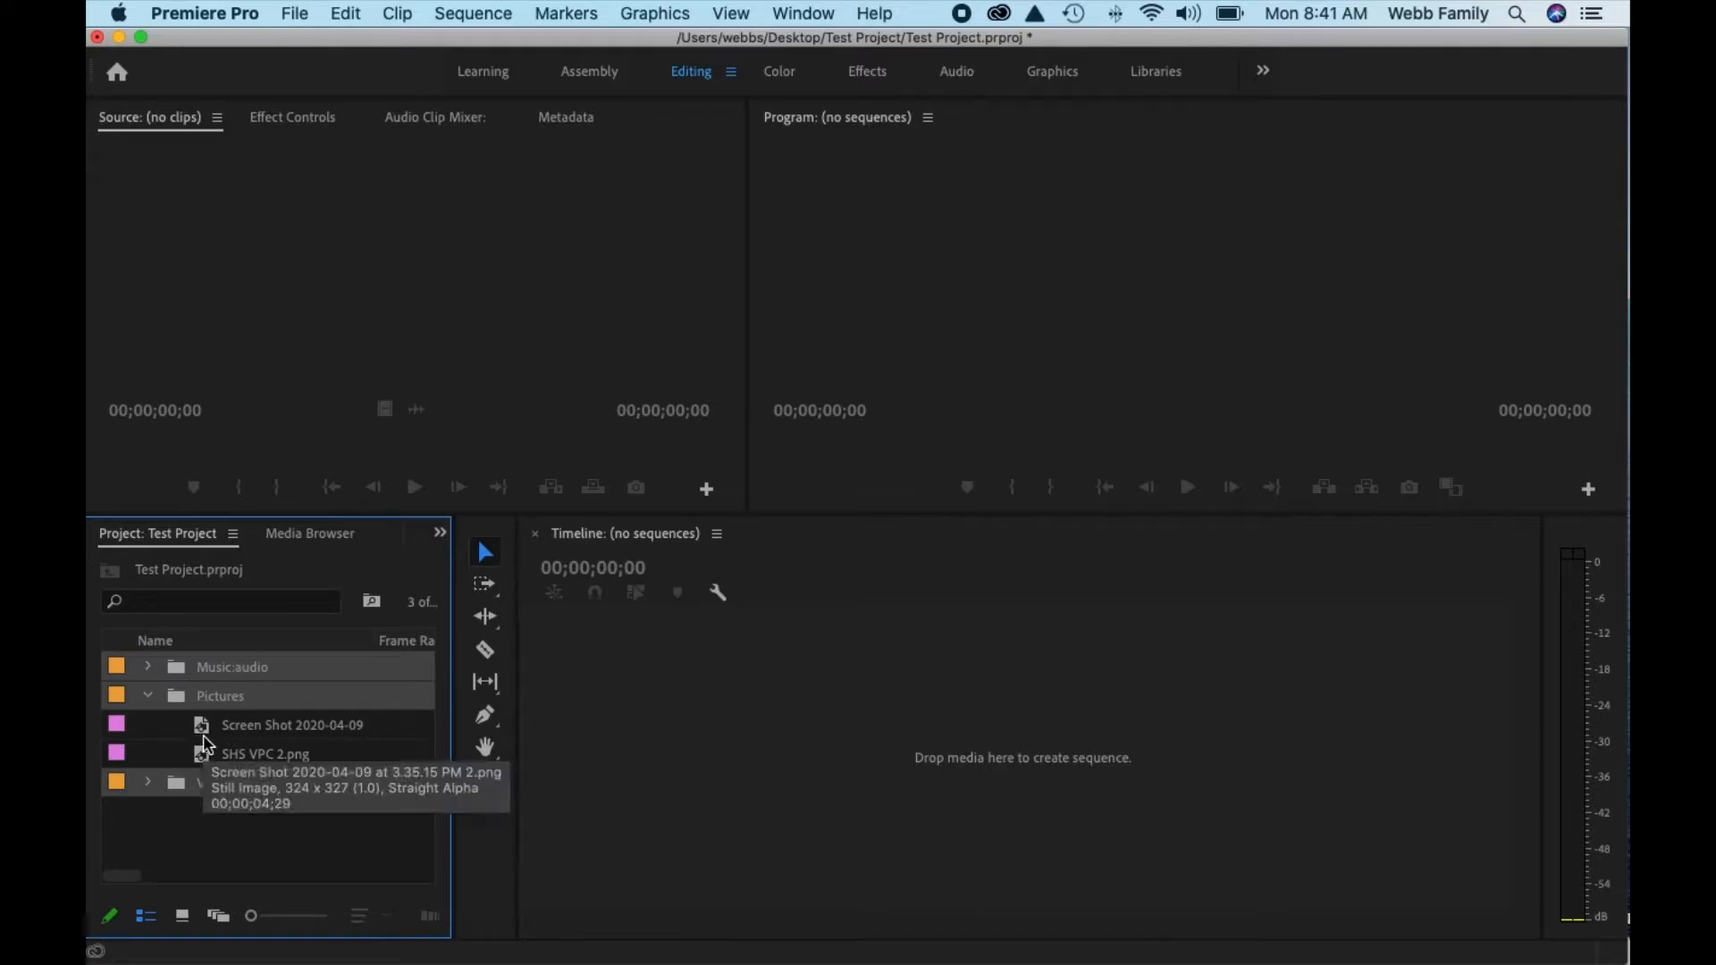
click(148, 695)
click(149, 667)
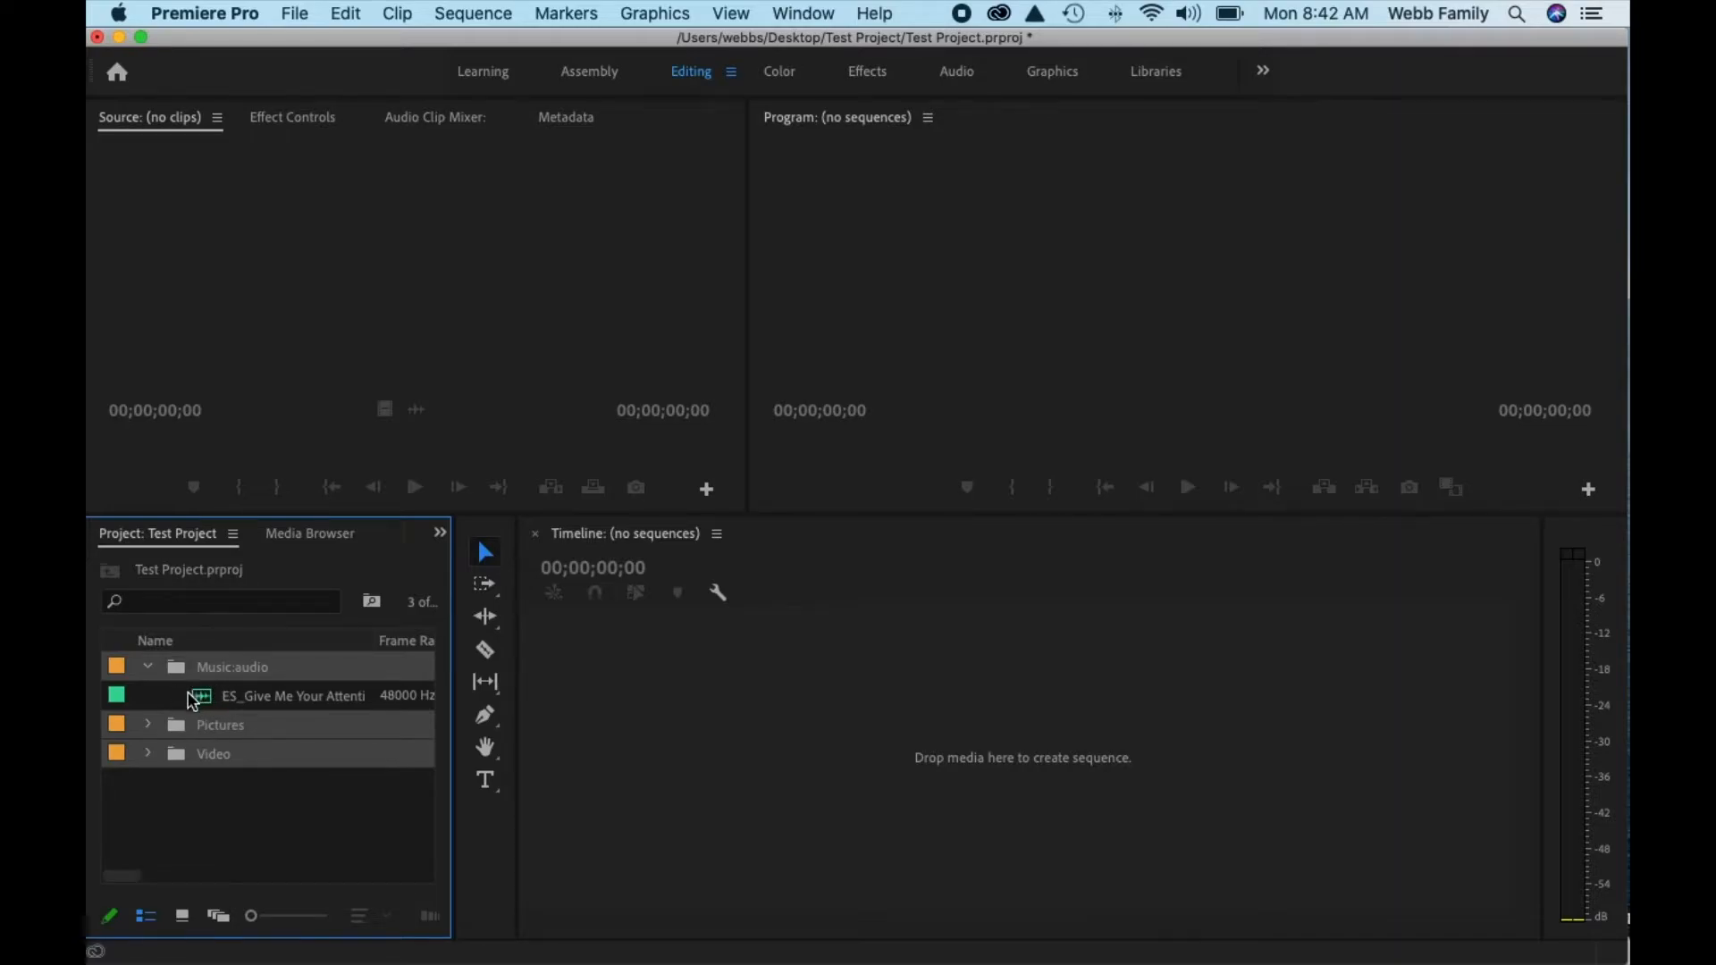
click(150, 667)
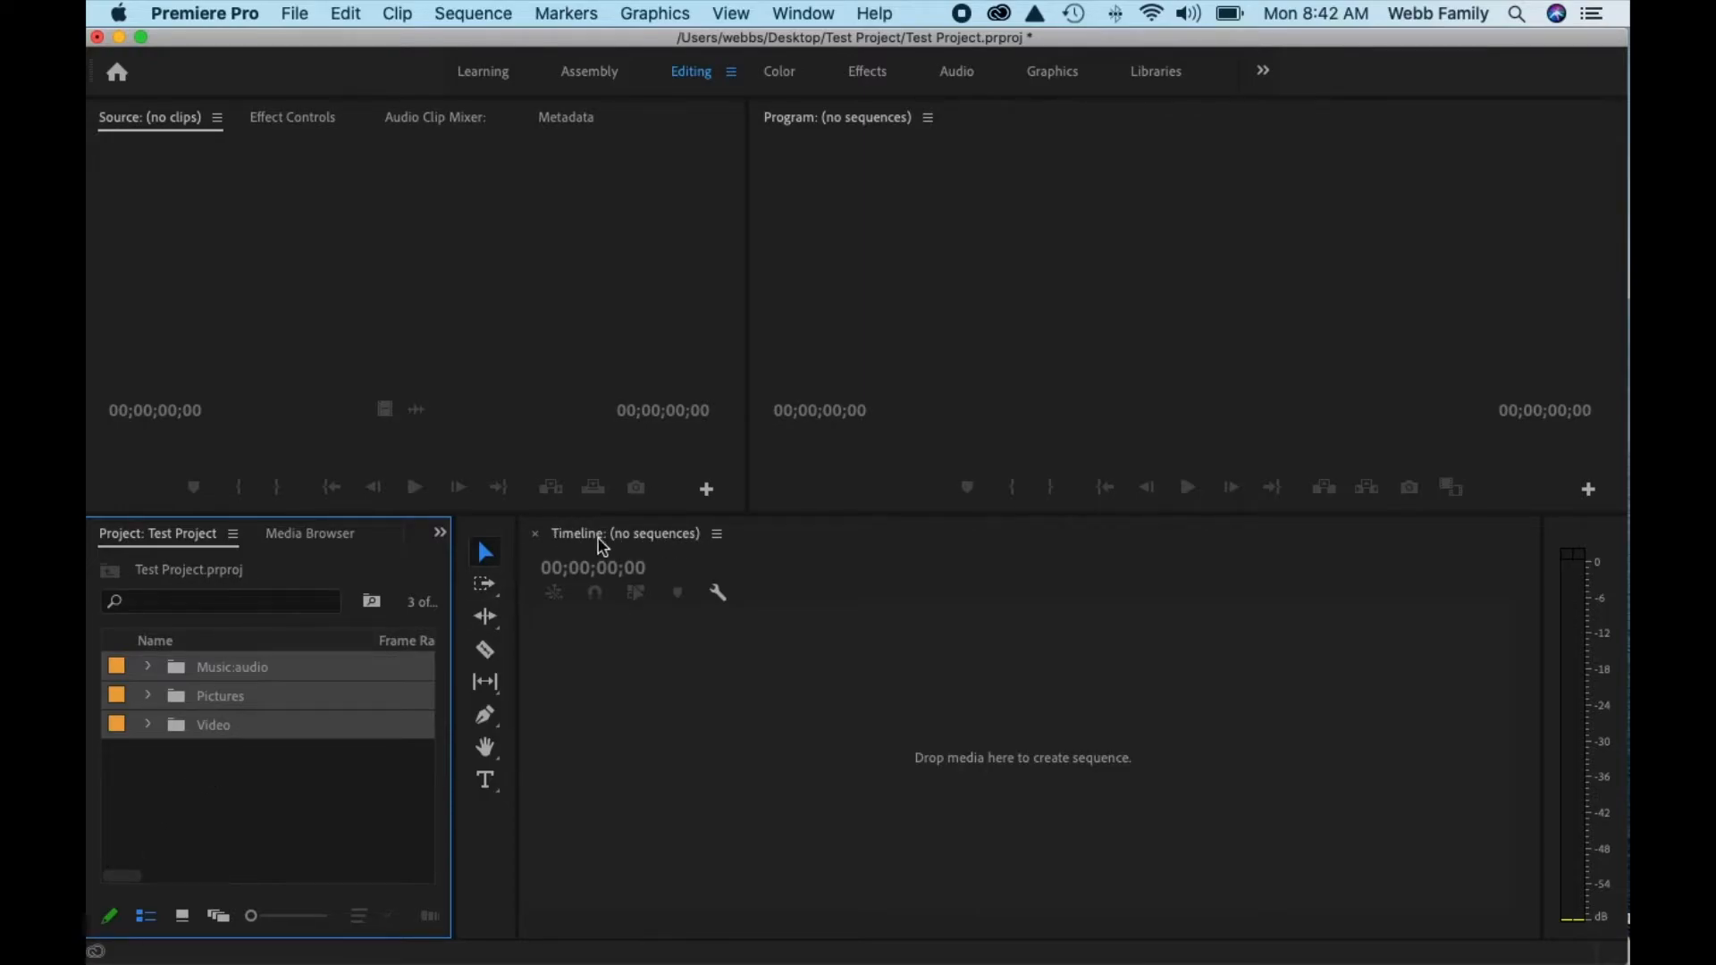
Create a sequence by placing MVI_7313.MP4 from the Video bin into the empty timeline.
click(149, 723)
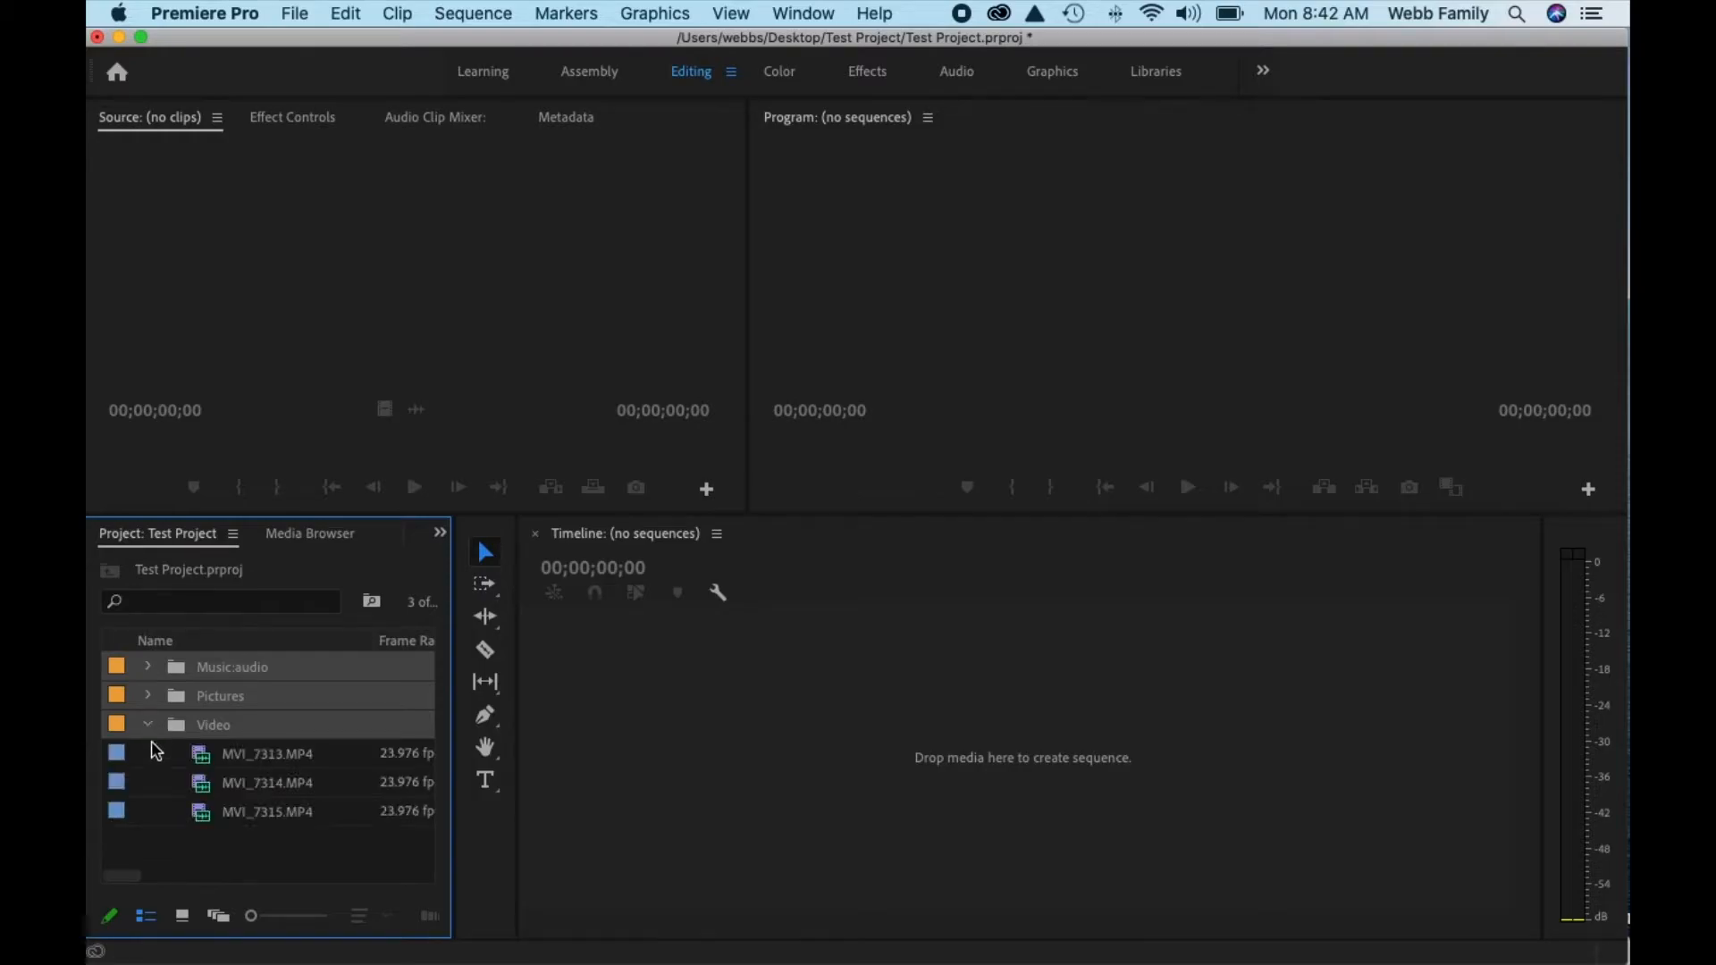
click(206, 763)
drag(206, 763, 983, 761)
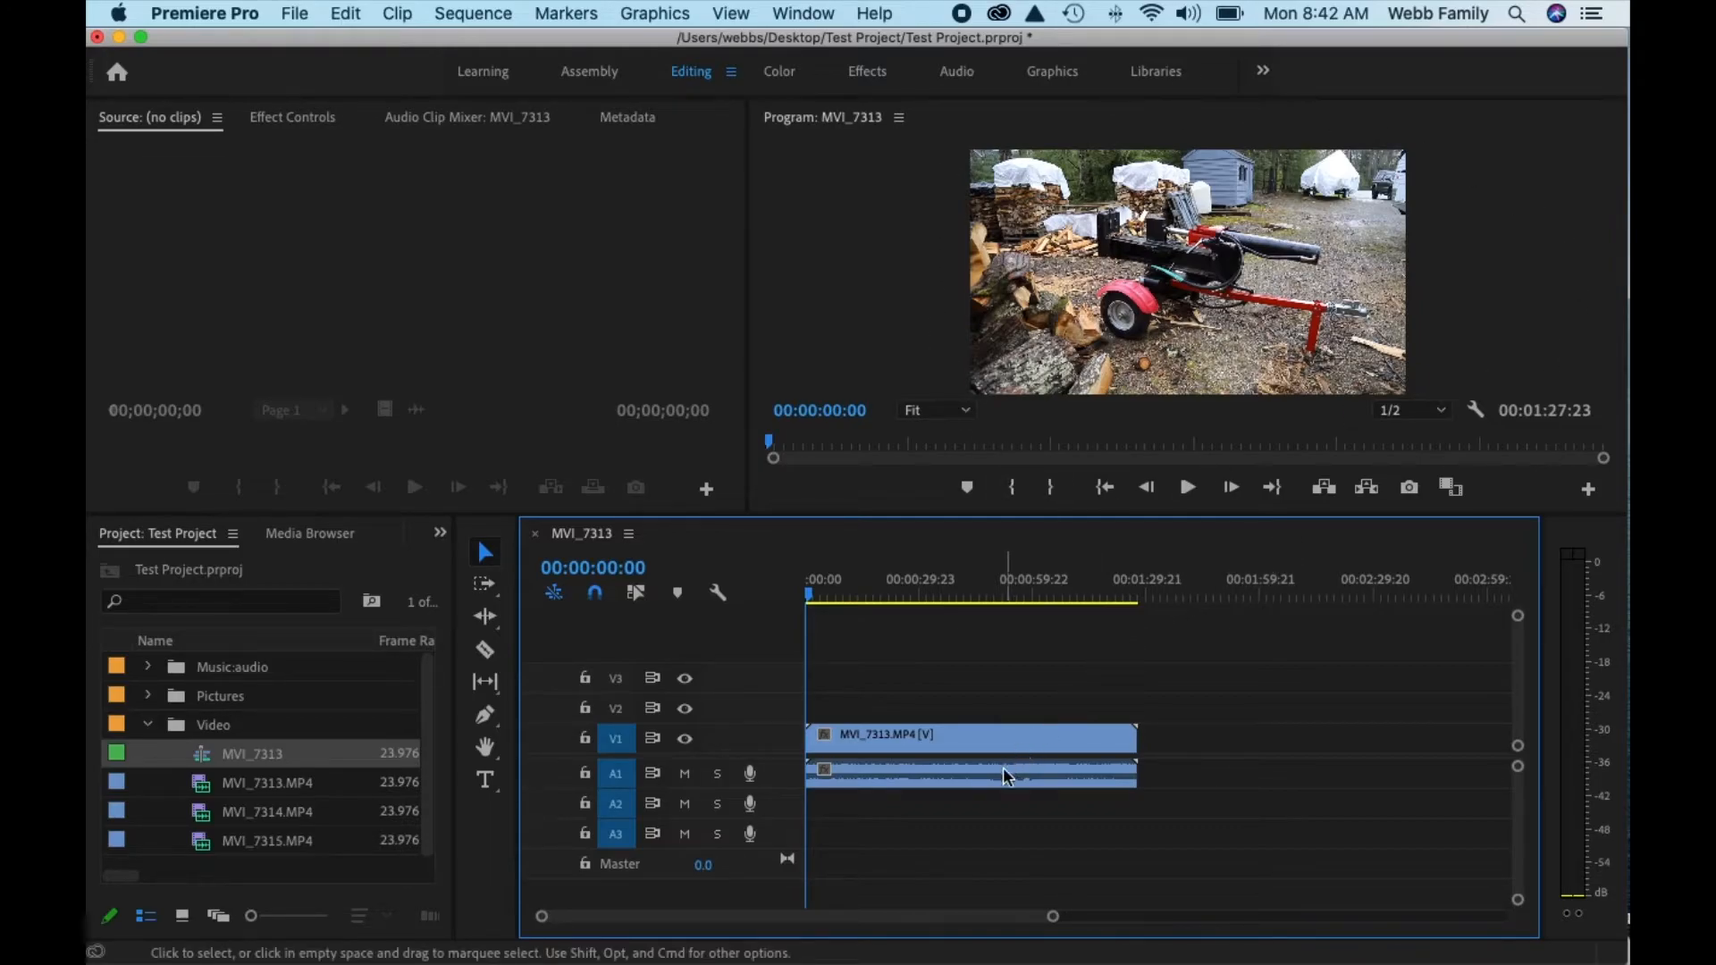
Turn on Linked Selection for the timeline and select the MVI_7313.MP4 video together with its audio.
click(1042, 747)
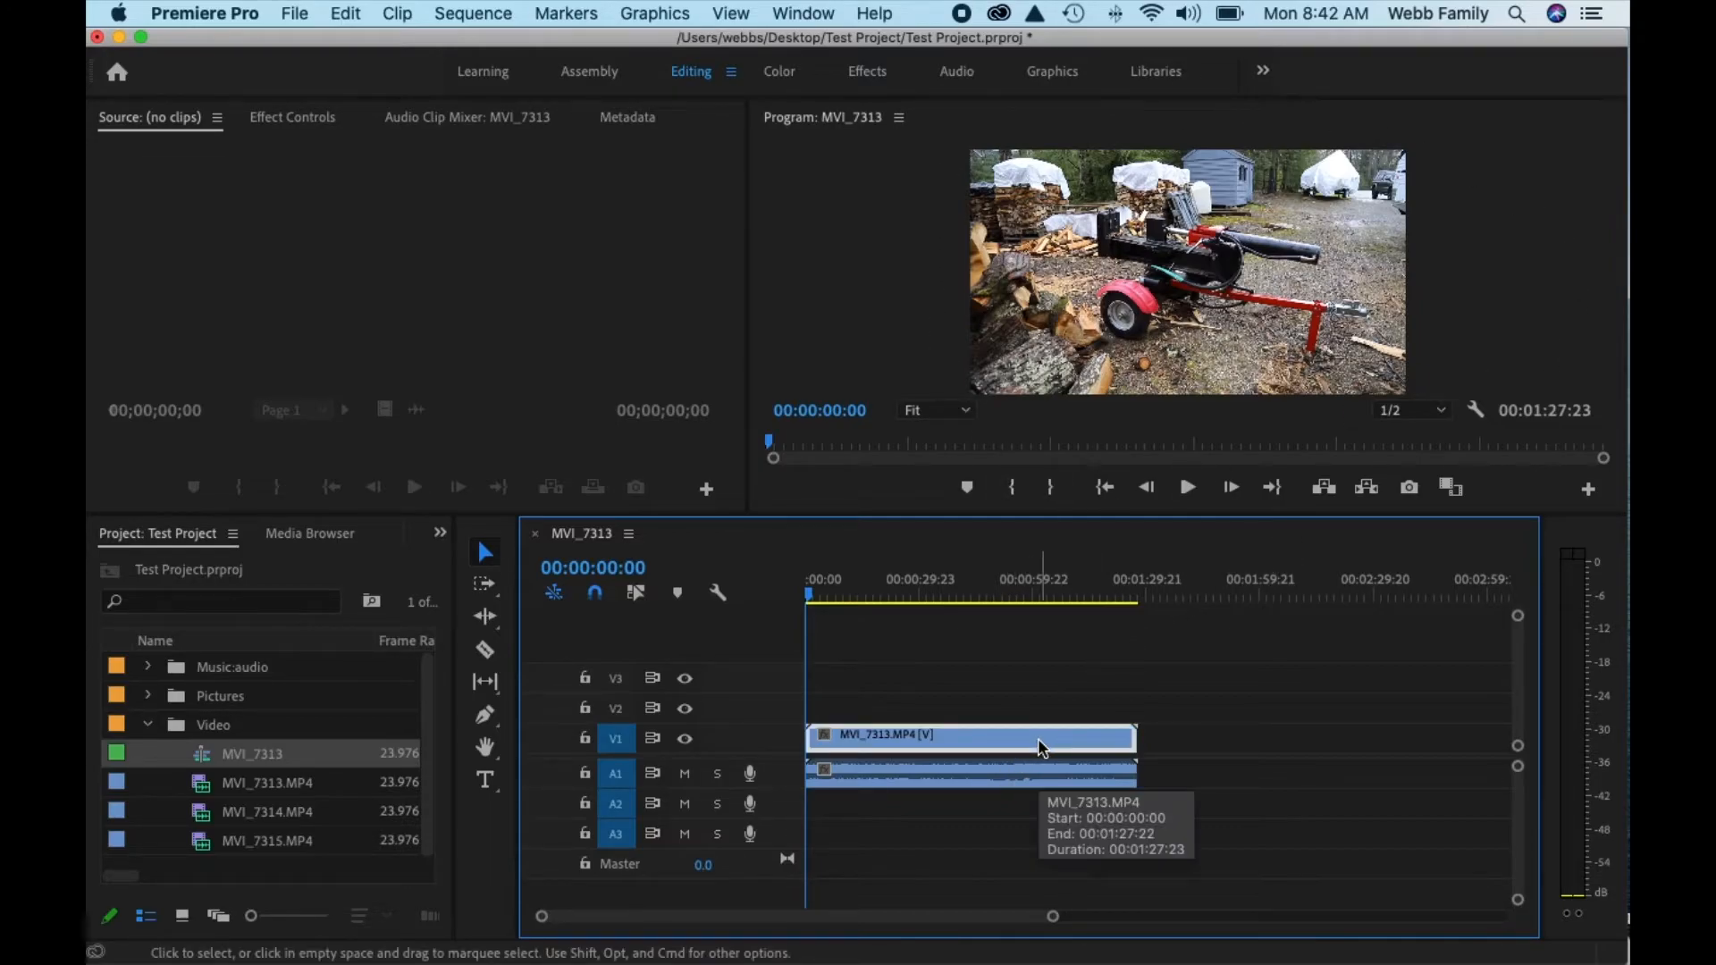
click(640, 599)
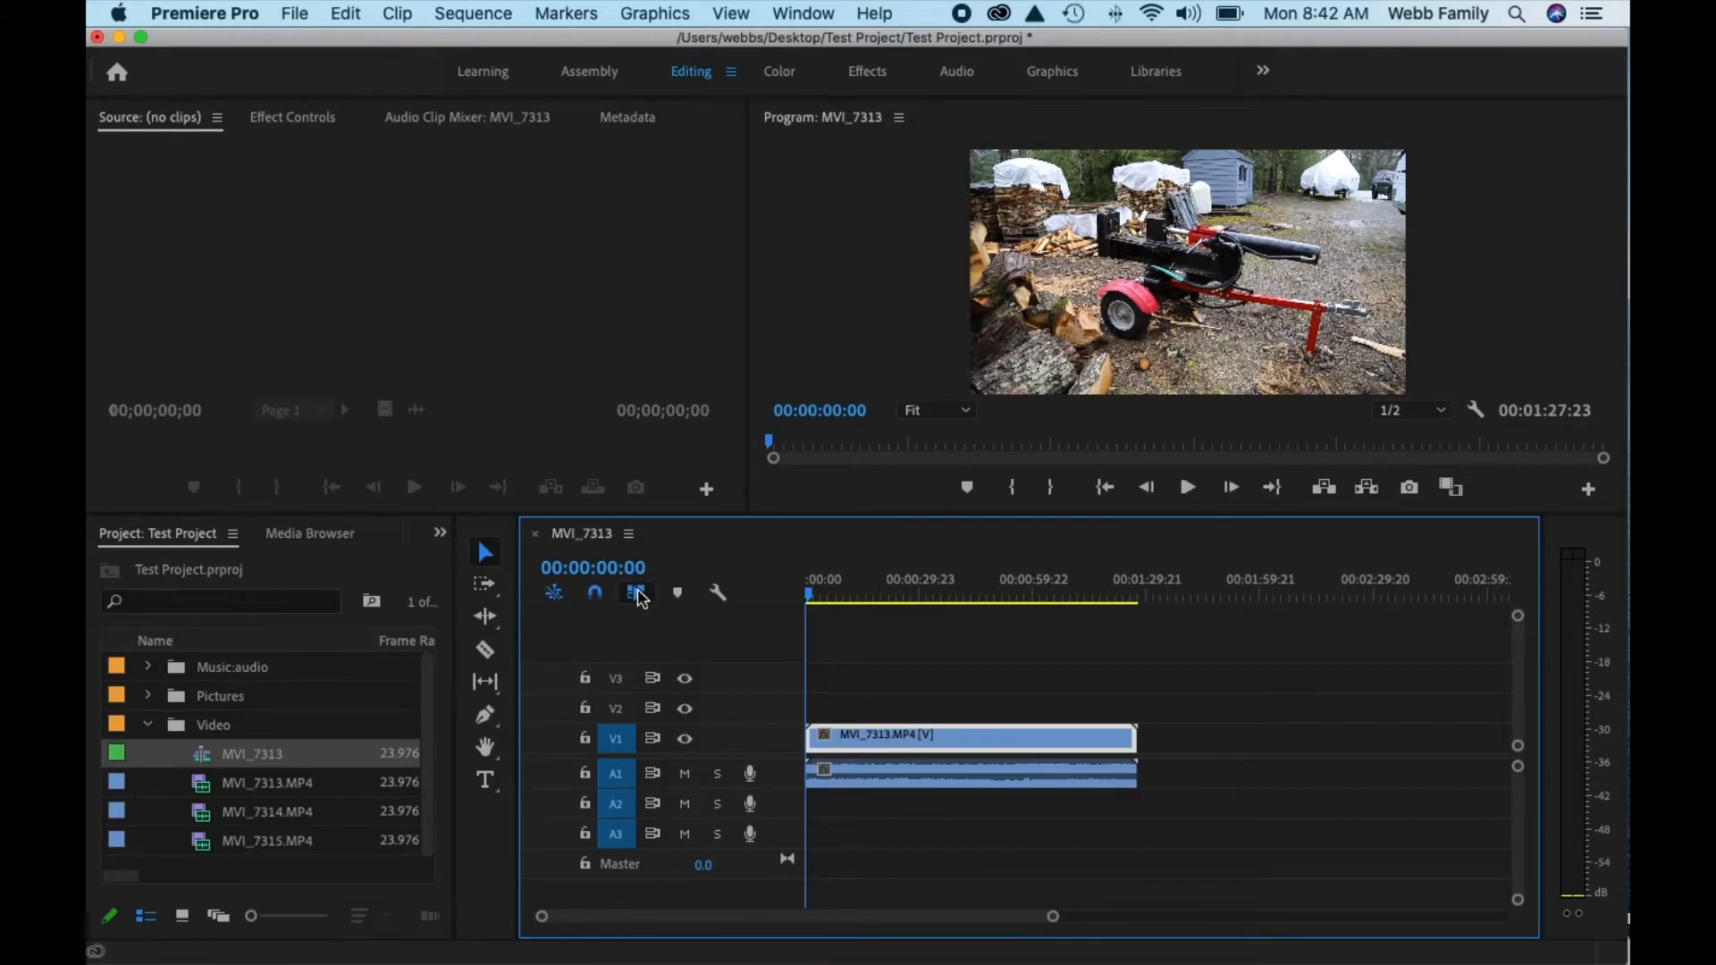
click(1074, 743)
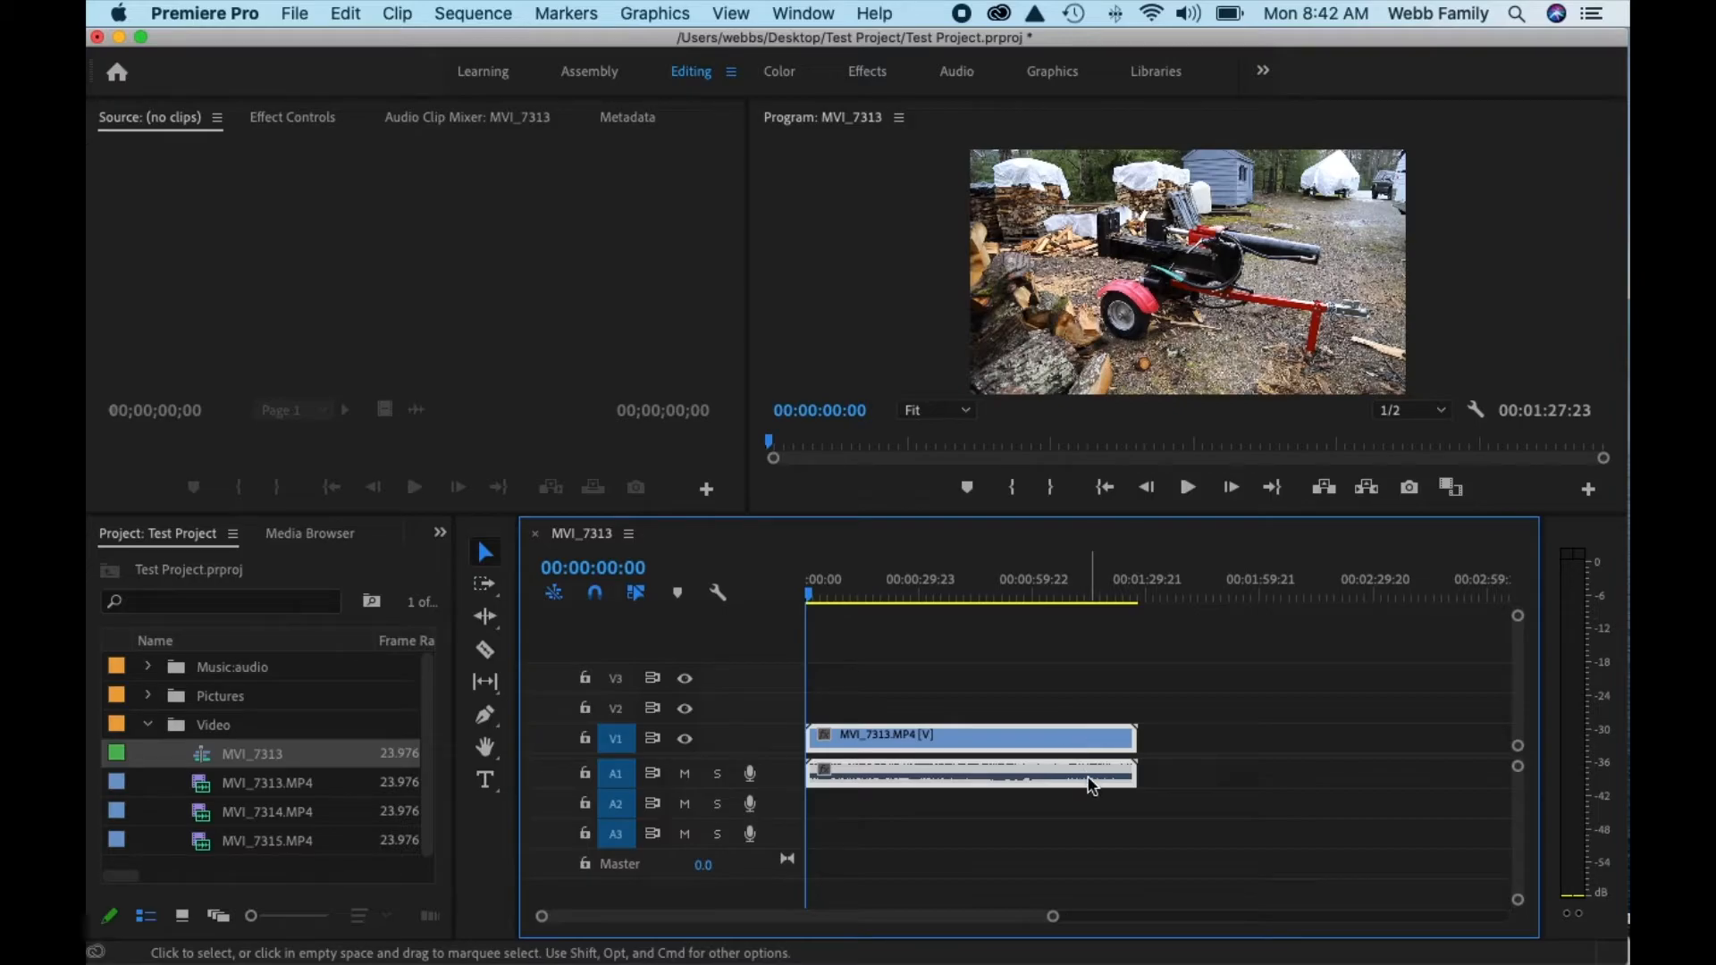
Delete the MVI_7313.MP4 video and audio from the timeline, and review the sequence settings without changing them.
key(Delete)
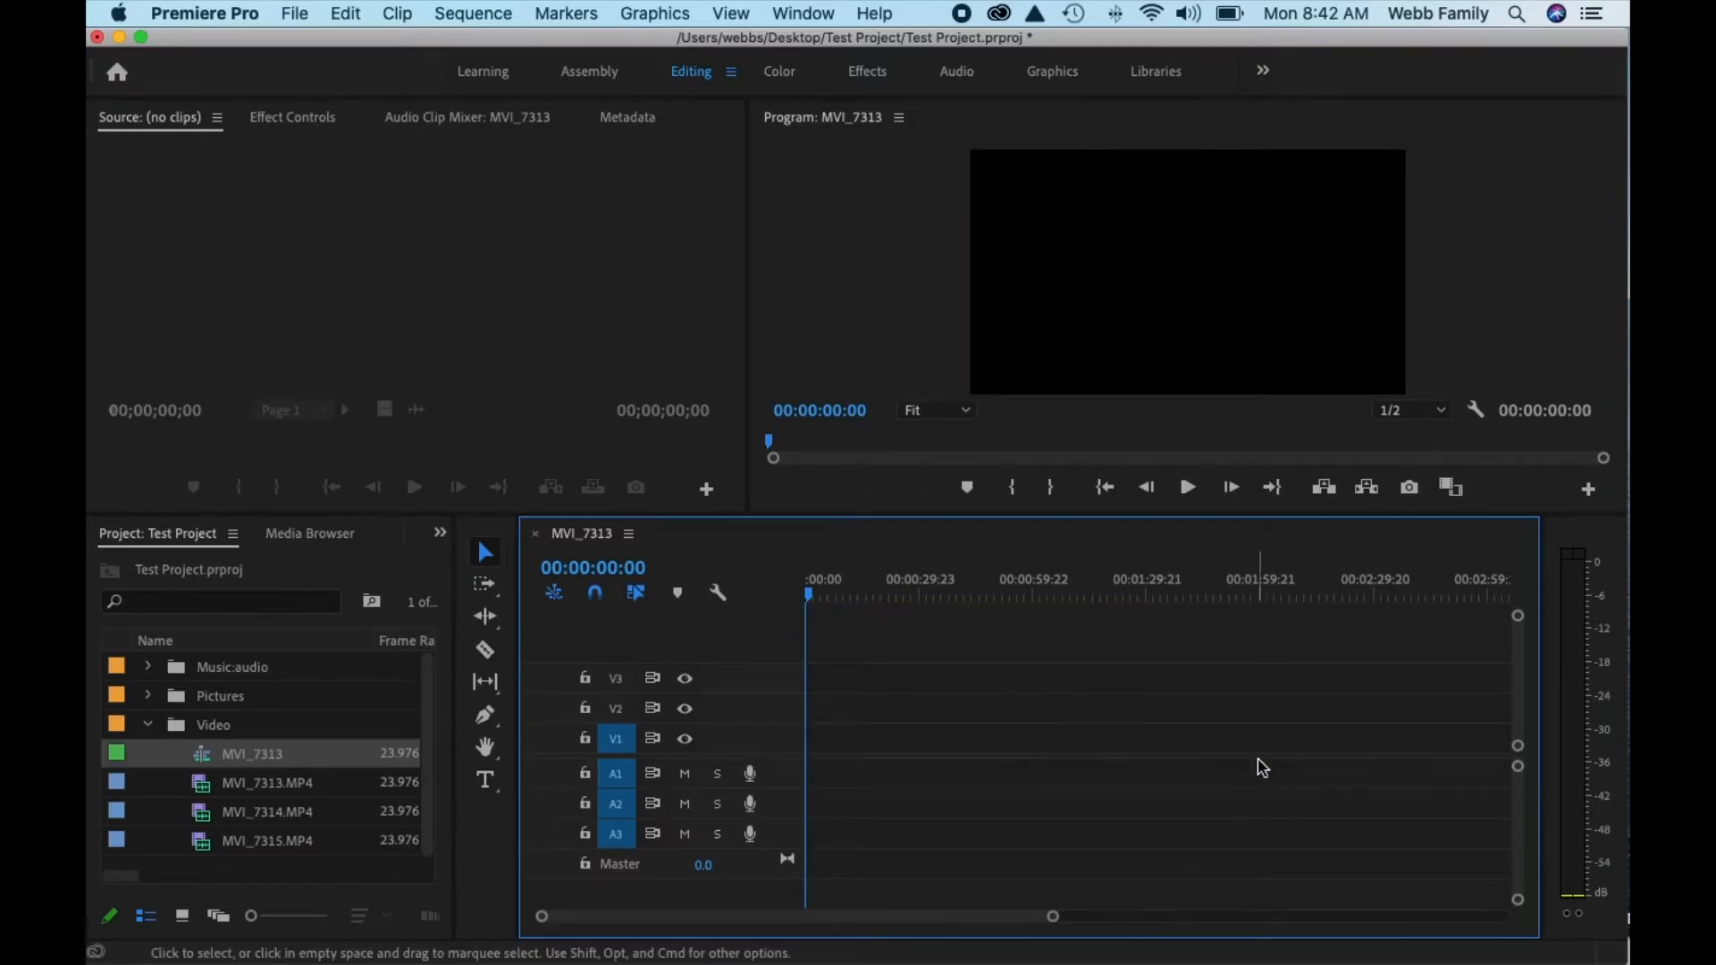
click(496, 14)
click(498, 46)
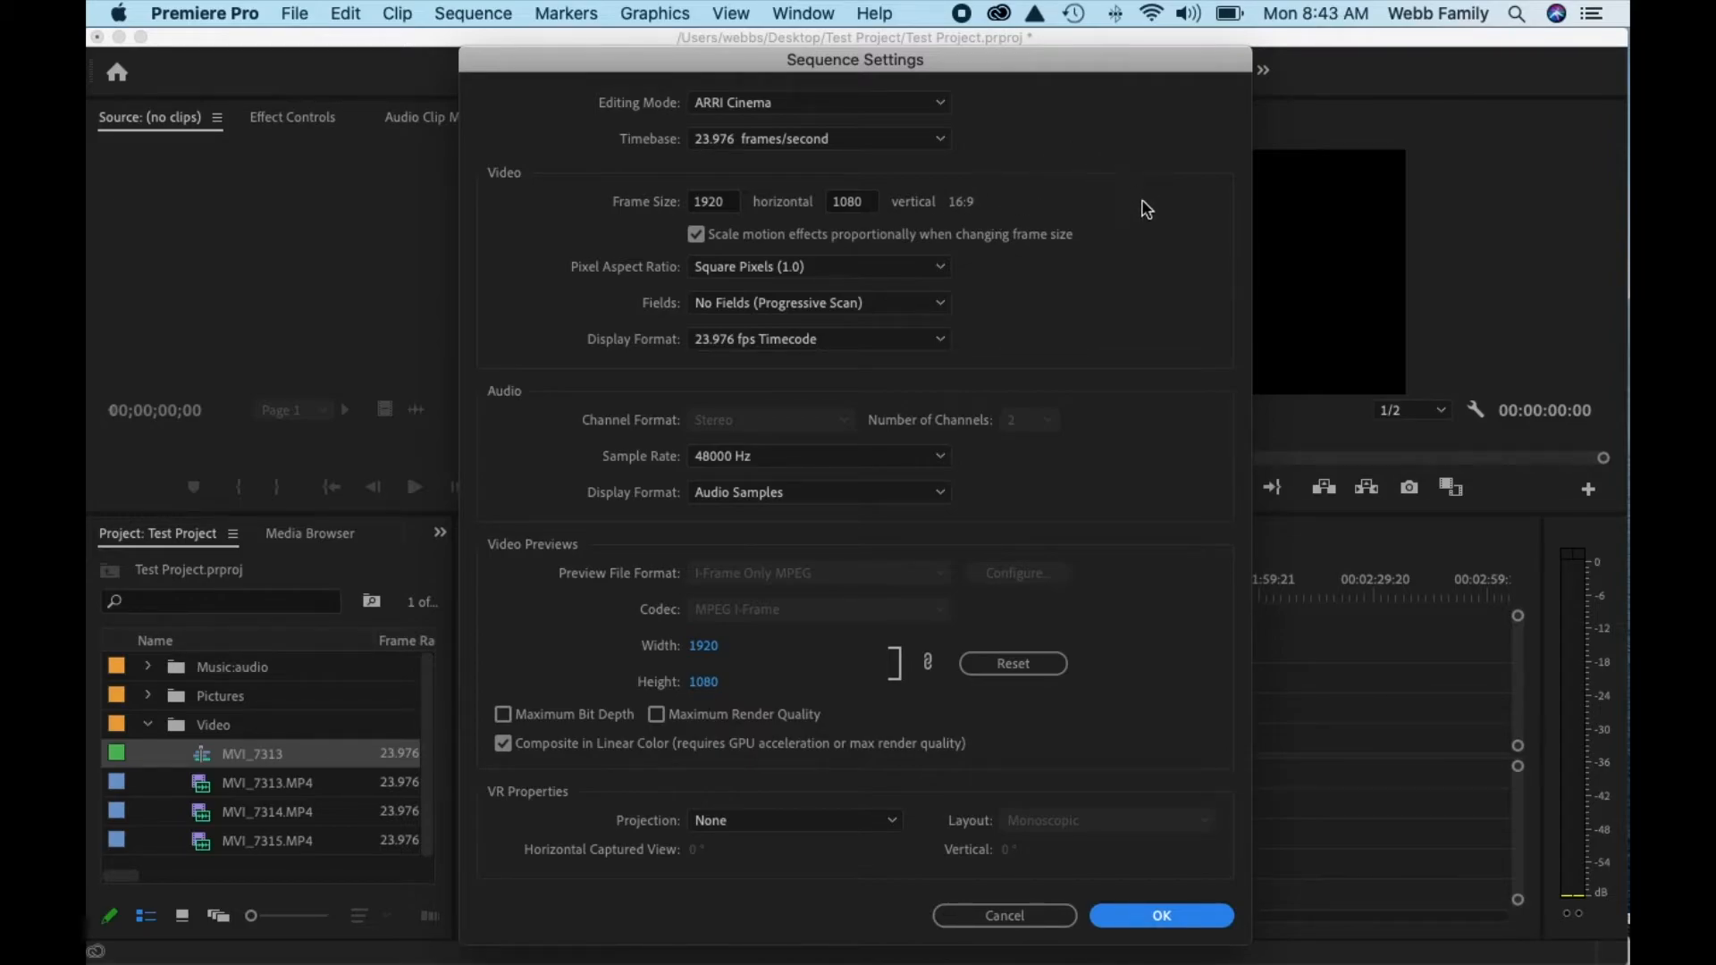
click(1162, 917)
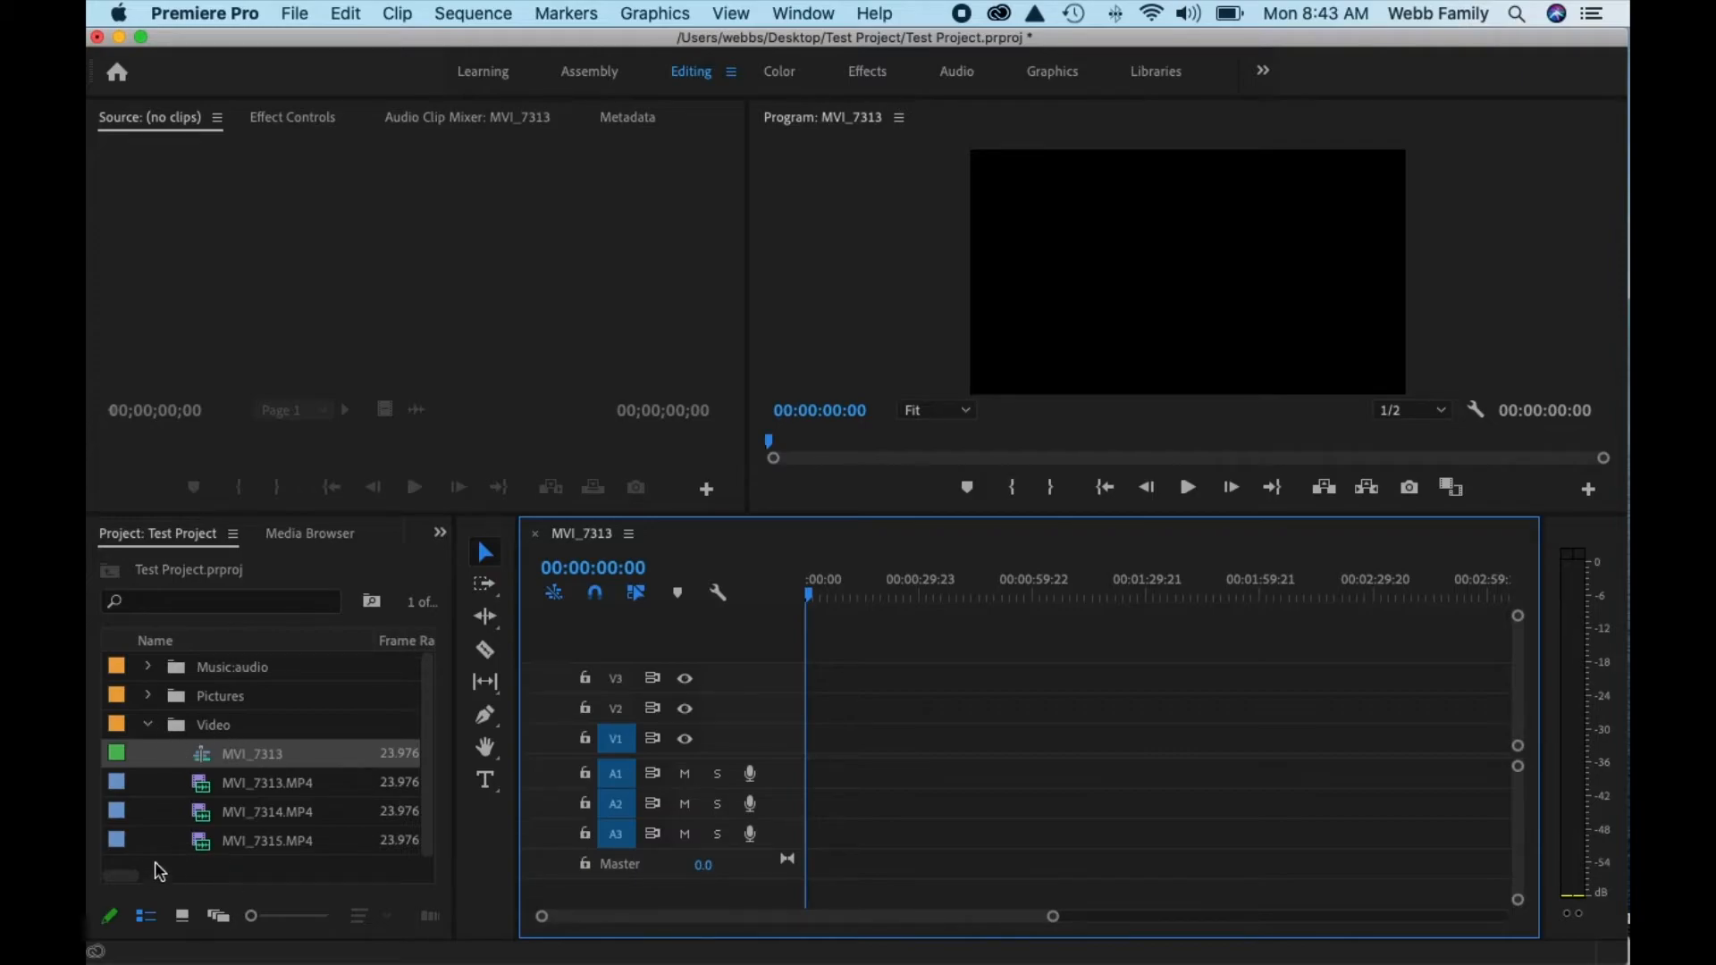
Enlarge the project view to full size and move the MVI_7313 sequence out of the Video bin to the project's top level.
click(148, 726)
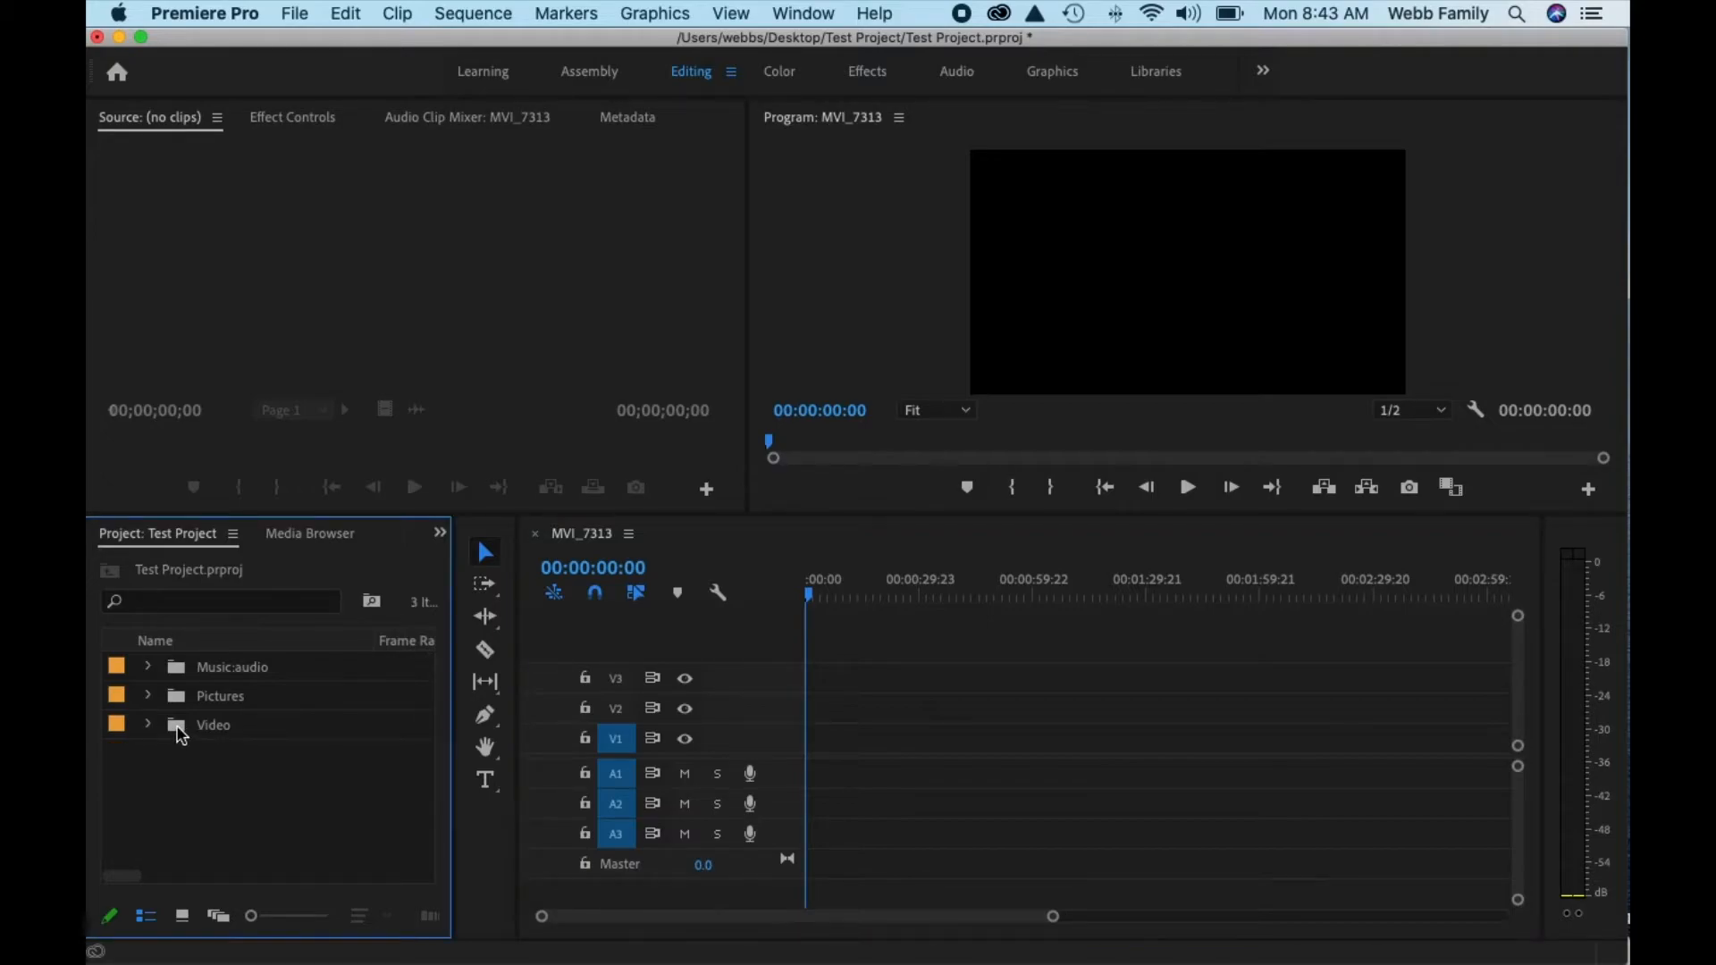
double_click(181, 735)
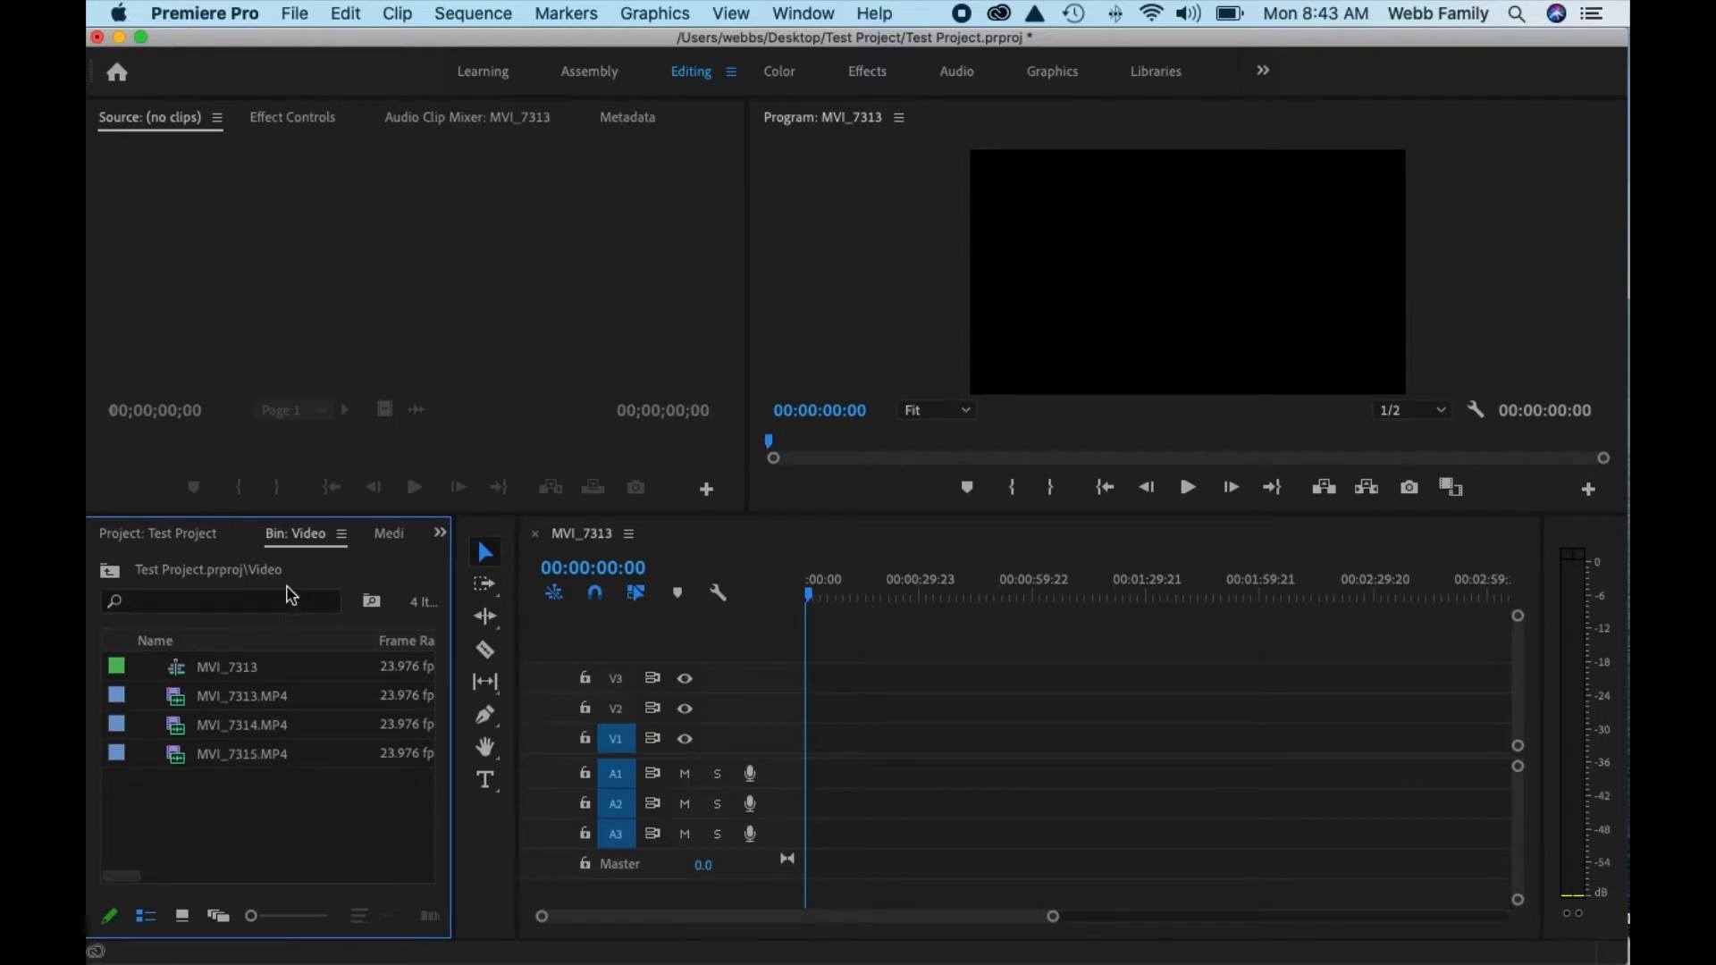
double_click(298, 539)
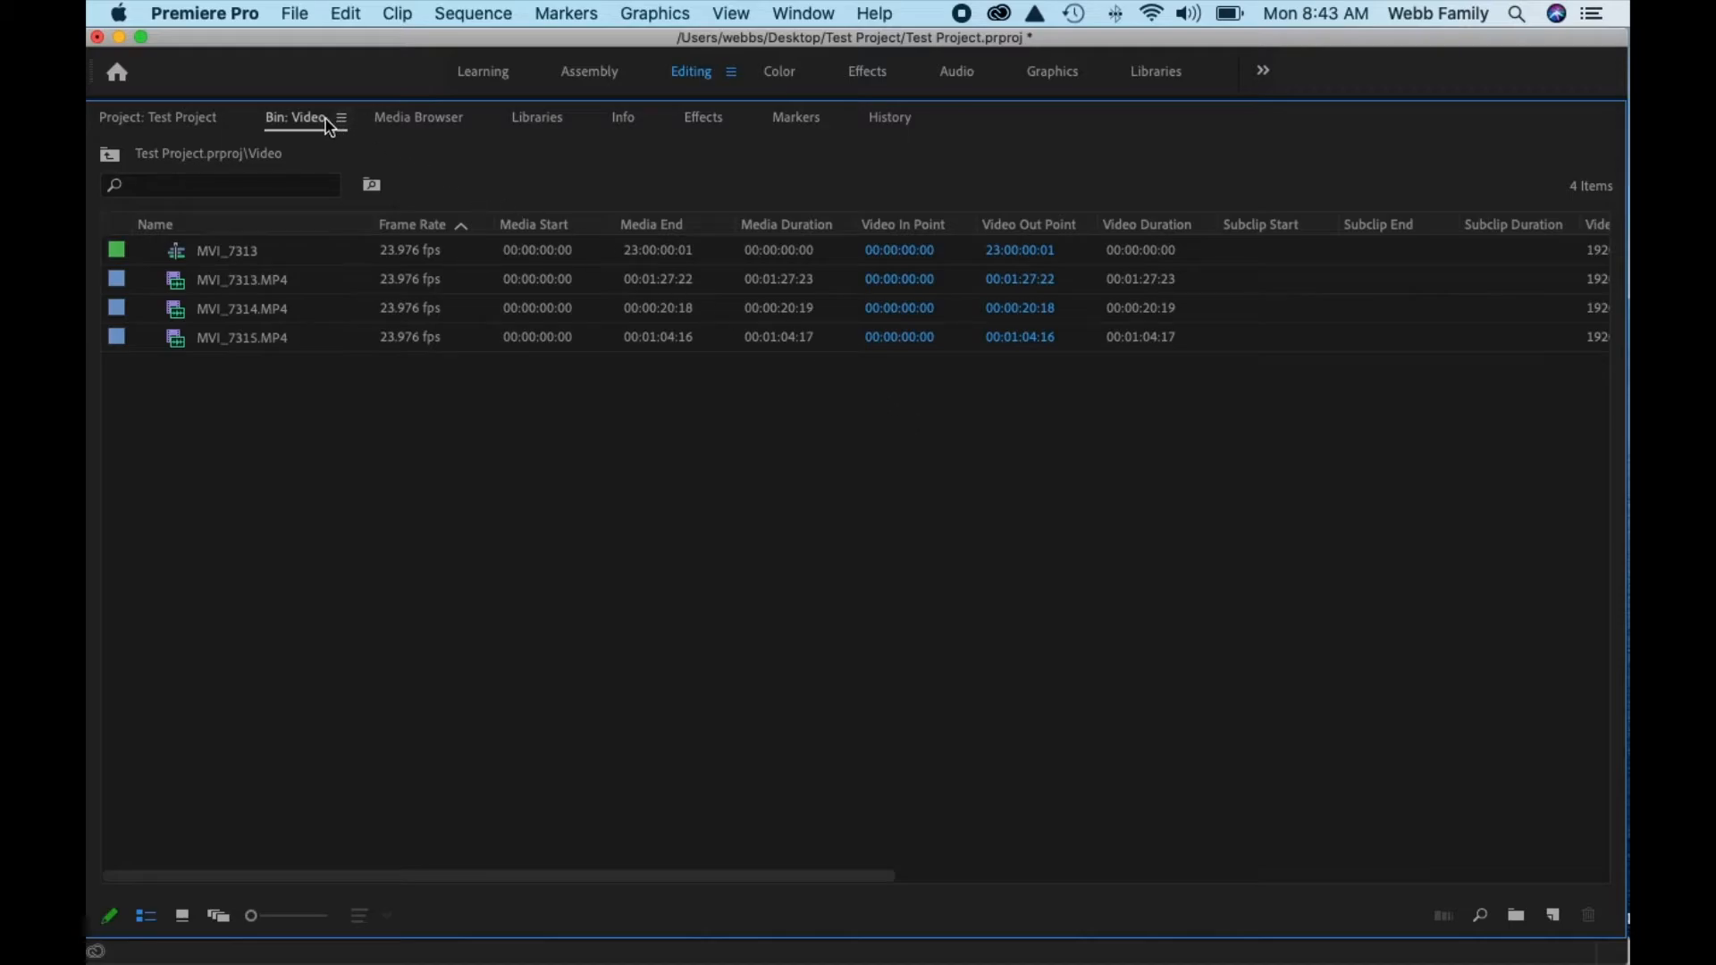
click(161, 121)
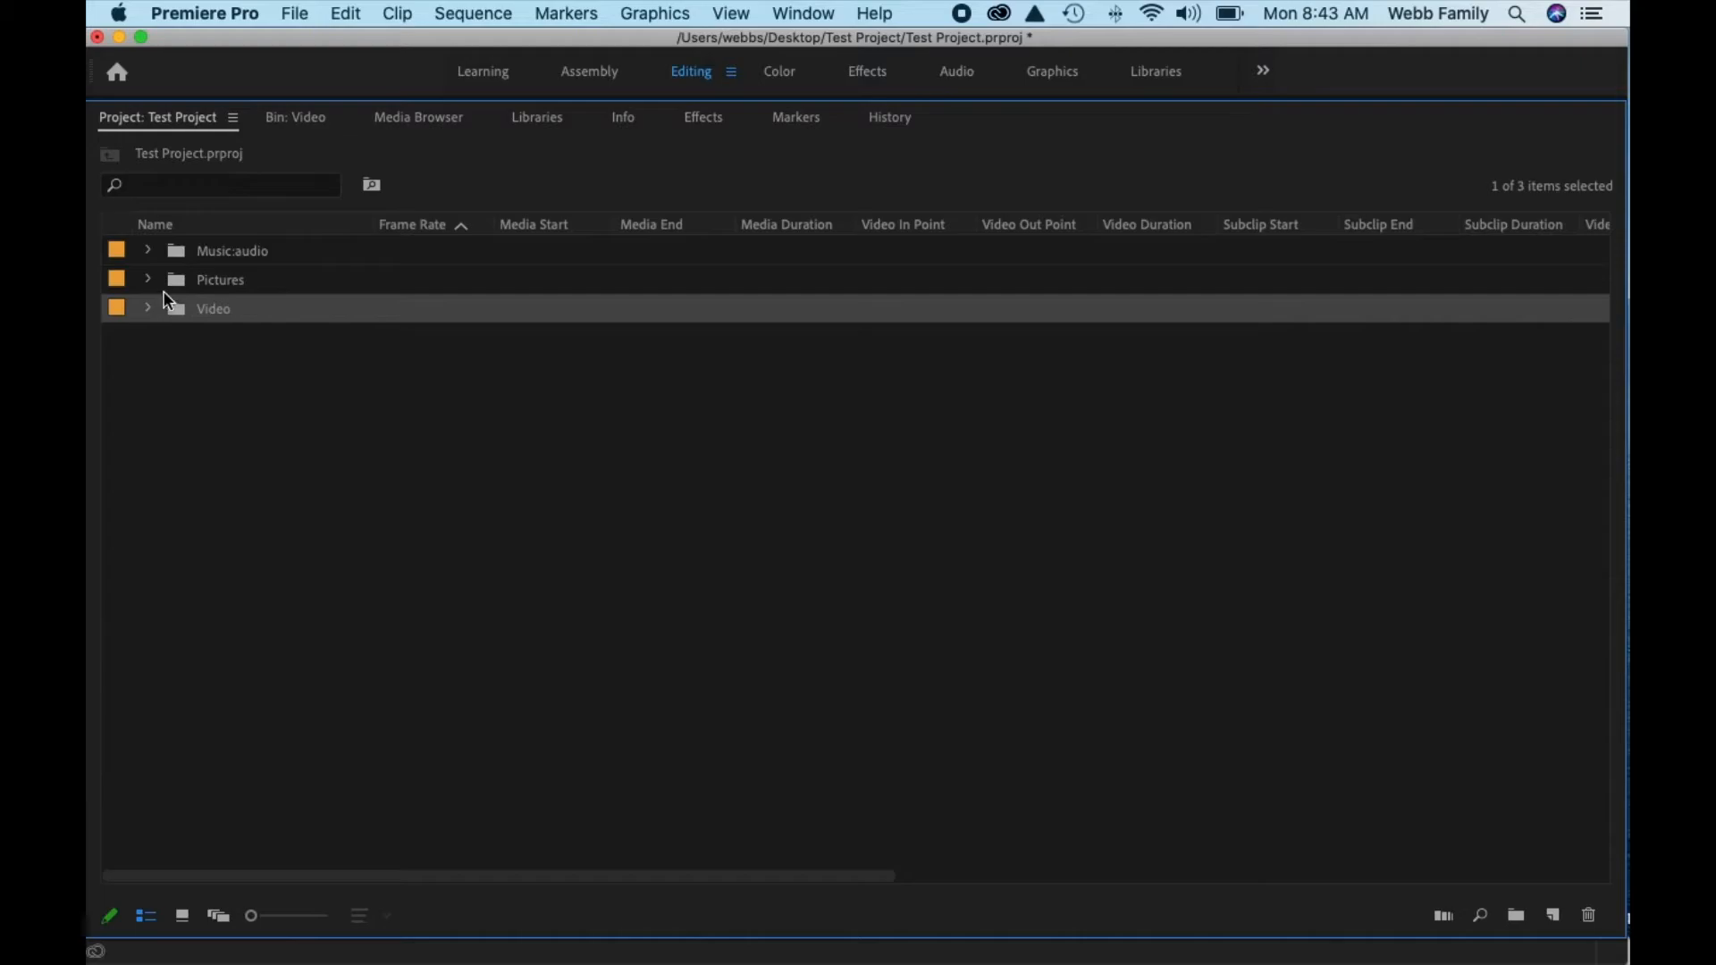
click(148, 309)
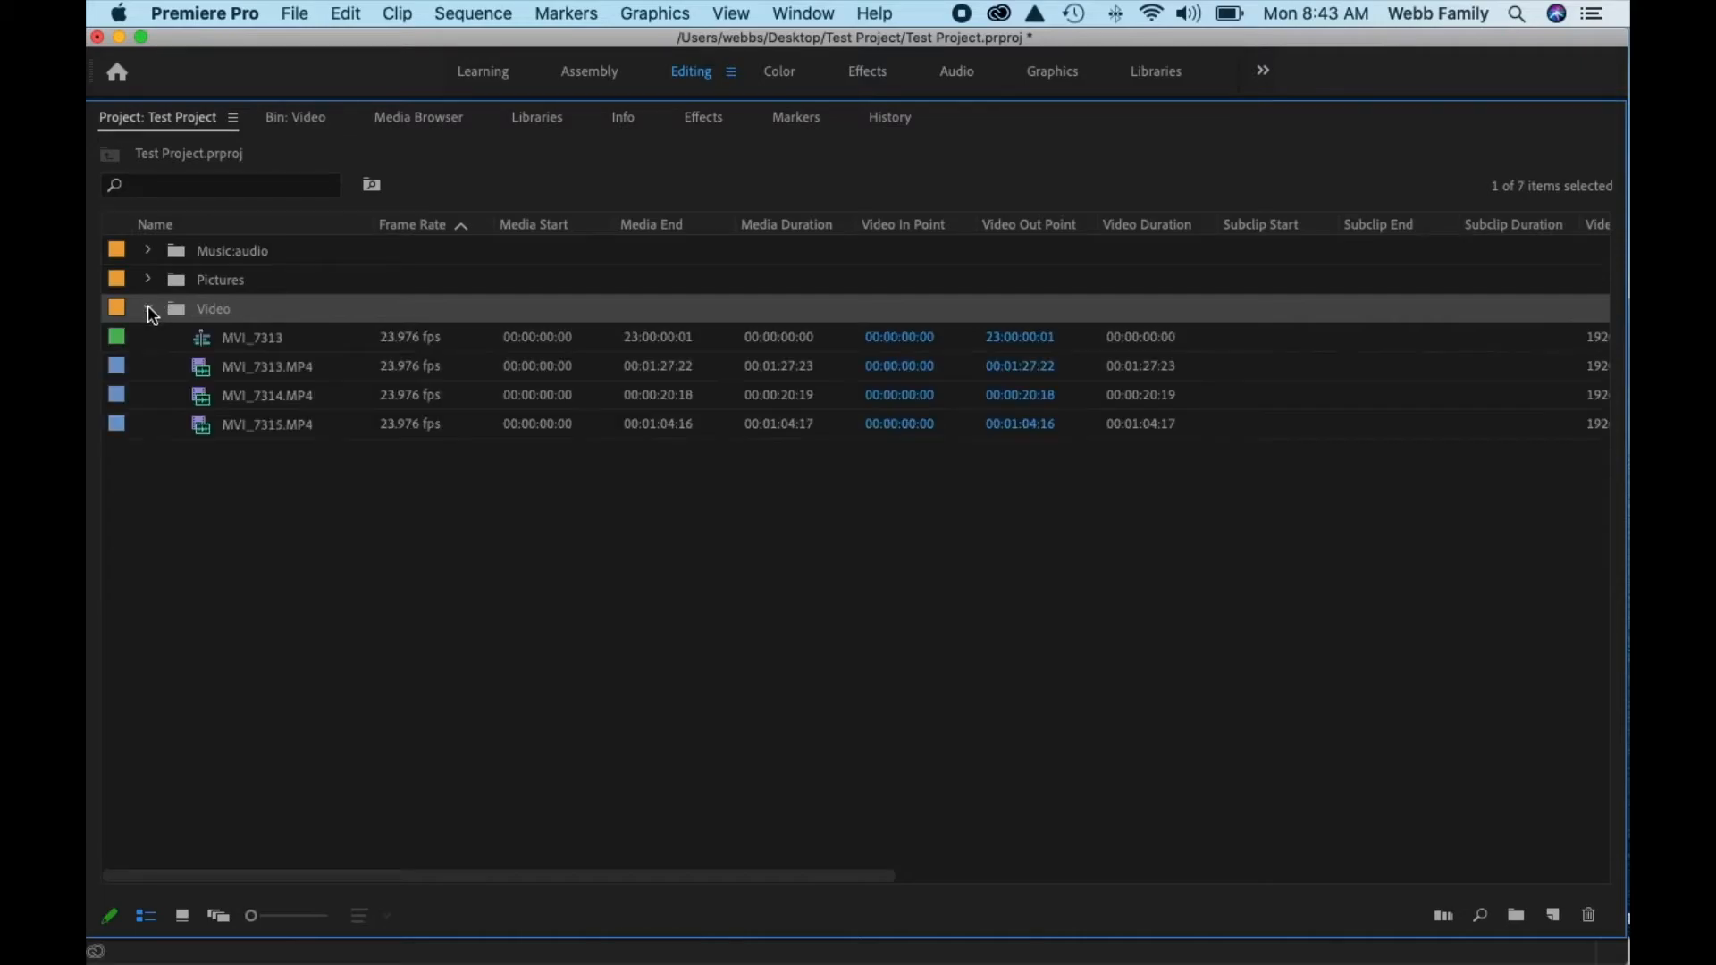
click(213, 346)
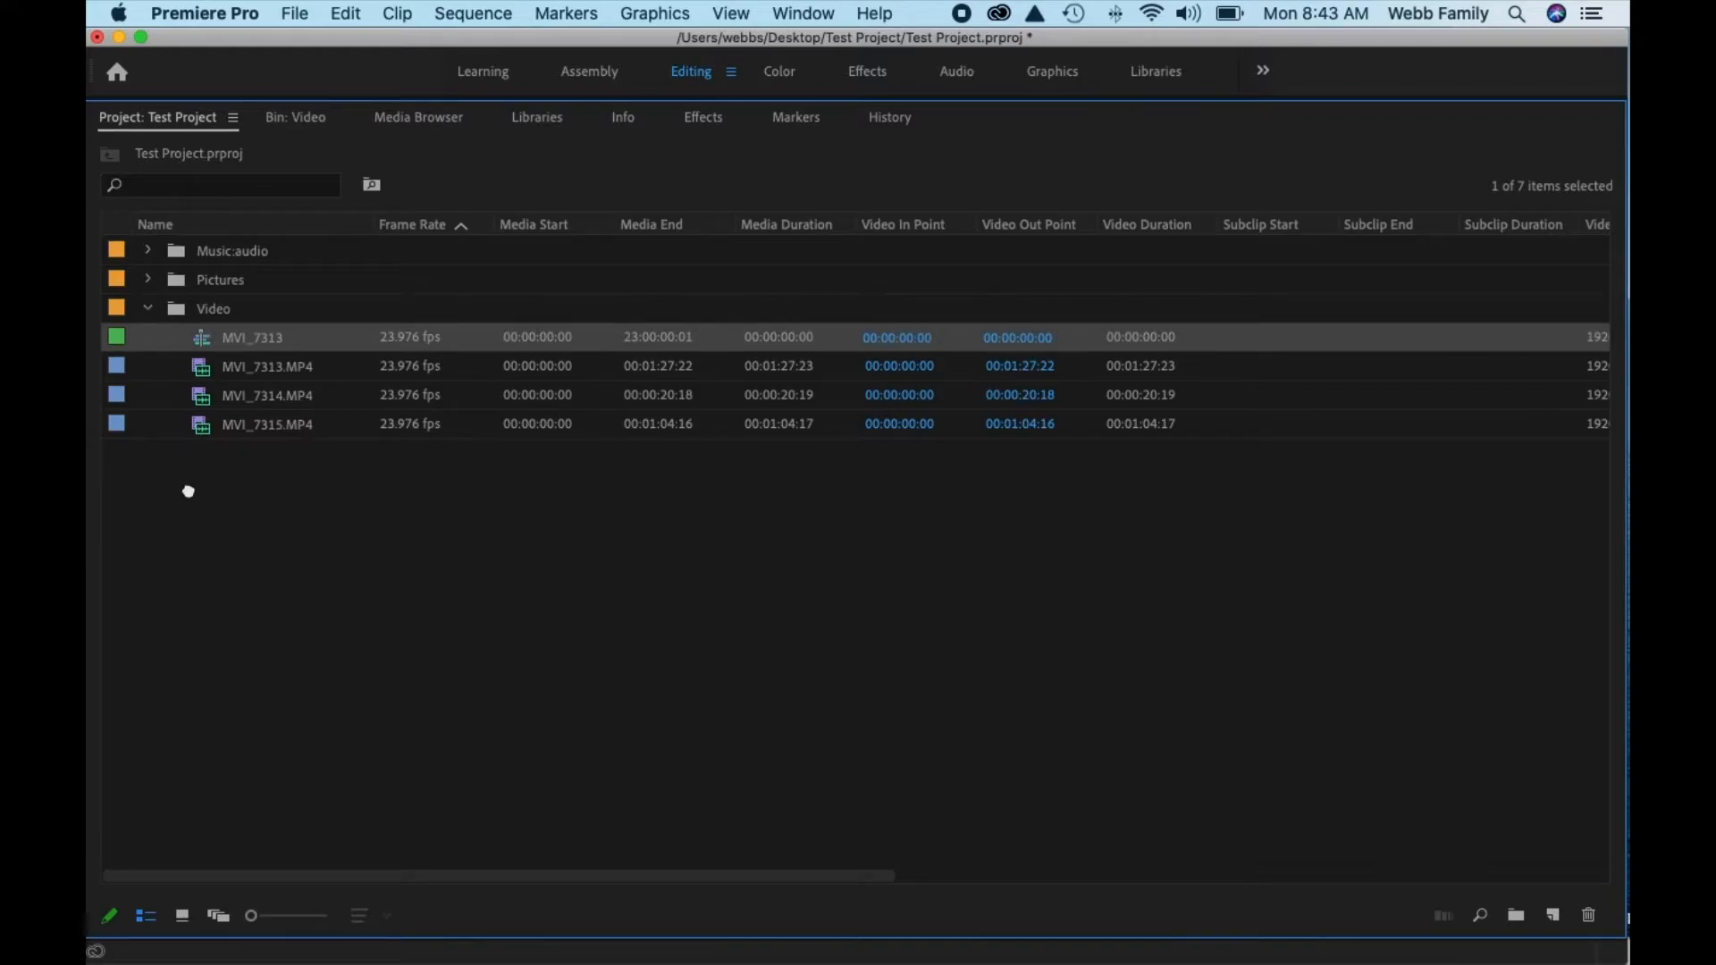
drag(188, 492, 192, 497)
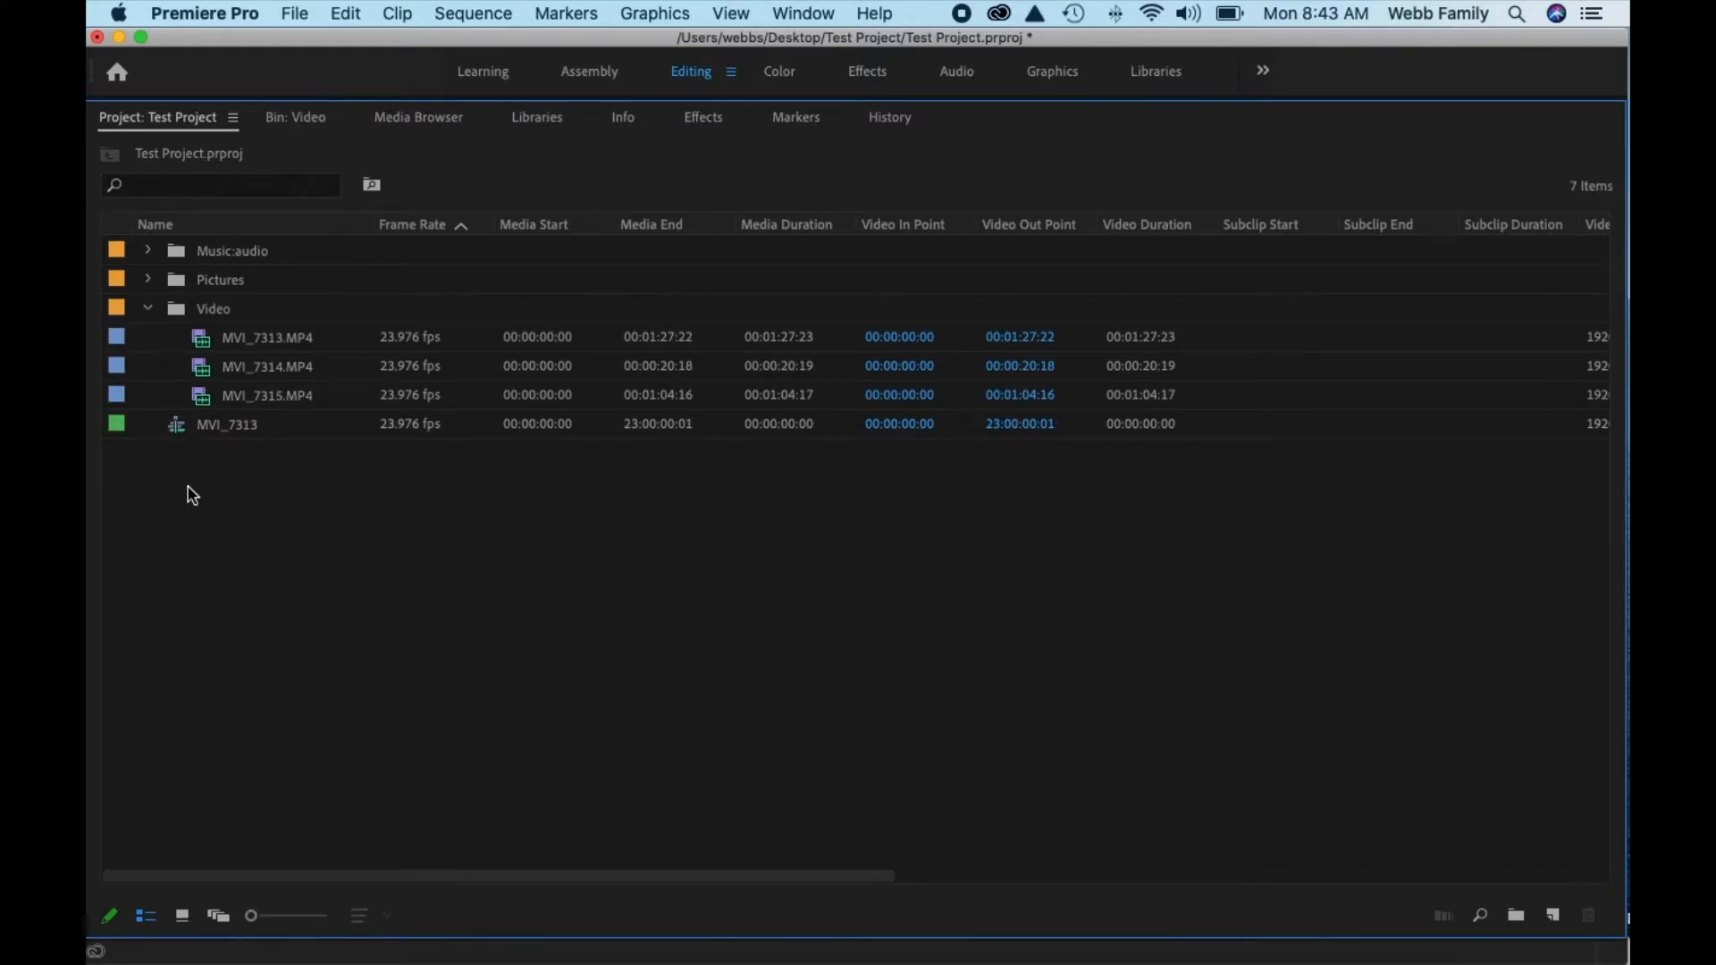
Rename the MVI_7313 sequence as "Test Projet".
click(233, 433)
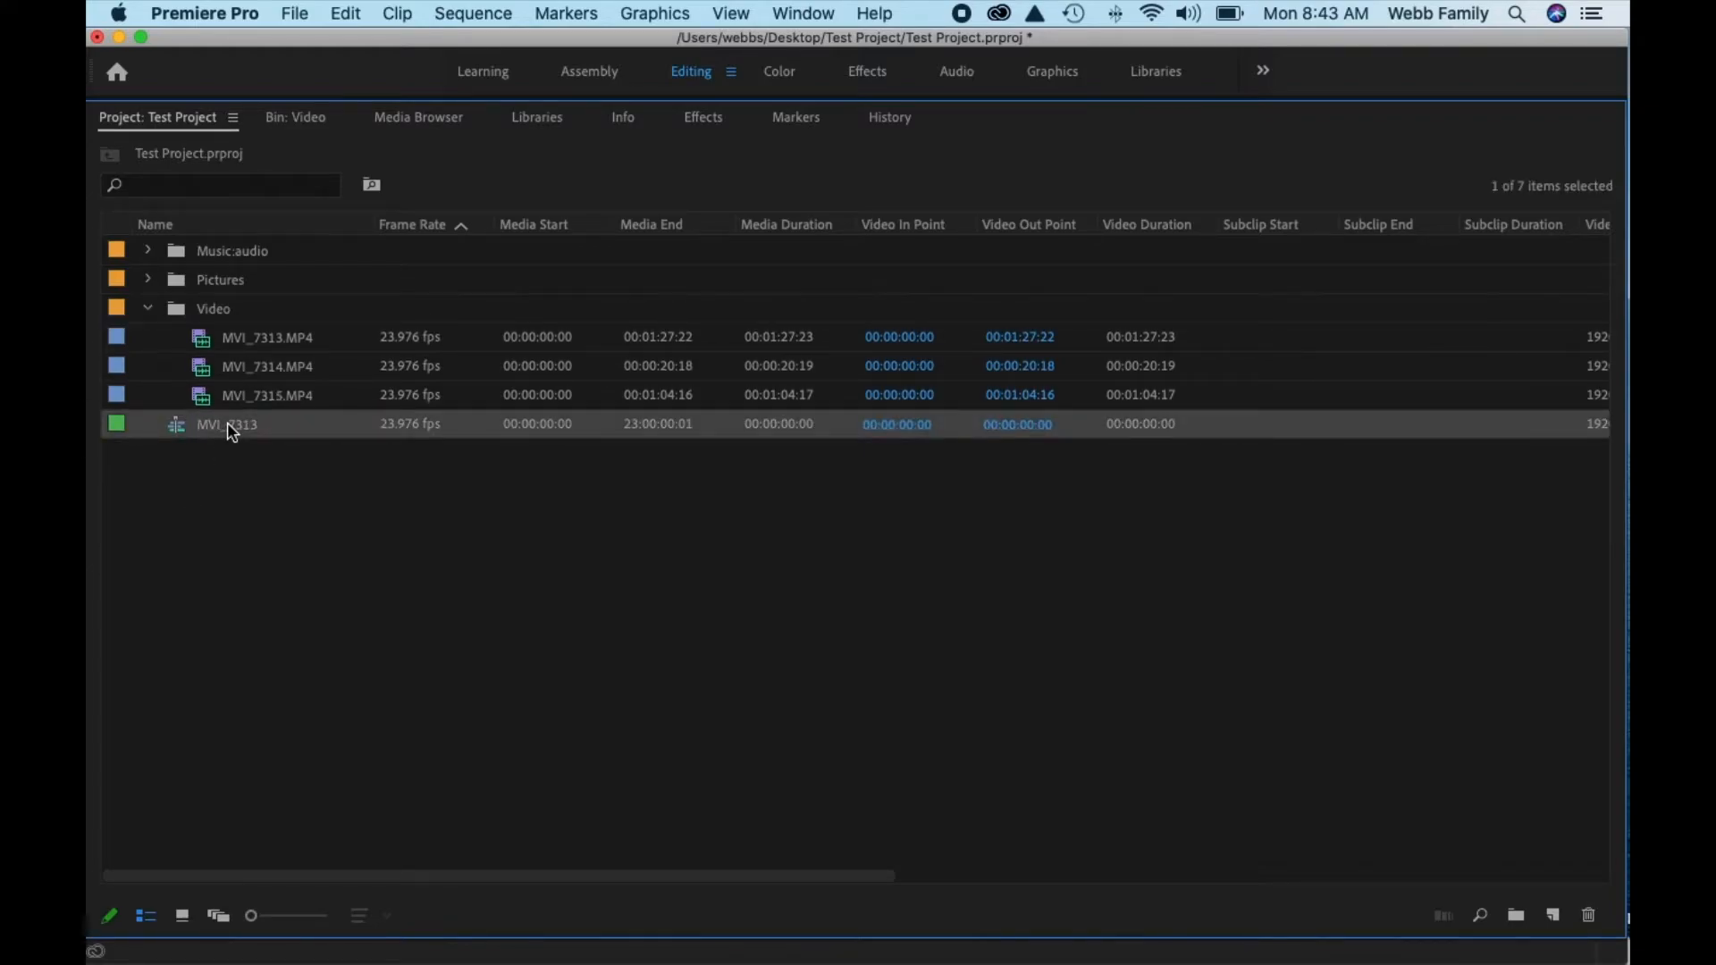
click(228, 426)
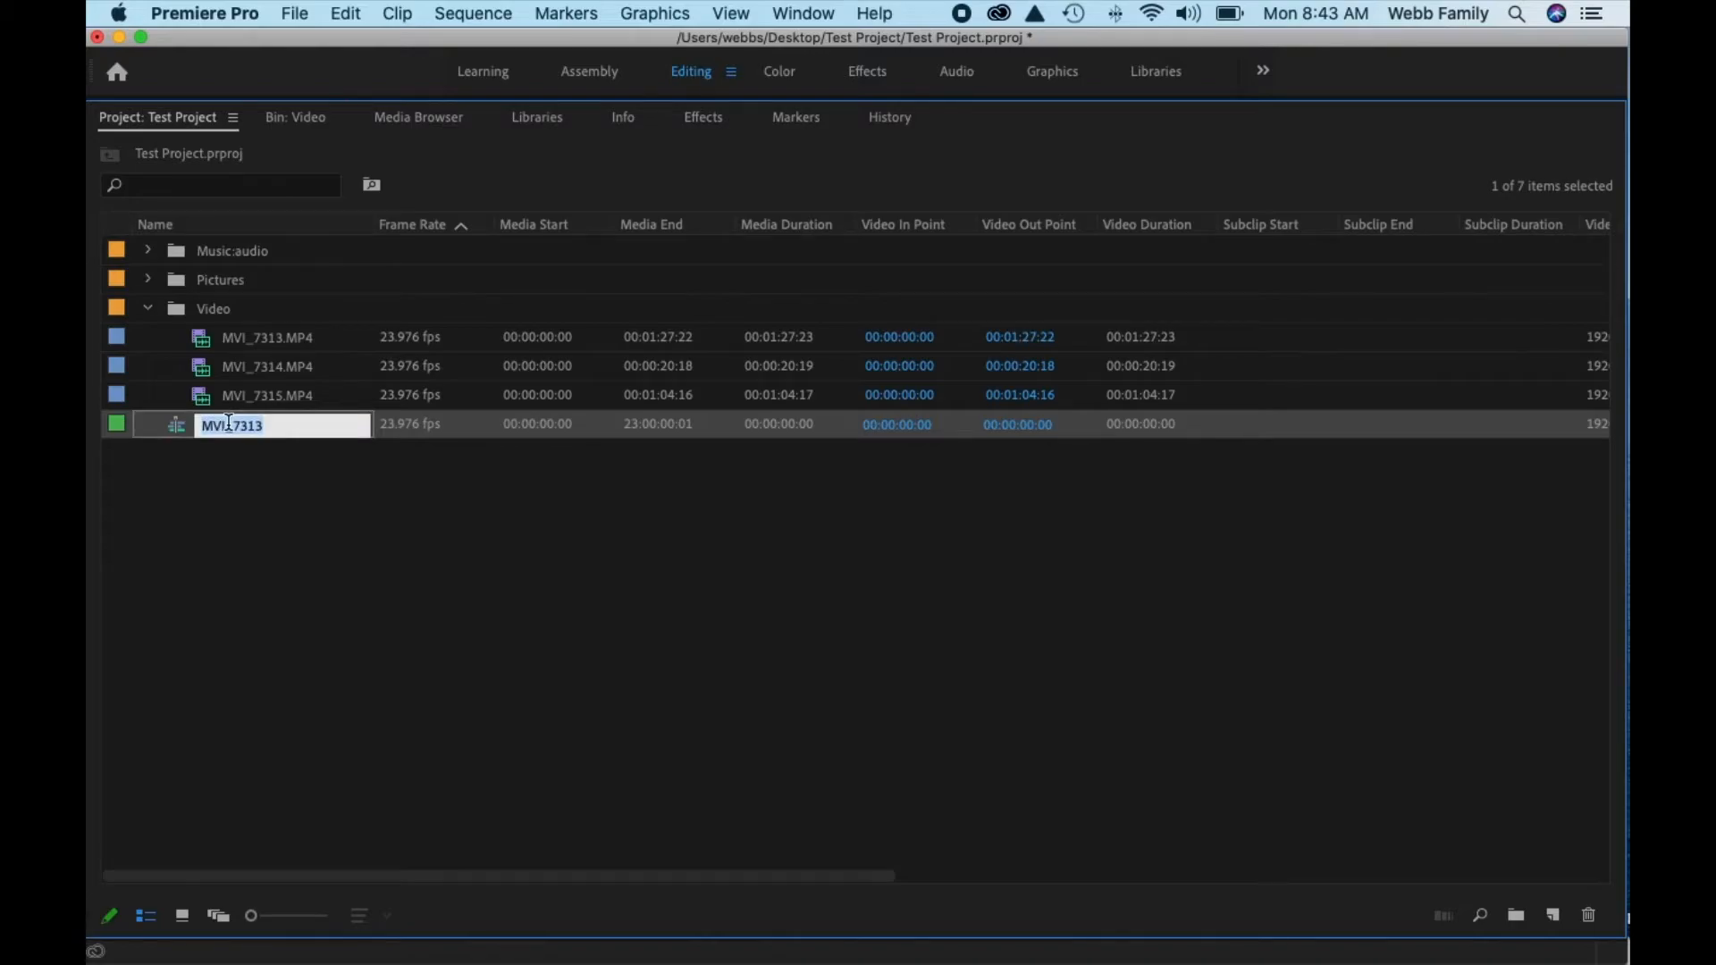
text(Test Projet)
key(Return)
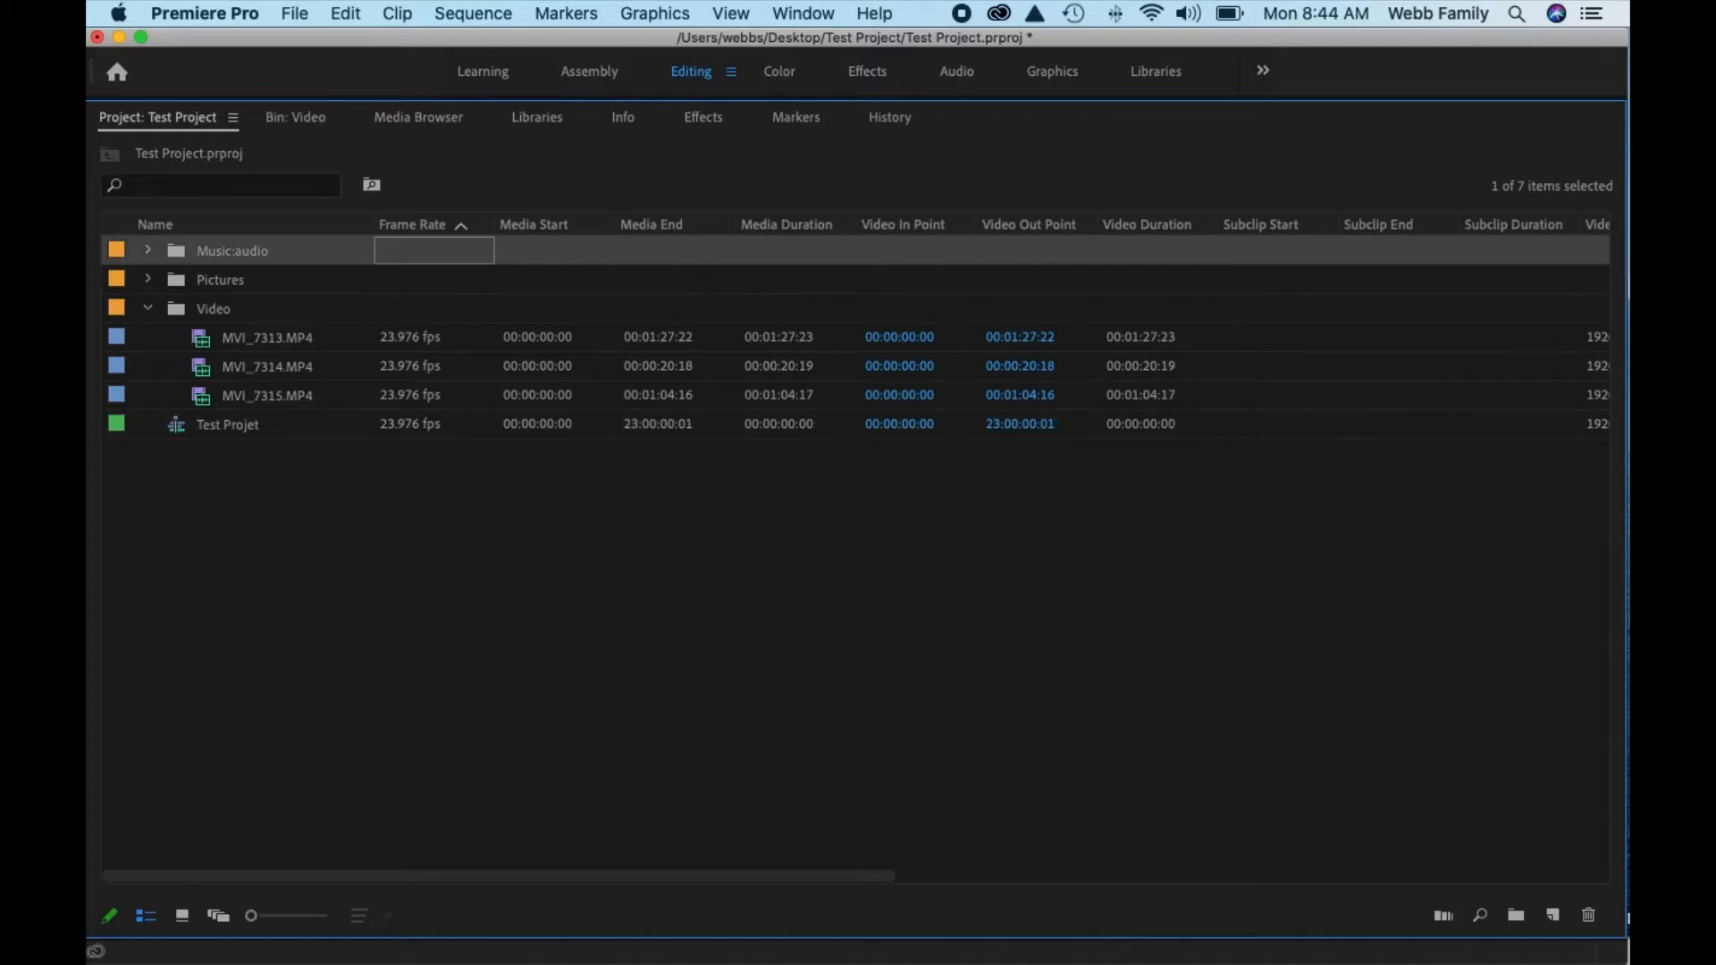
Restore the project view to its normal size and place MVI_7313.MP4 from the Video bin at the start of the timeline.
click(148, 308)
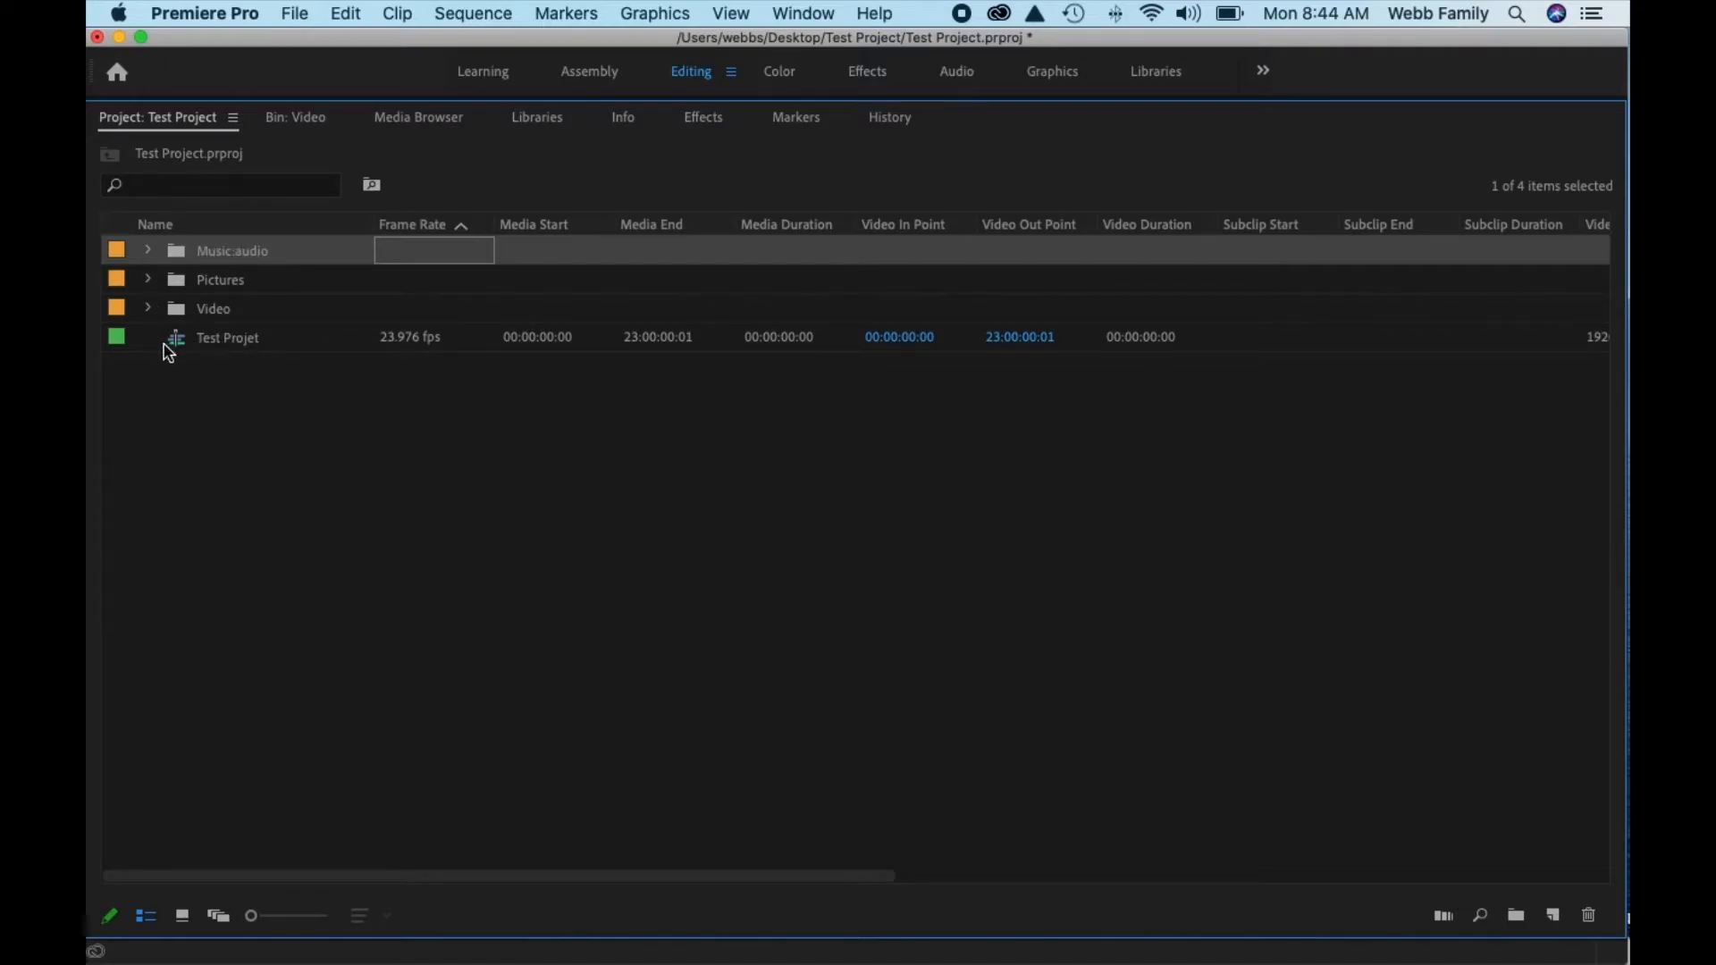
double_click(164, 130)
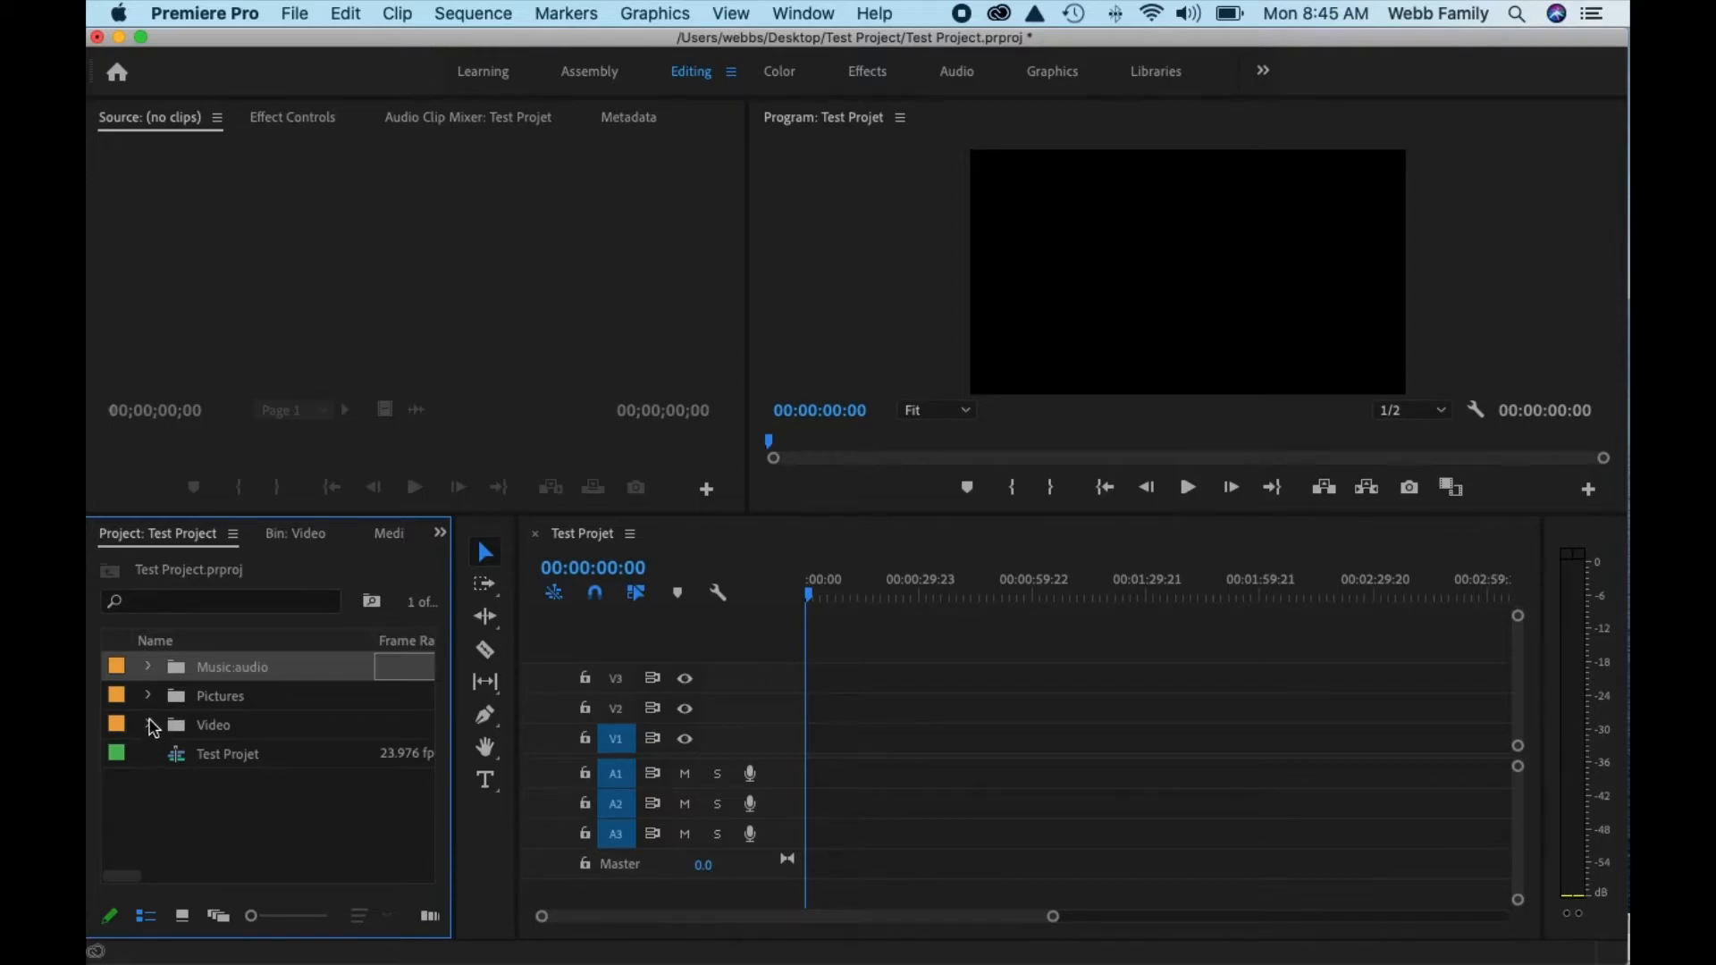
click(149, 726)
drag(202, 756, 816, 765)
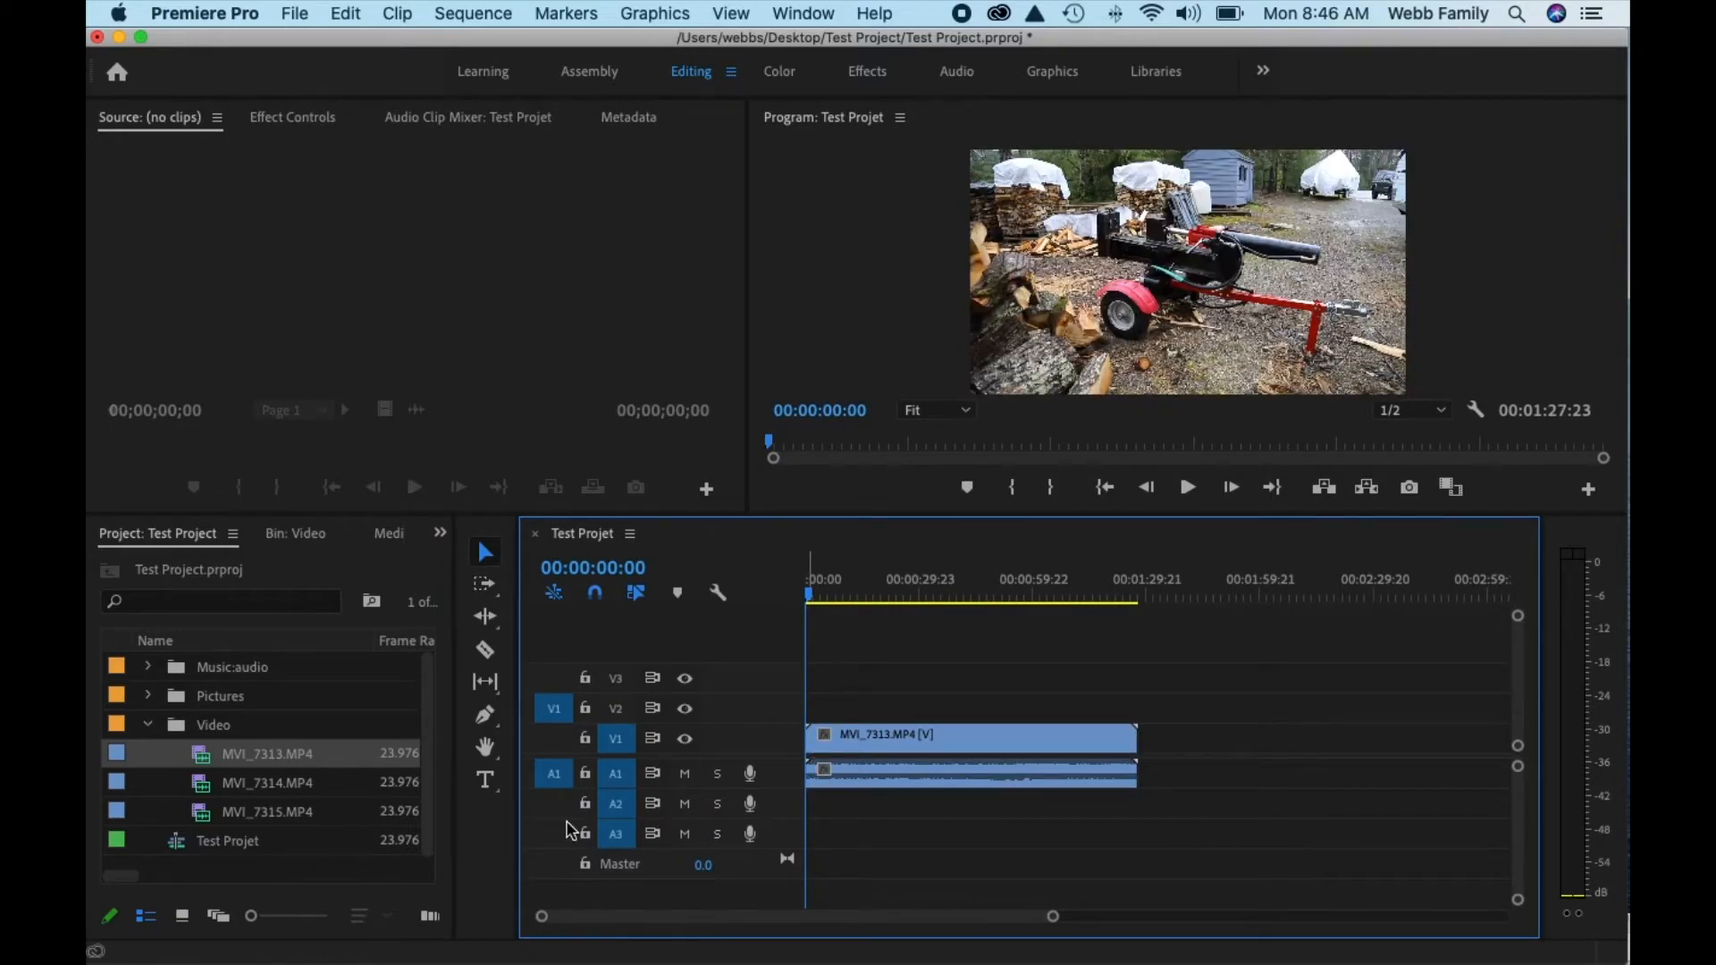
Preview both images in the Pictures bin and place the Screen Shot 2020-04-09 image directly after MVI_7313.MP4 on V1.
click(148, 696)
click(203, 726)
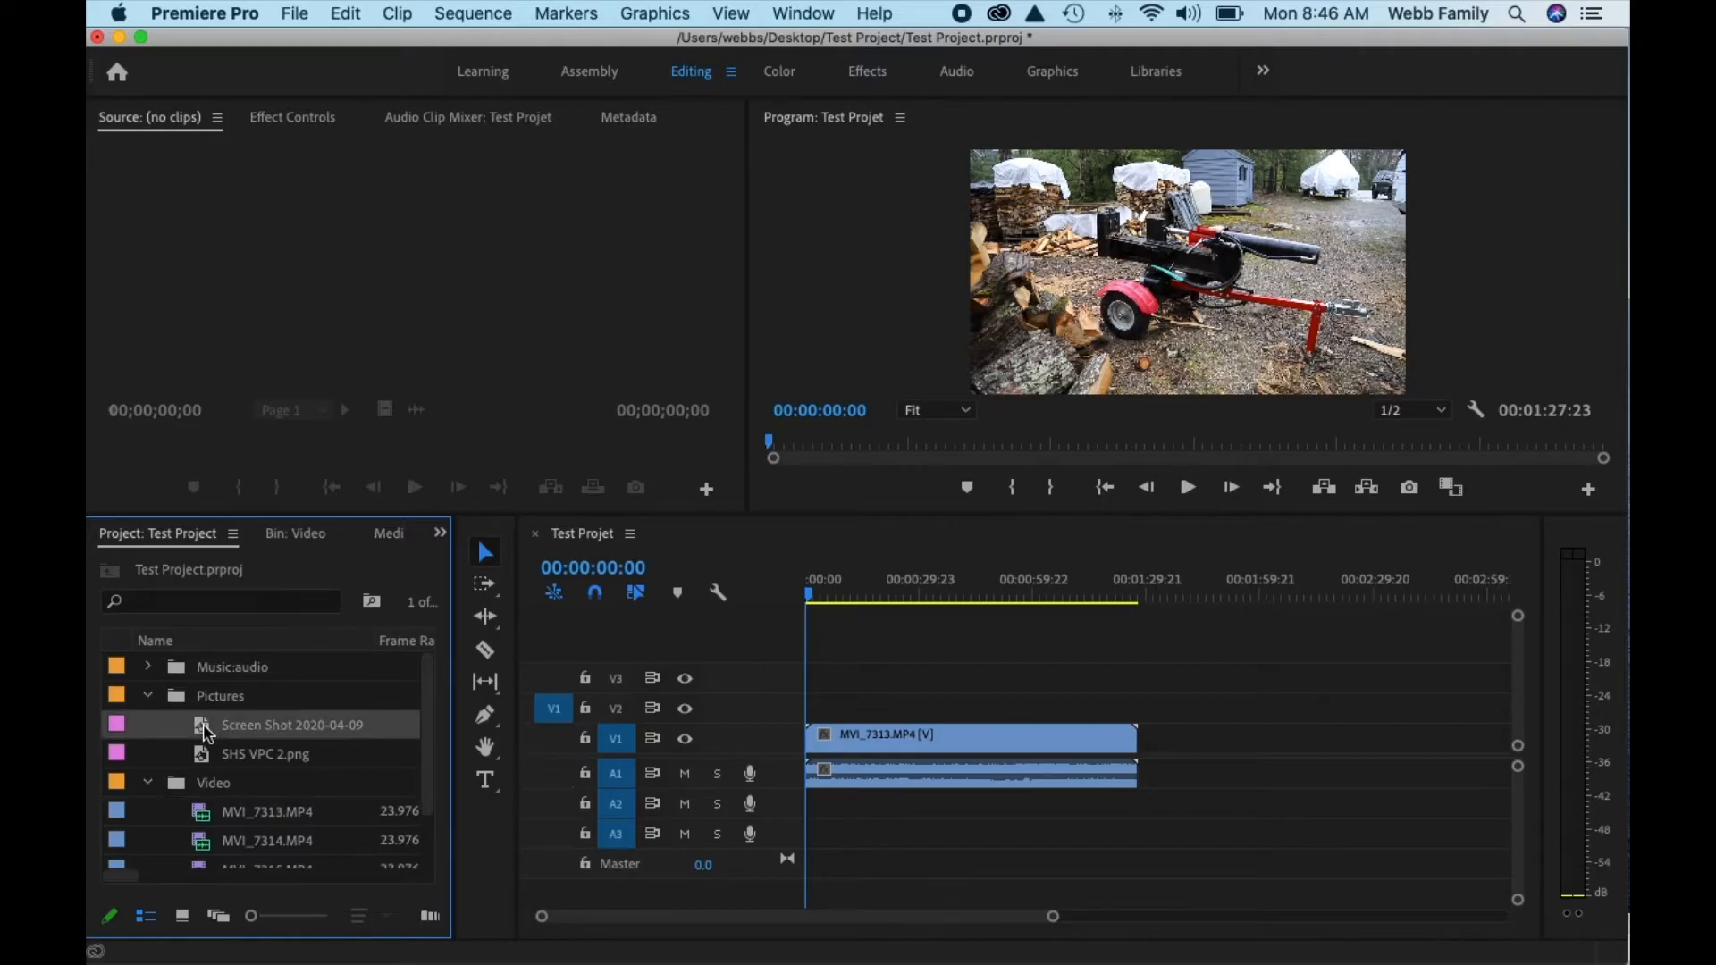
double_click(204, 726)
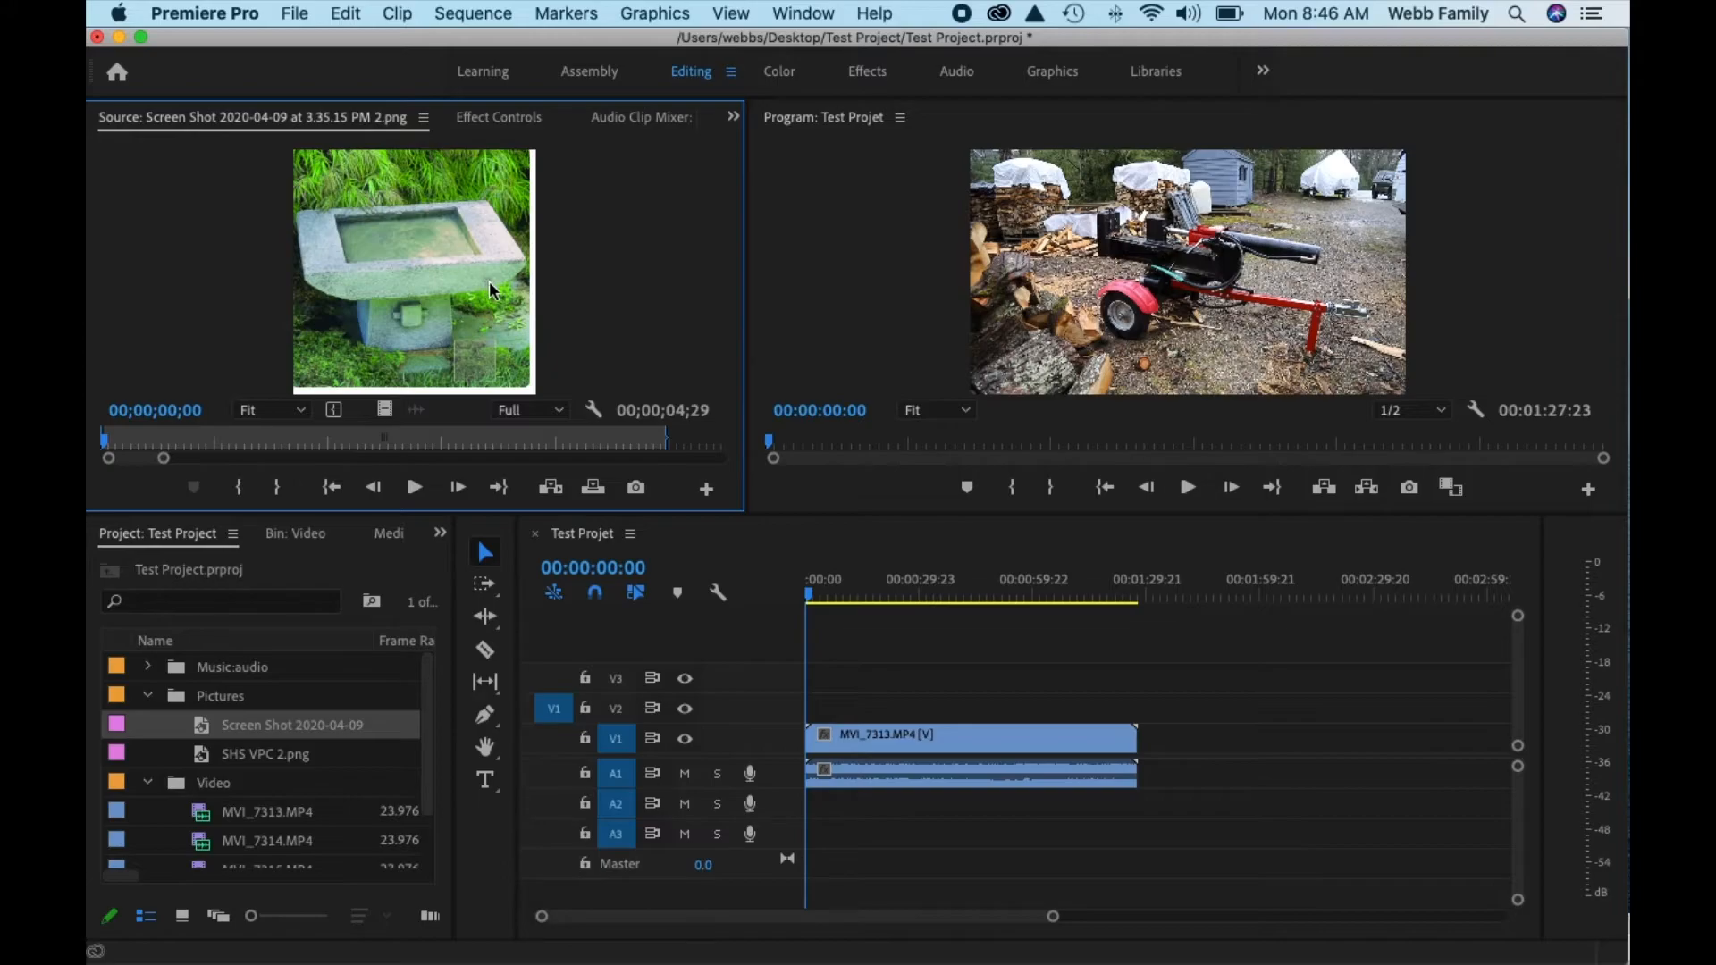
click(206, 759)
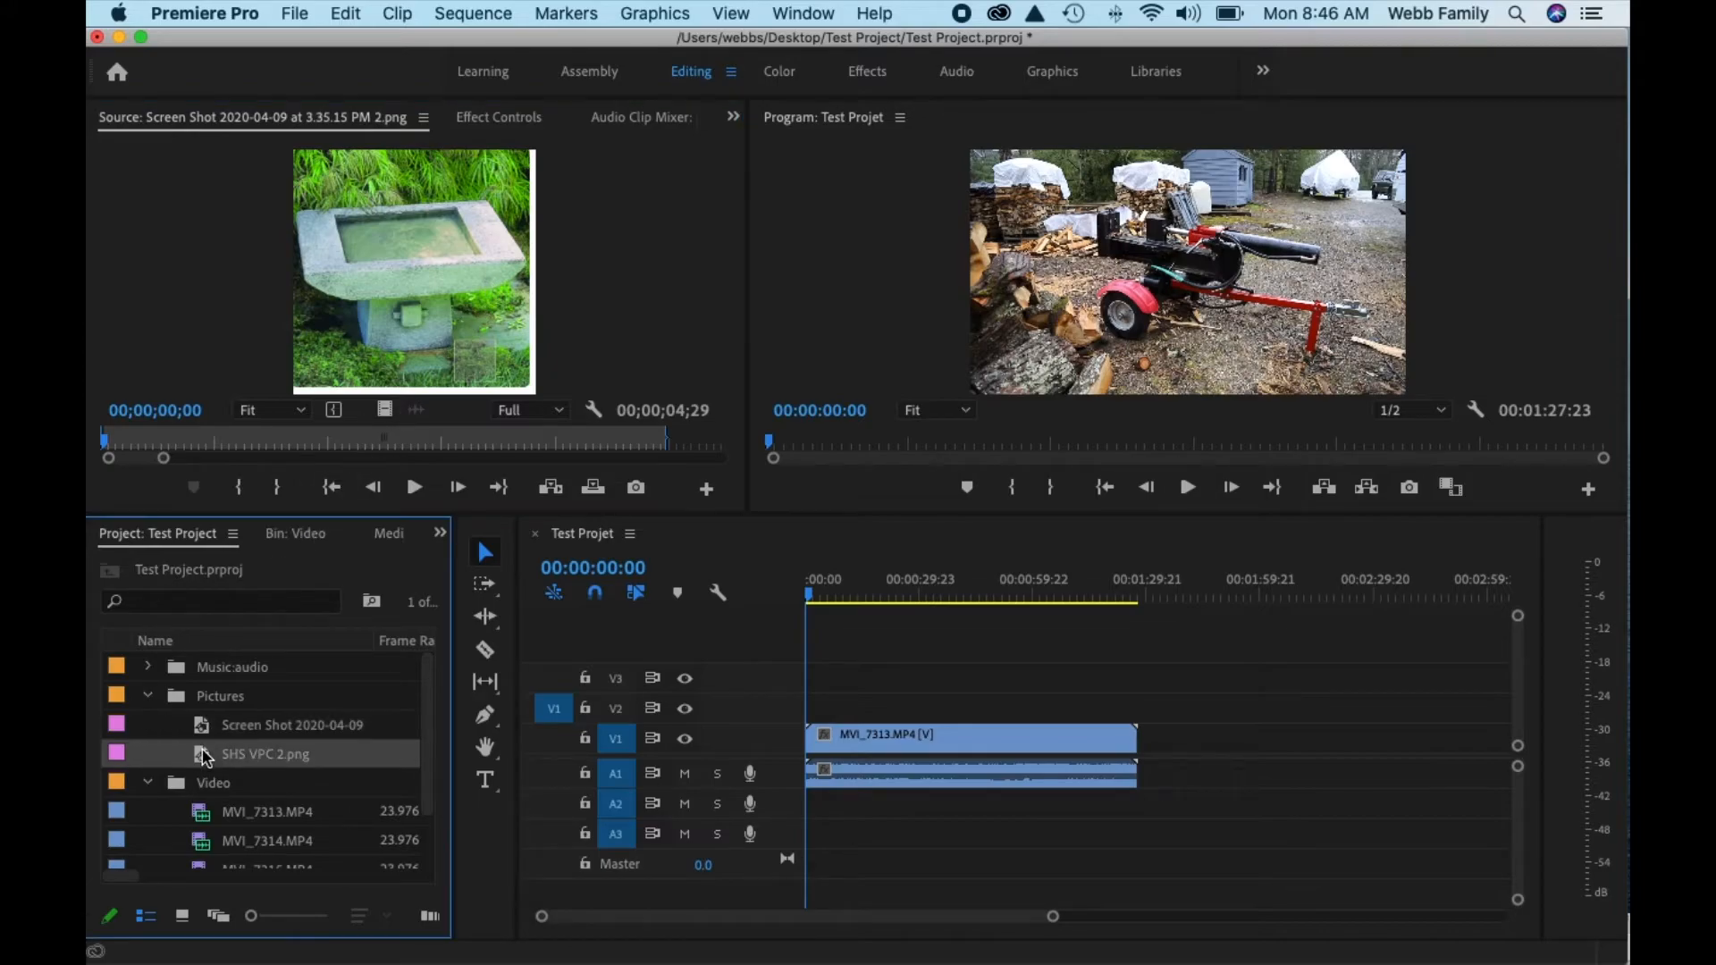
double_click(206, 756)
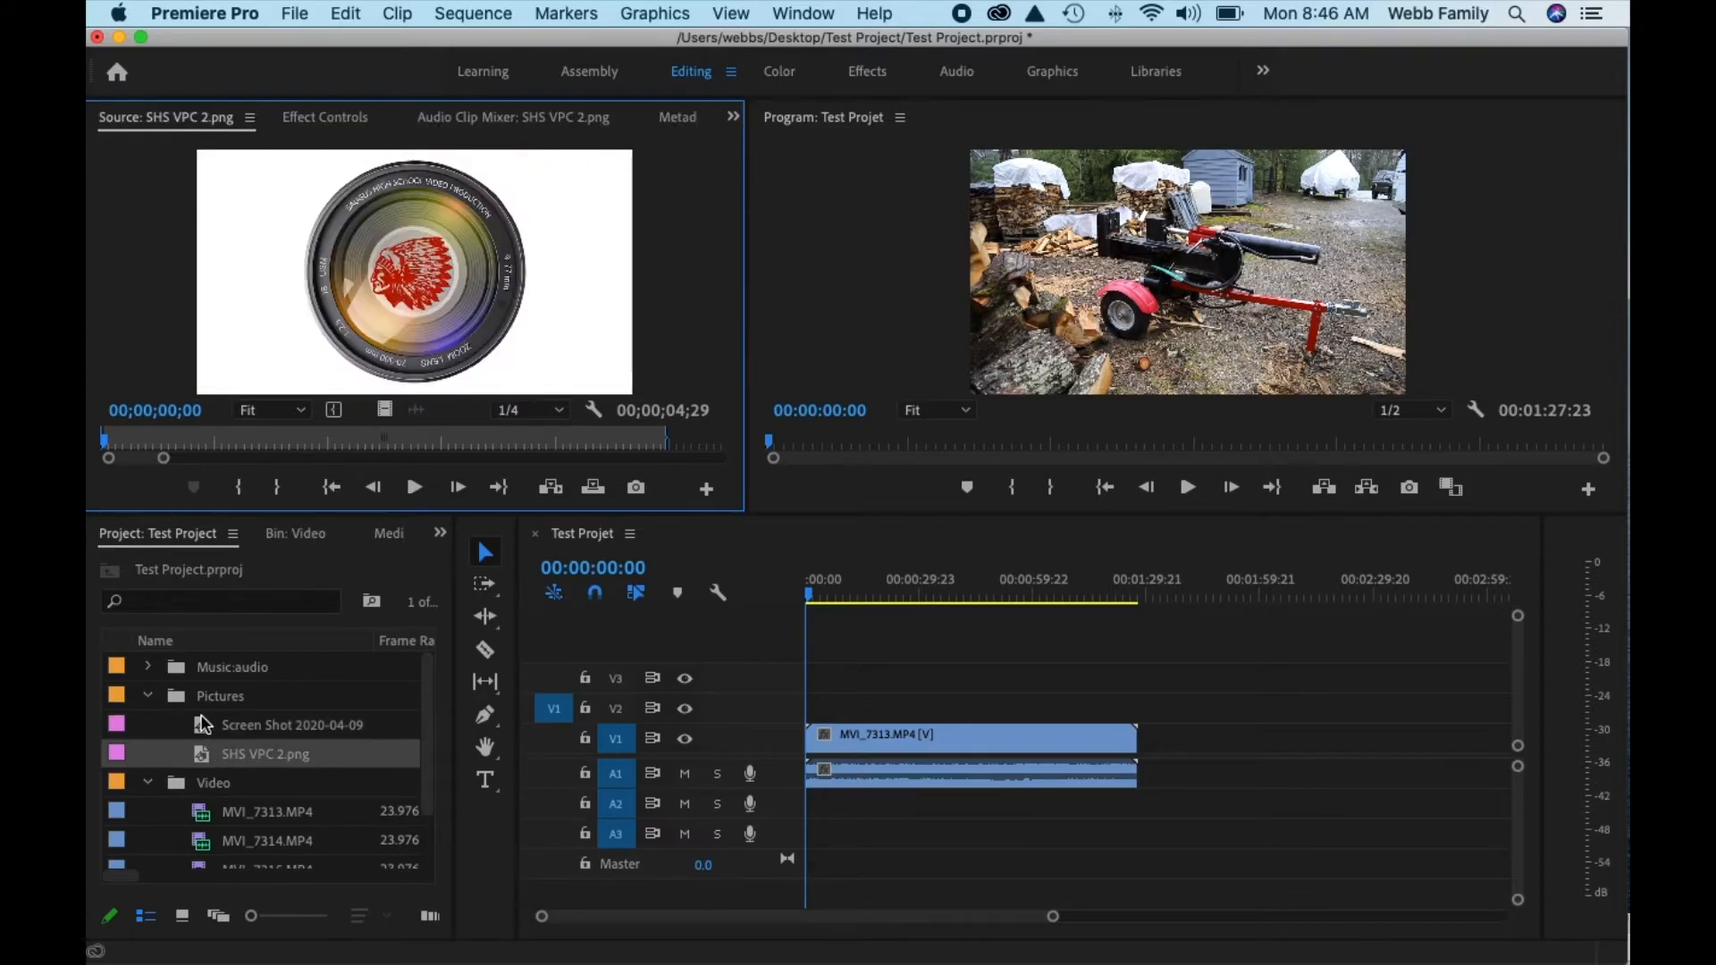
double_click(204, 727)
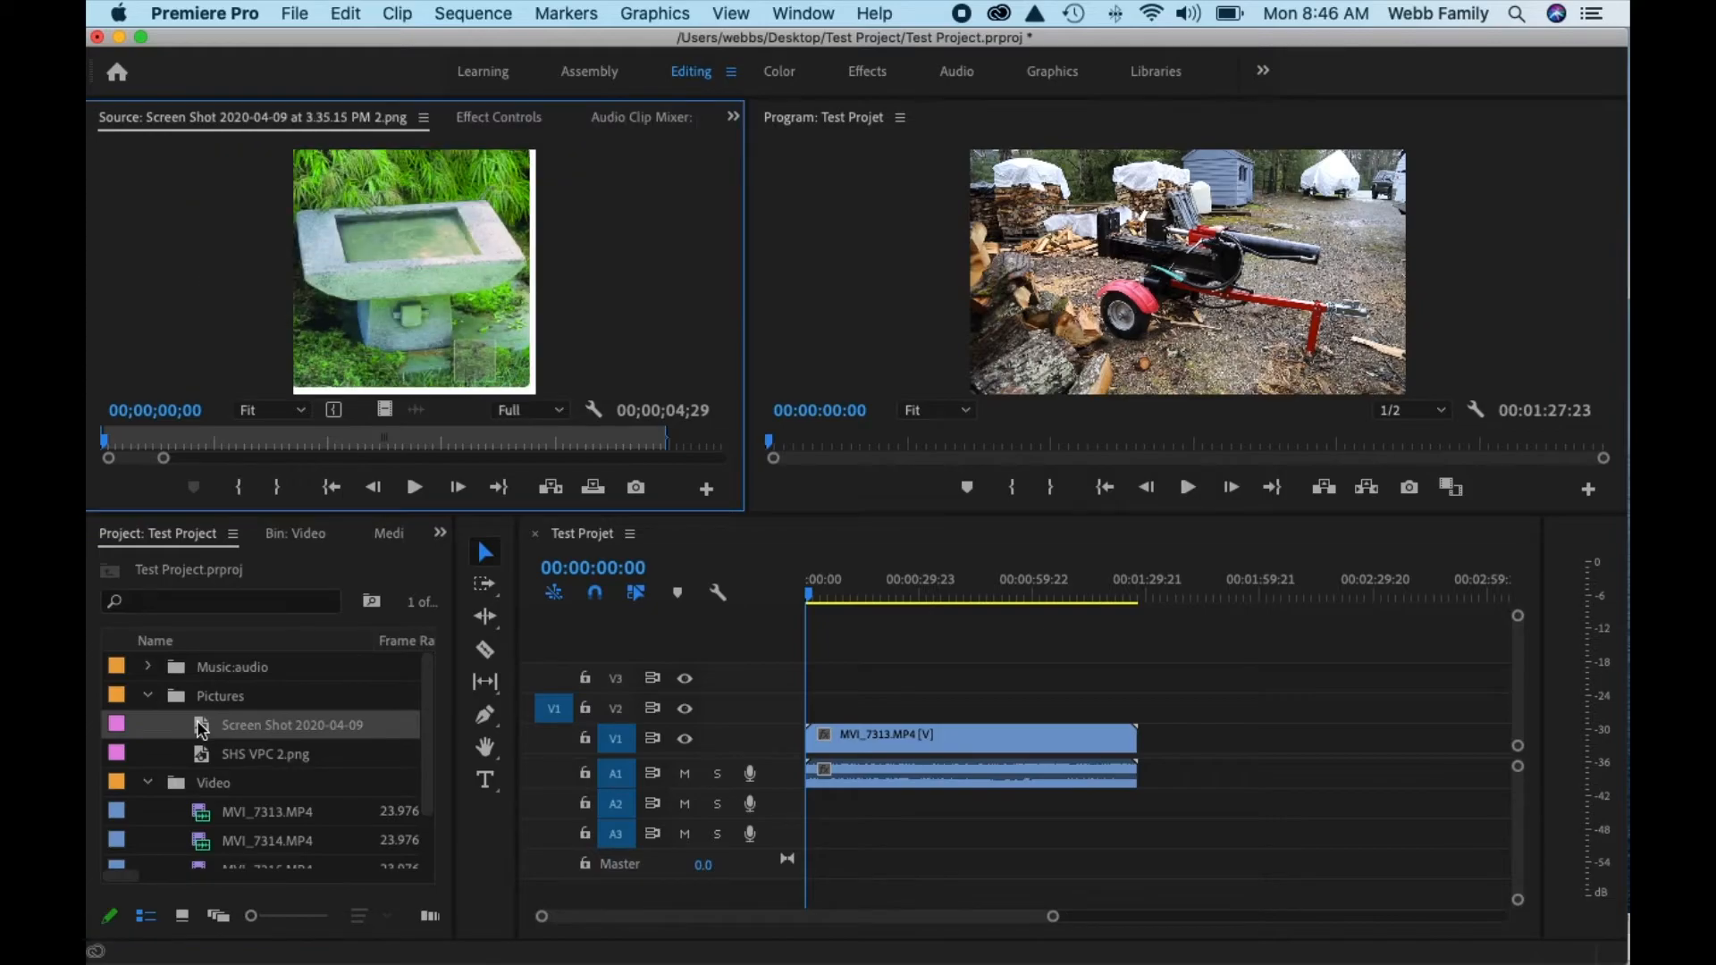
drag(204, 728, 1148, 744)
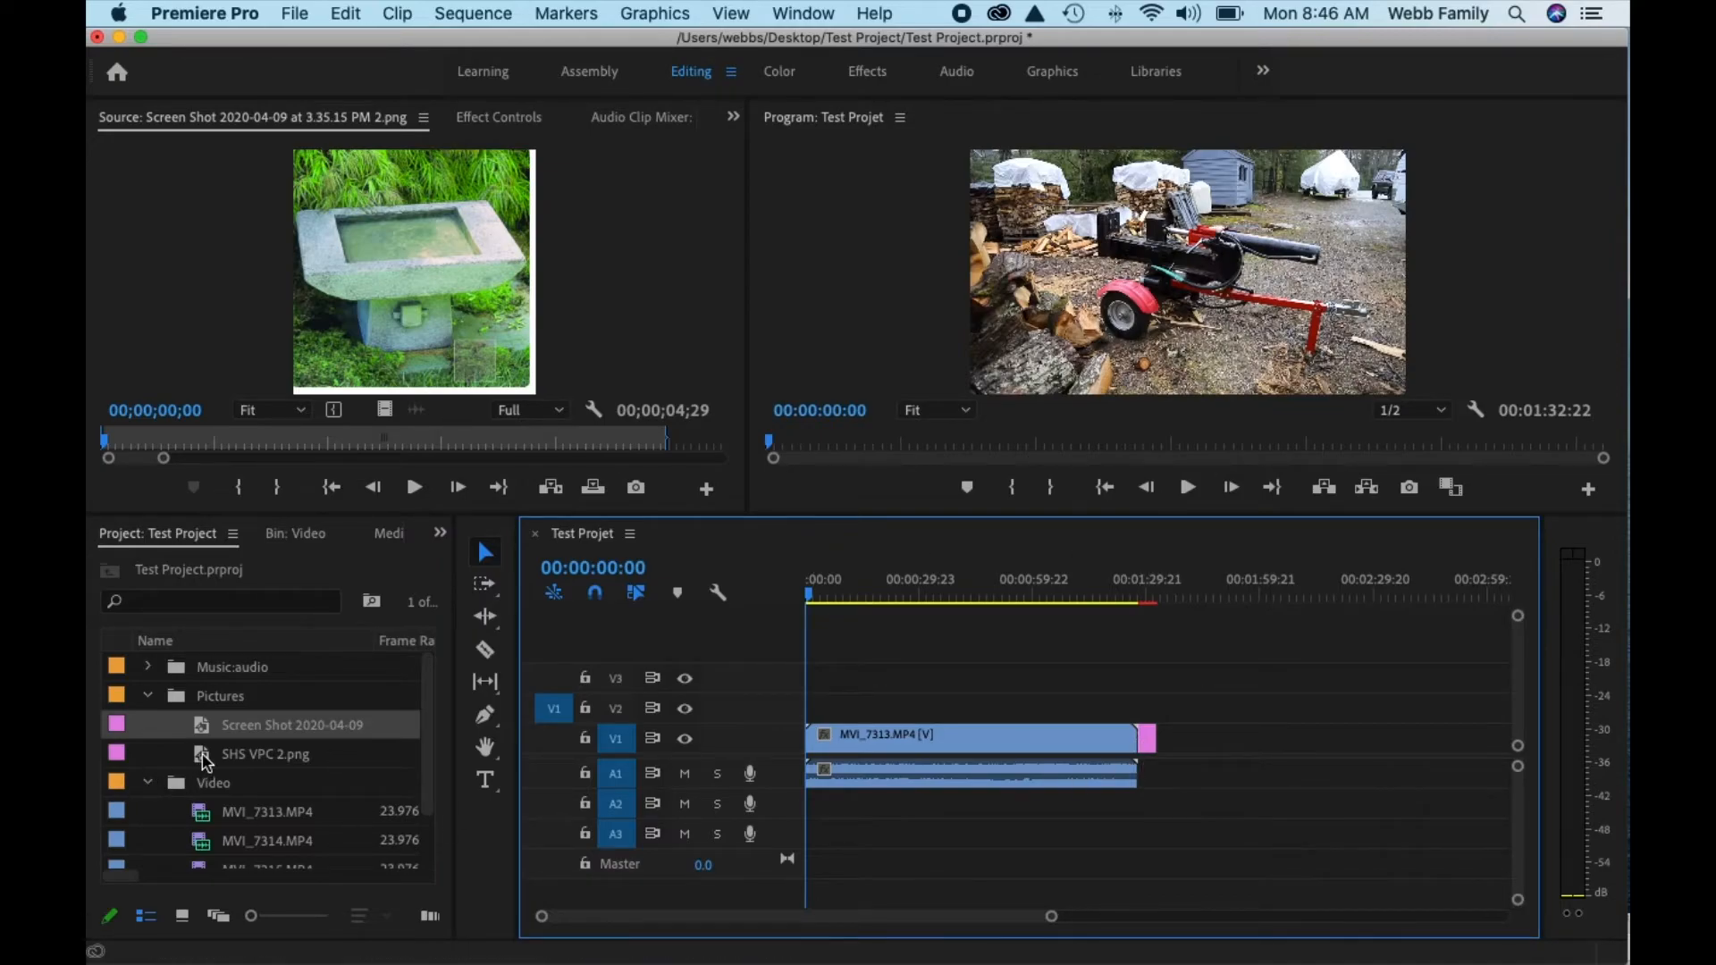
Place SHS VPC 2.png directly after the screenshot image on V1 and scrub through both stills to check them.
click(207, 763)
drag(207, 762, 1168, 742)
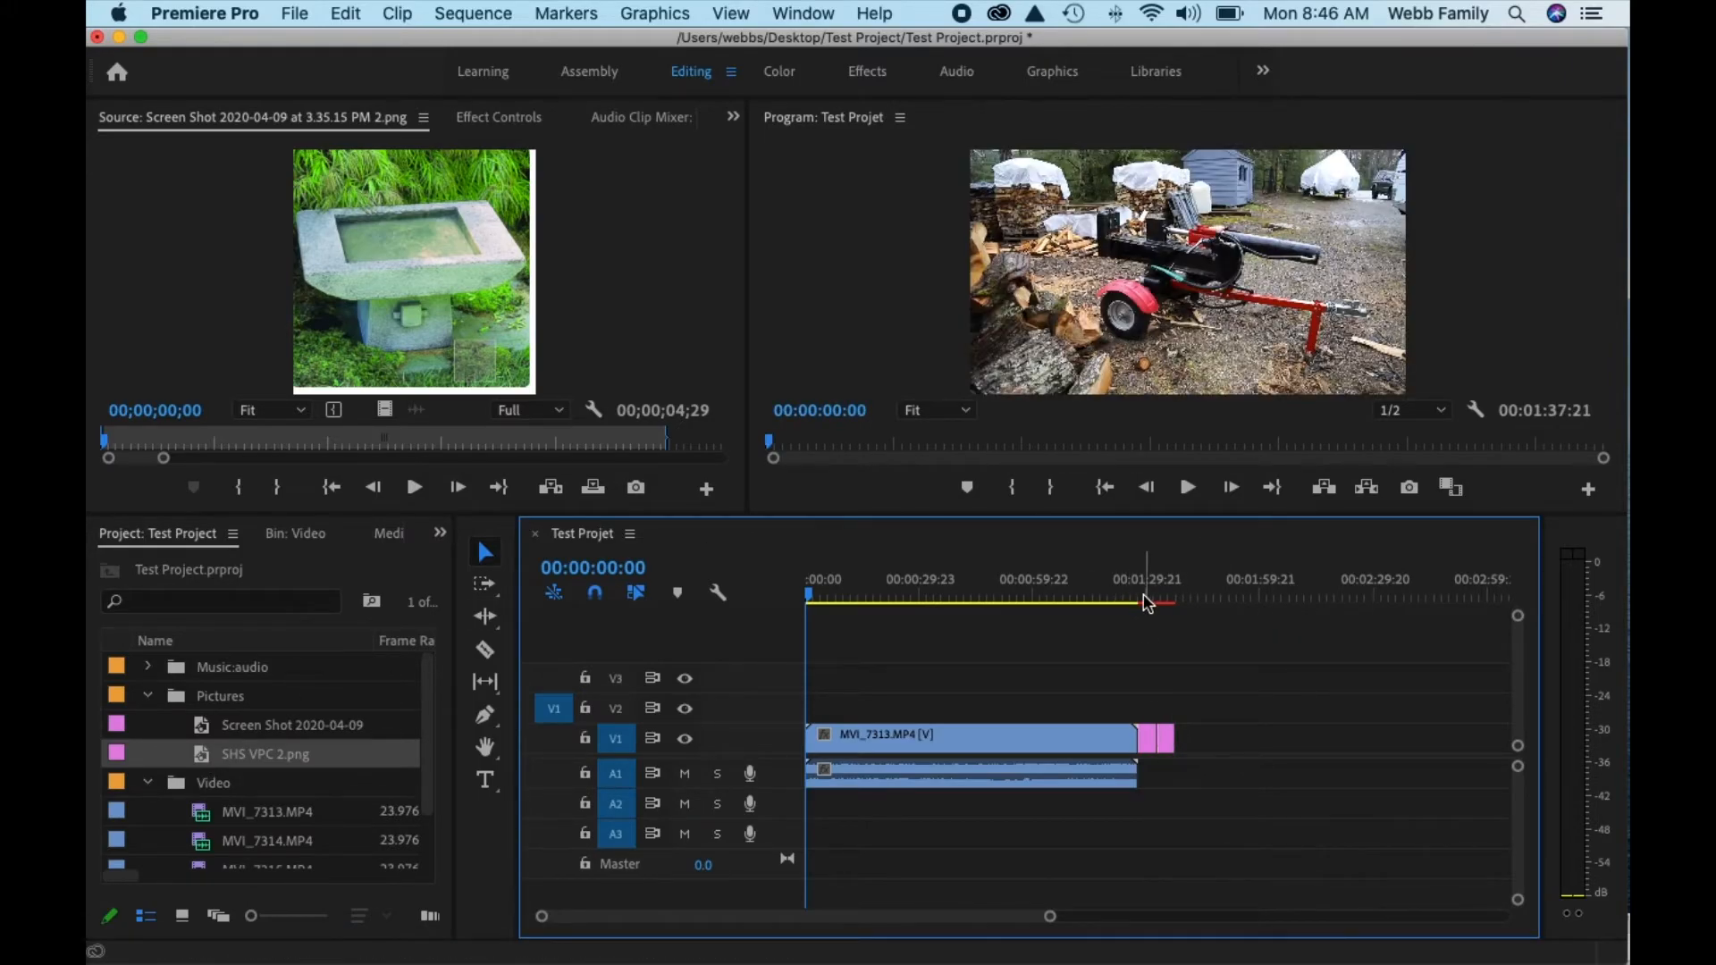
click(1143, 598)
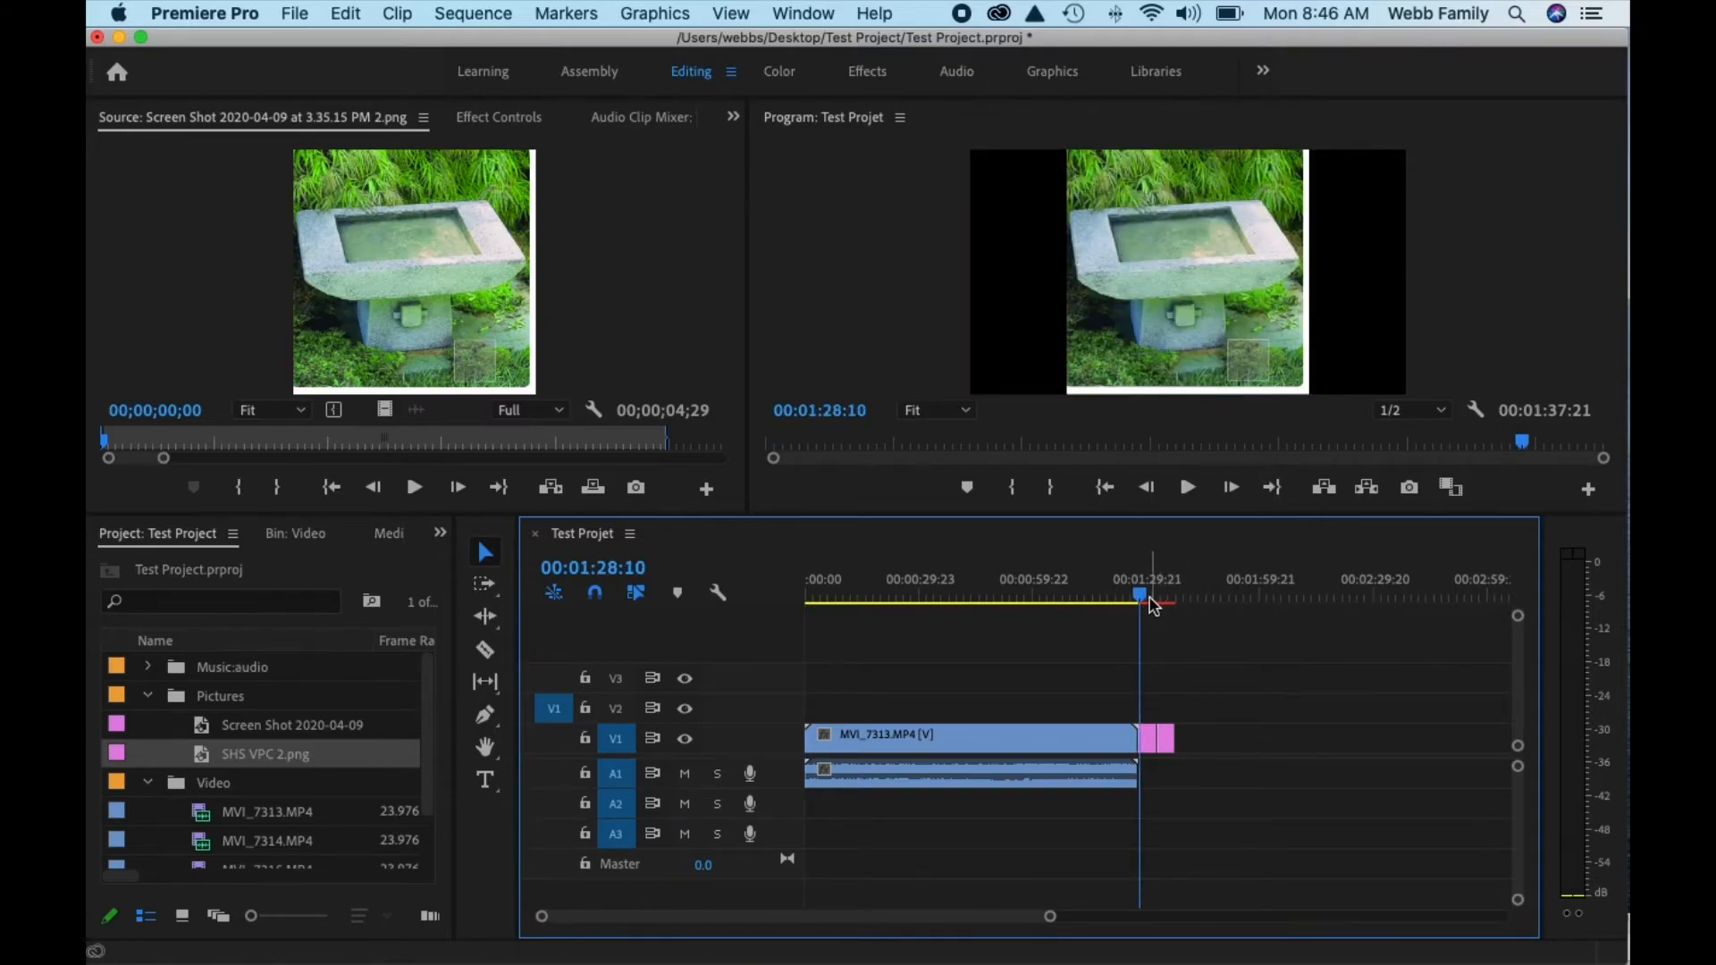
drag(1145, 597, 1171, 601)
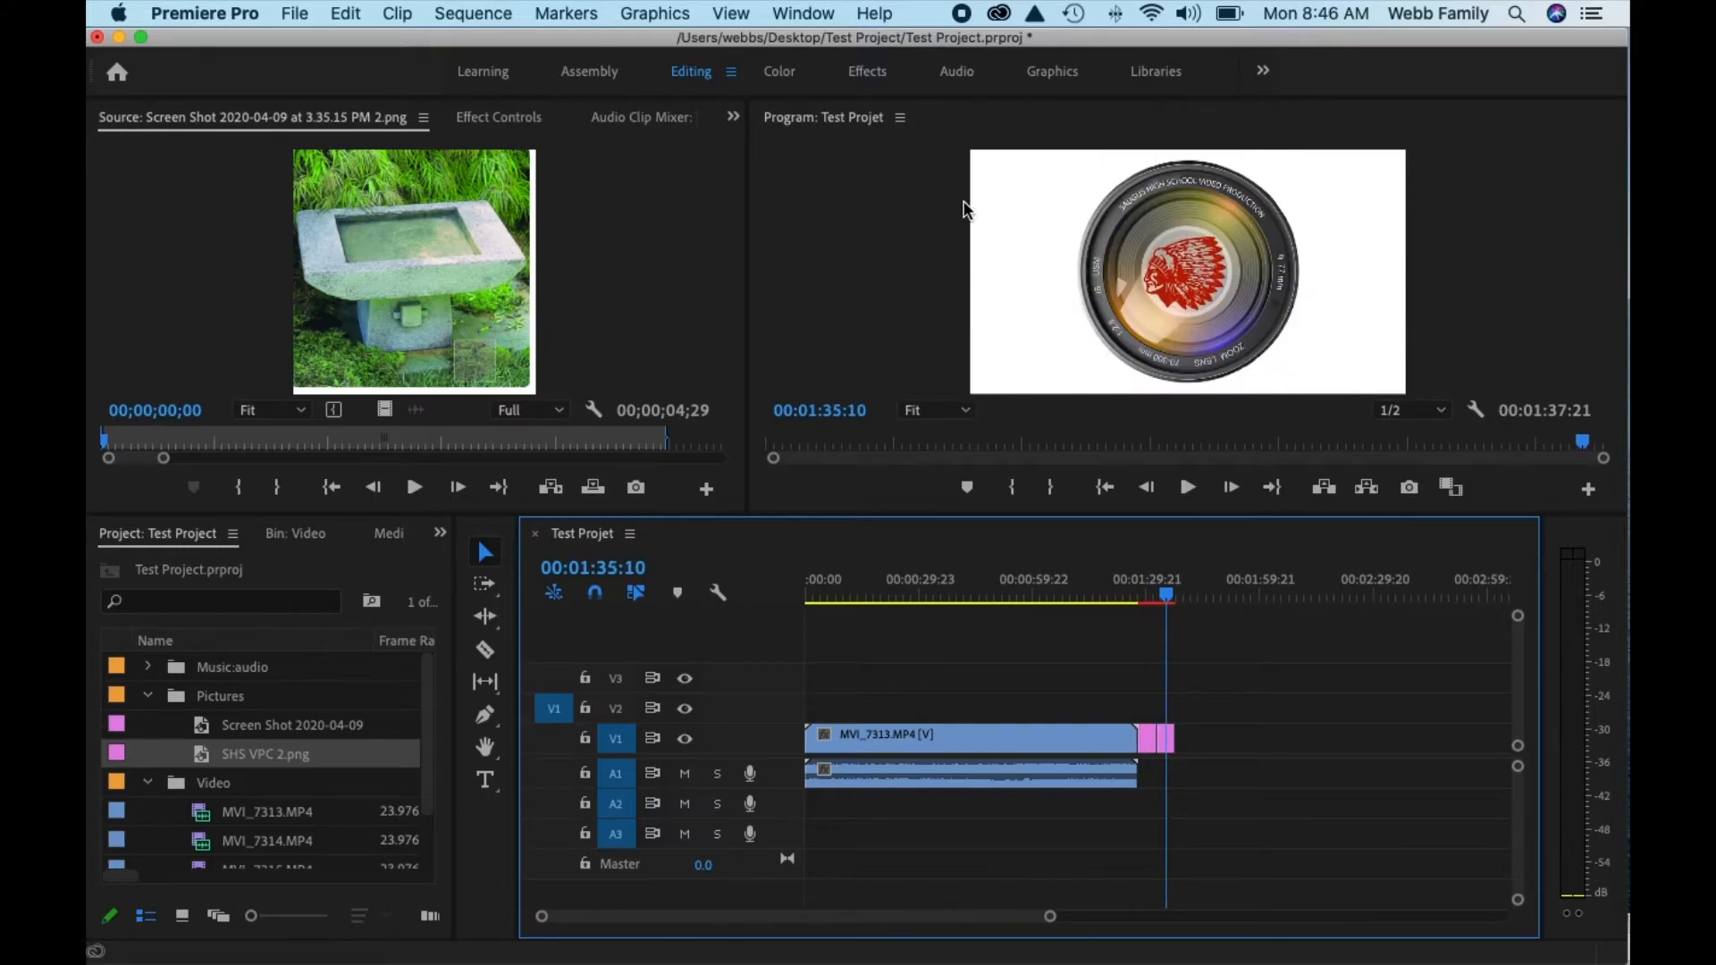
drag(1167, 594, 1144, 607)
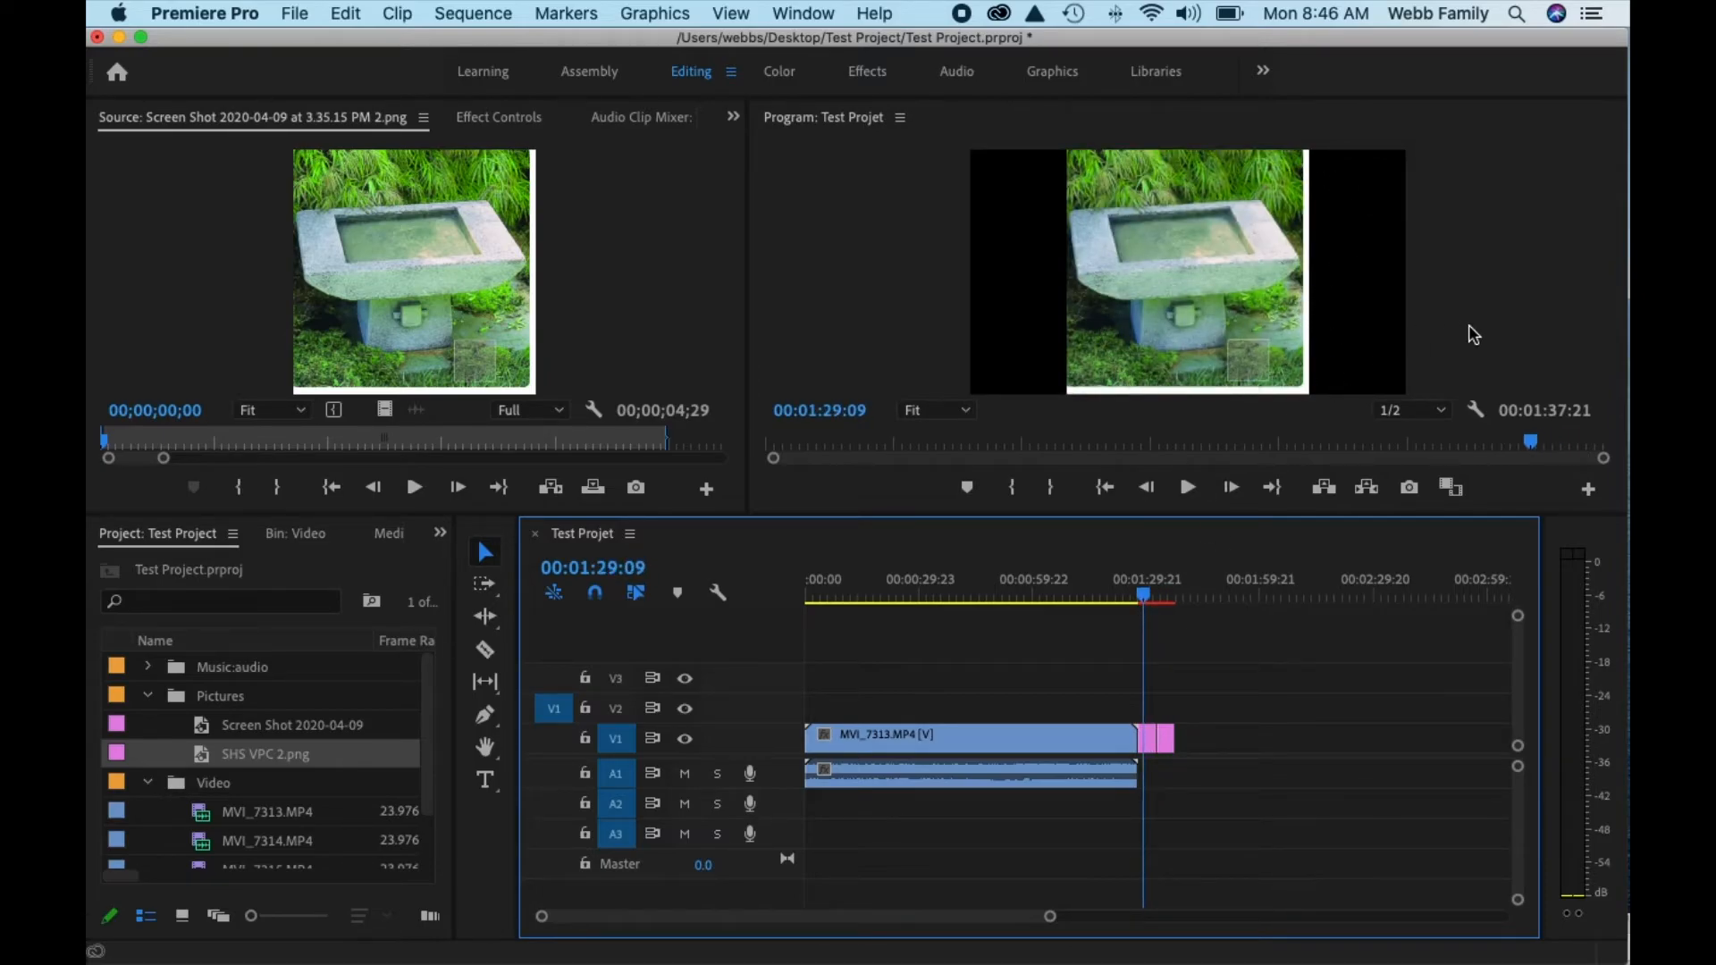
Open the effect controls of the screenshot image in the timeline and set its Scale to 354.3.
double_click(1154, 742)
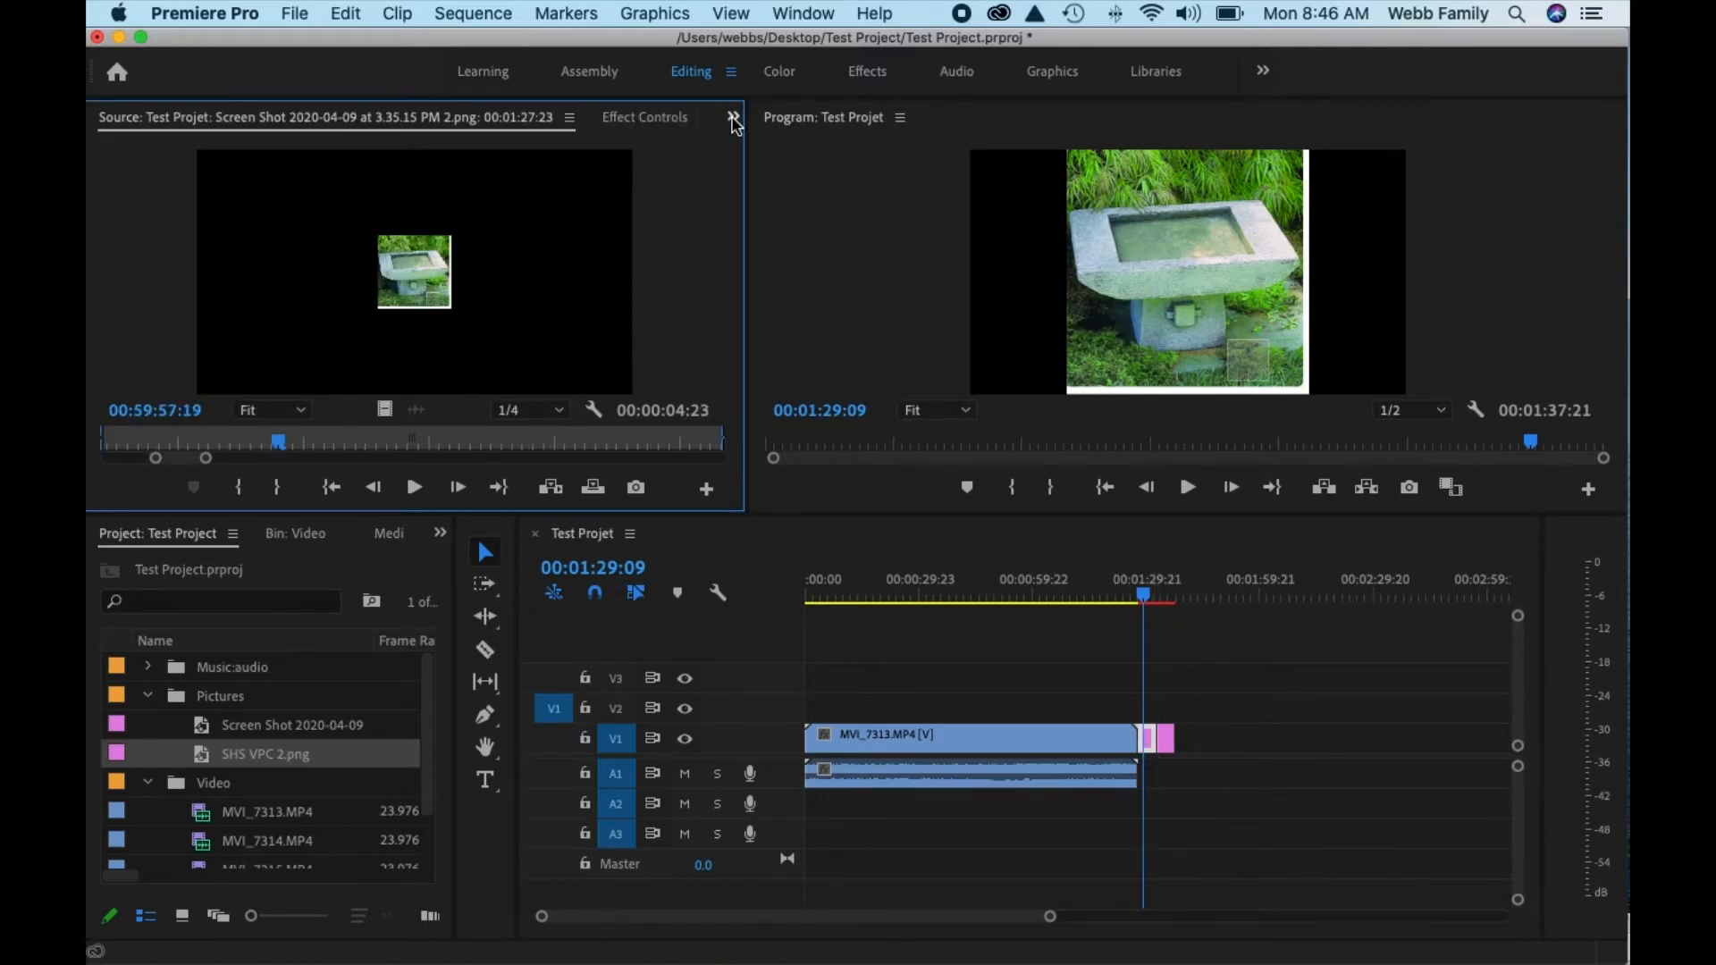
click(640, 122)
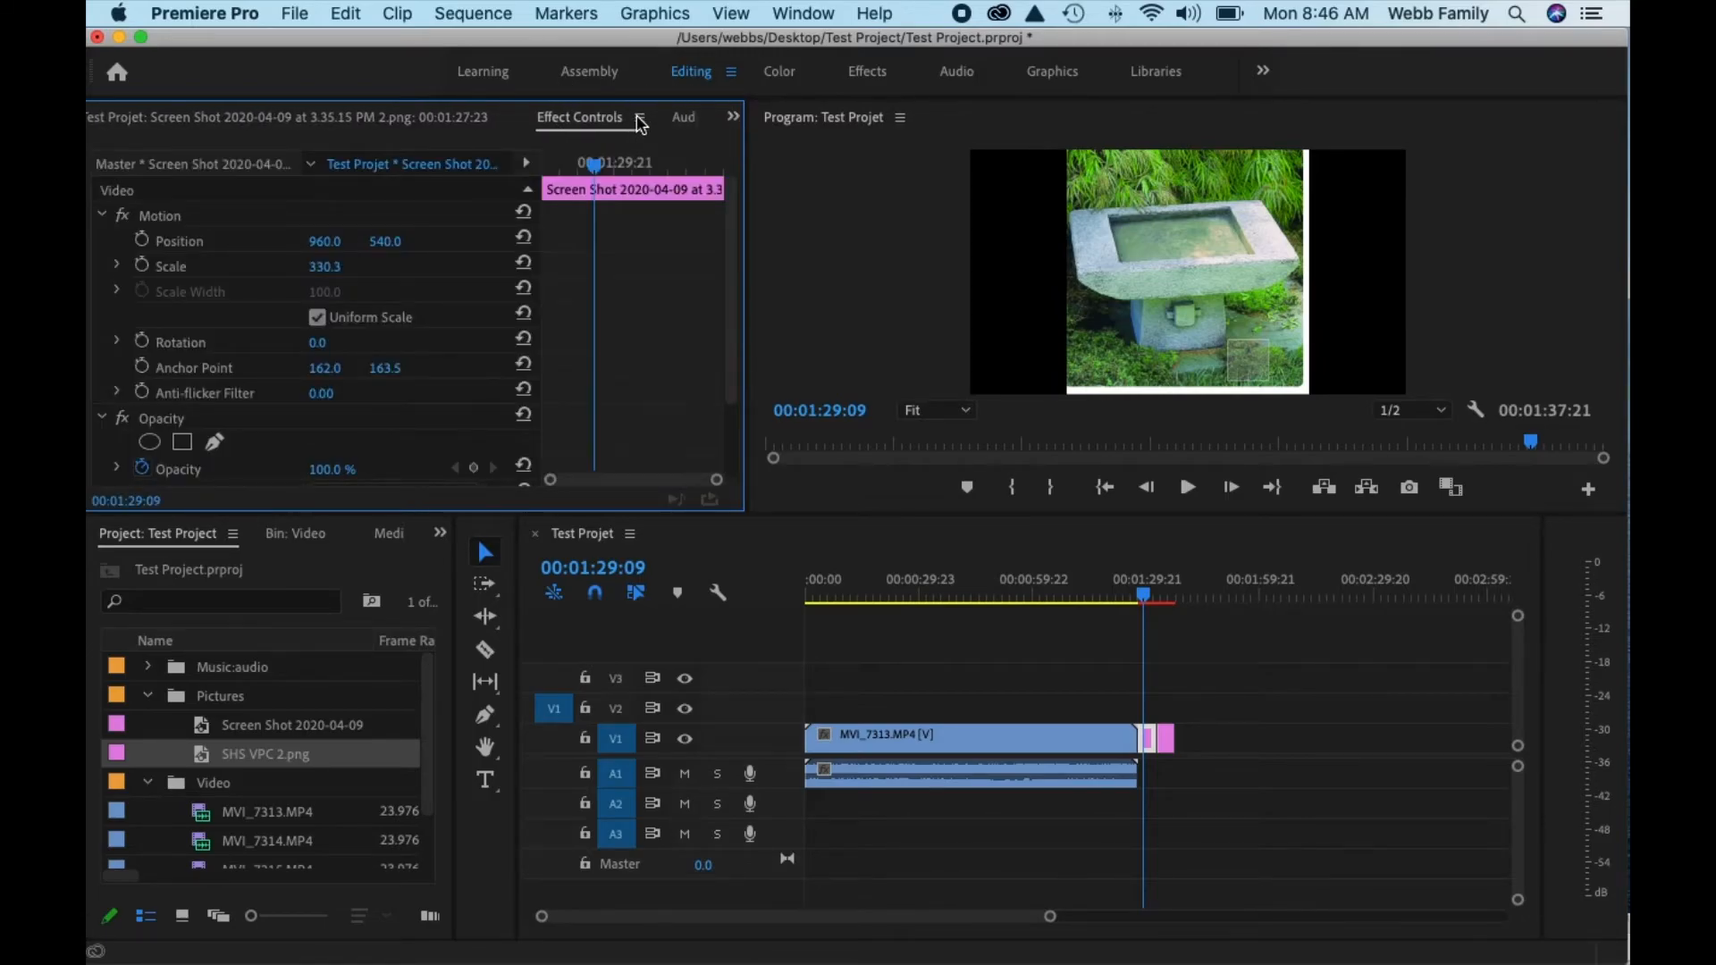
click(640, 121)
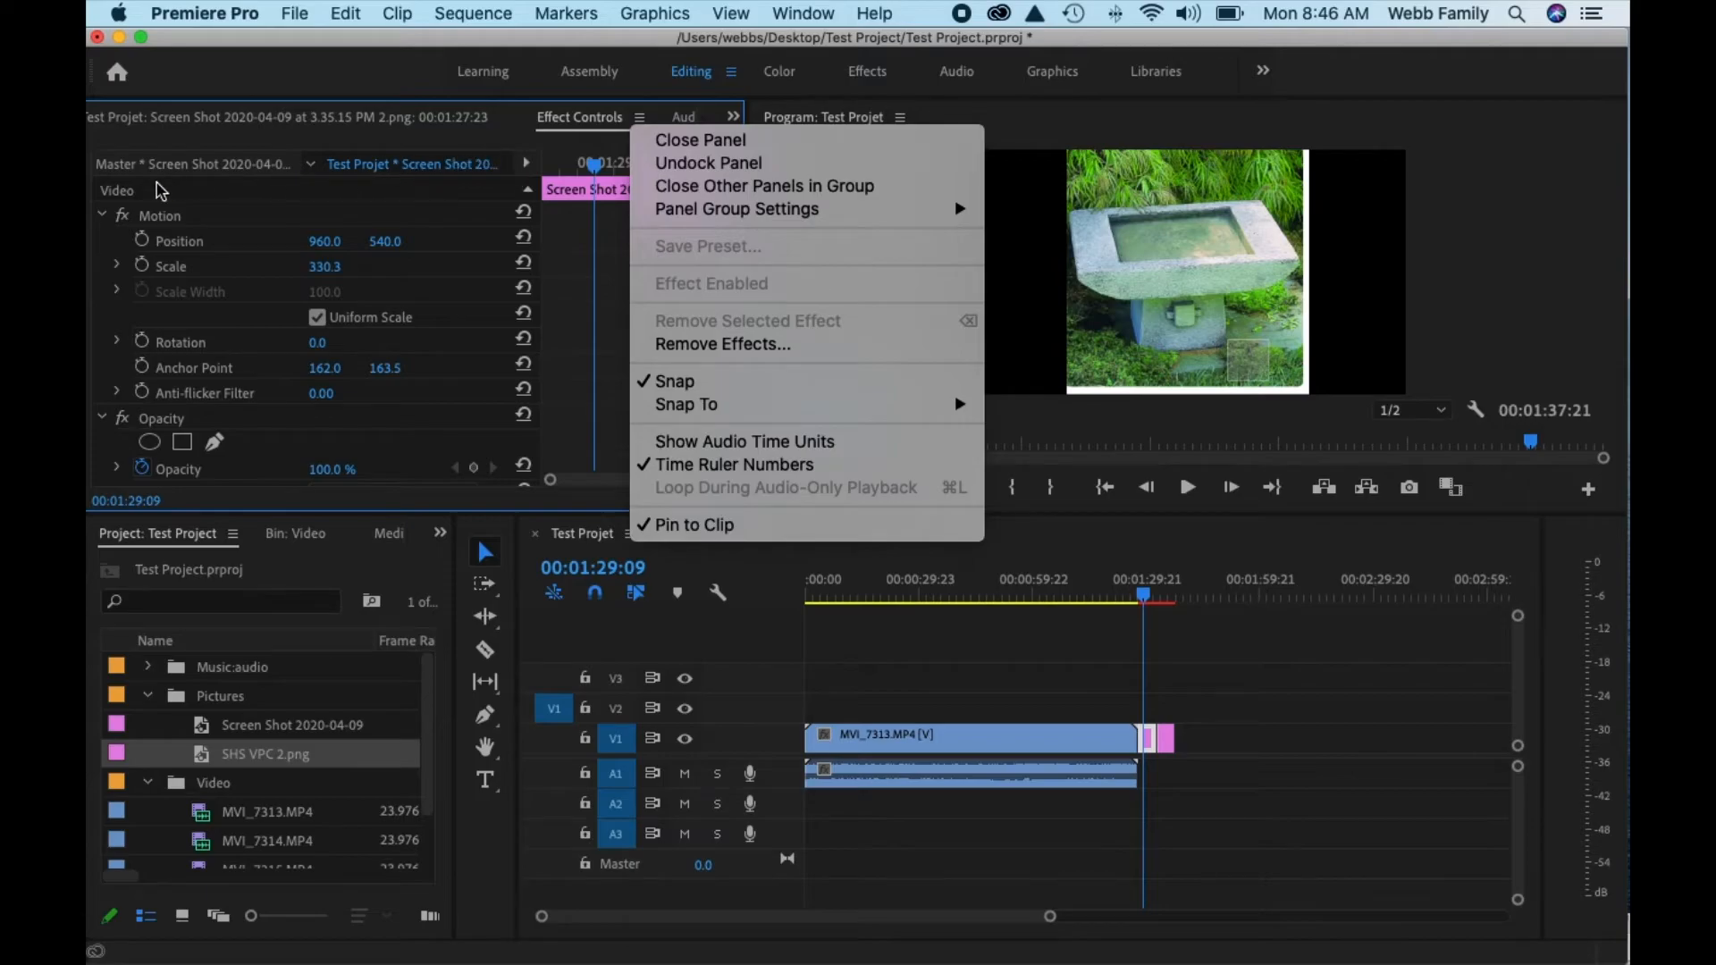
click(312, 72)
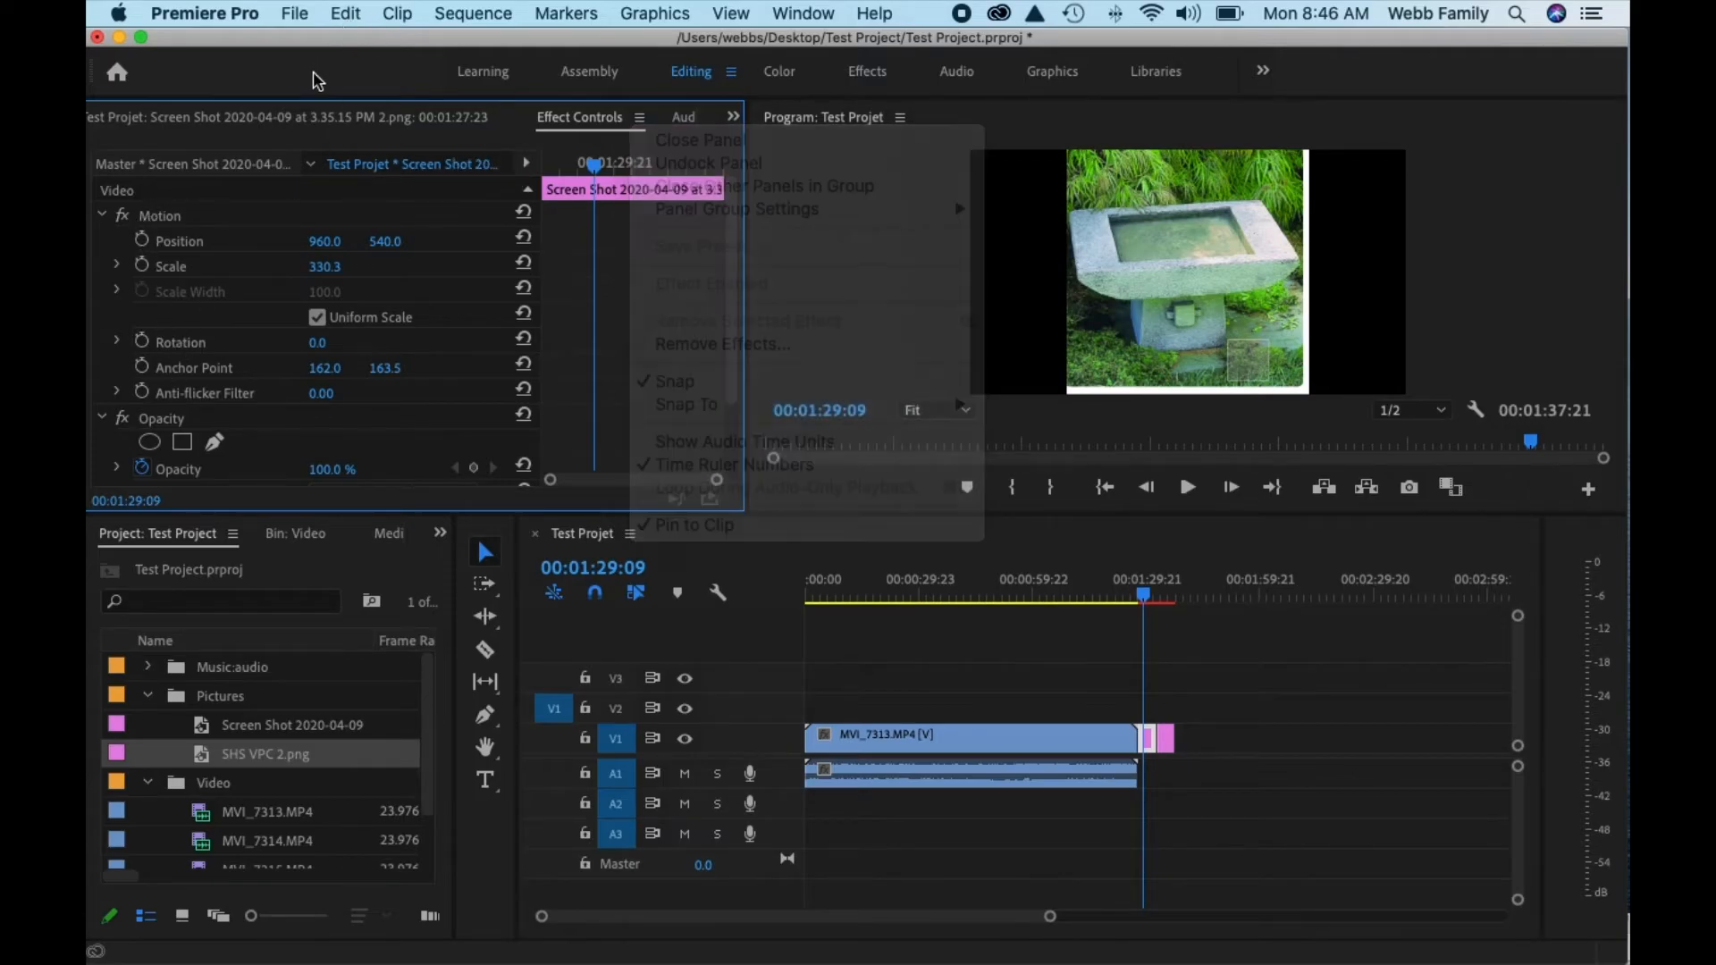
scroll(303, 339, down, 3)
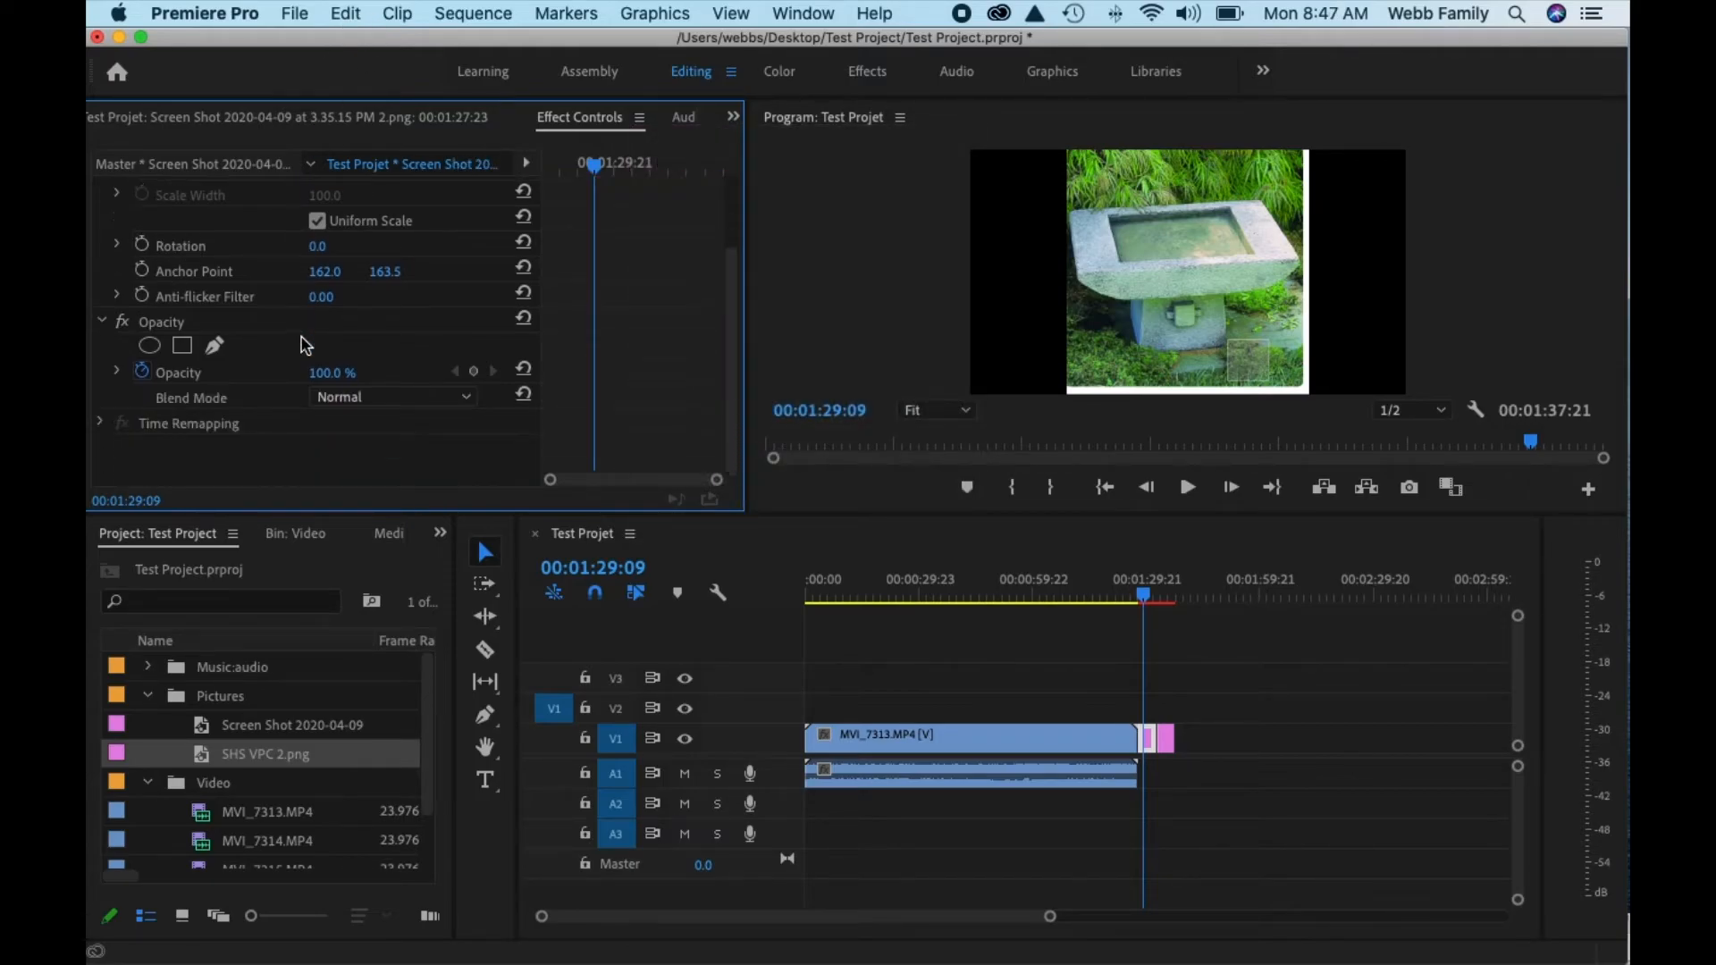
scroll(307, 345, up, 3)
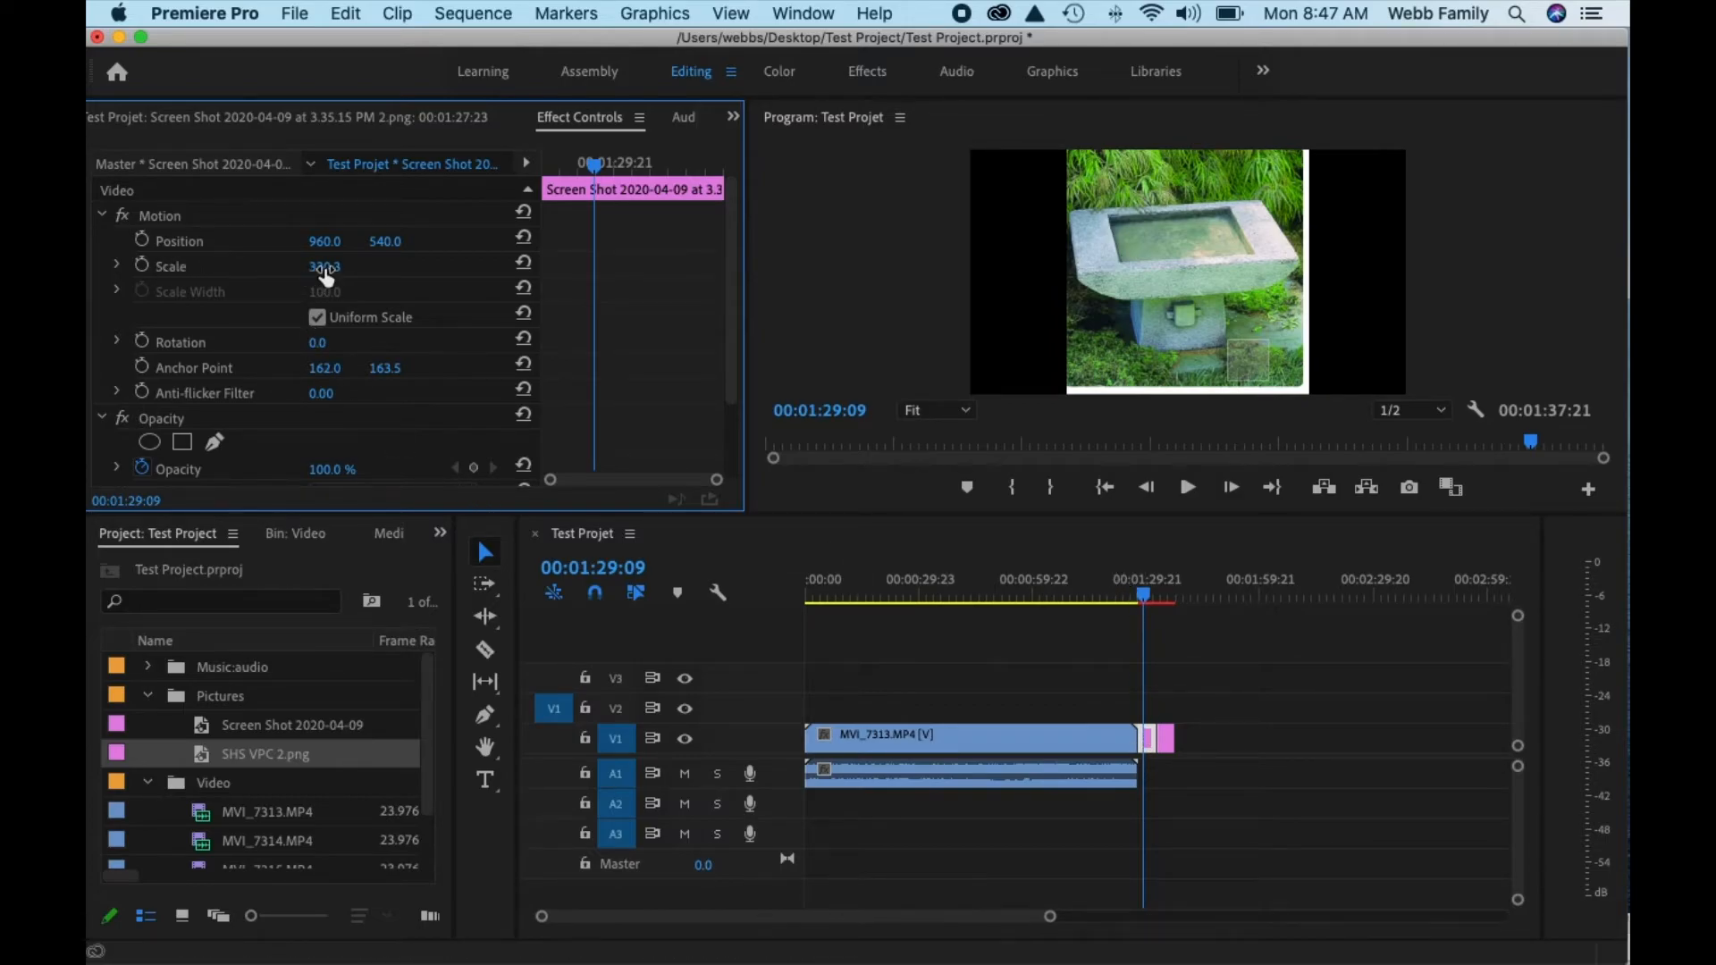
mouse_move(324, 266)
mouse_down()
mouse_move(409, 267)
mouse_move(296, 266)
mouse_move(346, 266)
mouse_up()
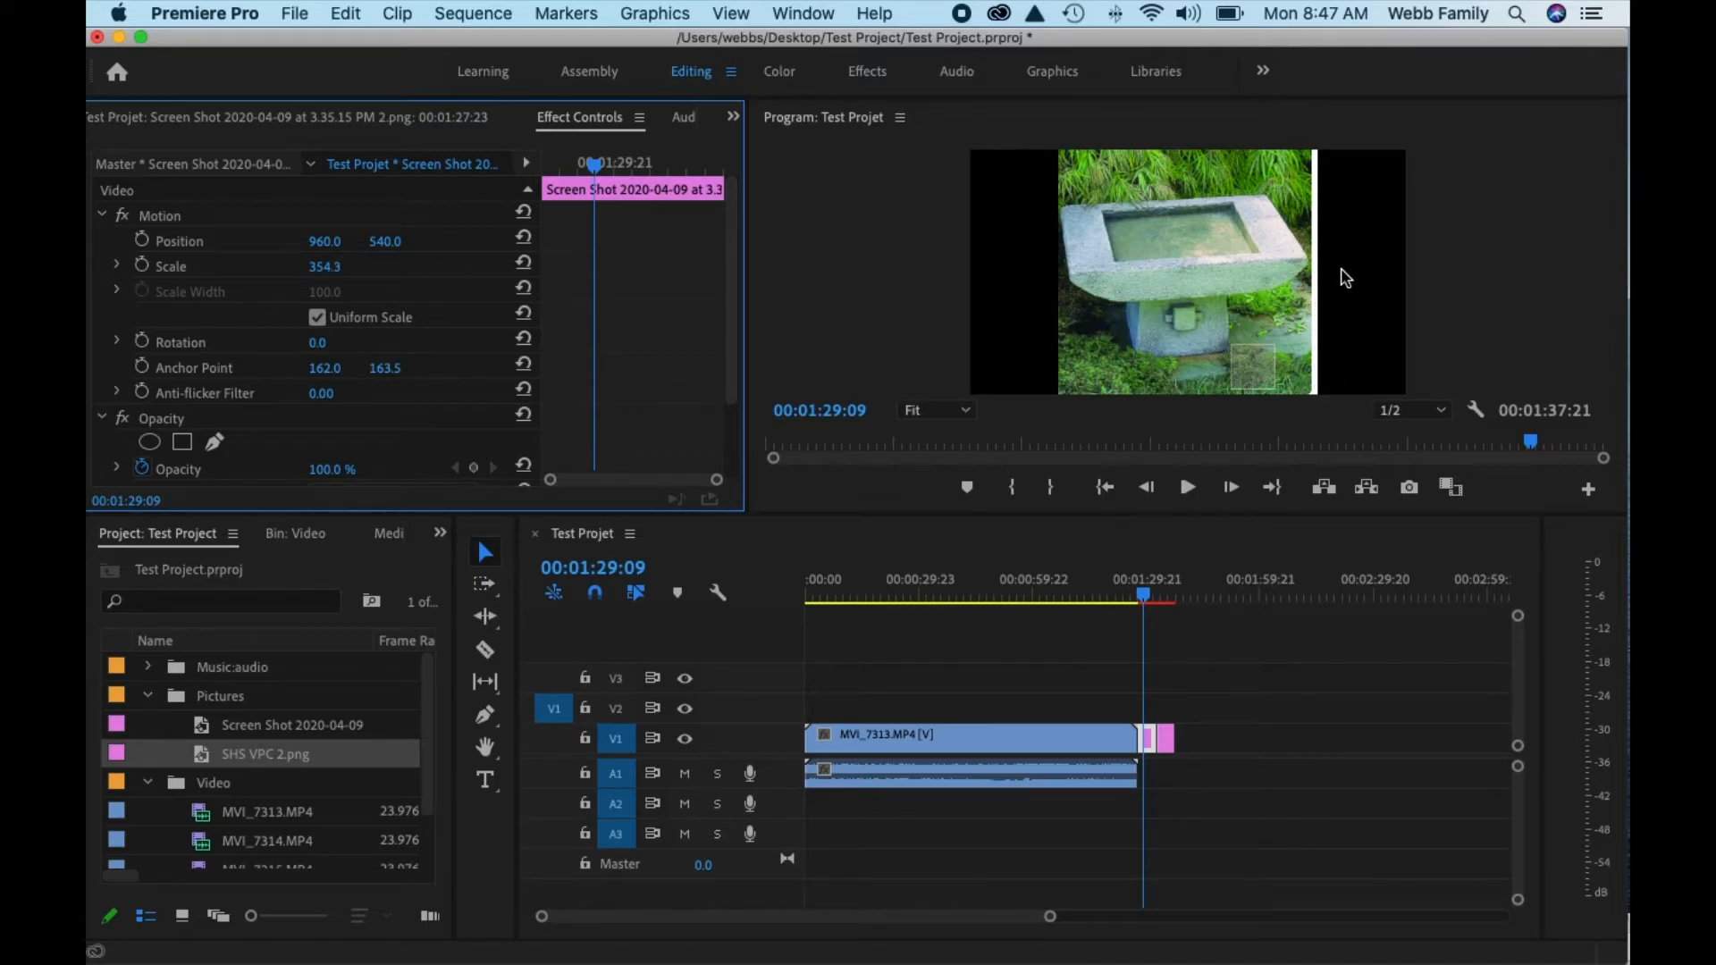
Collapse the Pictures and Video bins and widen the project area beside the timeline.
click(150, 696)
click(148, 725)
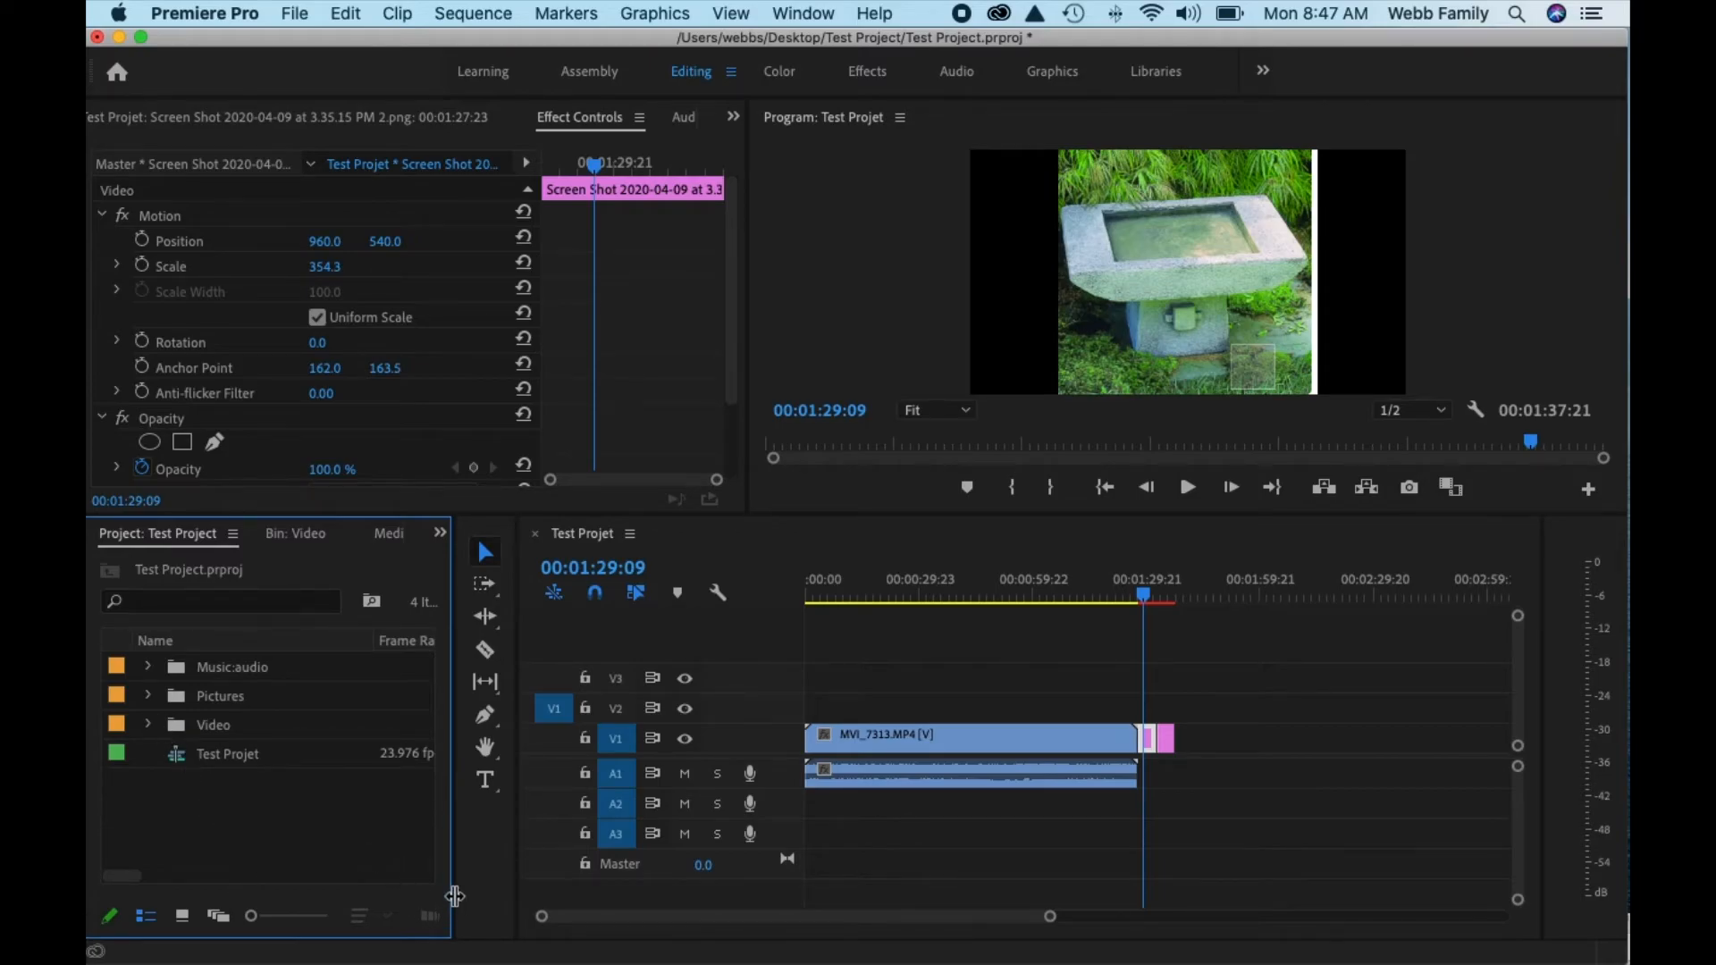
drag(455, 896, 621, 885)
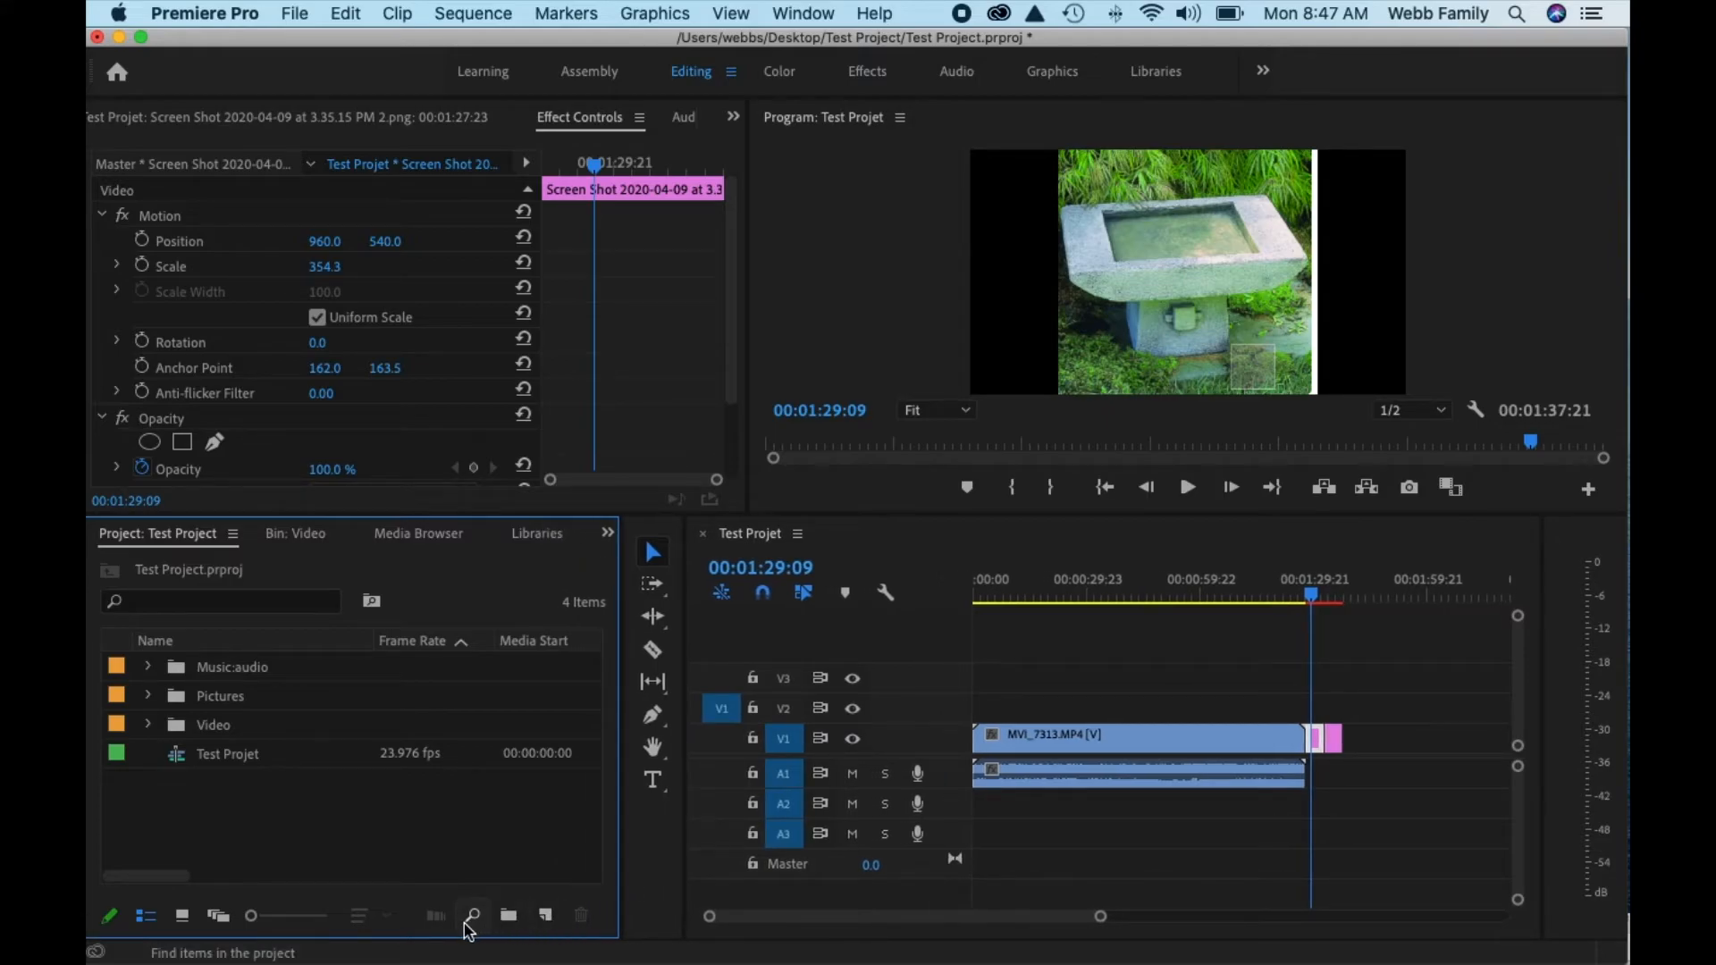
Start a 1920 by 1080 color matte at 23.976 fps, trying pure white and a green sampled from the image's foliage as its color.
click(546, 915)
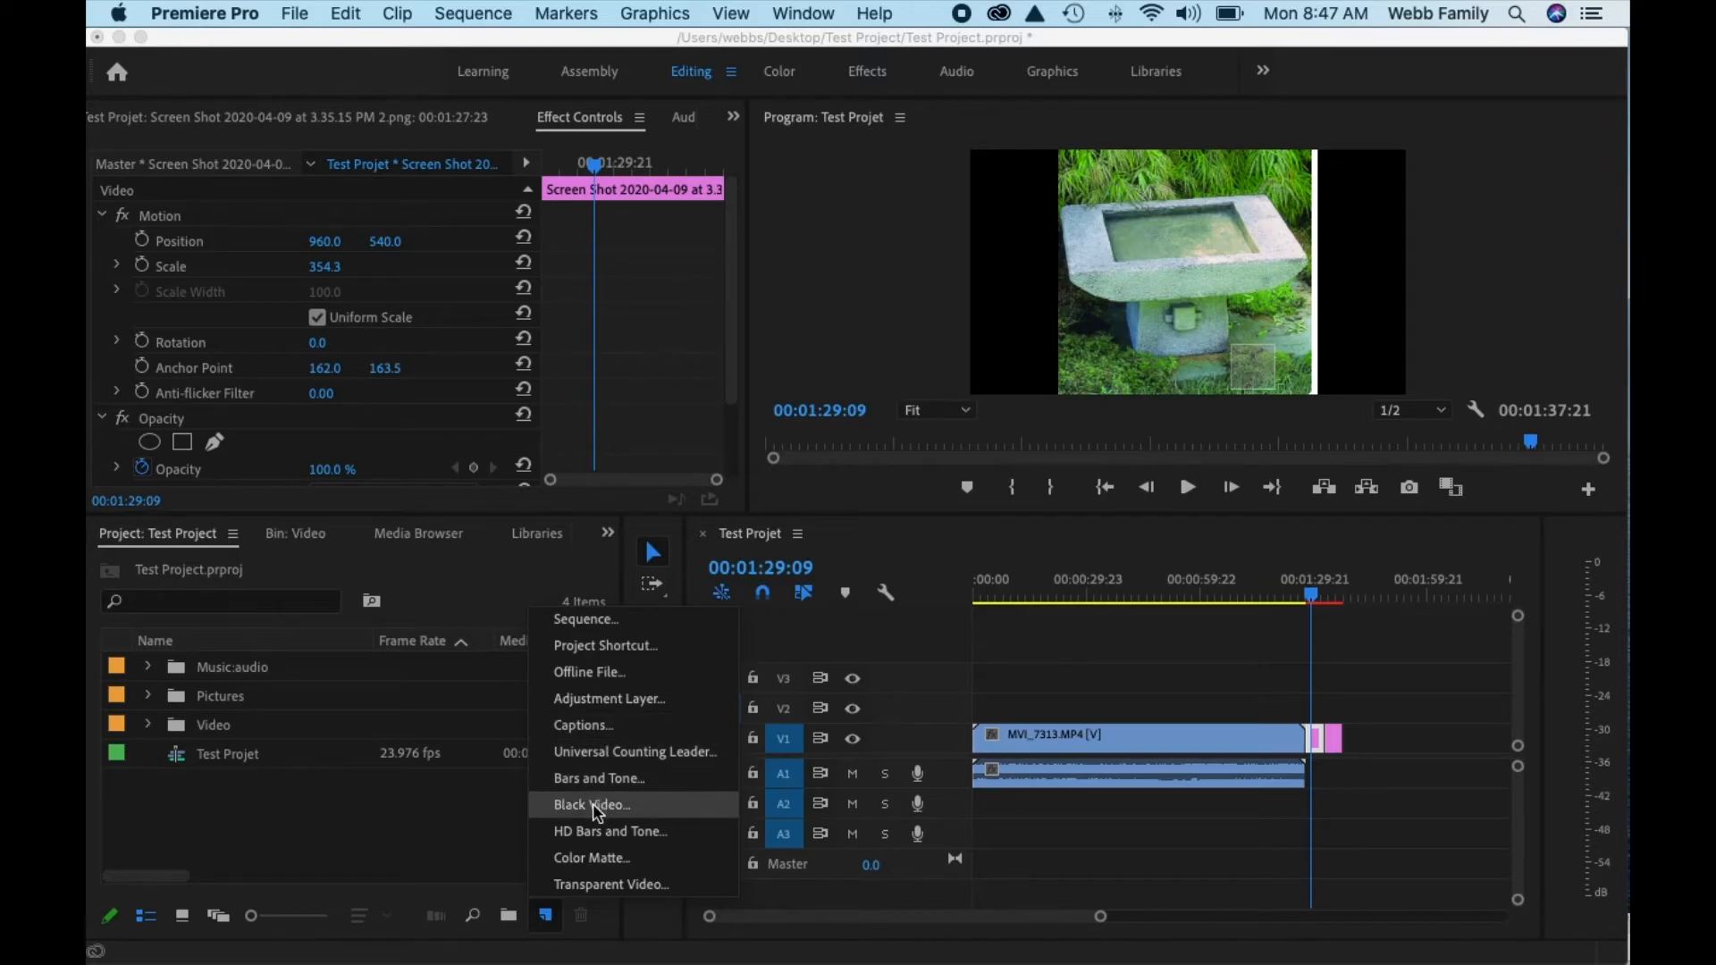
click(593, 861)
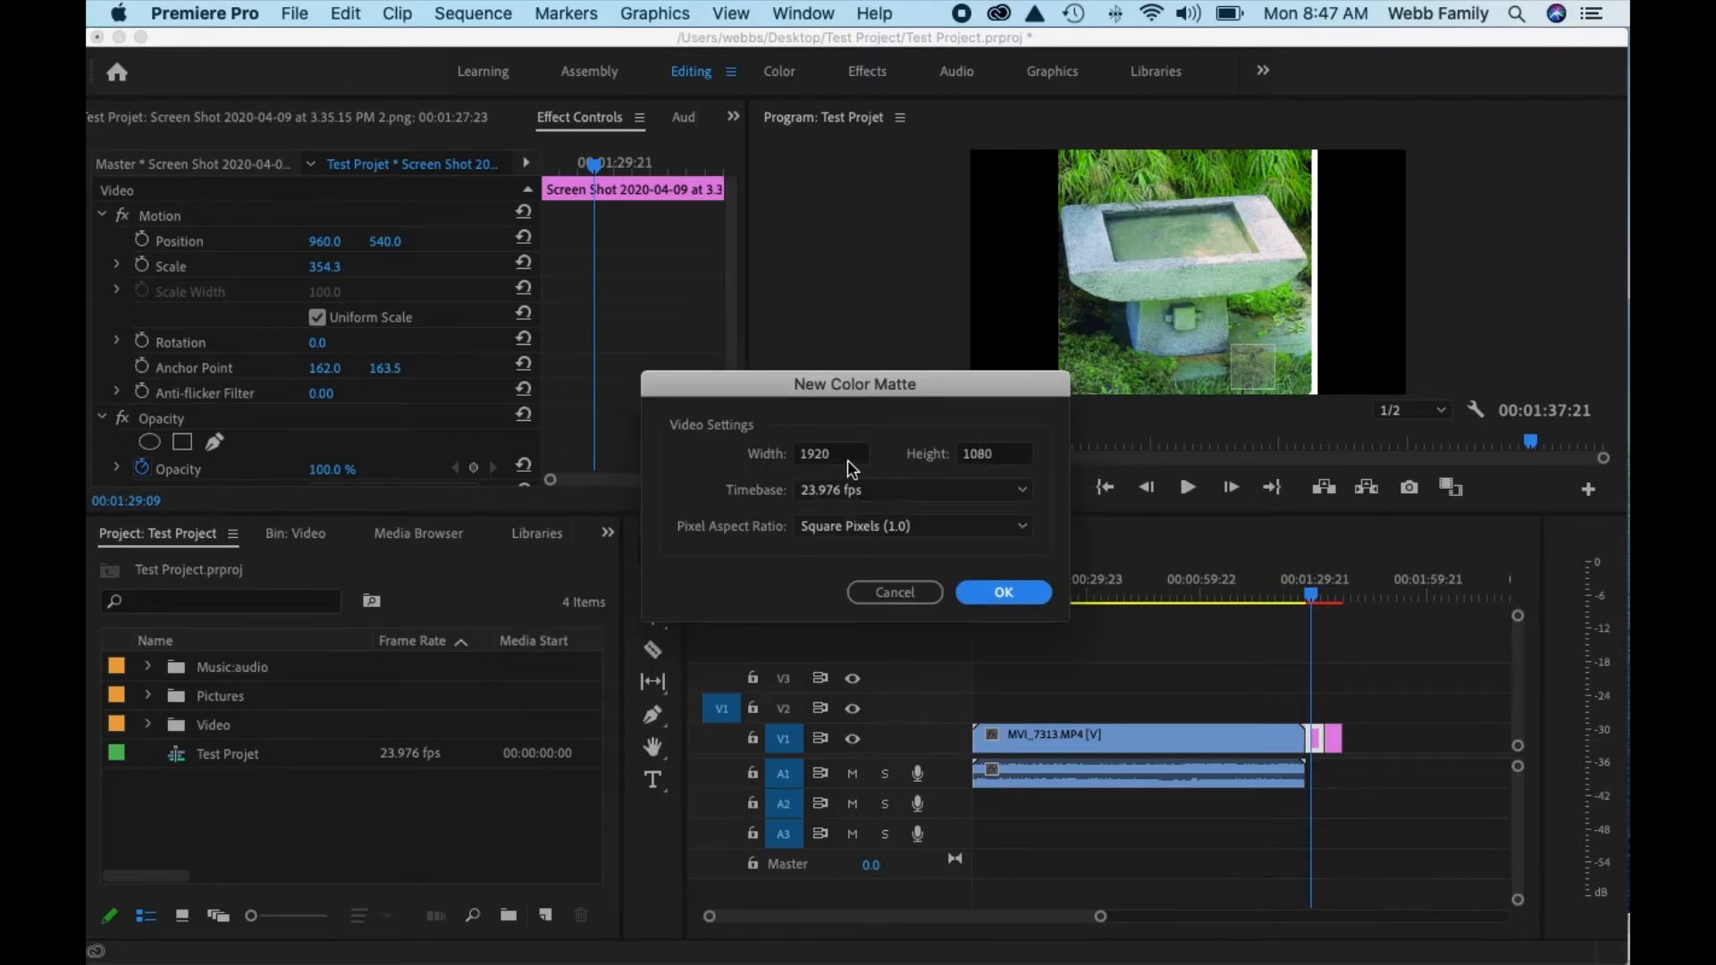
click(1001, 593)
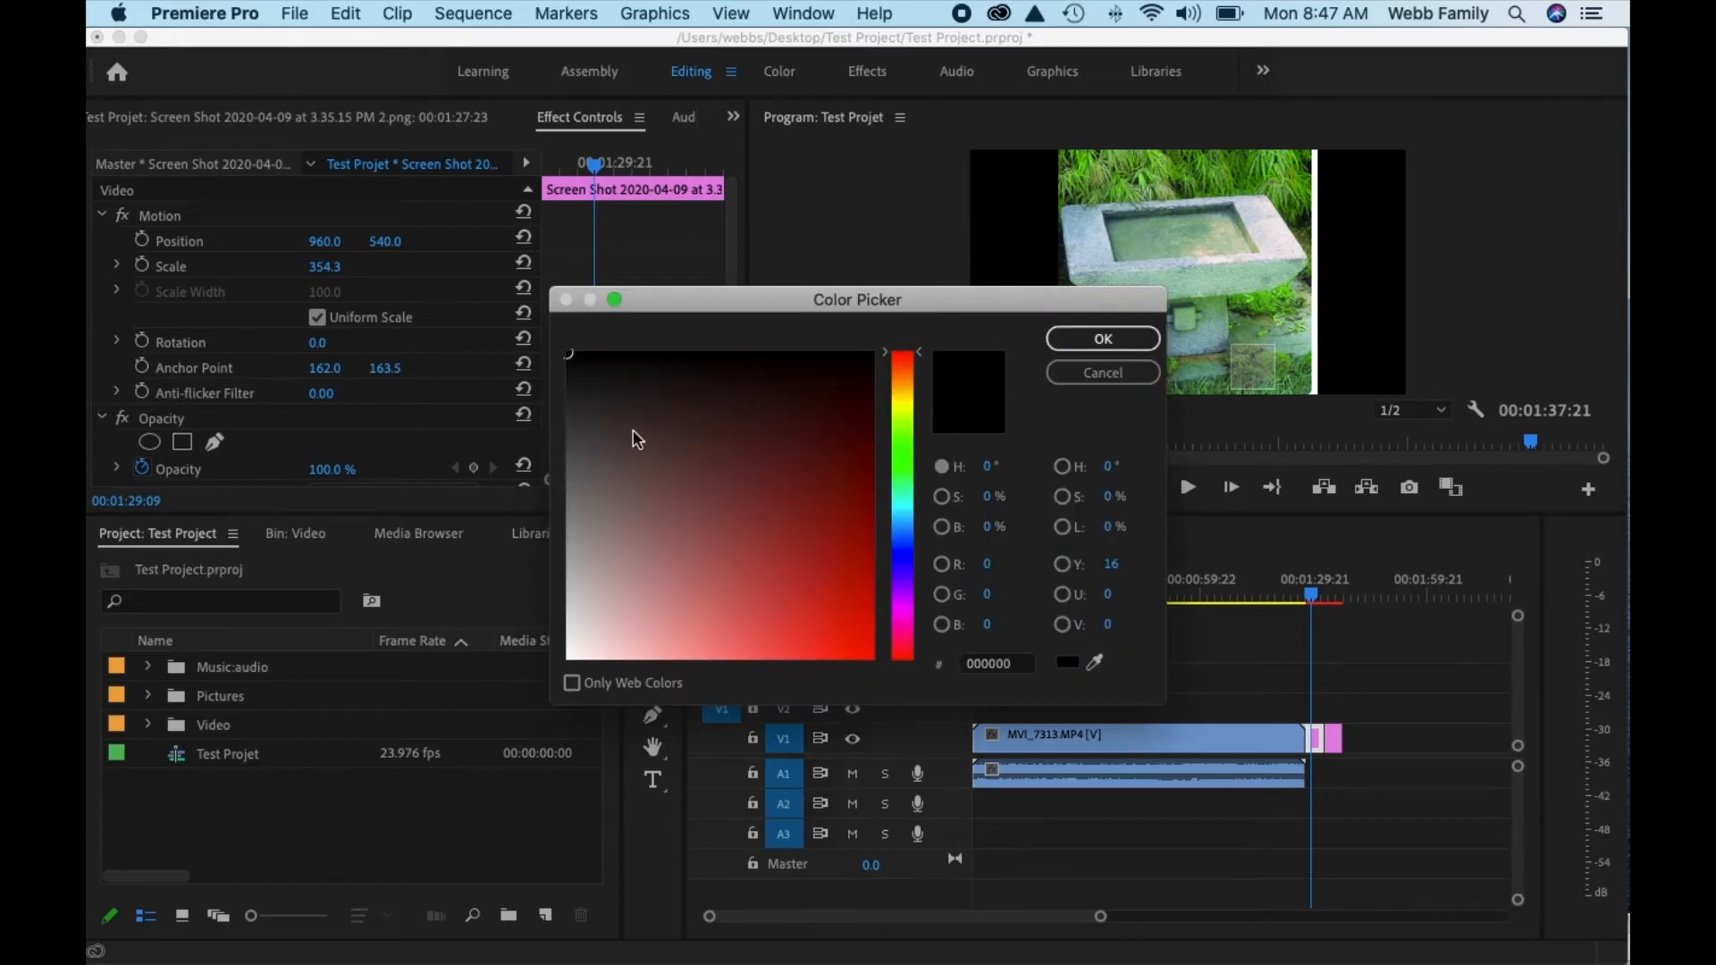
click(570, 660)
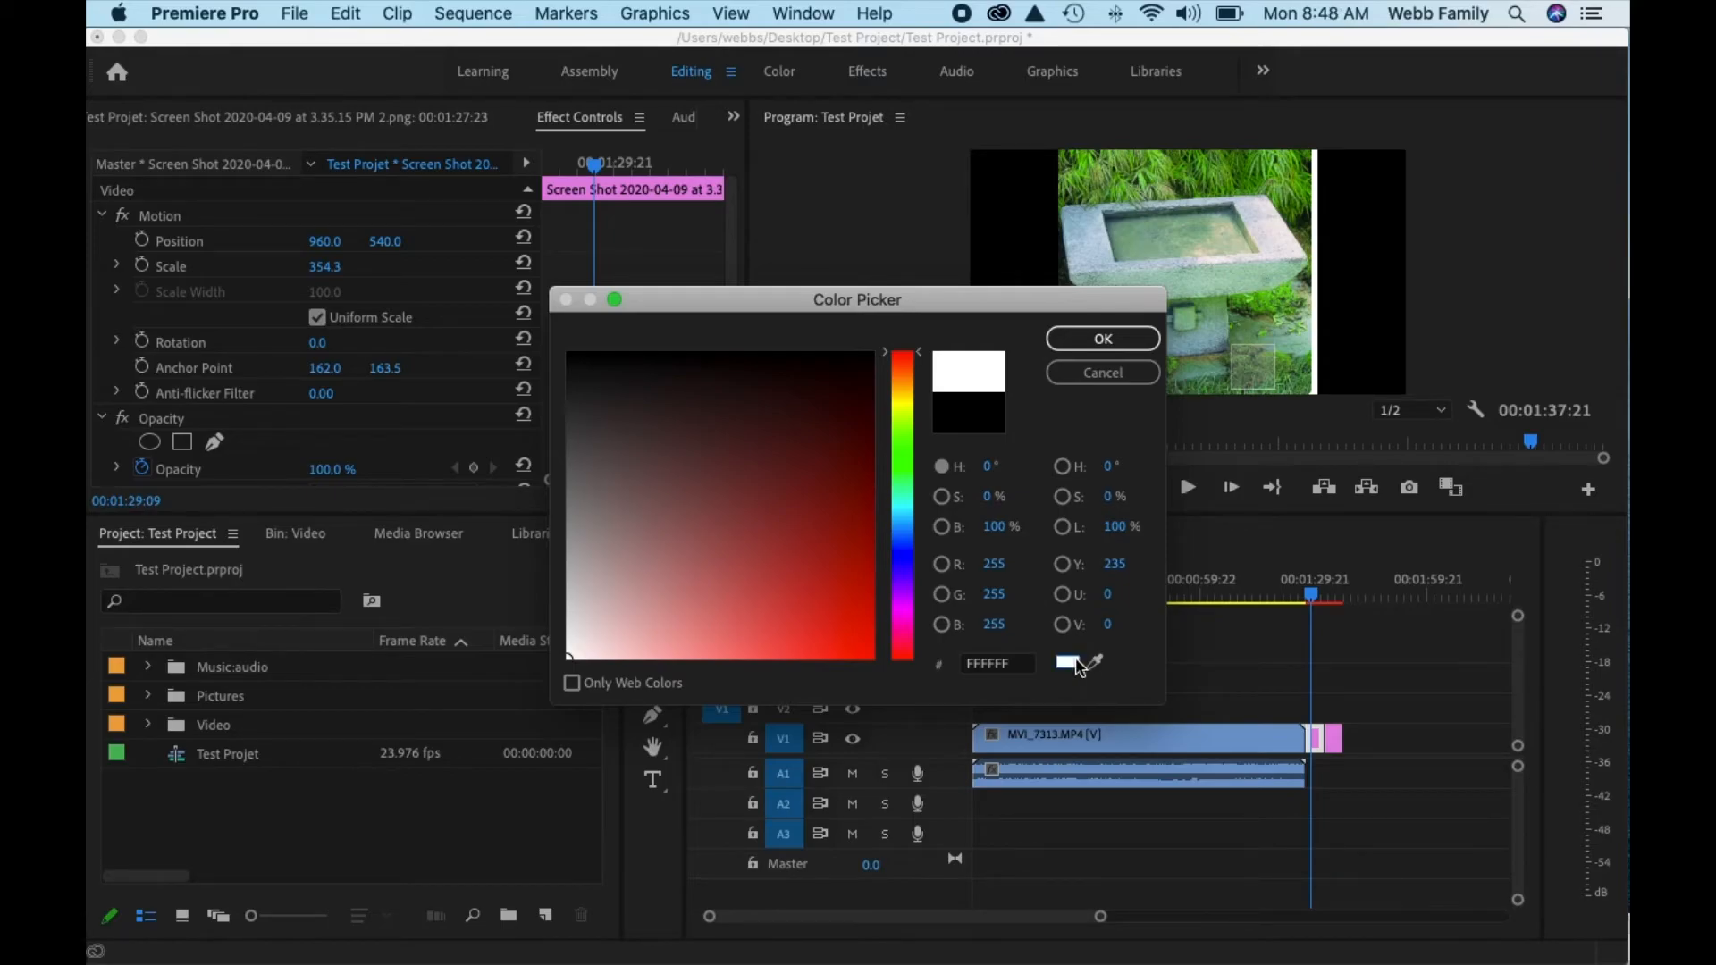
click(1100, 665)
click(1281, 163)
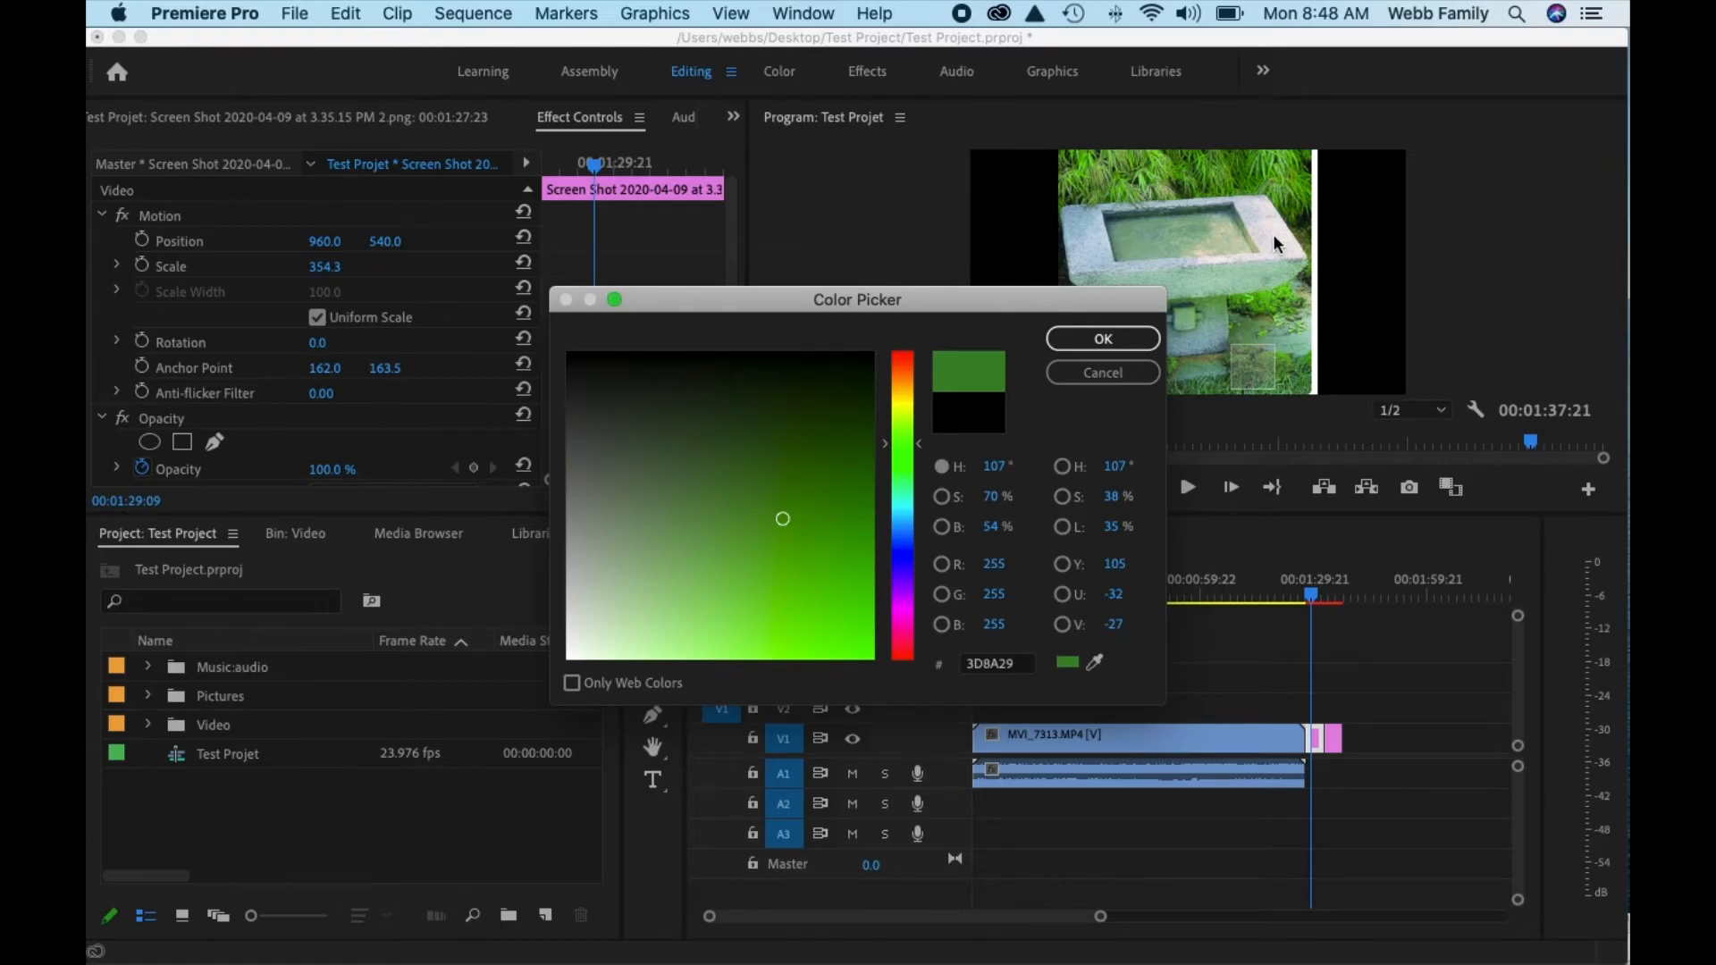
Sample the white strip along the image's right edge as the matte color, FFFEFF, and name the matte White.
click(1094, 662)
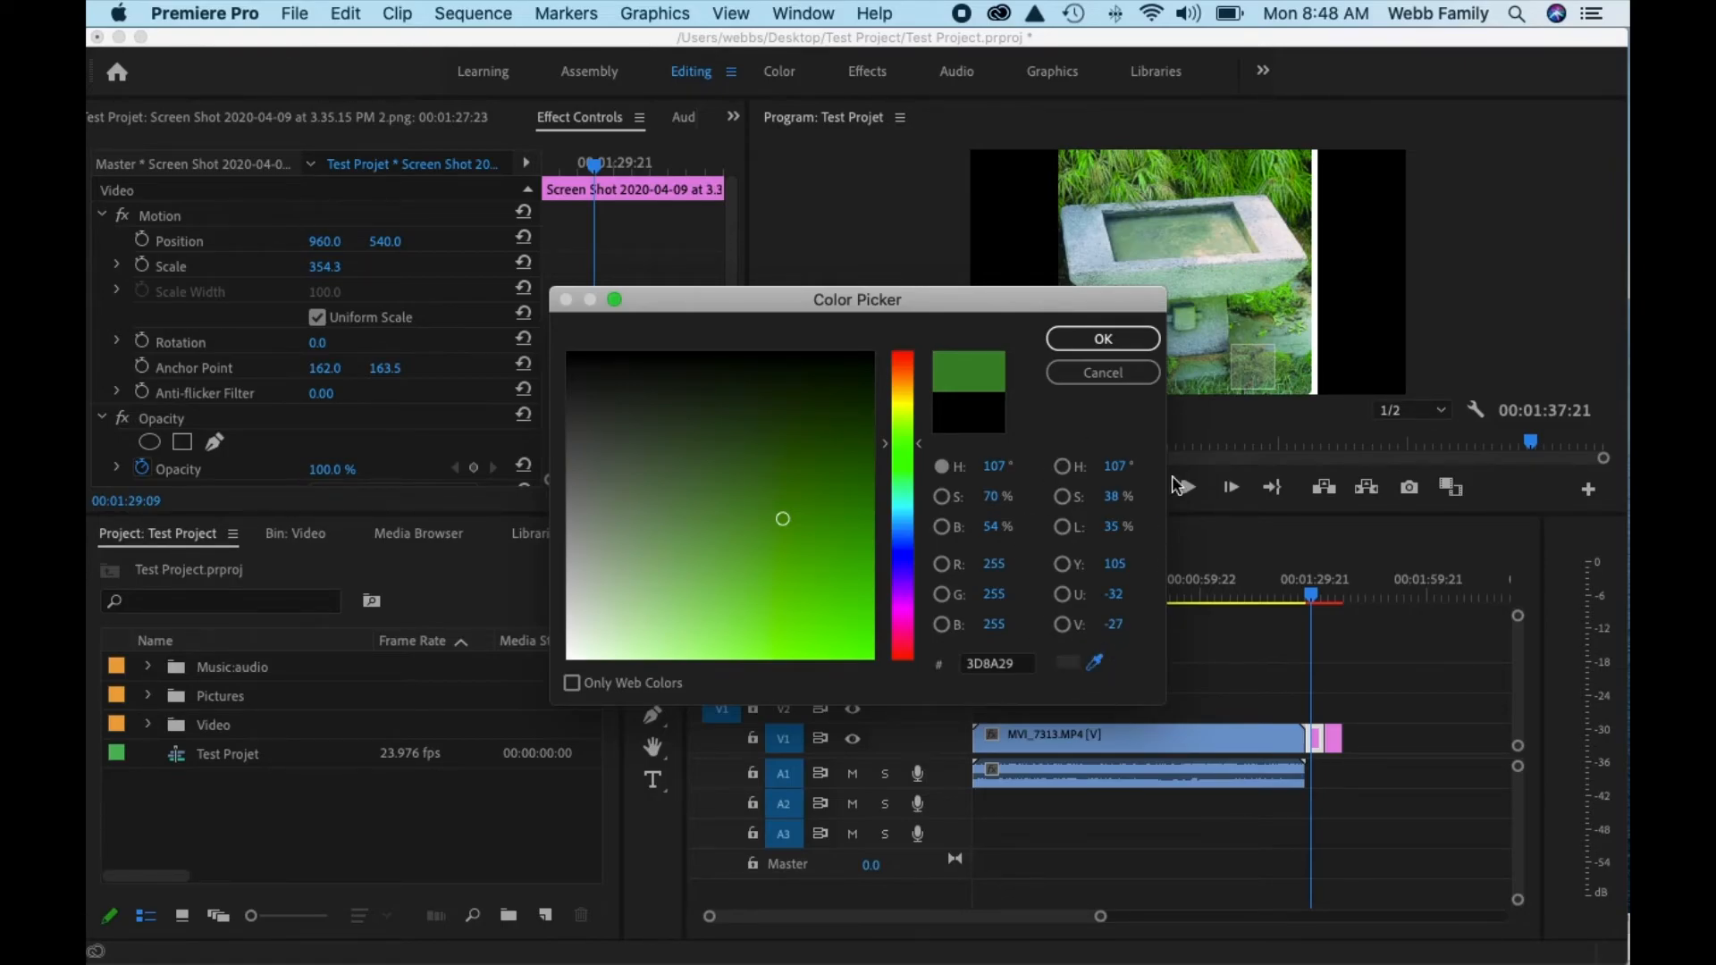
click(1282, 239)
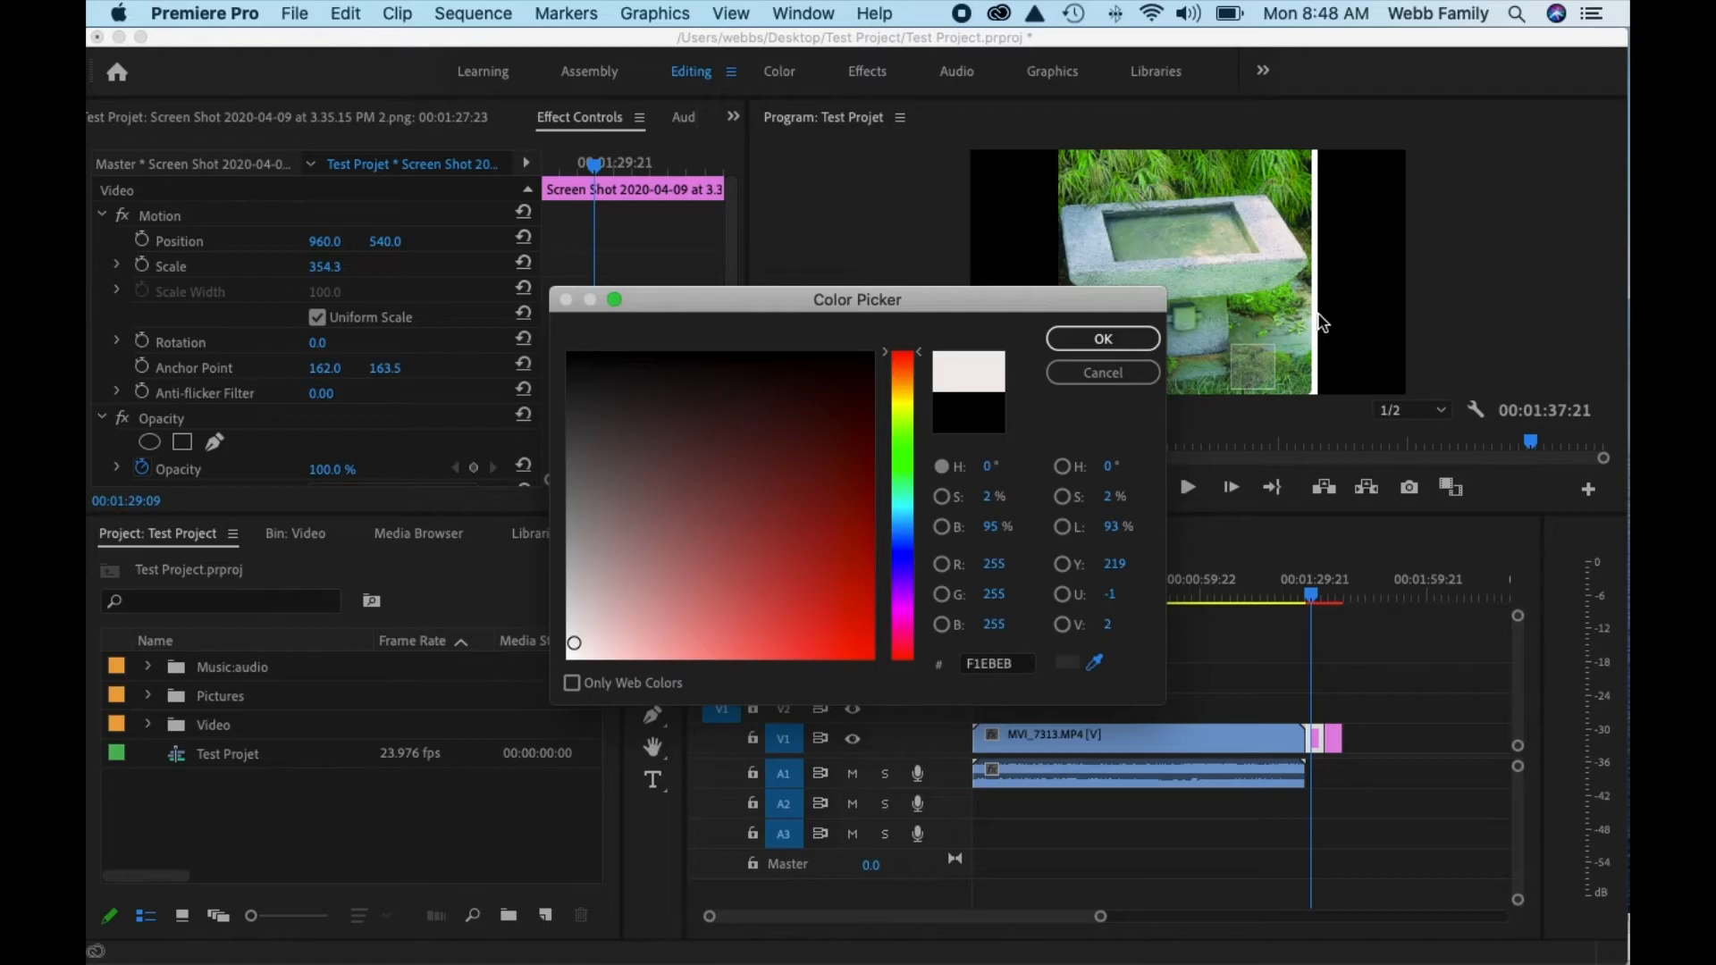
click(1319, 330)
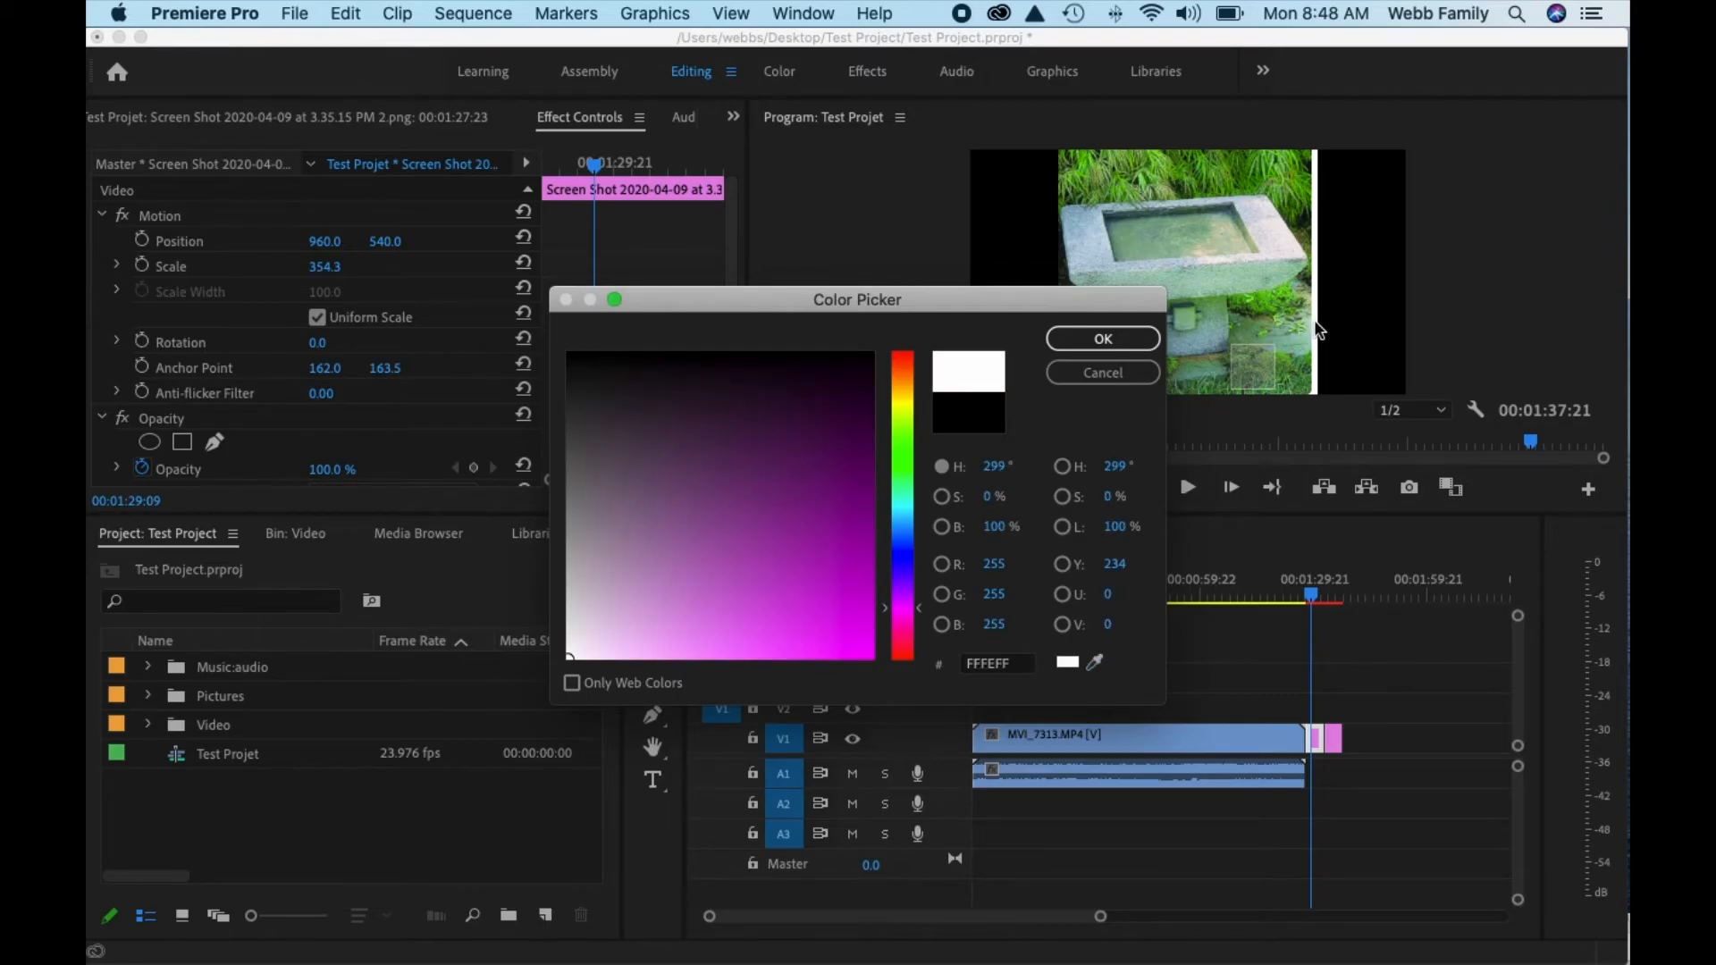
click(1105, 339)
text(White)
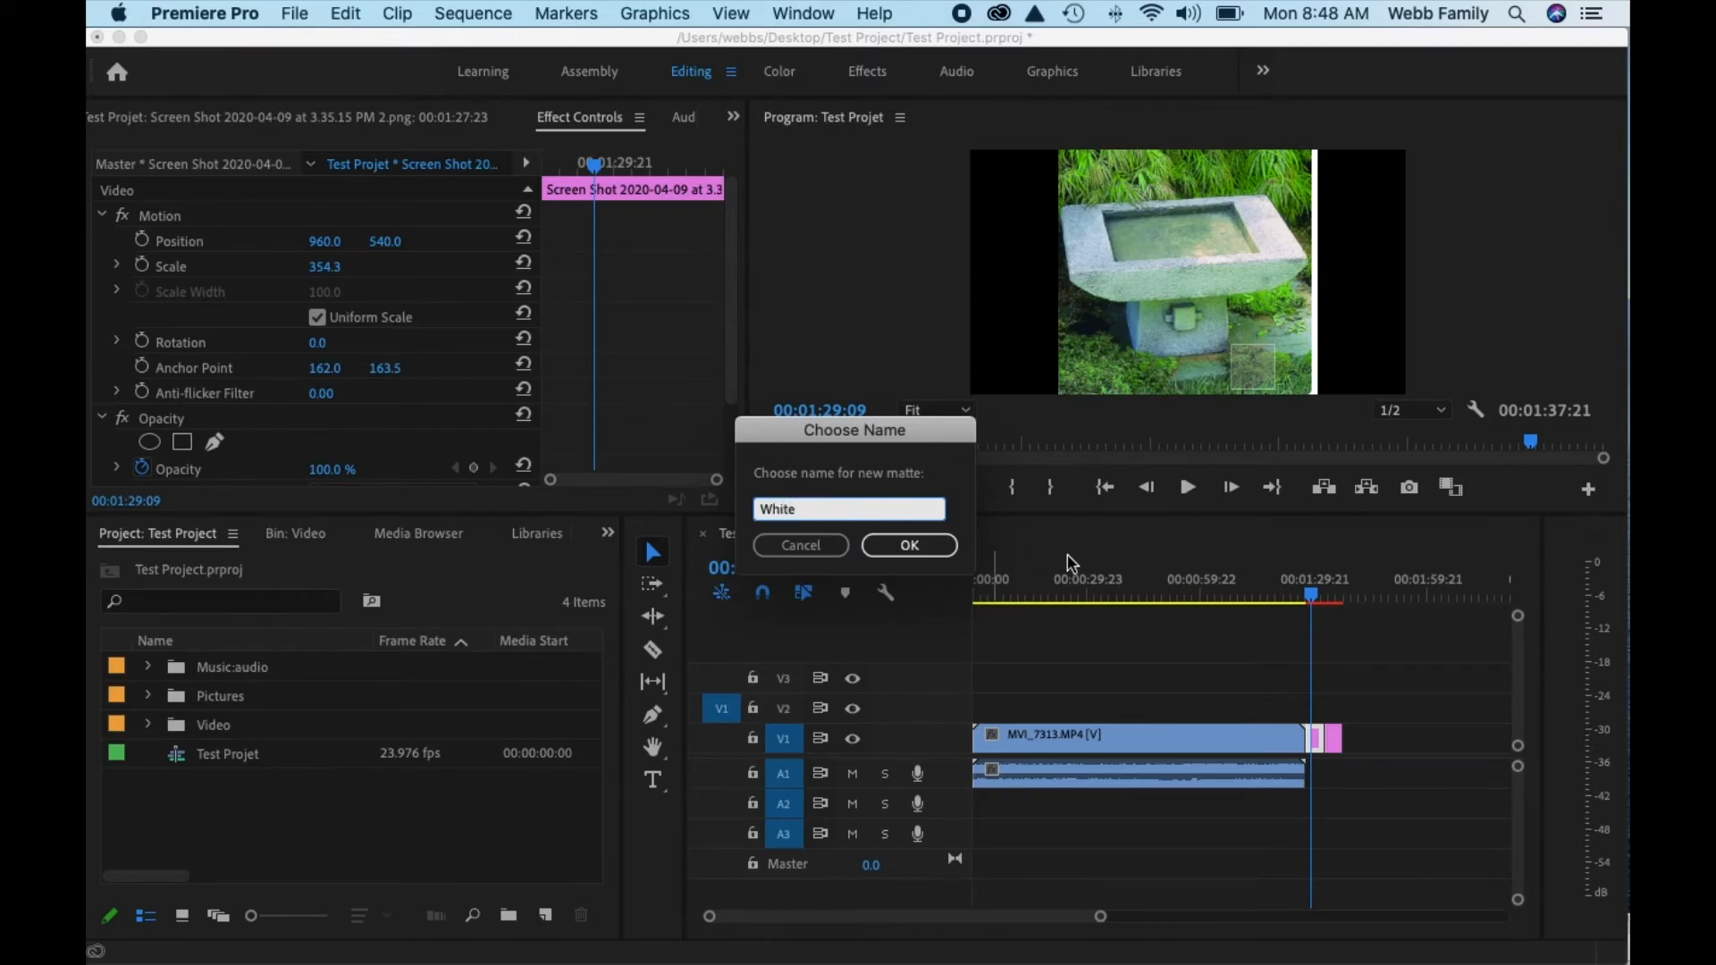
click(925, 545)
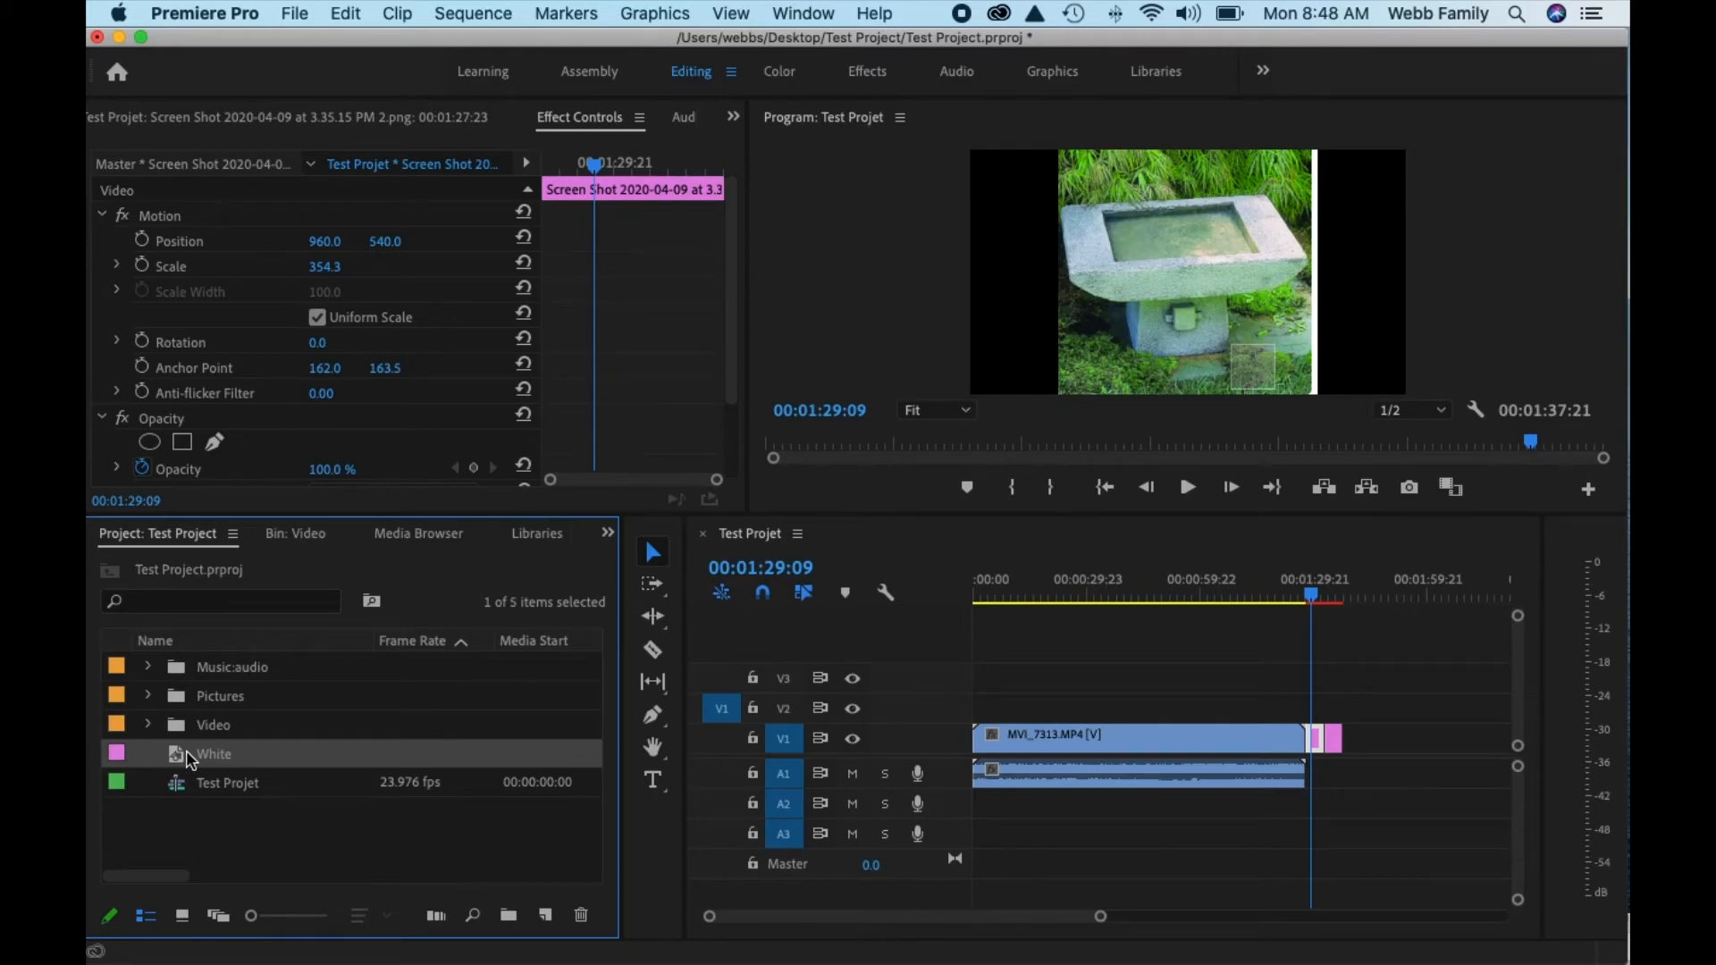
Move the White matte into the Pictures bin and layer it on V1 beneath the screenshot image on V2.
drag(181, 760, 179, 706)
click(148, 696)
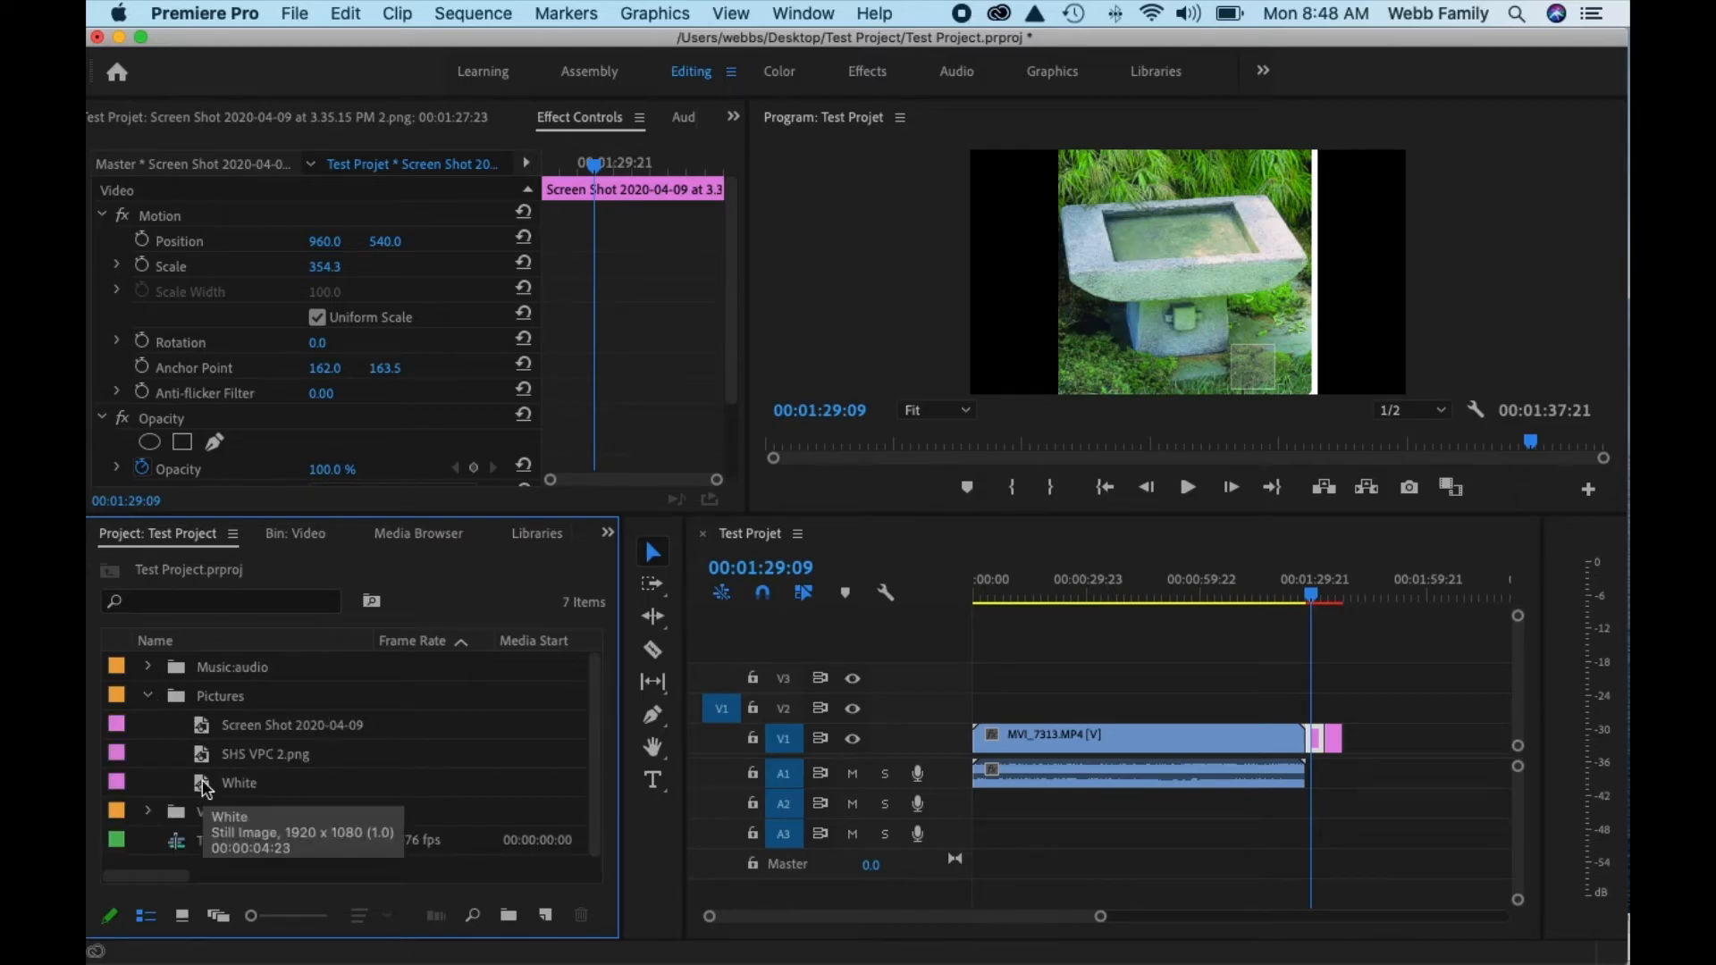
drag(205, 786, 1316, 709)
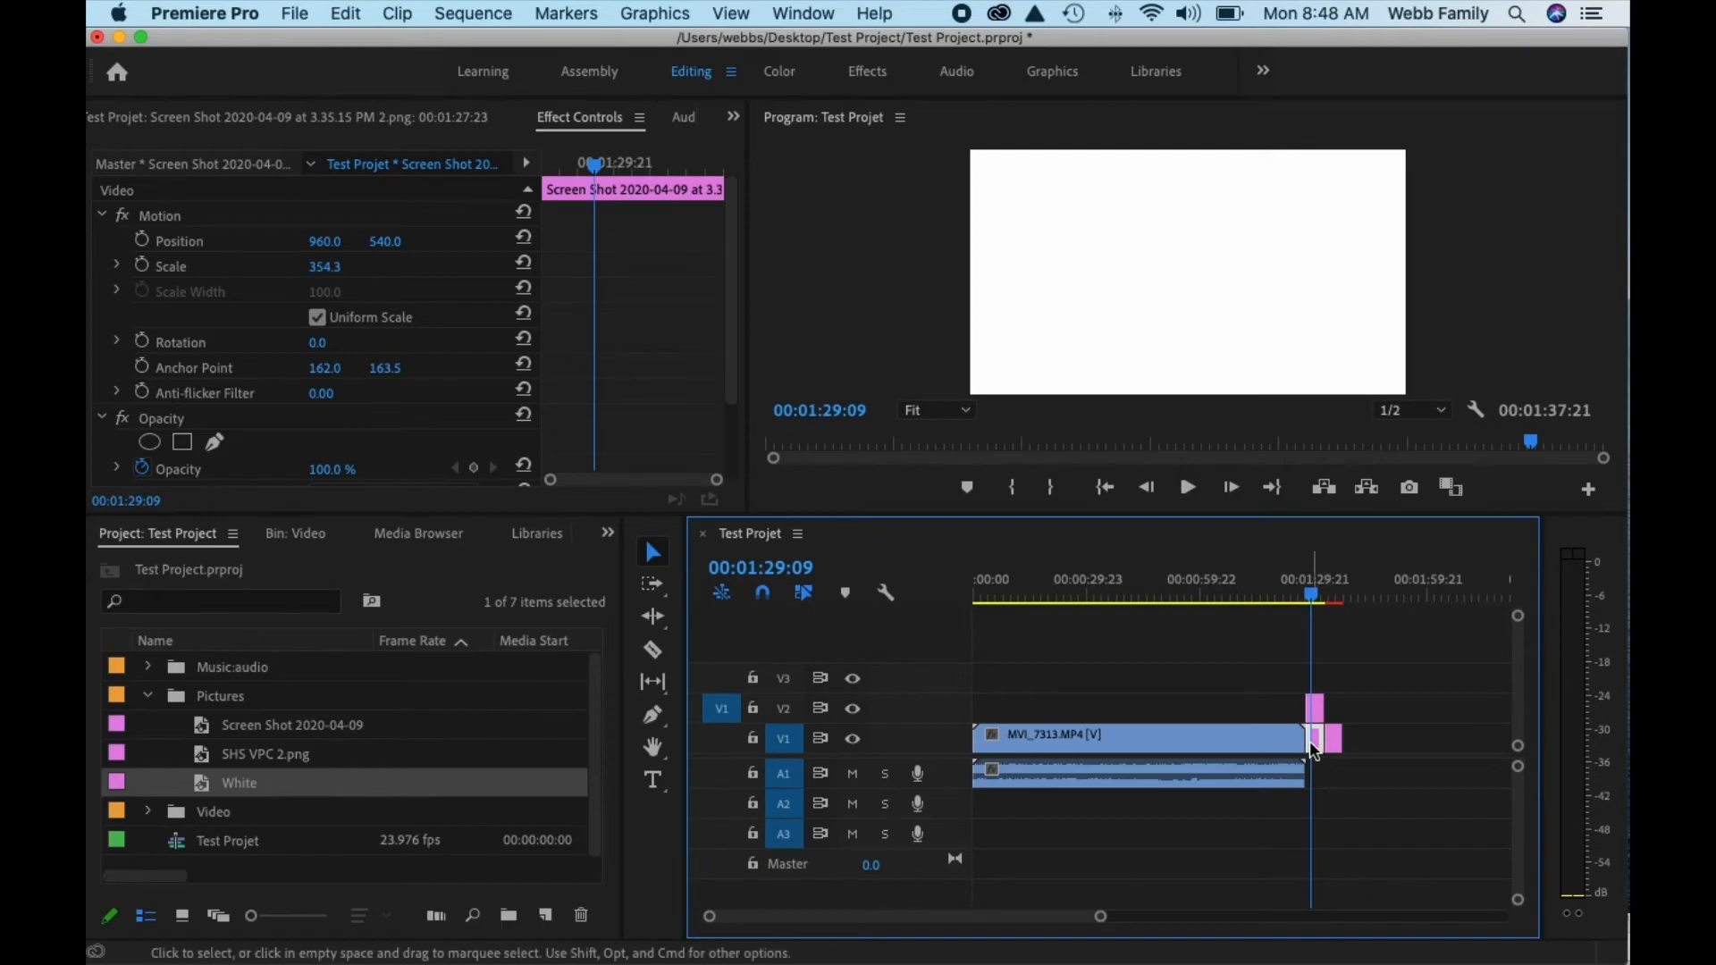
drag(1318, 746, 1319, 708)
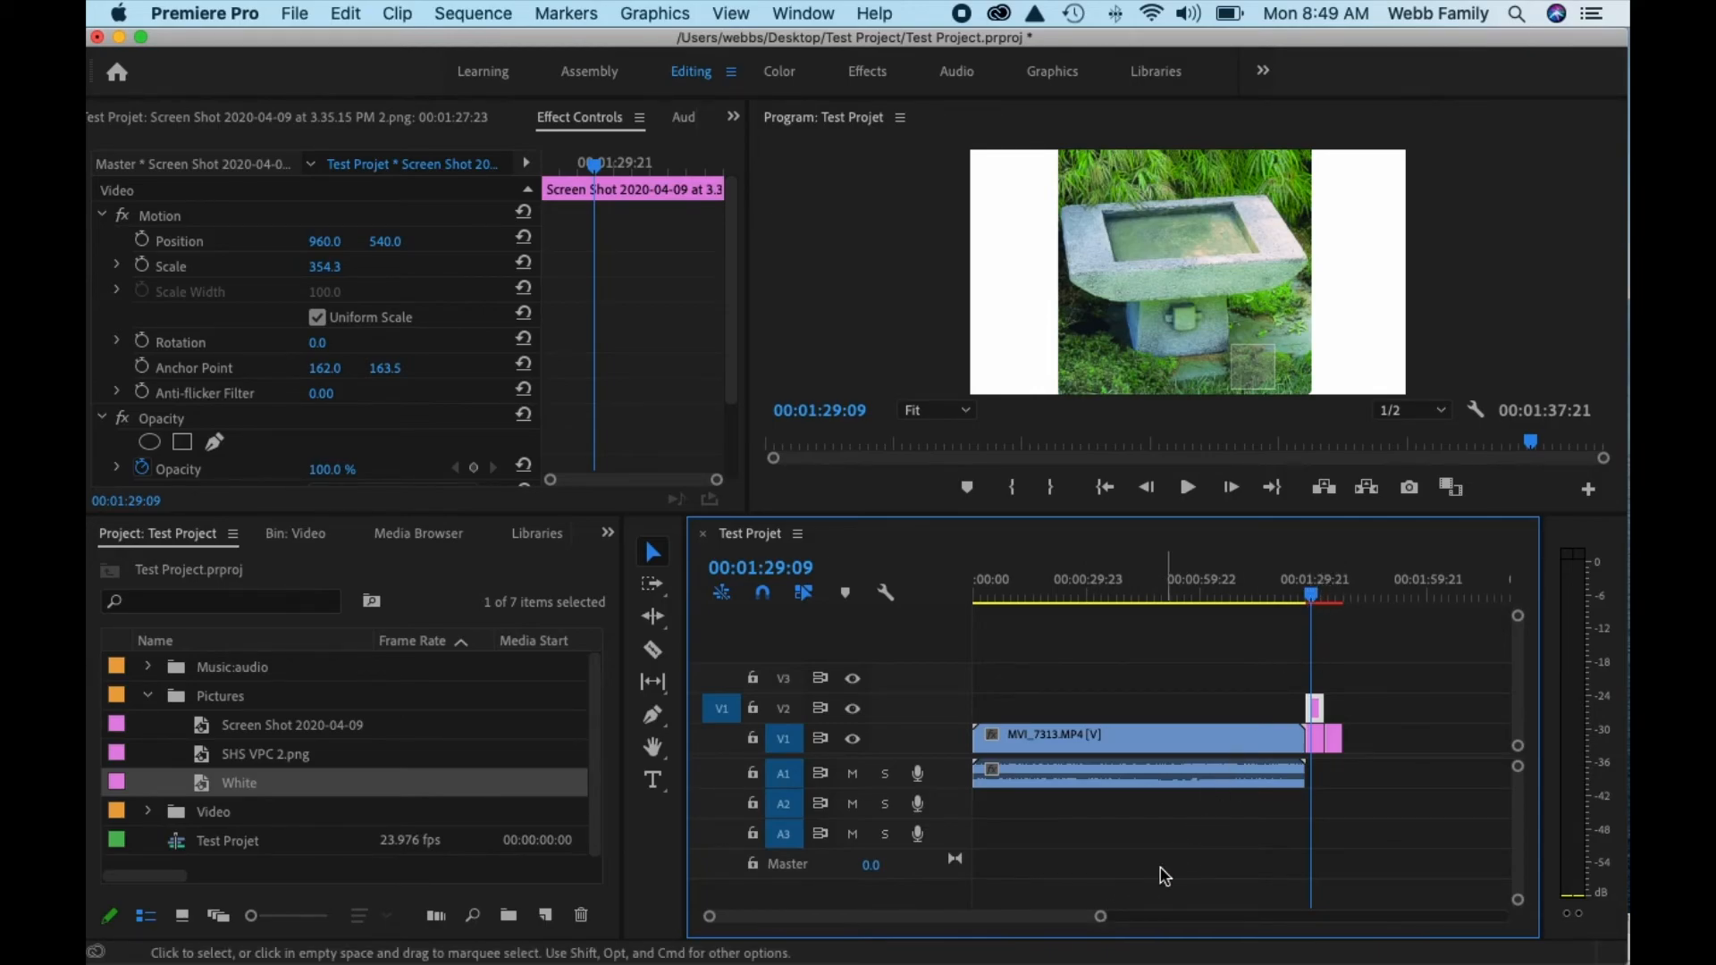
Shift the screenshot image on V2 slightly earlier, scrub across the offset, and realign it with the White matte.
drag(1103, 921, 950, 950)
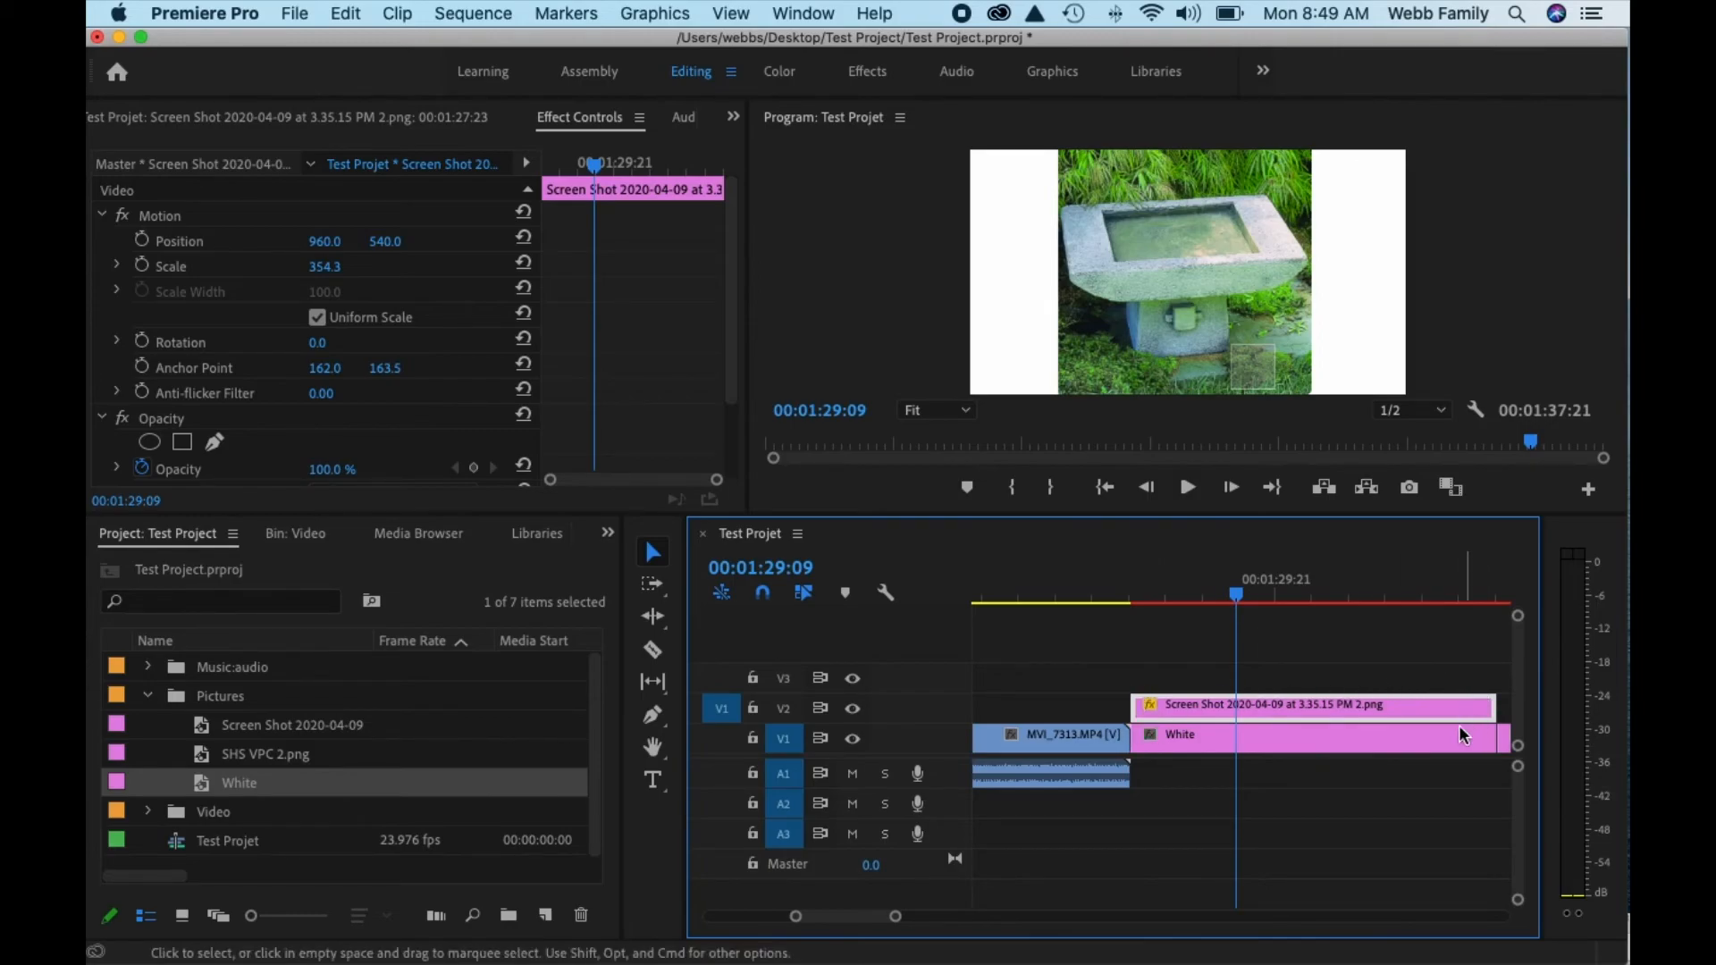
drag(1305, 703, 1274, 703)
drag(1078, 595, 1452, 642)
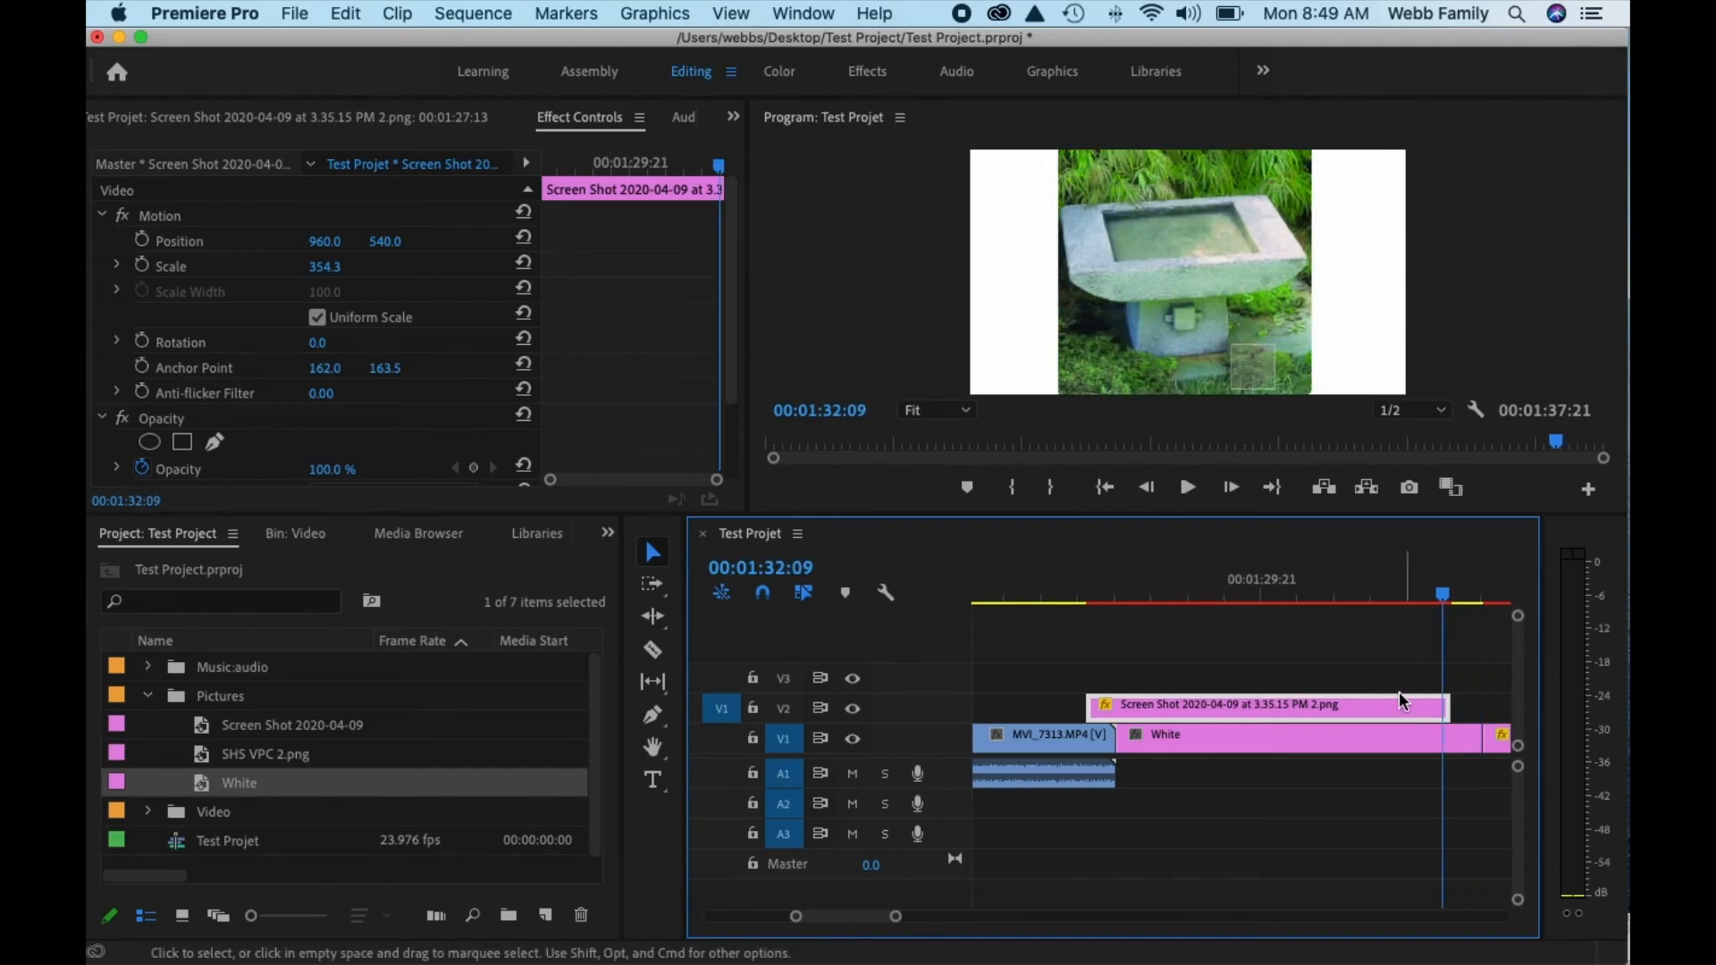
drag(1371, 715, 1402, 715)
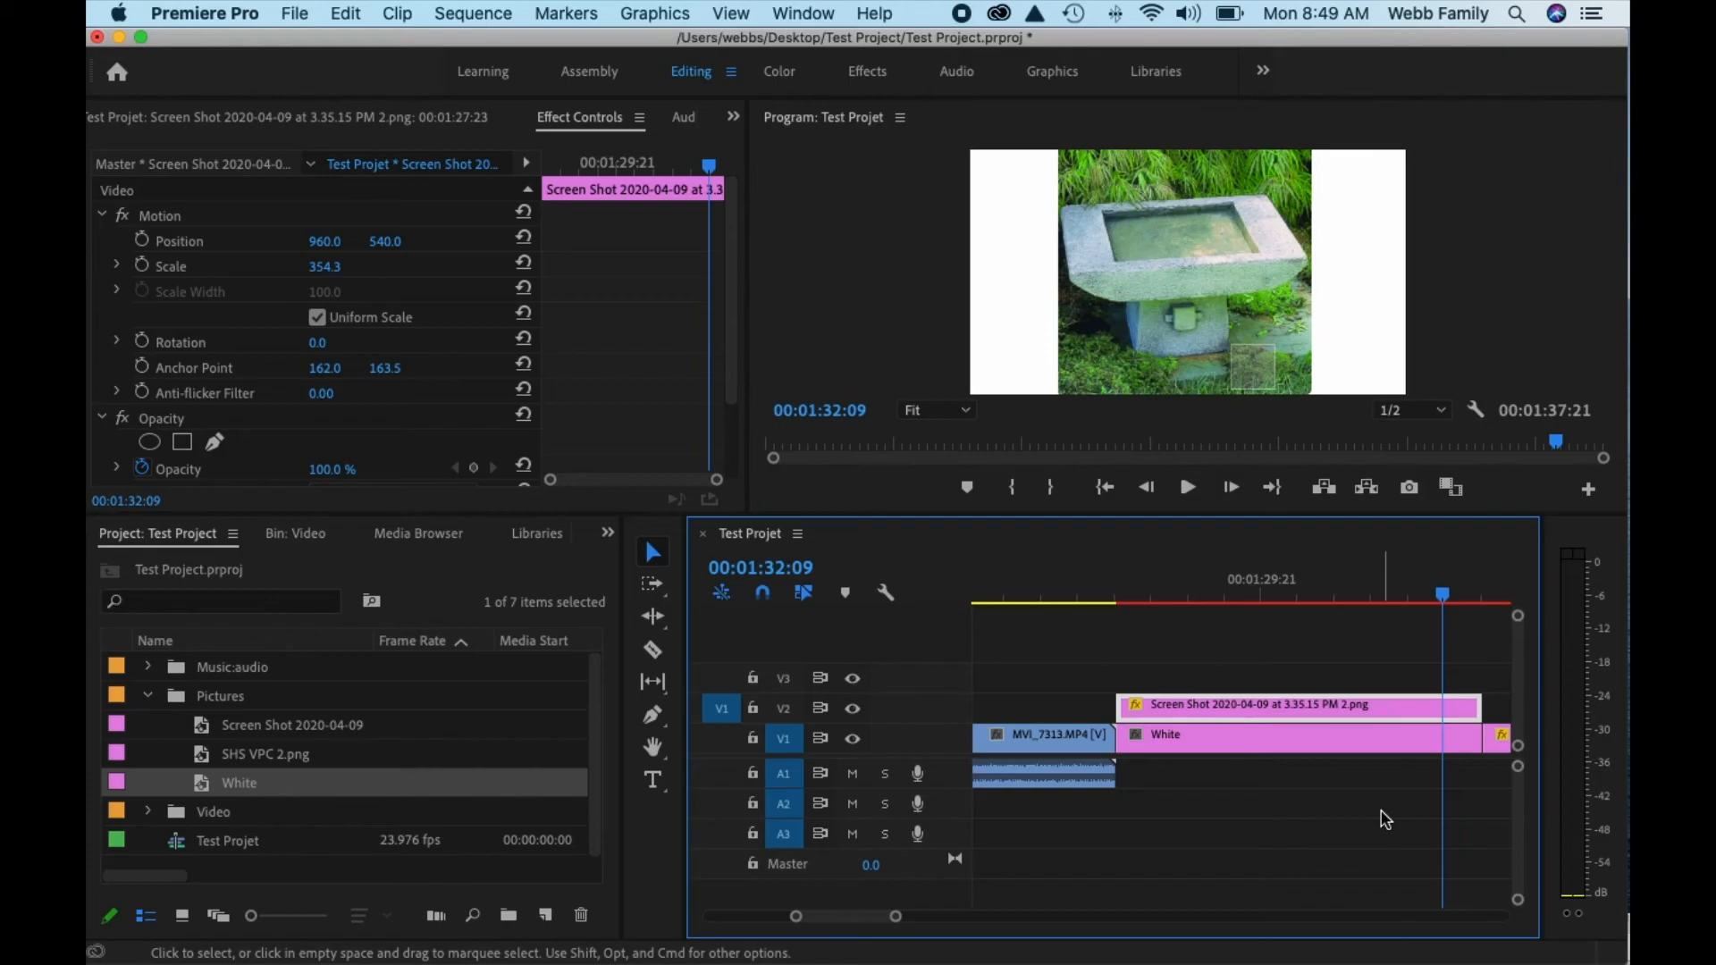
Return the playhead to the sequence start, fit all clips in the timeline view, and widen the timeline area.
mouse_move(899, 918)
mouse_down()
mouse_move(977, 918)
mouse_move(847, 929)
mouse_move(901, 928)
mouse_move(867, 929)
mouse_up()
drag(1037, 597, 968, 606)
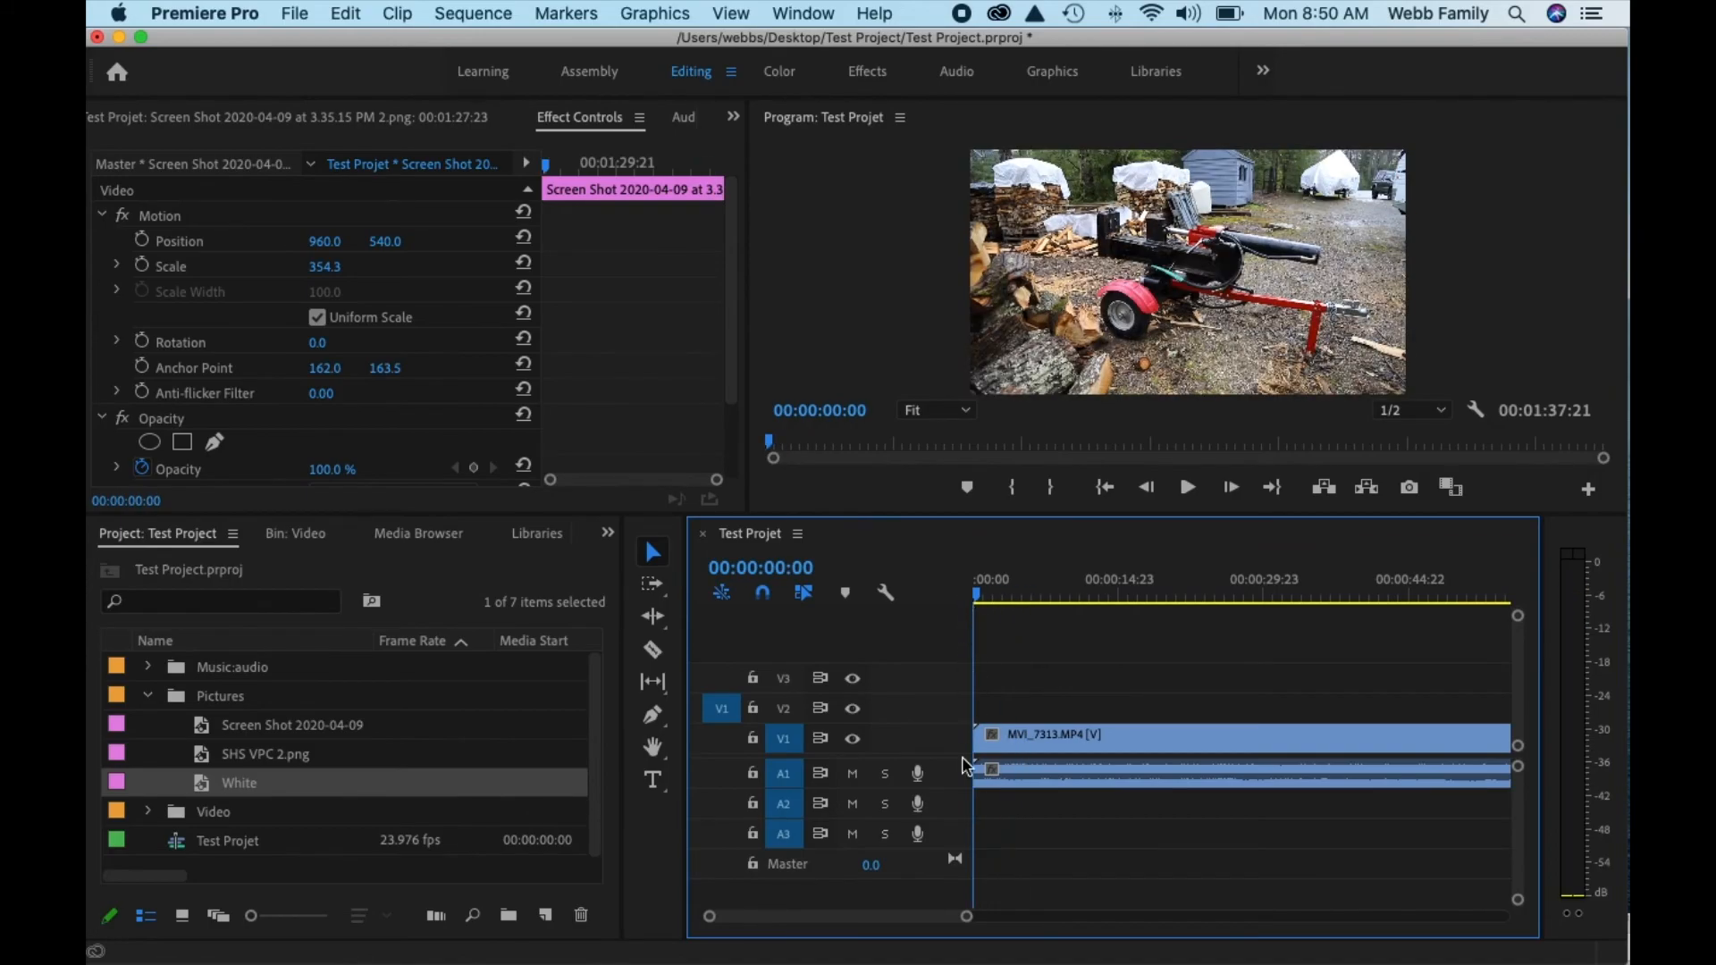
drag(968, 918, 1097, 914)
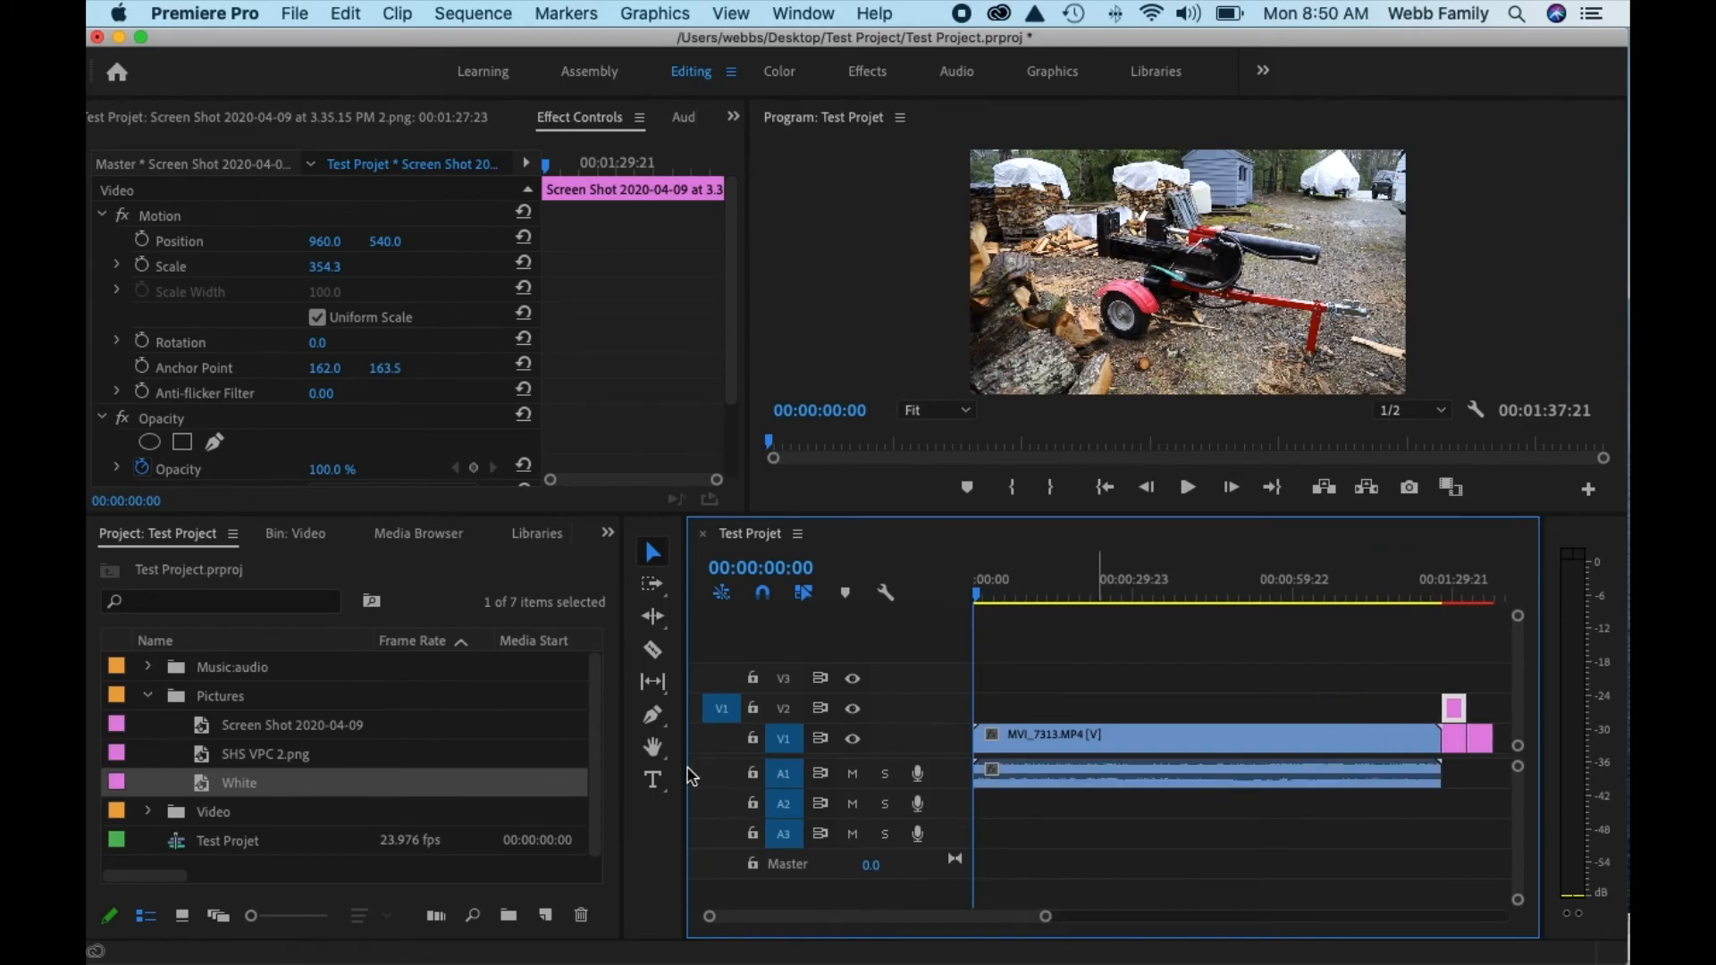
drag(685, 767, 545, 783)
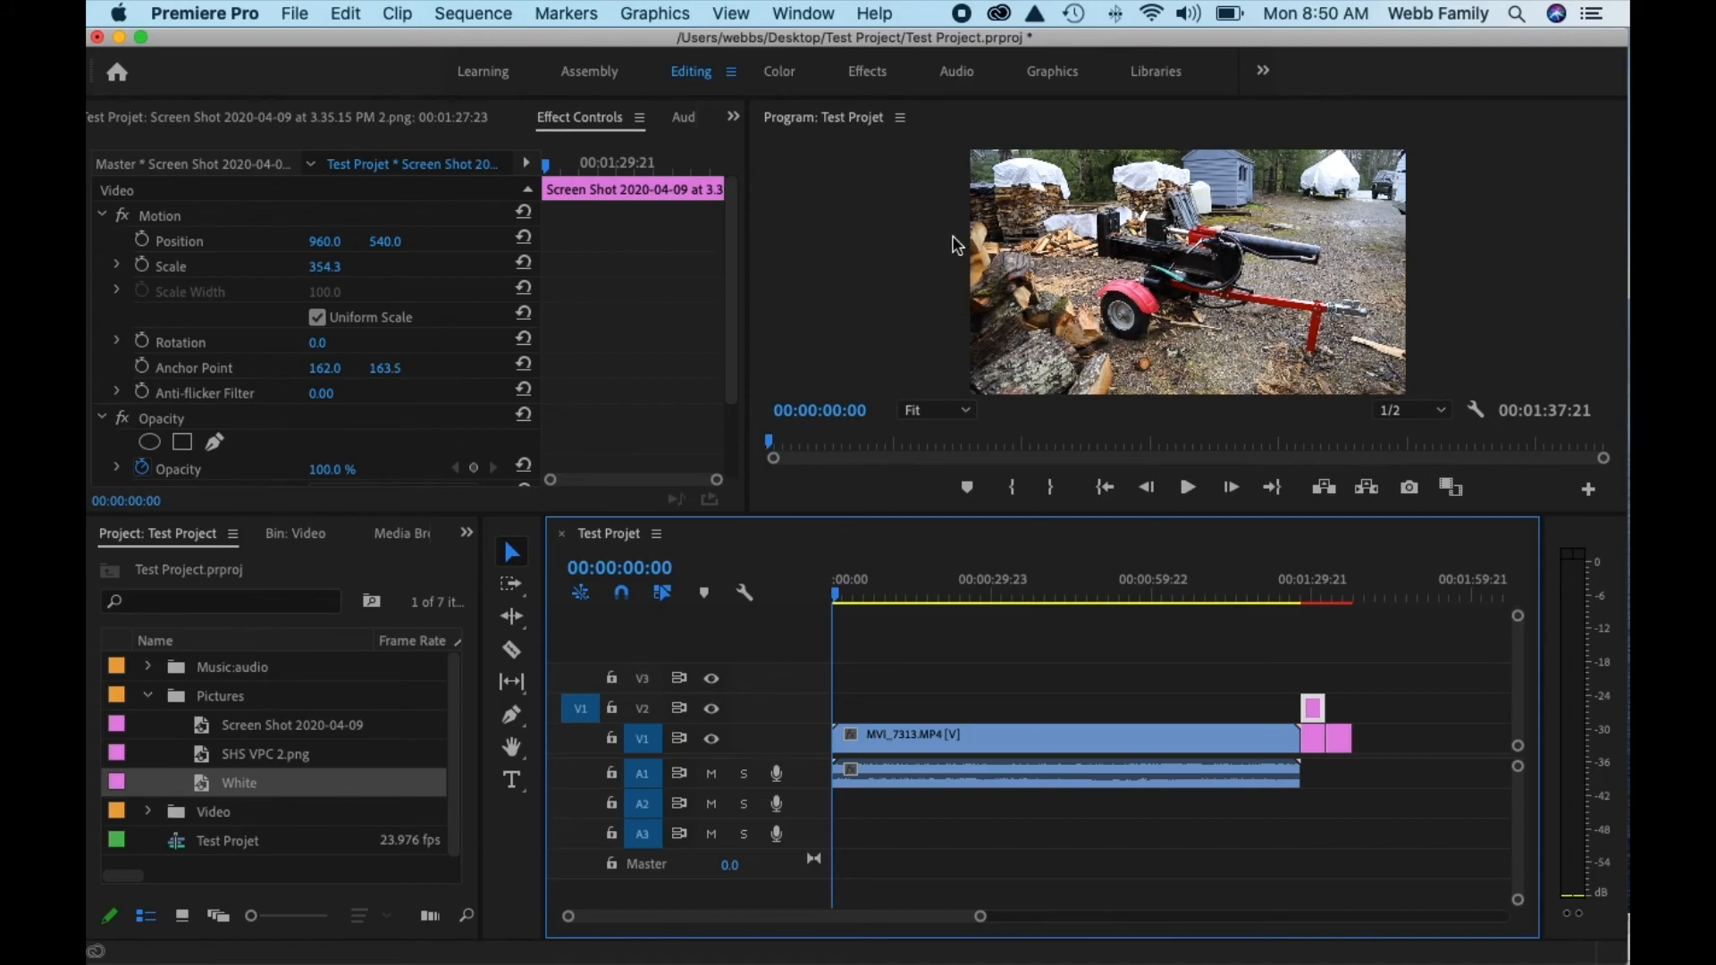
Try recoloring the White matte under the screenshot image to dark purple, and undo the color change.
click(1312, 596)
drag(1321, 599, 1247, 625)
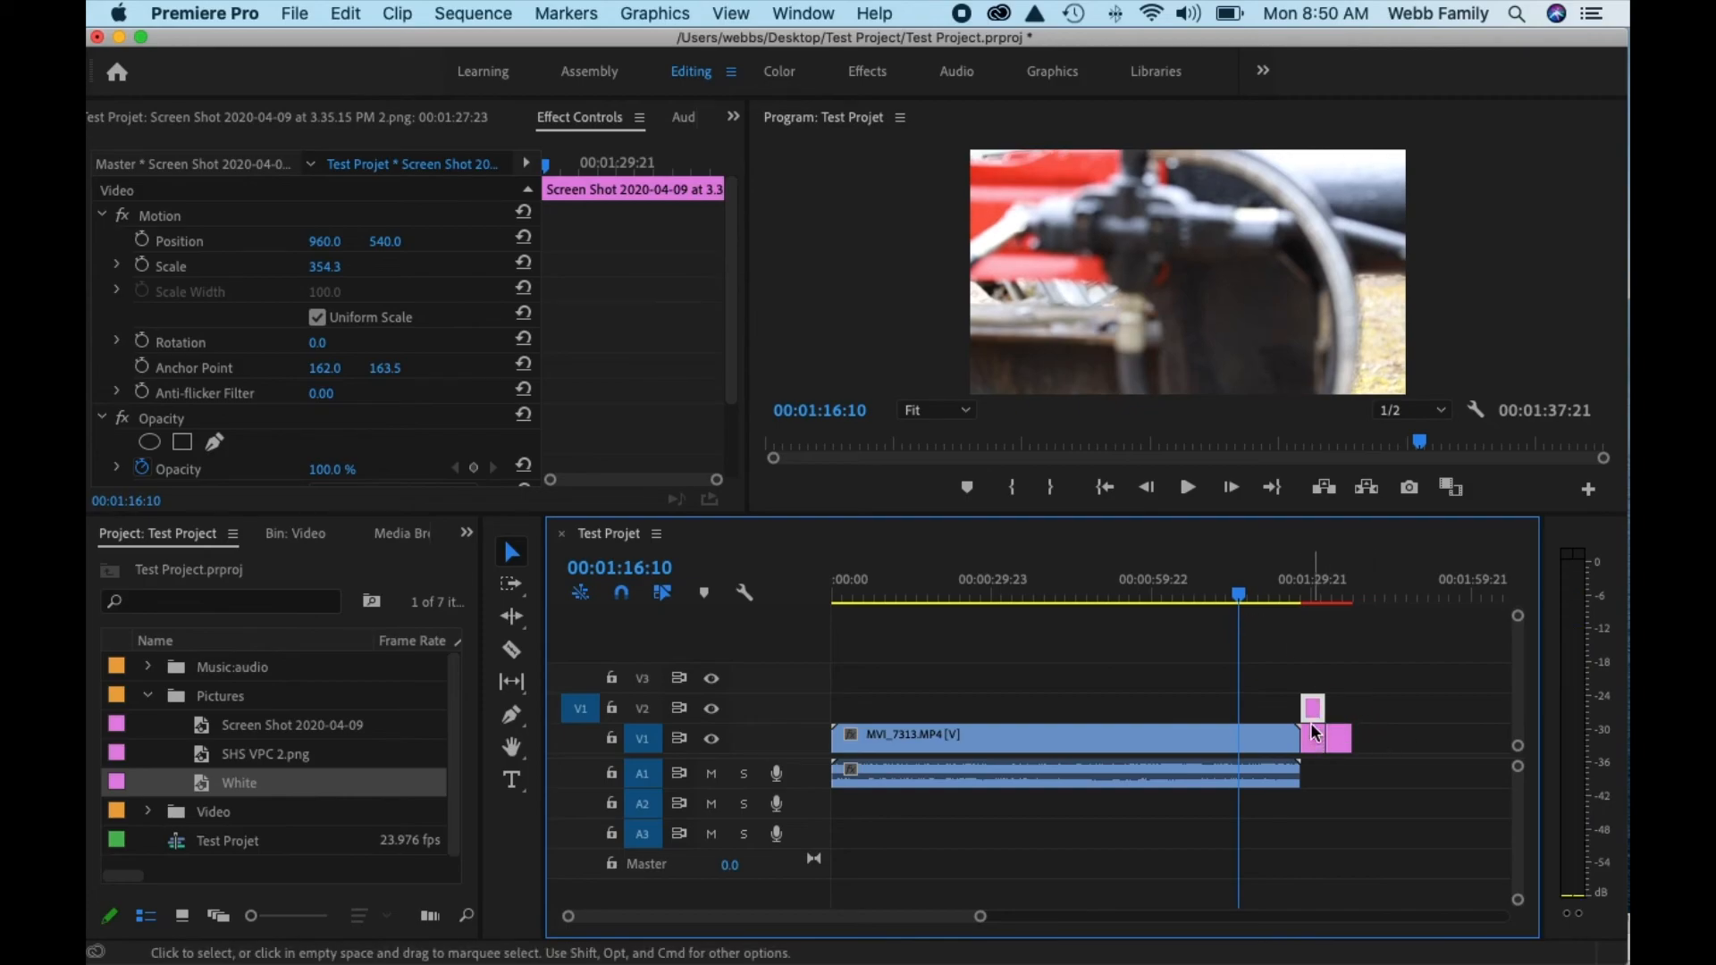
click(1313, 597)
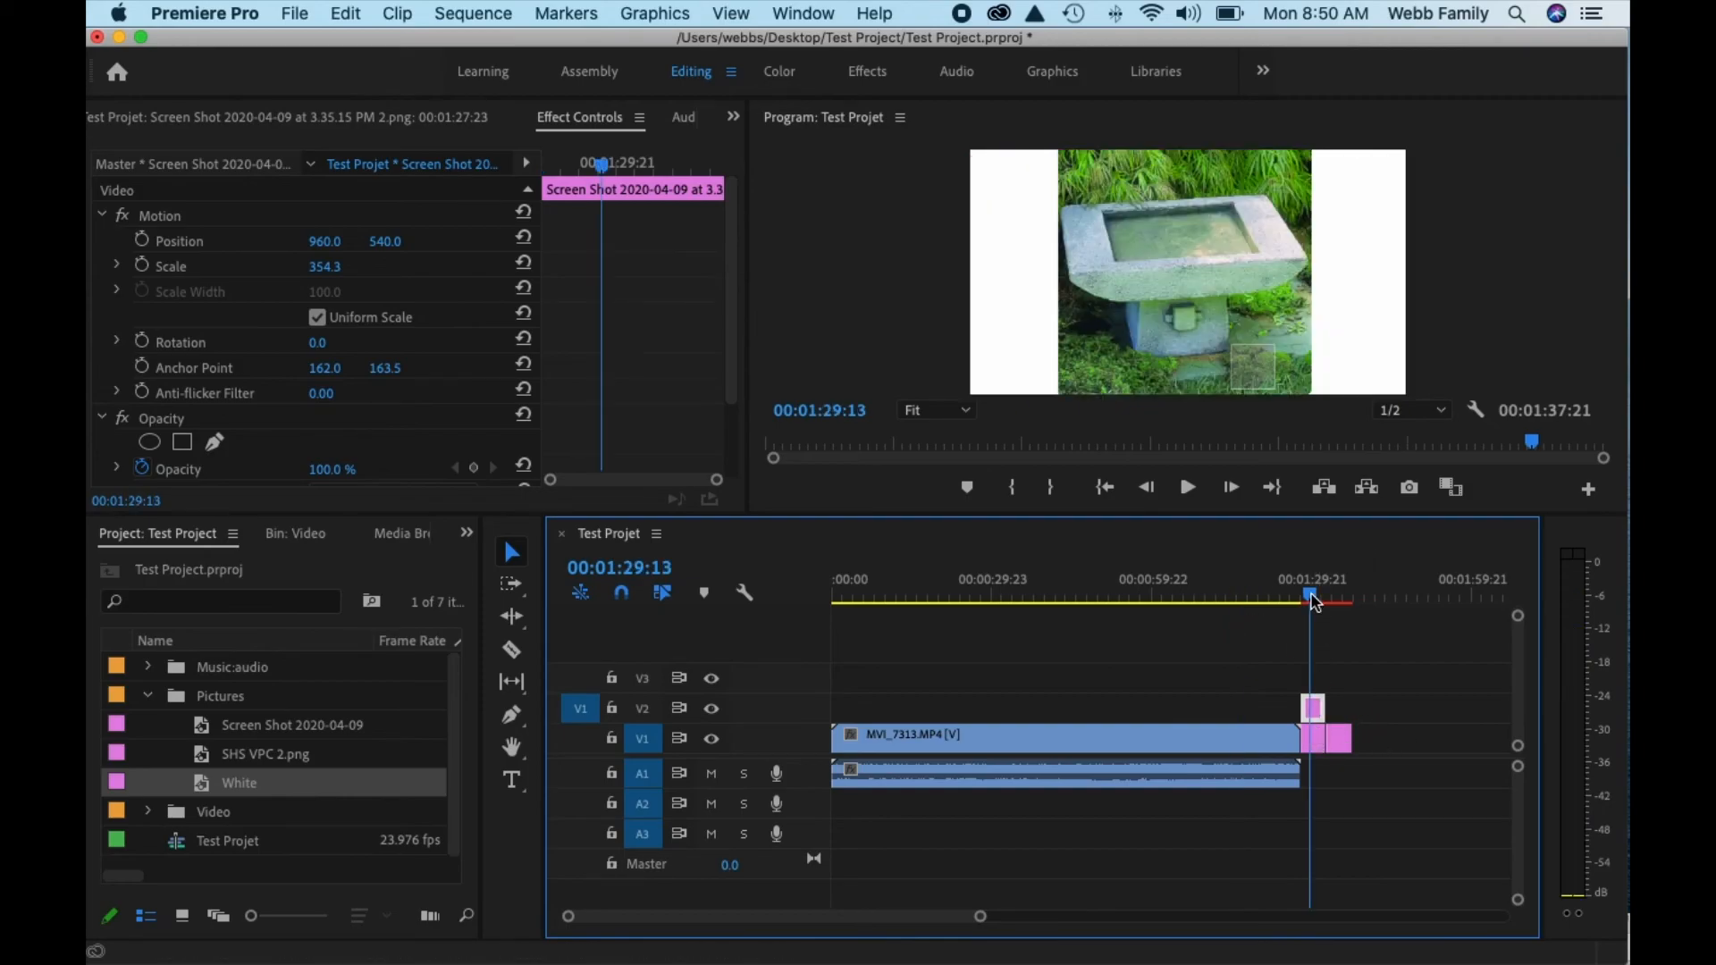
click(1320, 749)
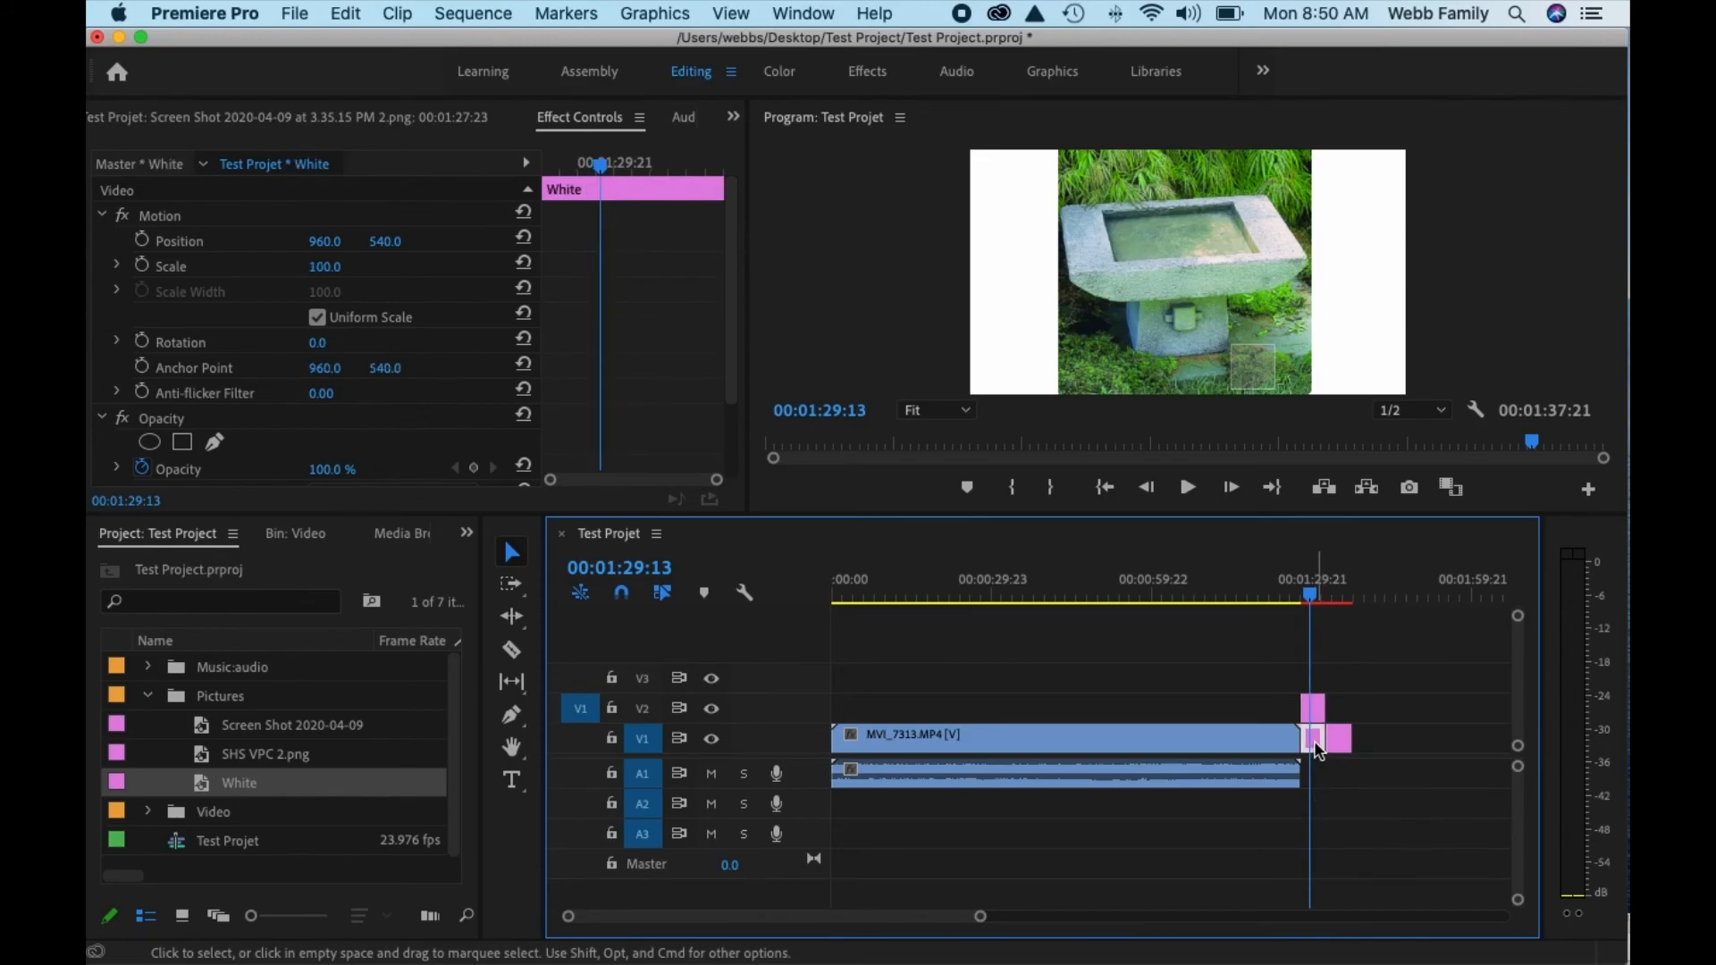
double_click(1321, 749)
mouse_move(858, 400)
mouse_down()
mouse_move(835, 422)
mouse_move(861, 464)
mouse_up()
click(1094, 356)
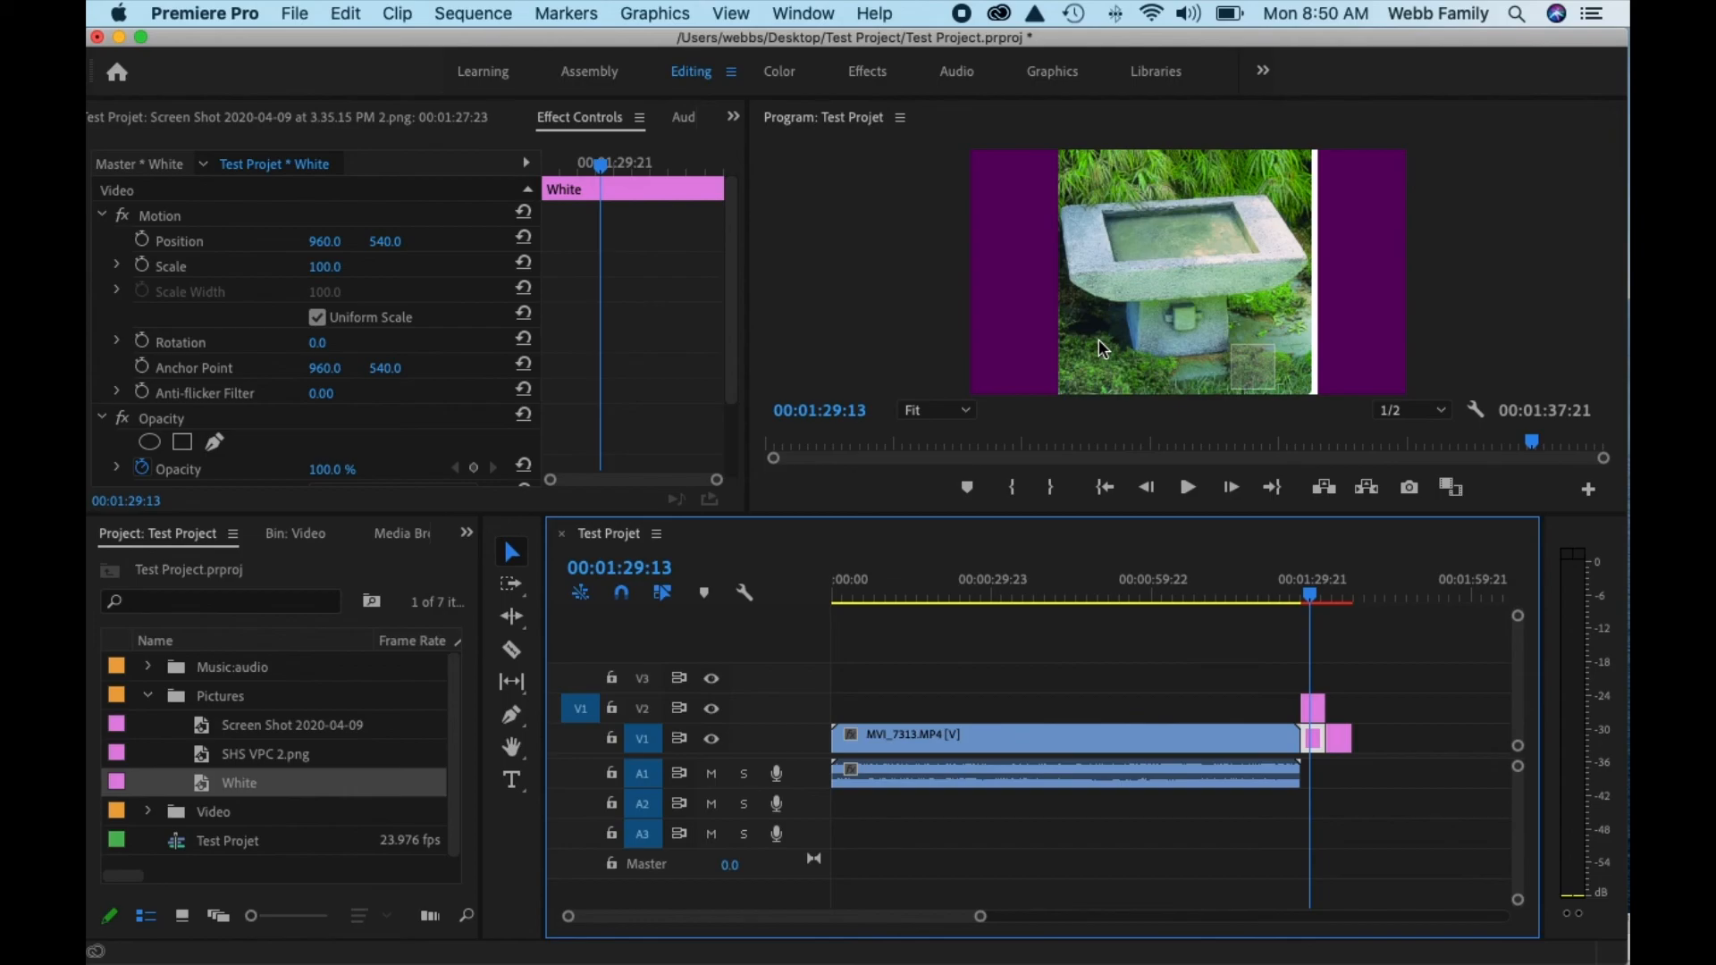
key(super+z)
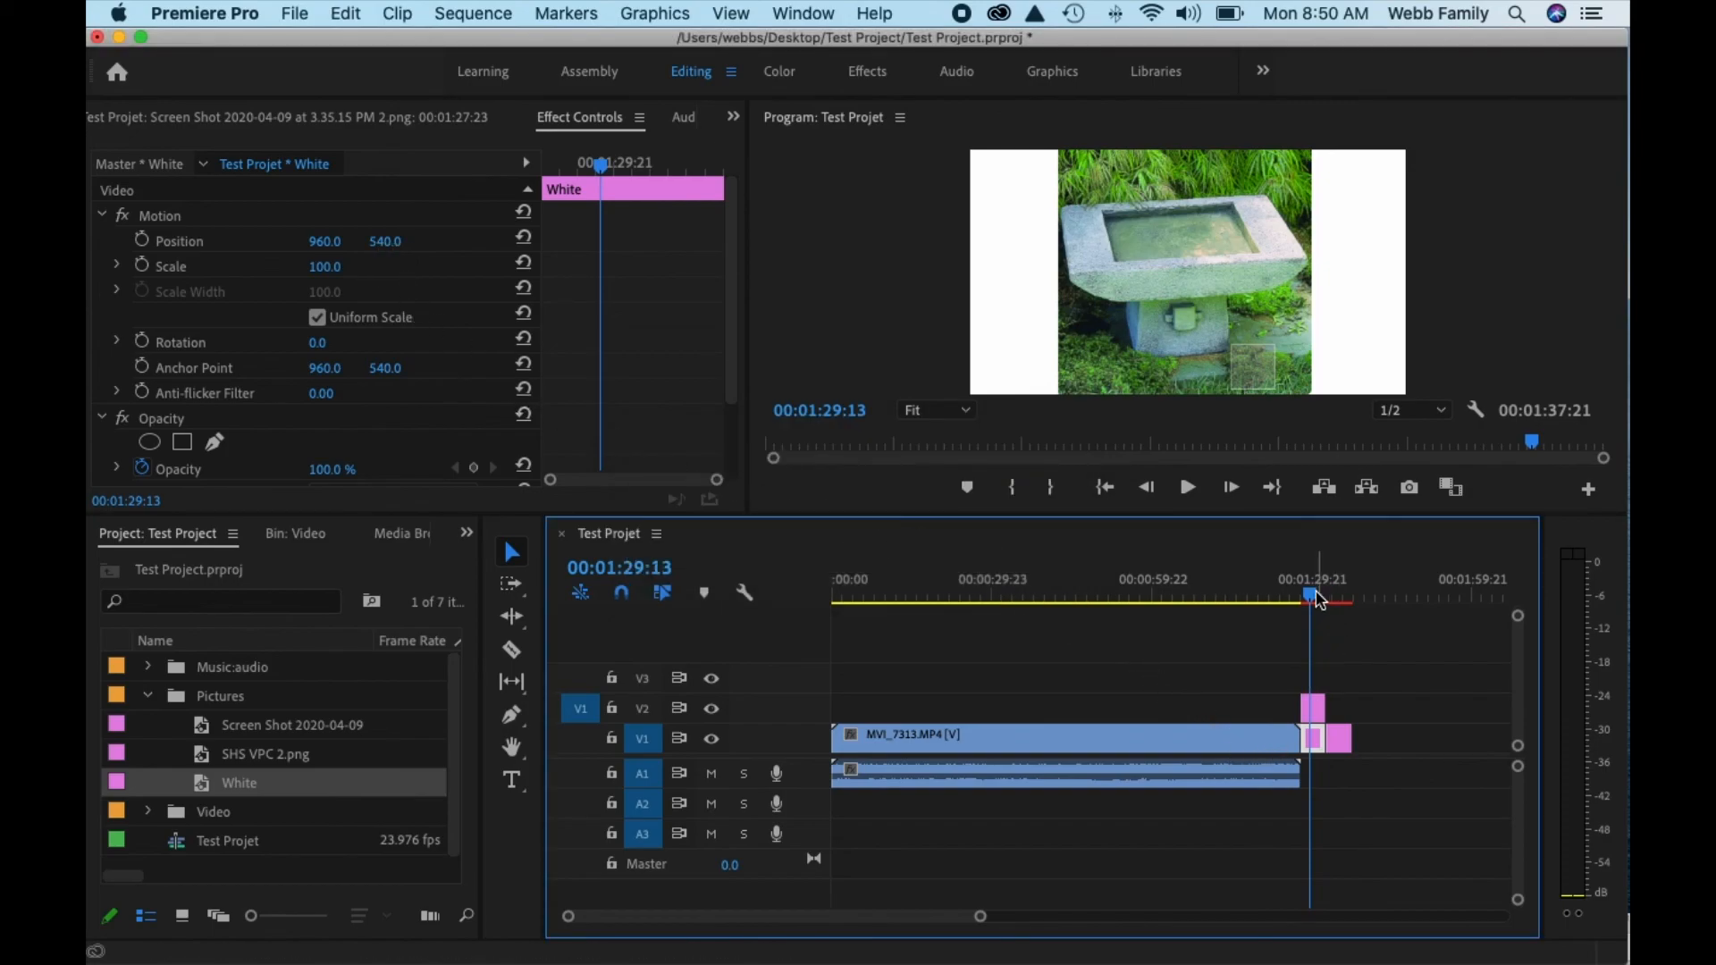
Lower the system volume and play the sequence from the beginning, pausing about six seconds in and resuming playback.
drag(1314, 601, 783, 599)
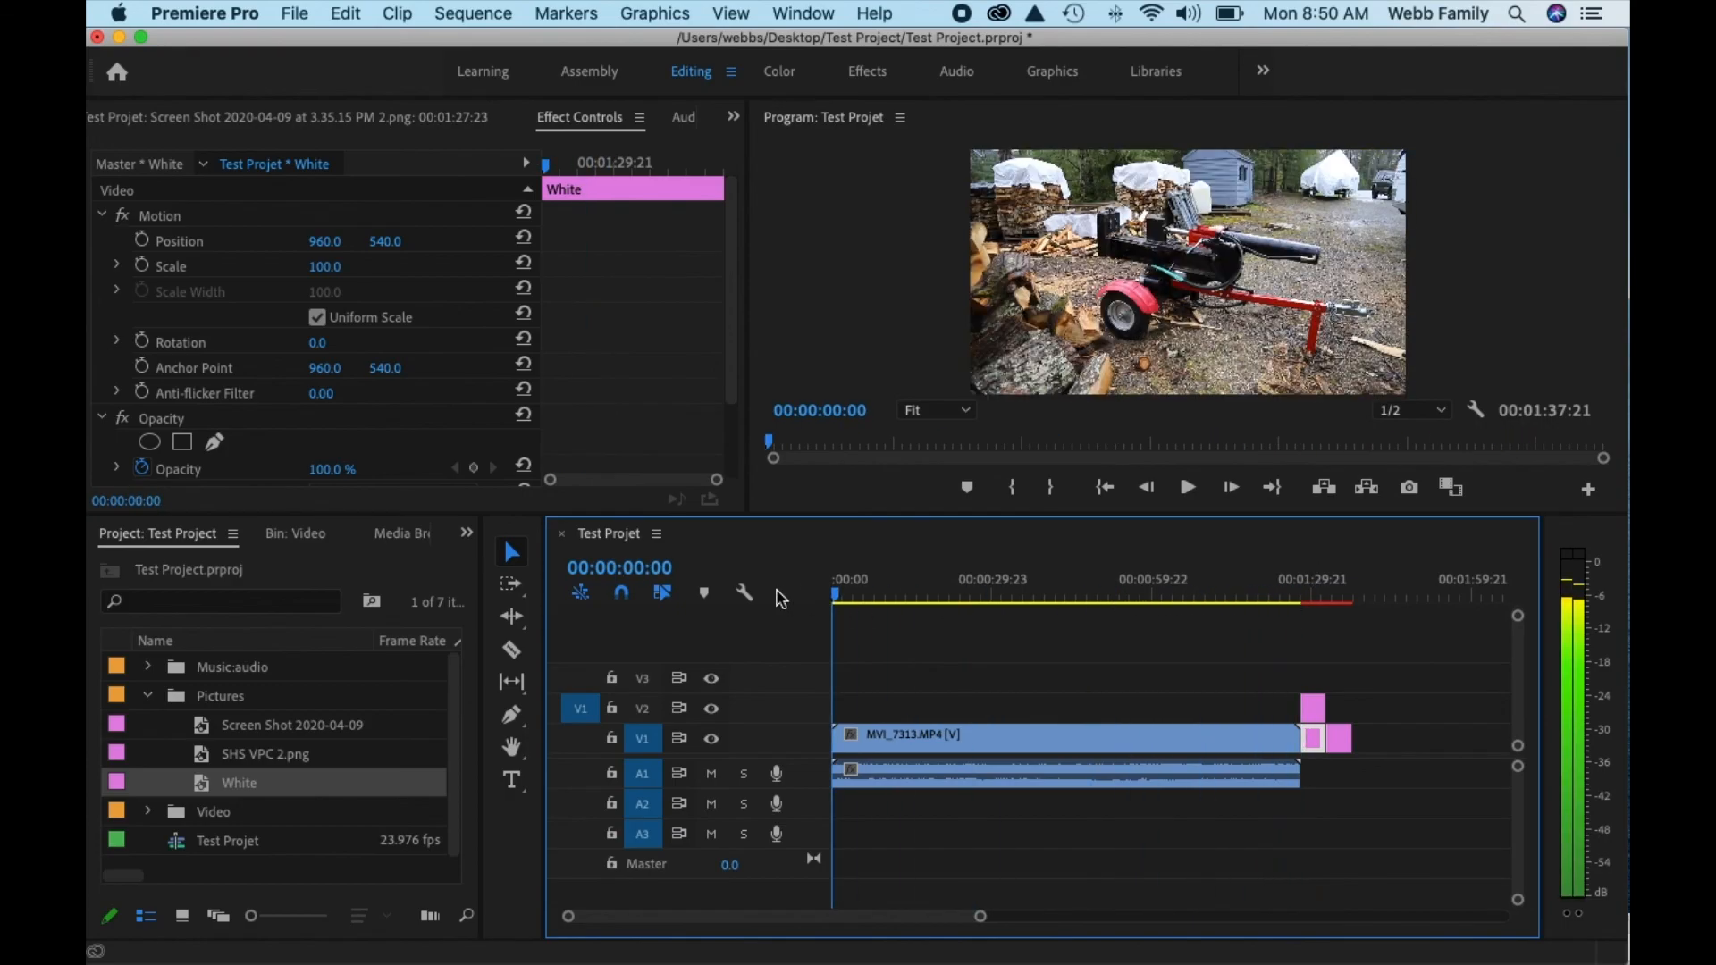
key(XF86AudioRaiseVolume)
key(XF86AudioLowerVolume)
key(XF86AudioLowerVolume)
key(XF86AudioLowerVolume)
key(XF86AudioLowerVolume)
key(XF86AudioLowerVolume)
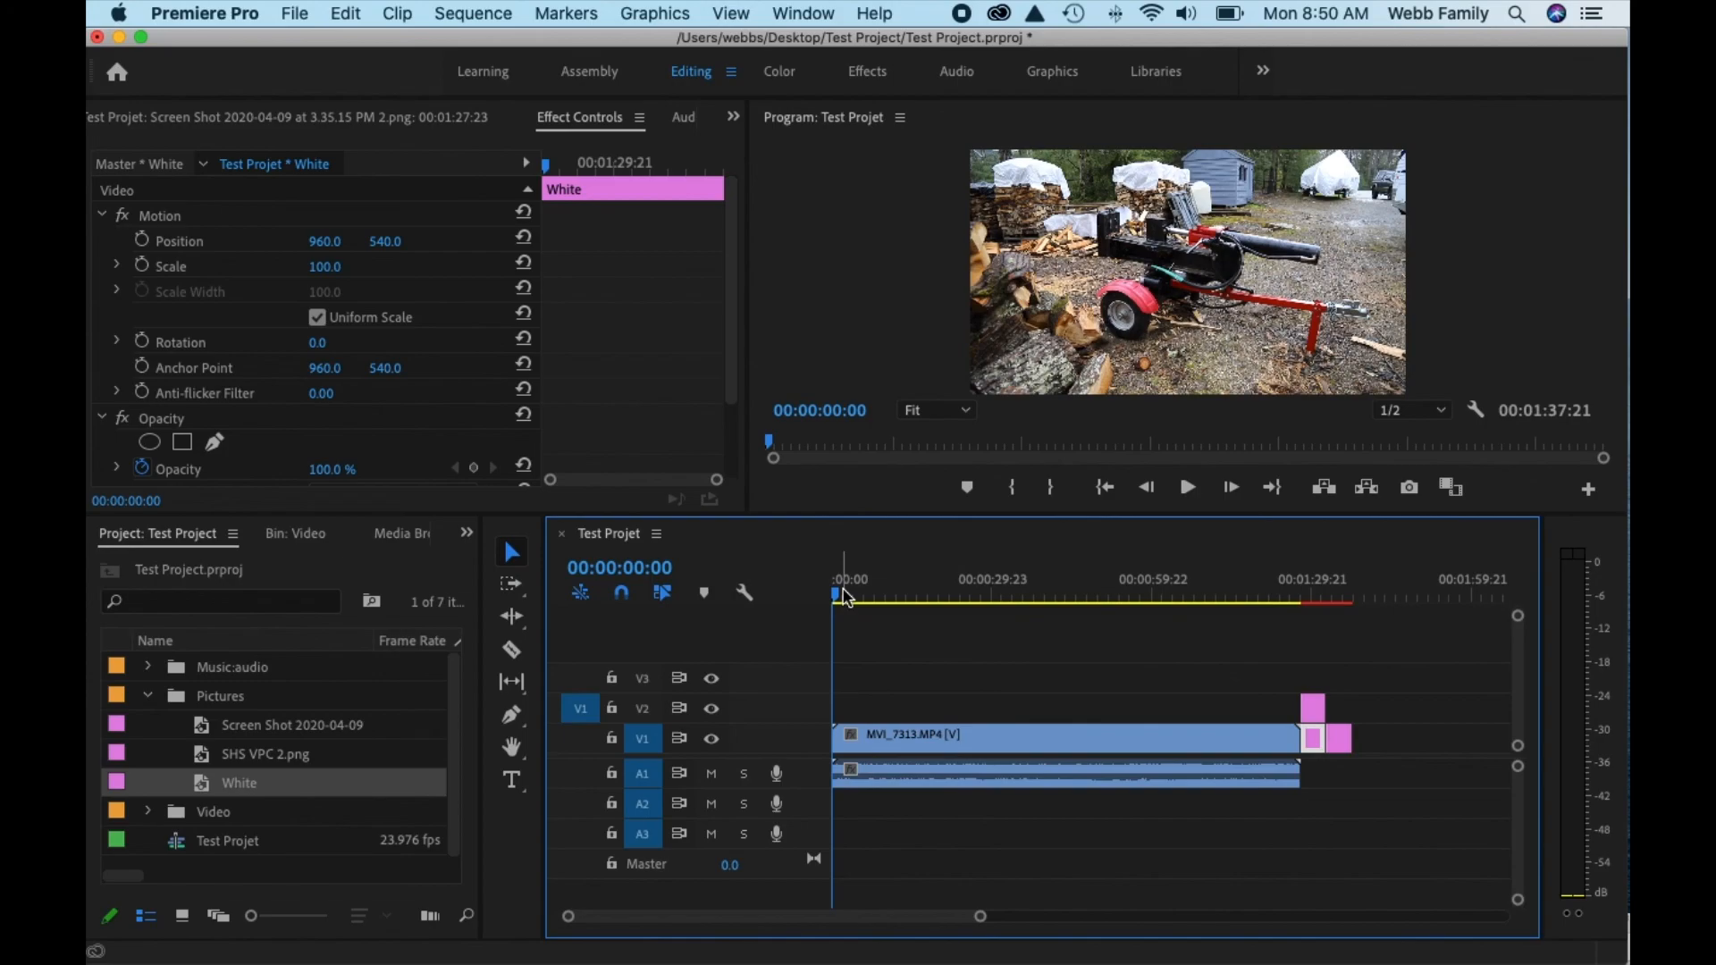
key(space)
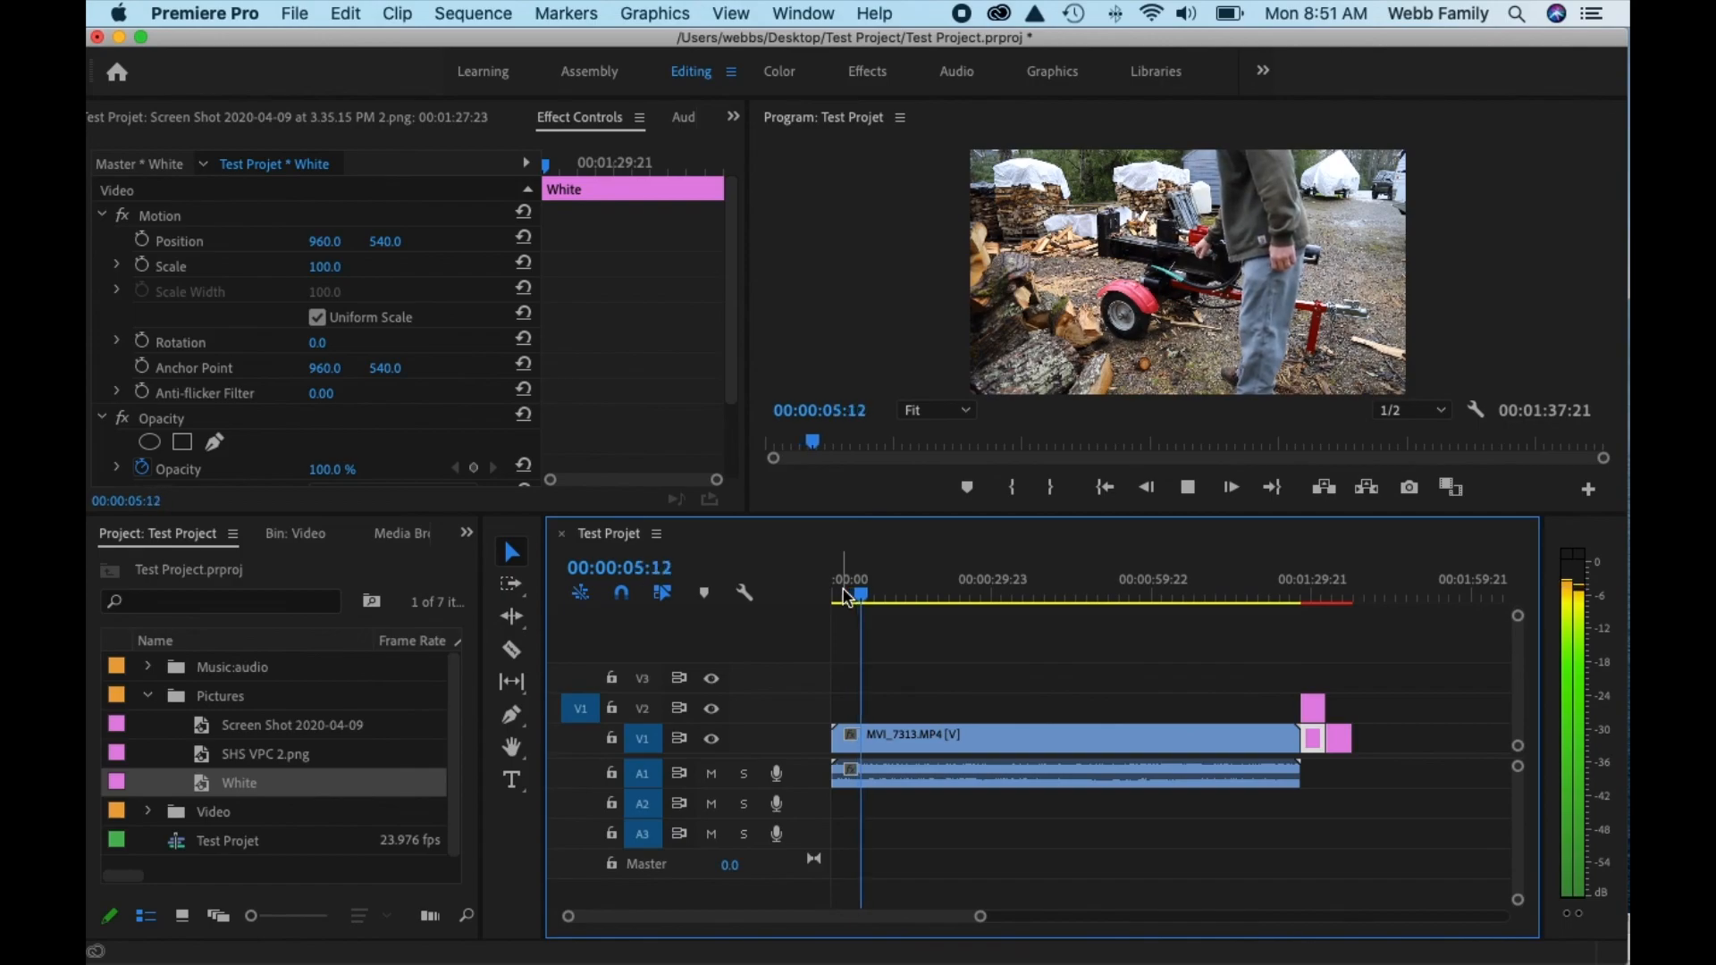
key(space)
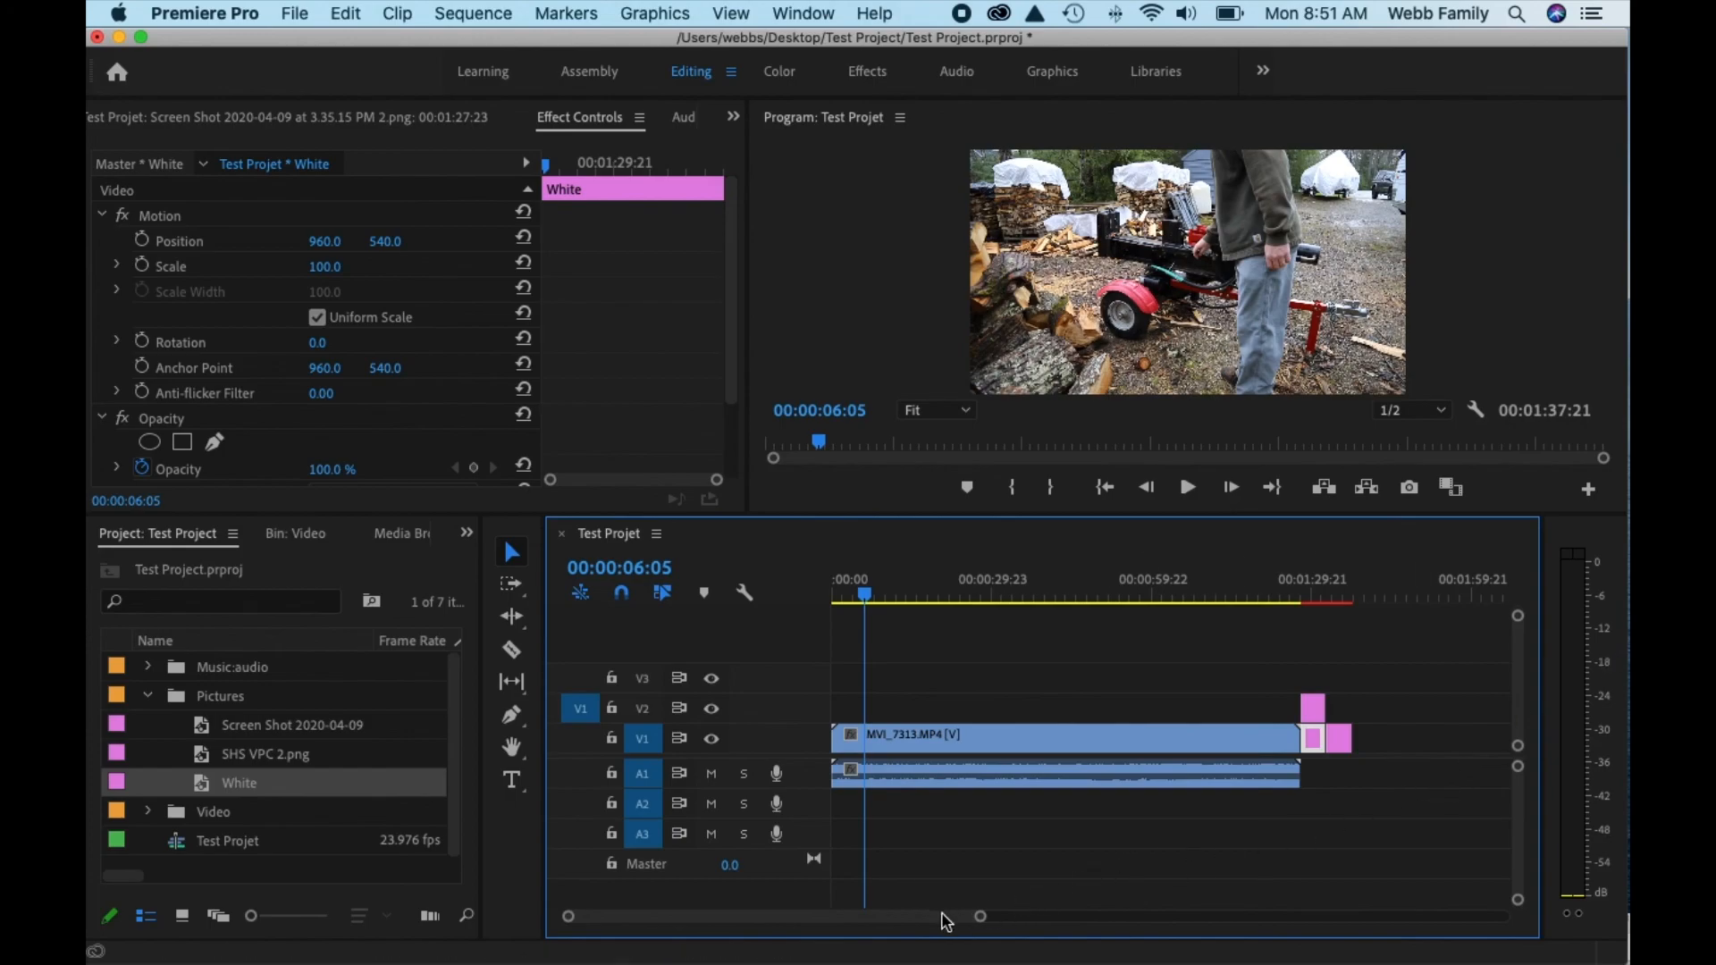
key(space)
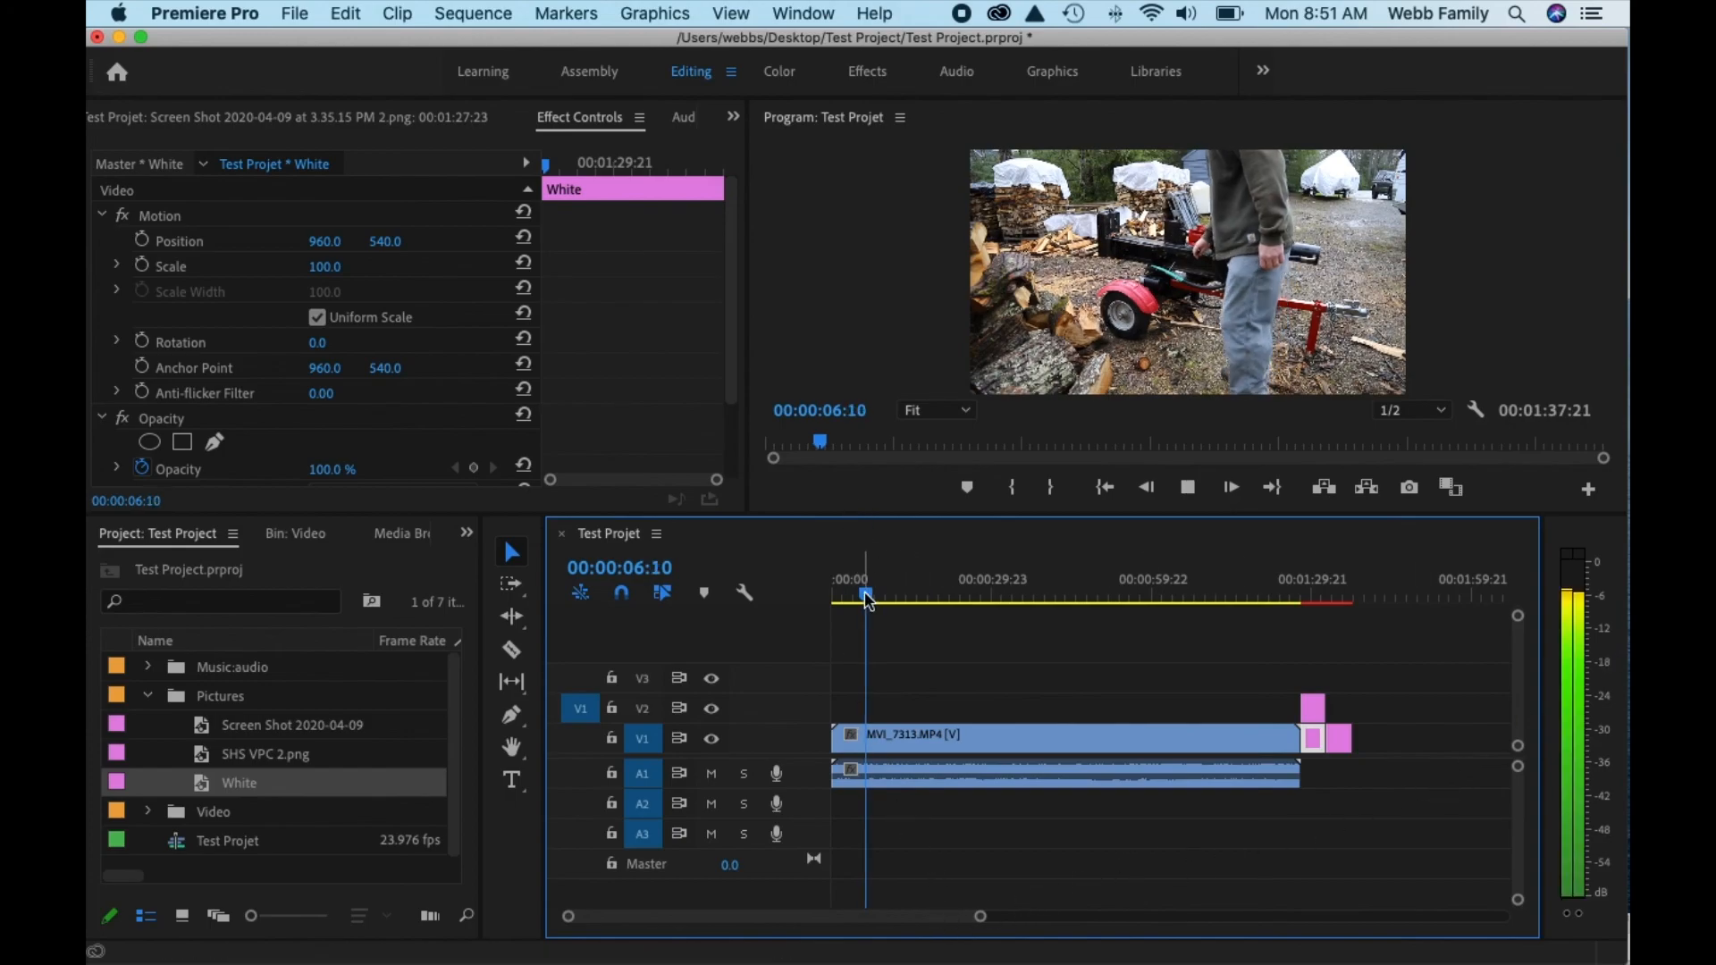